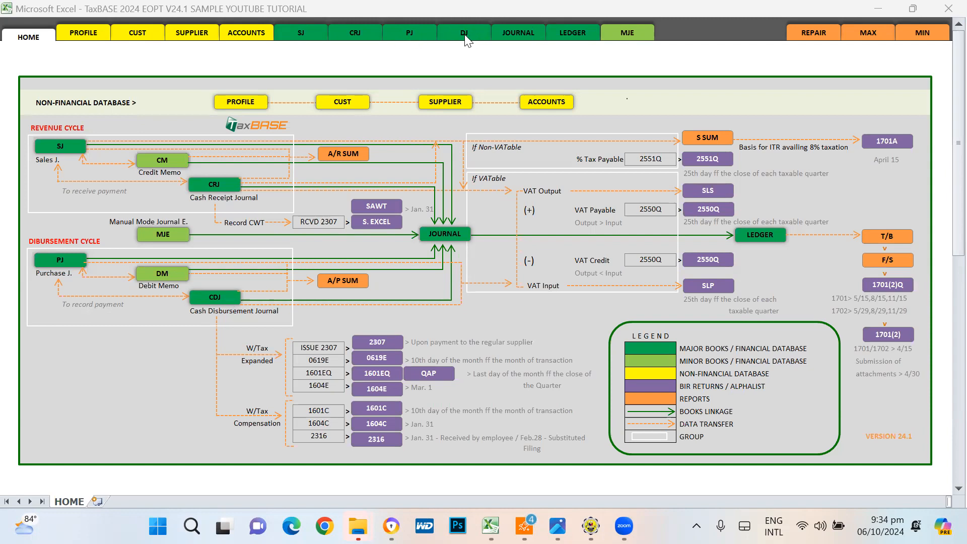
- View the SJ000005 entry in the Sales Journal Book and return to the Purchase Journal Book
left_click(409, 31)
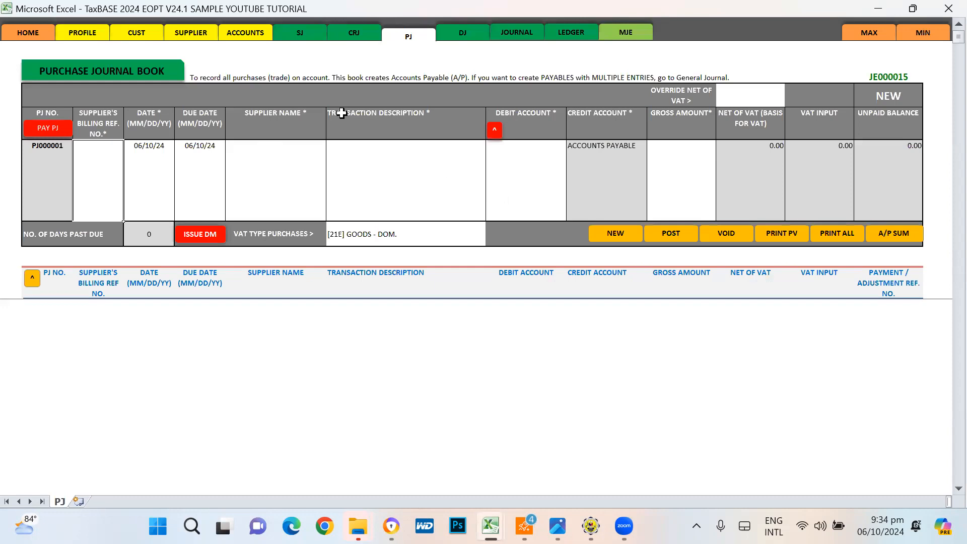
left_click(305, 38)
left_click_drag(19, 399, 881, 399)
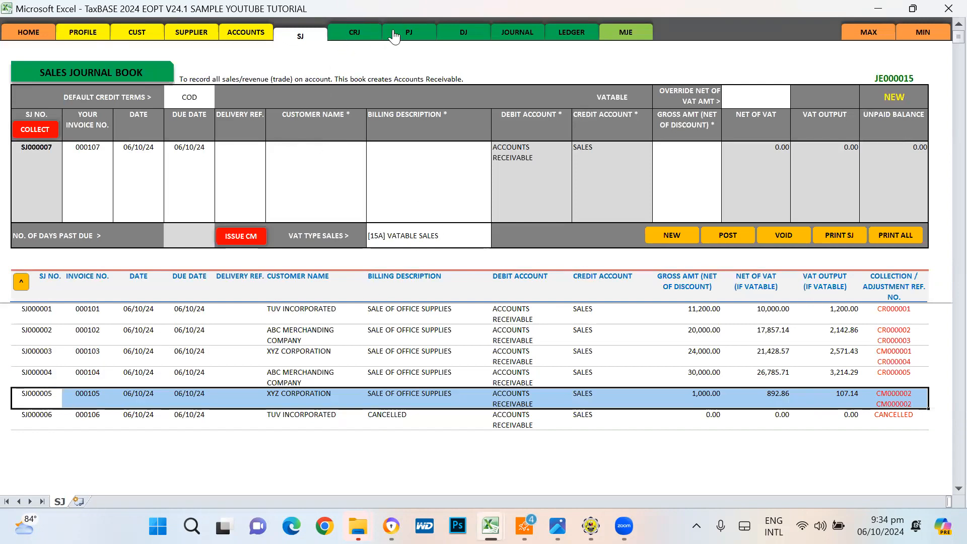
left_click(409, 32)
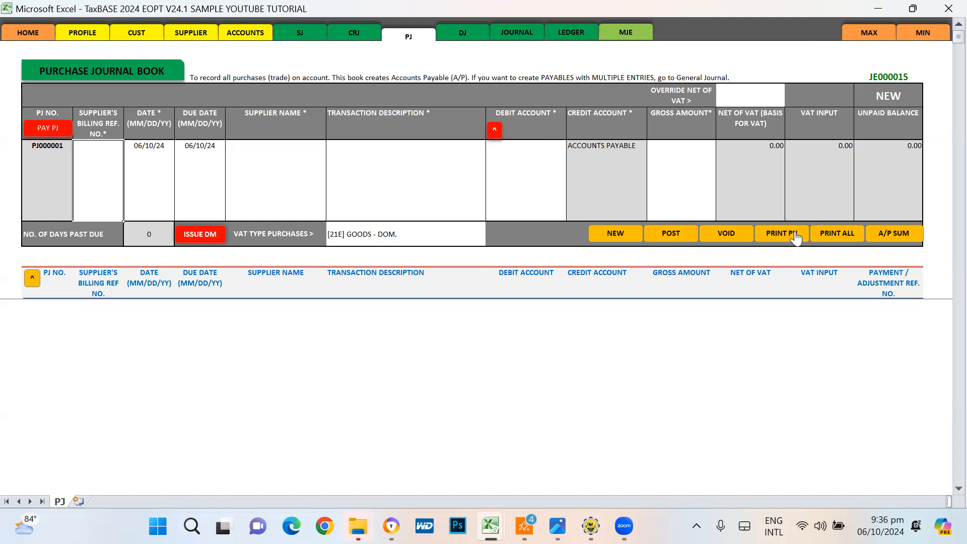
- Try to print the purchase voucher for the unposted entry PJ000001
left_click(785, 232)
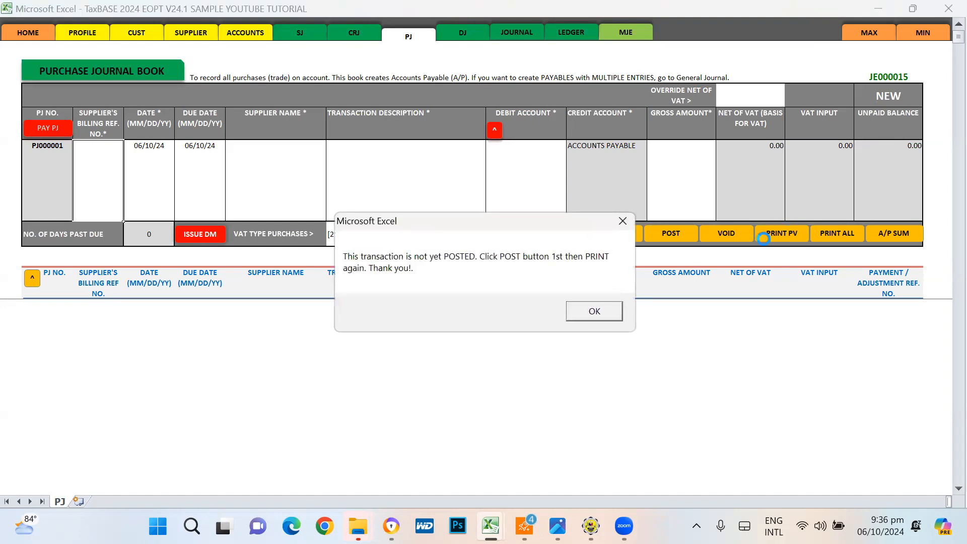
left_click(594, 311)
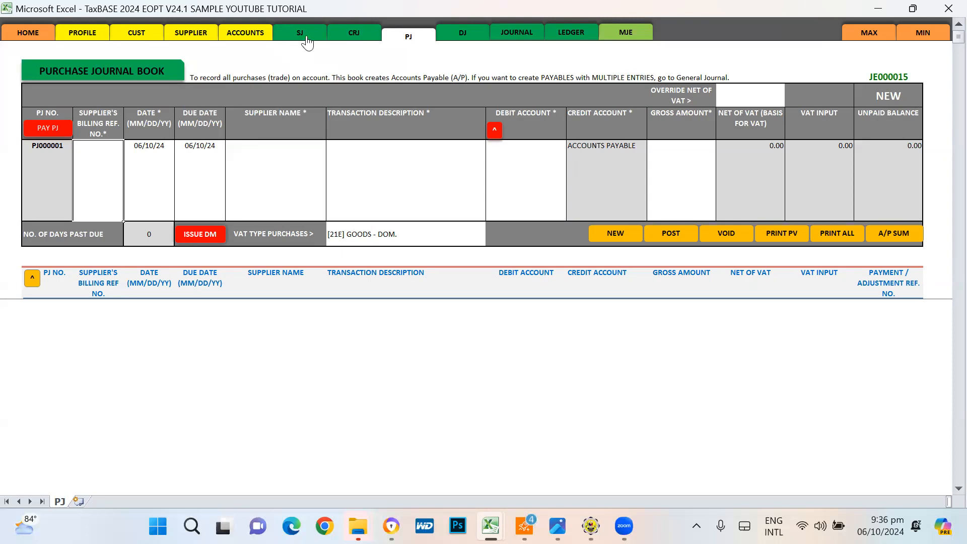
- Start a new purchase journal entry and enter 4567 as the supplier's billing reference number
left_click(620, 234)
left_click(627, 233)
type("4567")
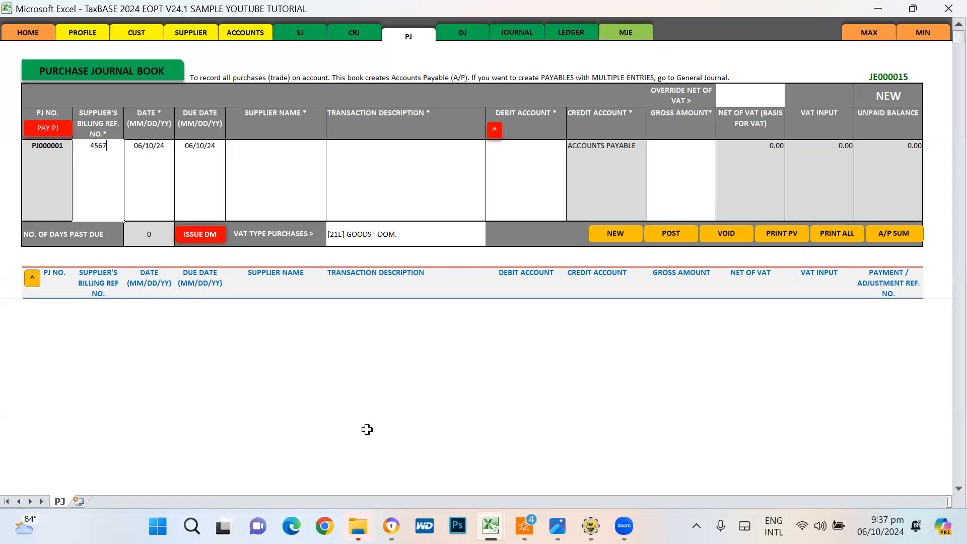
key("Return")
key("Up")
key("Right")
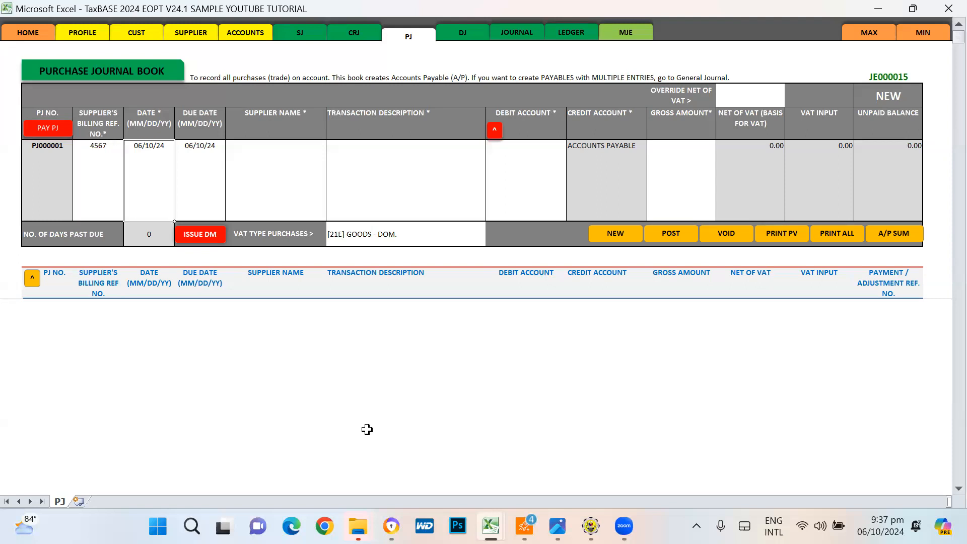
key("Right")
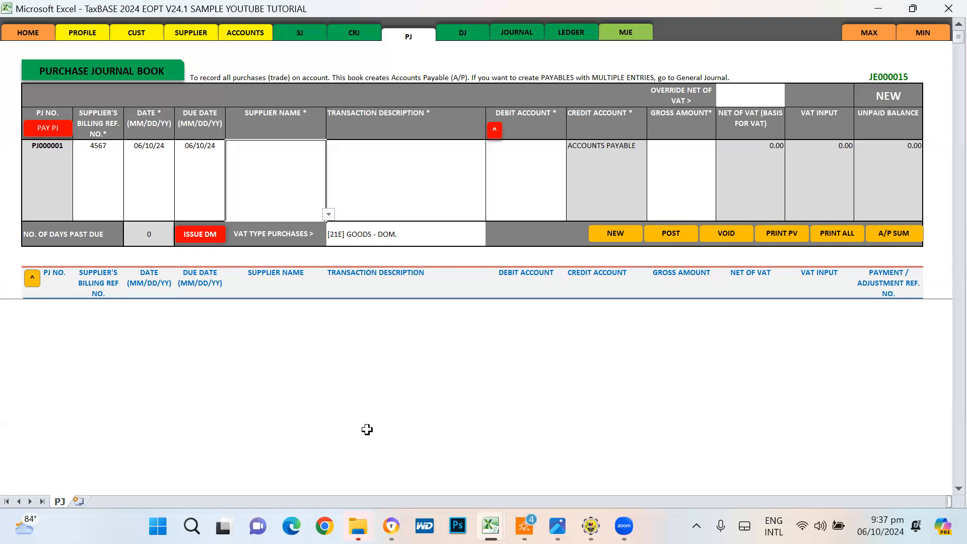
type(";sal")
key("Escape")
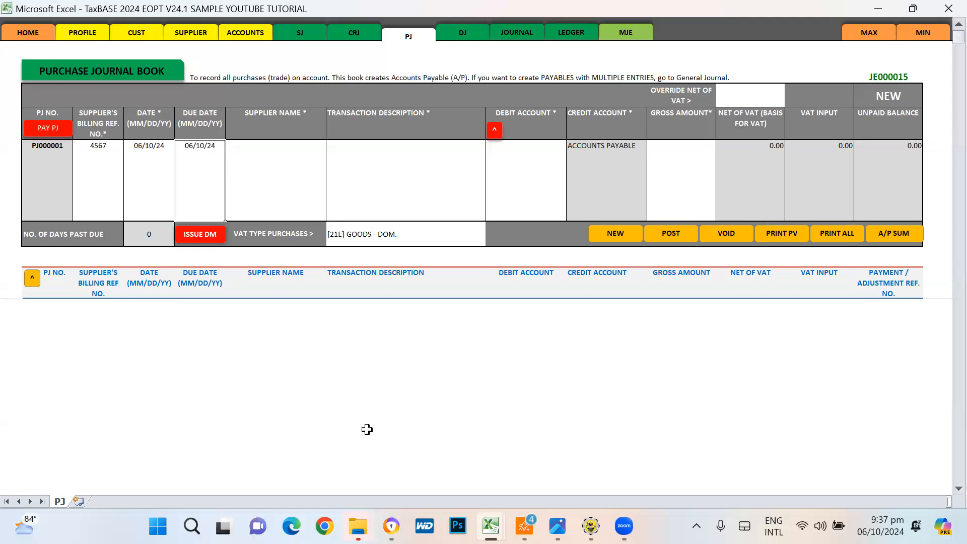
key("Left")
key("Left")
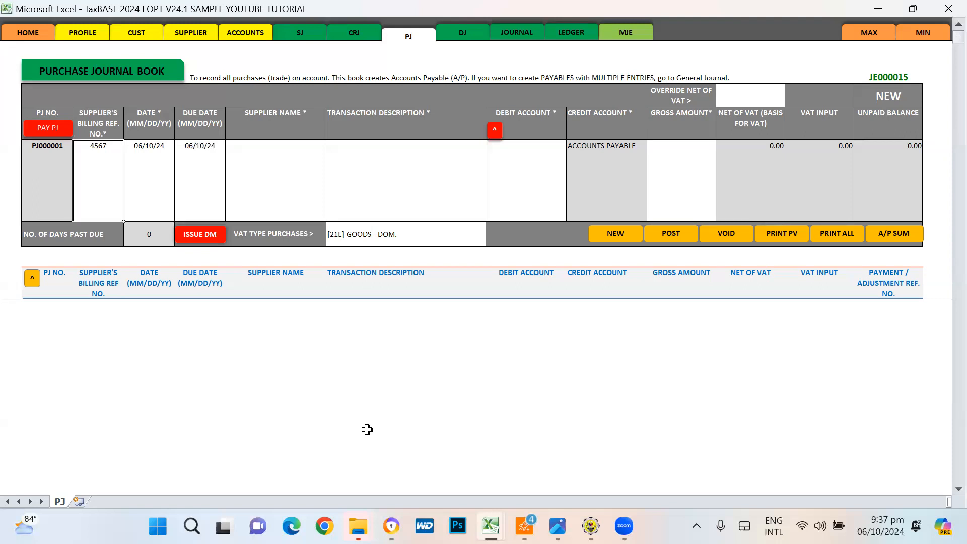
key("shift+Right")
key("shift+Right")
key("shift+Right")
key("shift+Right")
key("shift+Right")
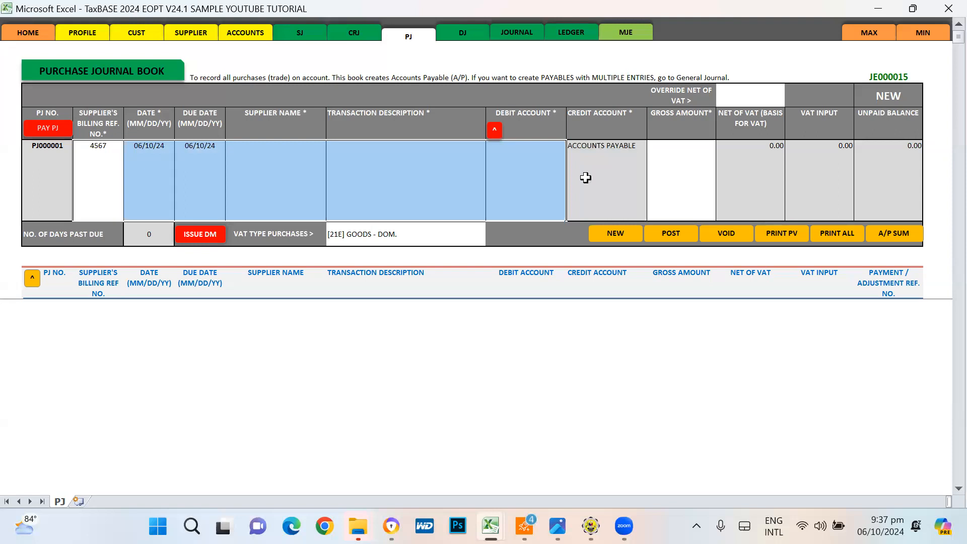
- Try to edit the locked Net of VAT, VAT Input and header cells and a blank cell below the journal list
left_click(52, 176)
left_click(728, 161)
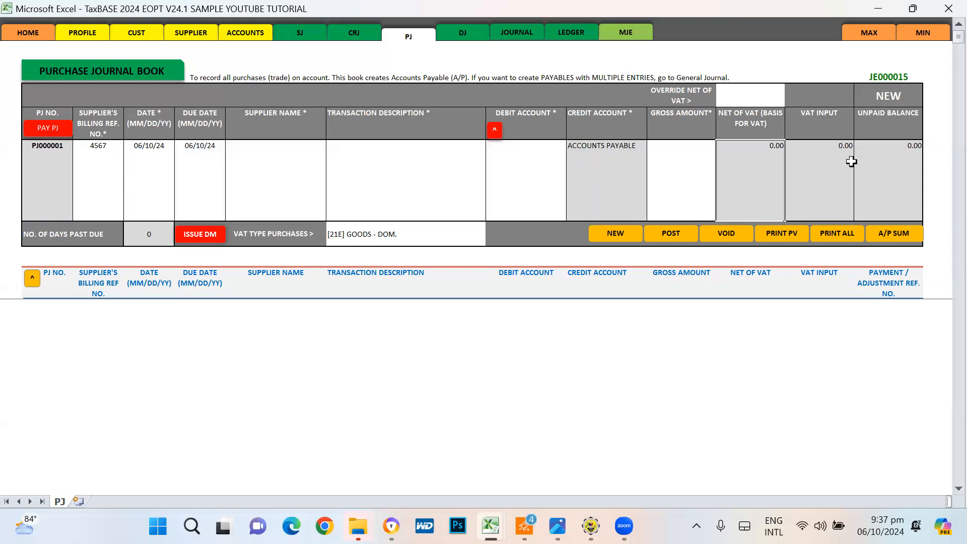
left_click(485, 303)
double_click(824, 156)
left_click(485, 304)
double_click(583, 113)
key("Return")
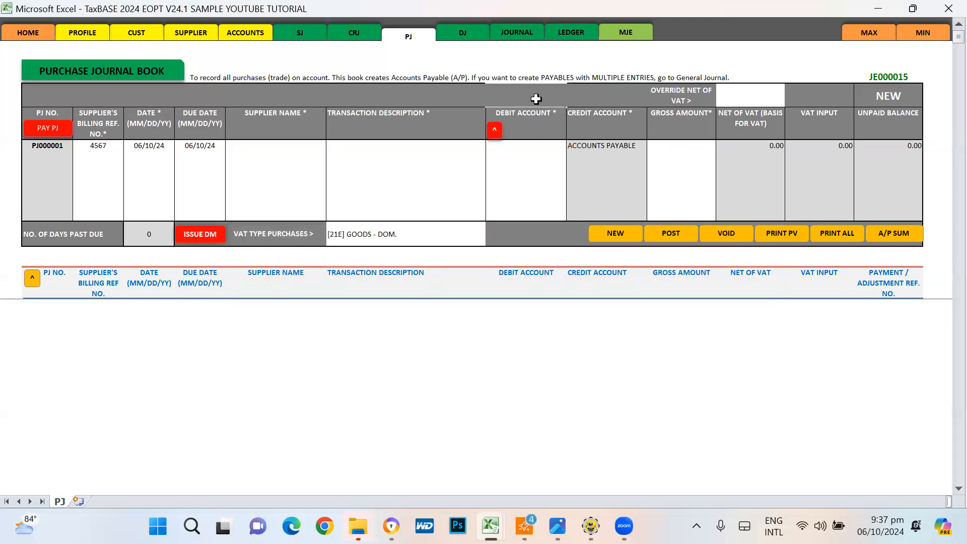
double_click(398, 375)
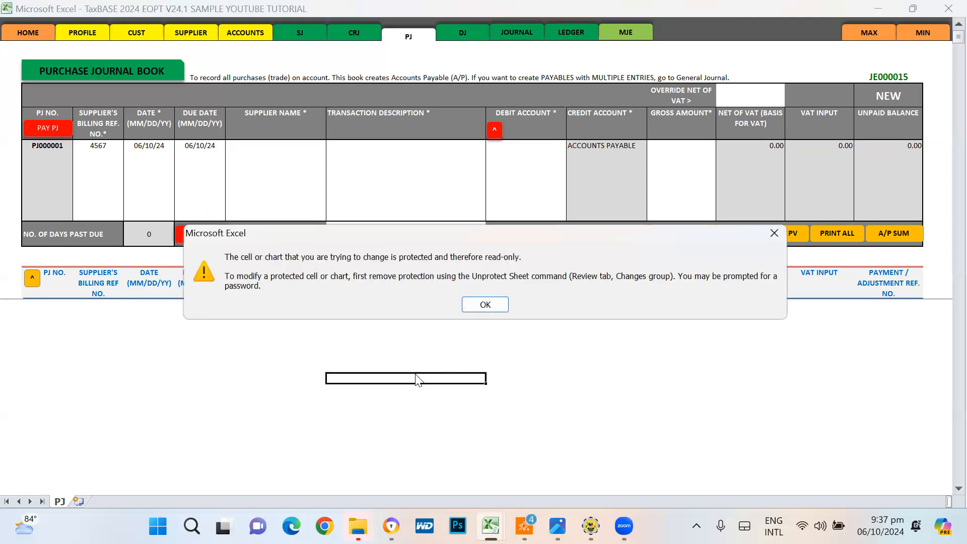
left_click(494, 308)
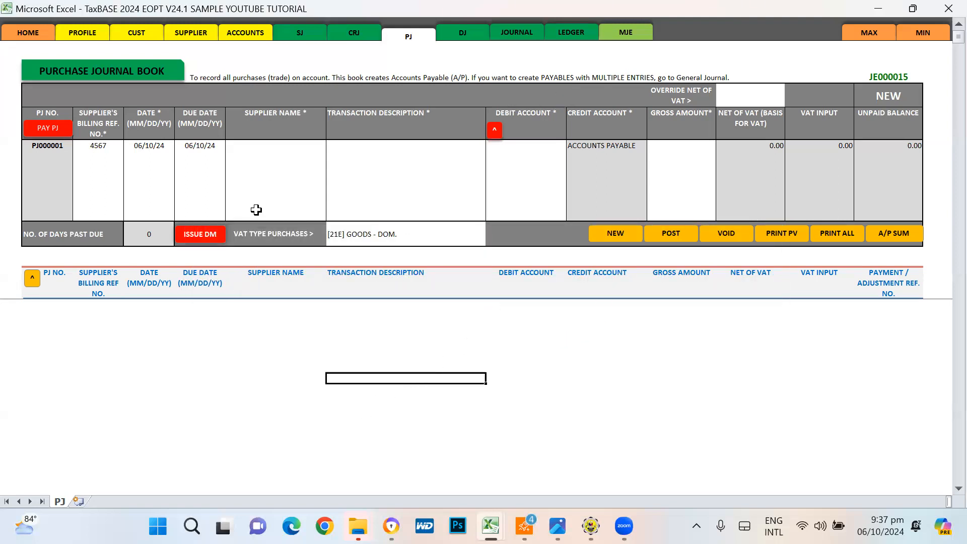
left_click_drag(104, 179, 657, 154)
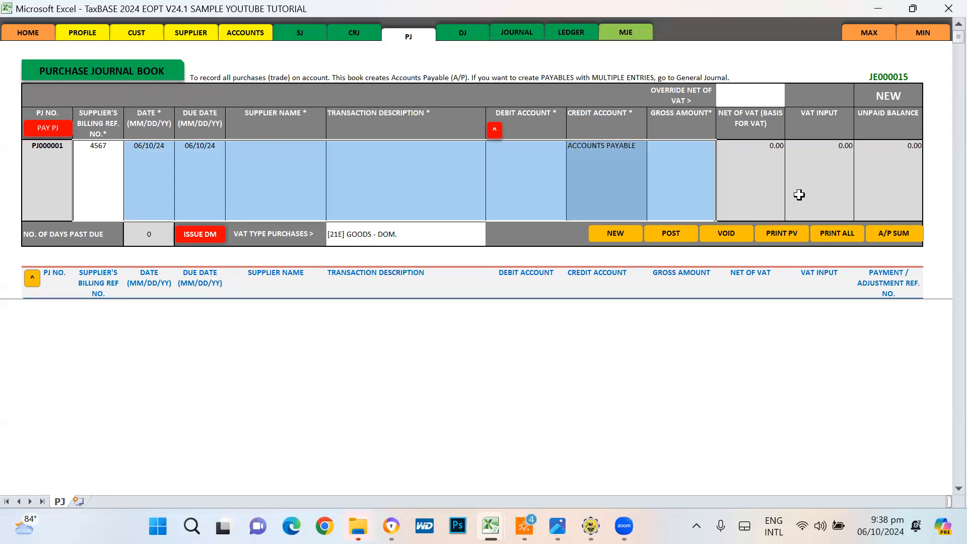
- Choose SUPPLIER A CORPORATION as the supplier and enter PURCHASE MERCHANDISE as the transaction description
left_click(254, 177)
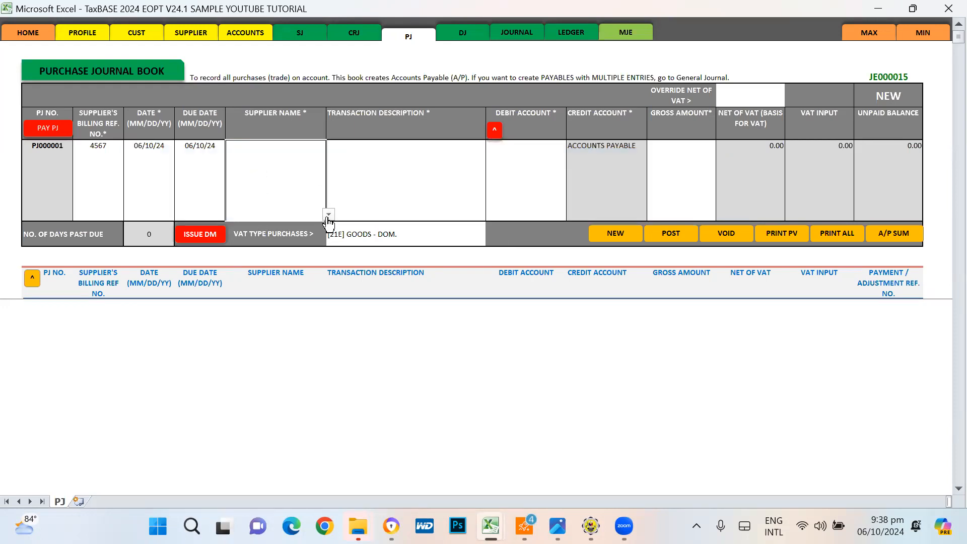
left_click(328, 215)
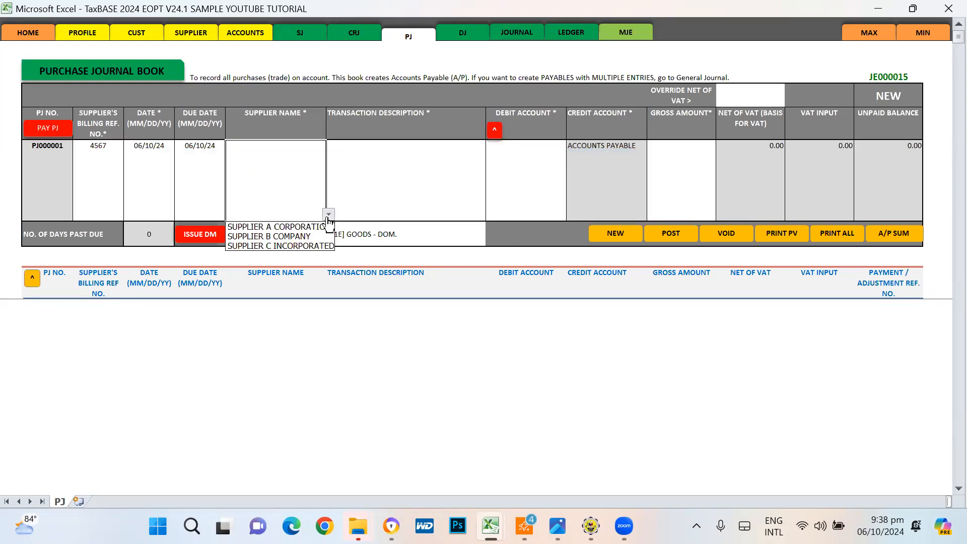
left_click(301, 227)
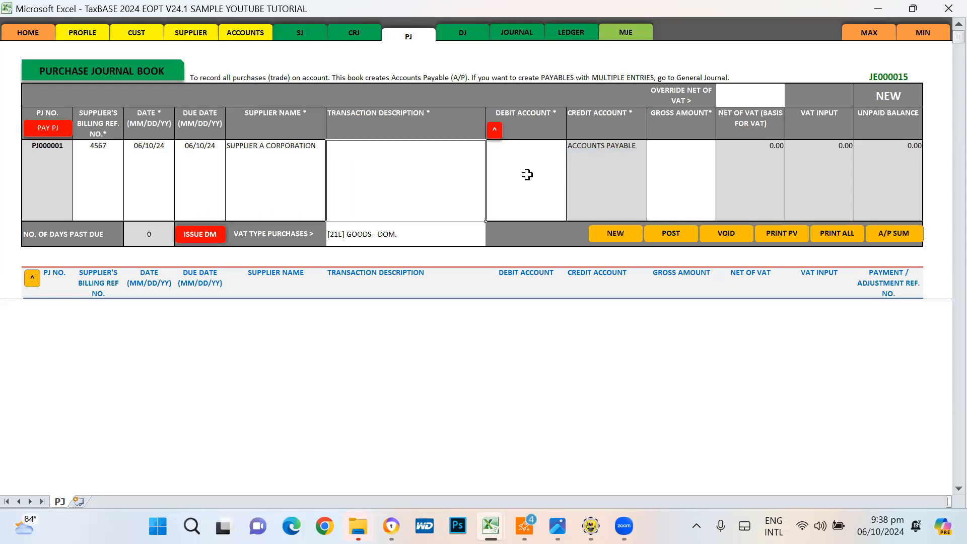
type("PURCHASE MERCHANDISE")
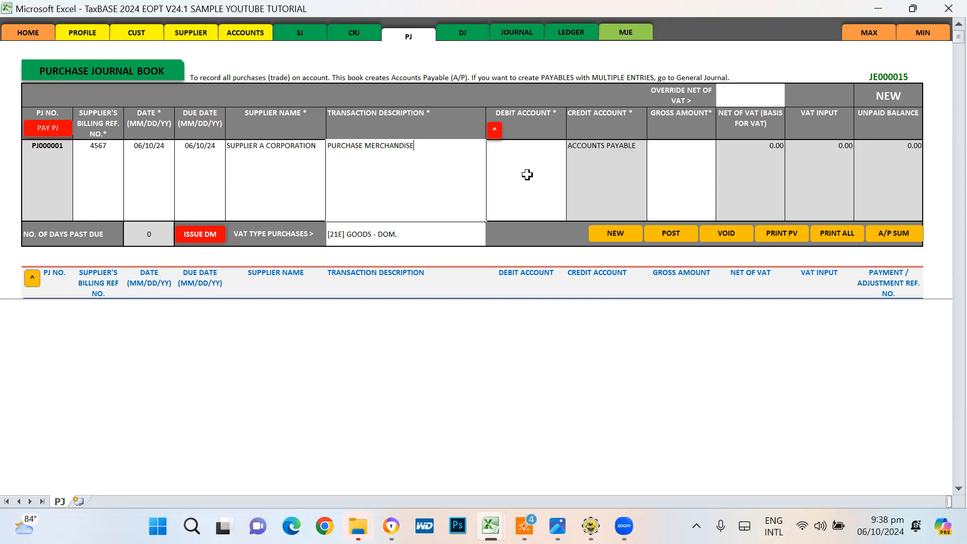
- Set the entry's debit account to PURCHASES
left_click(530, 182)
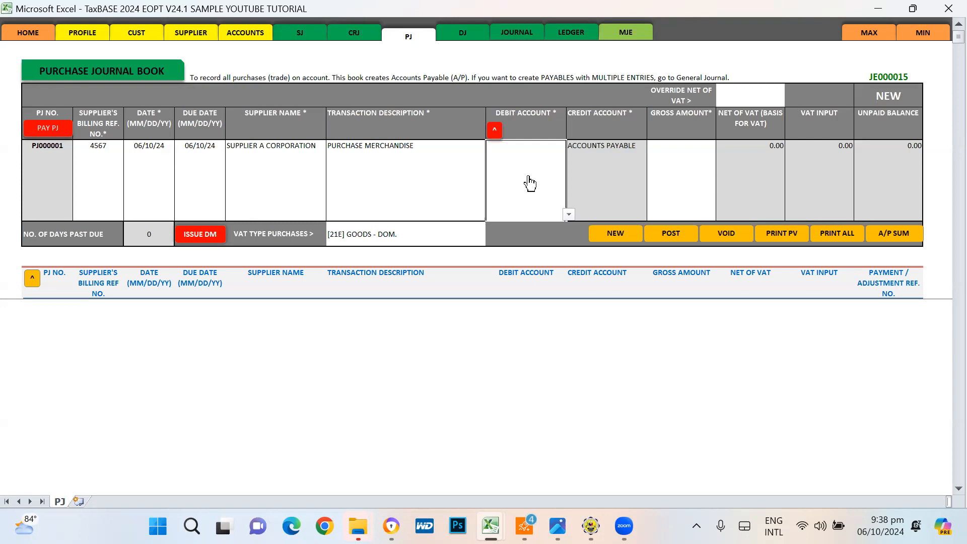
type("PURCHASES")
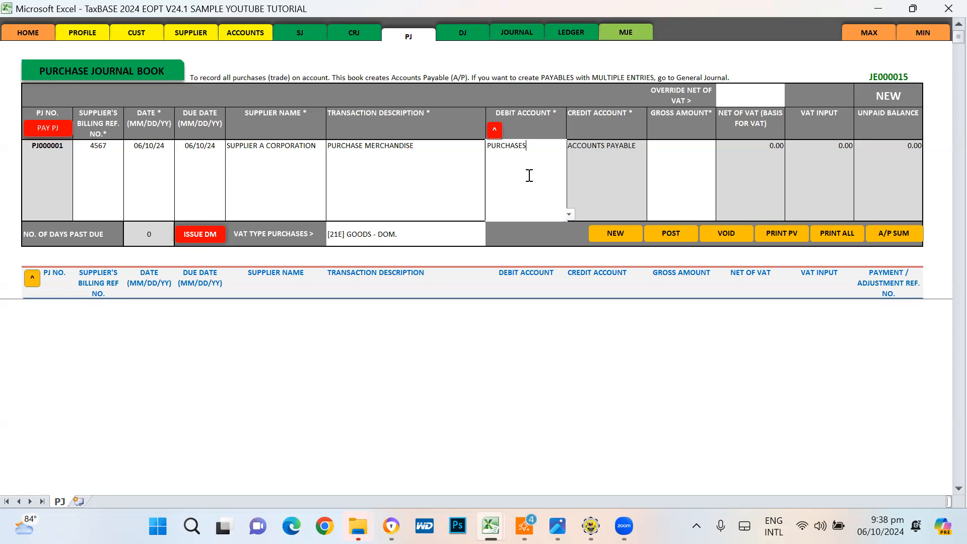
key("Return")
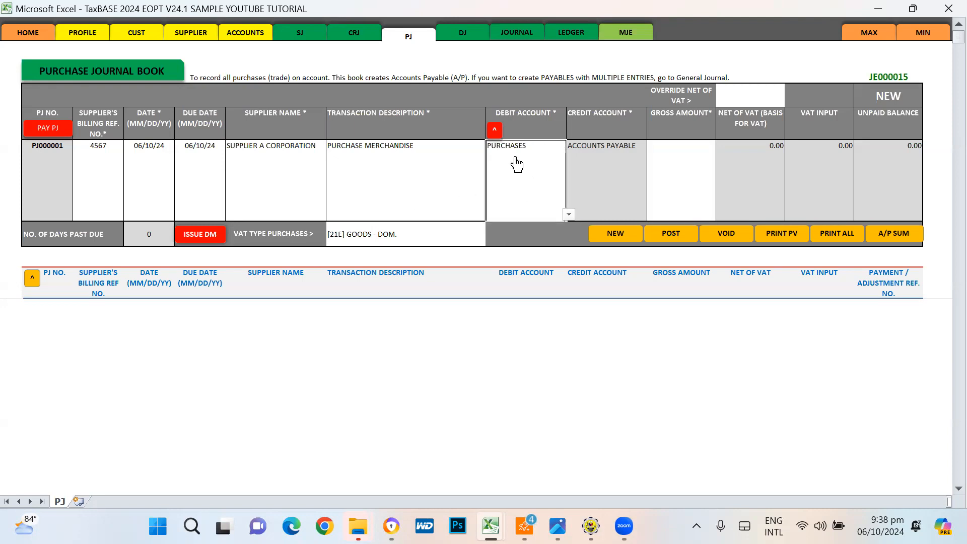
- Look through the chart of accounts and pick the OFFICE SUPPLIES expense title as the purchase entry's debit account
left_click(494, 133)
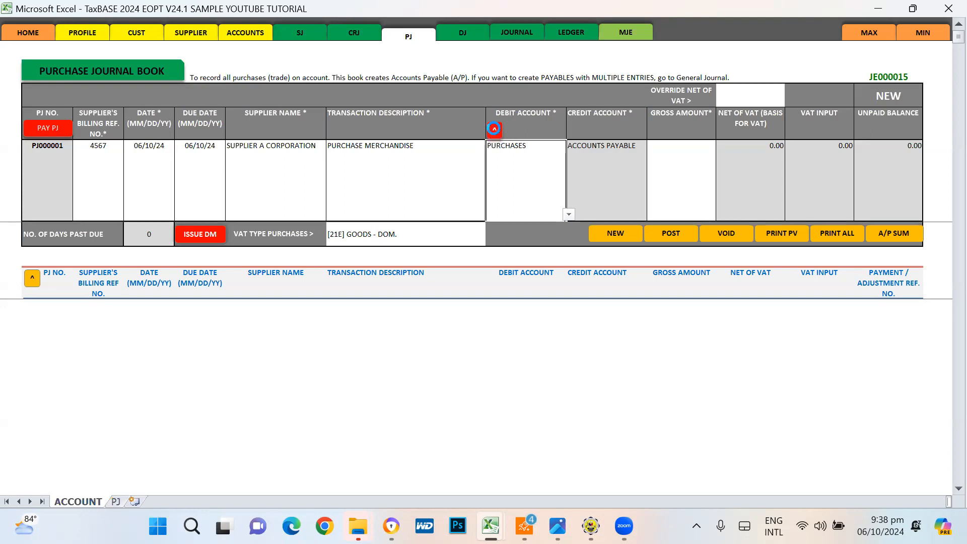
scroll(569, 395, "down", 7)
scroll(569, 395, "down", 6)
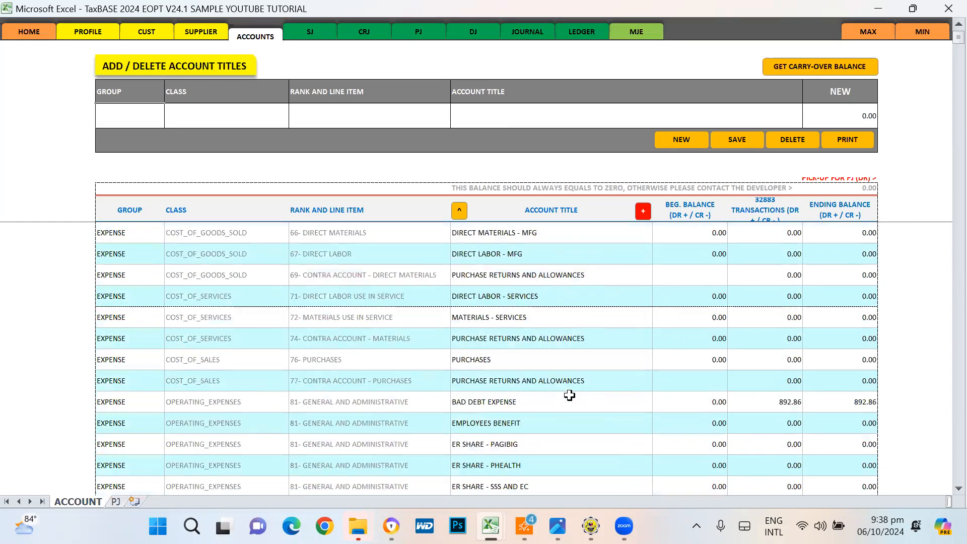
scroll(570, 394, "down", 3)
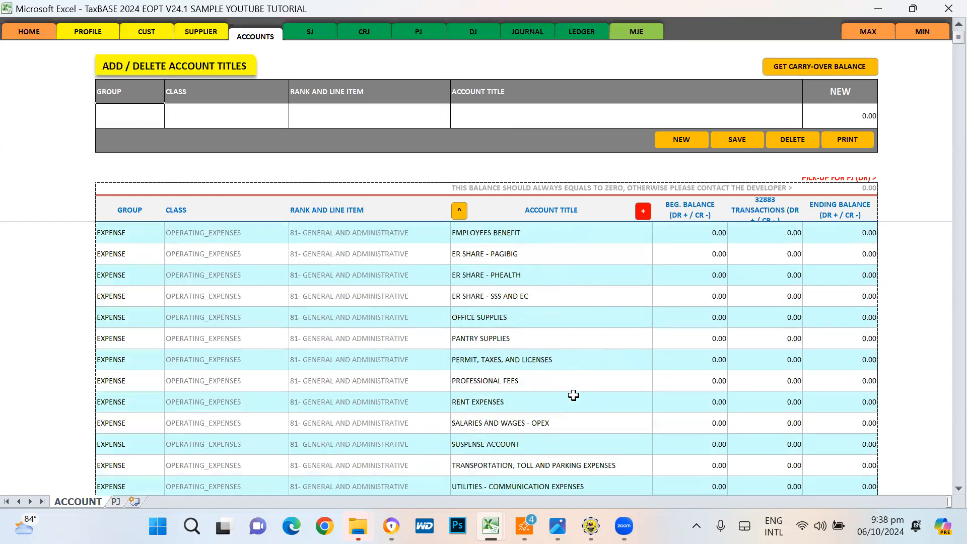
left_click(497, 316)
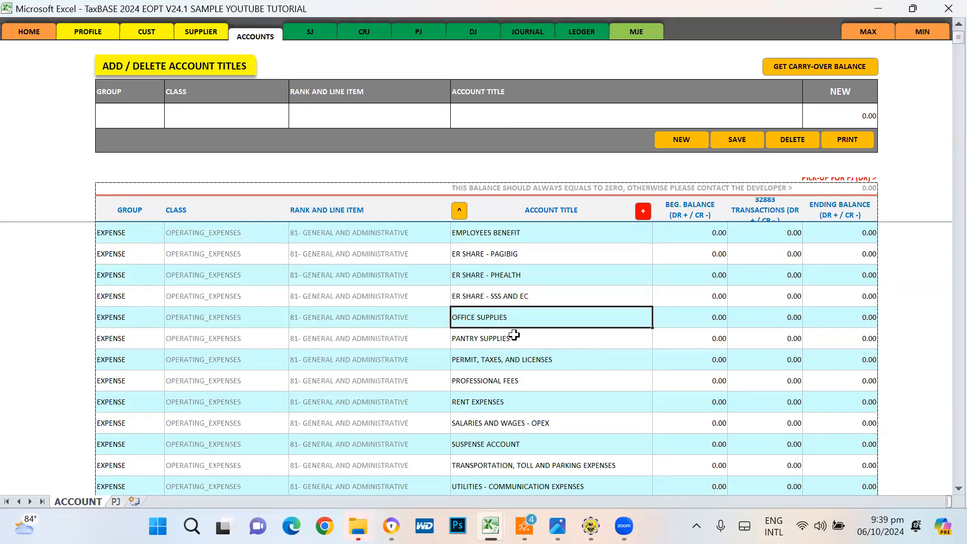
scroll(547, 323, "up", 3)
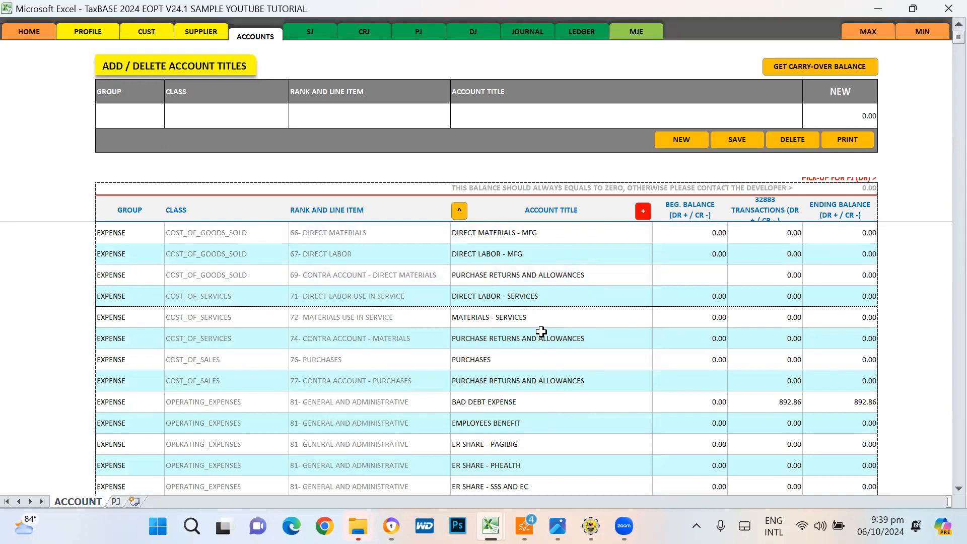
scroll(541, 331, "up", 1)
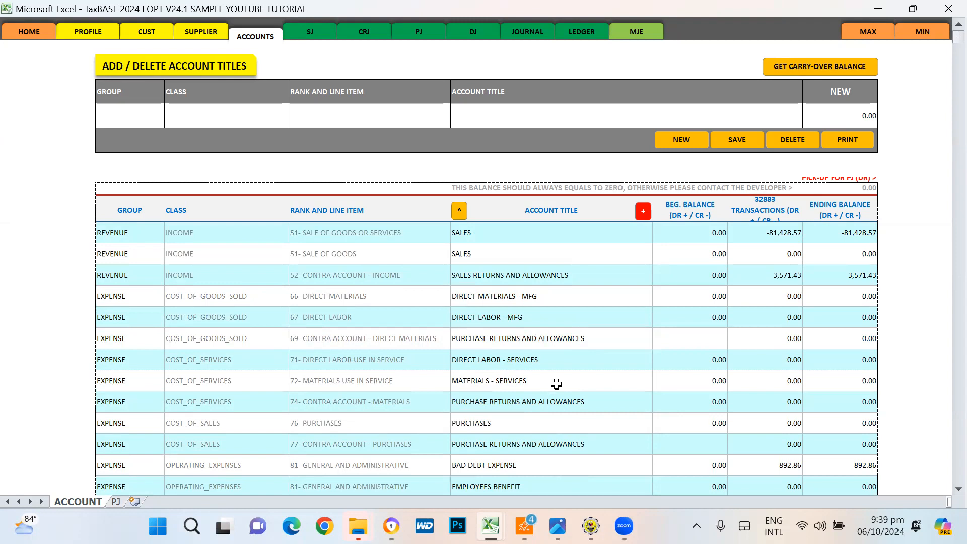
left_click(477, 423)
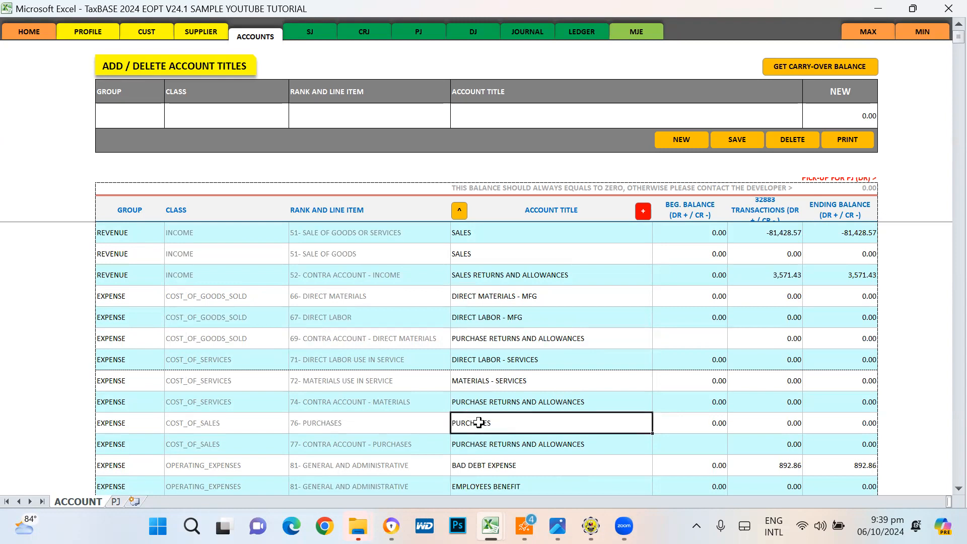
scroll(553, 400, "down", 4)
scroll(552, 400, "down", 1)
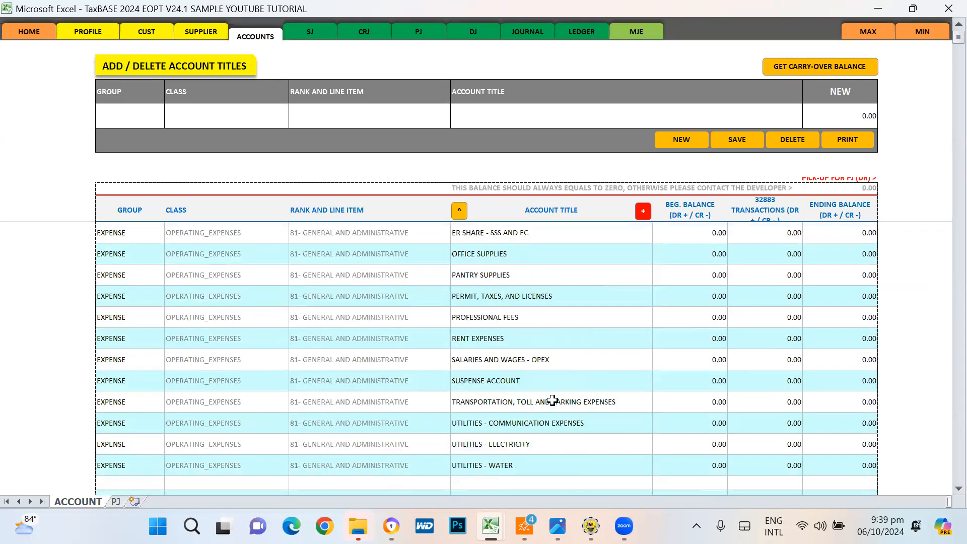
scroll(497, 425, "down", 2)
scroll(497, 425, "up", 2)
left_click(503, 254)
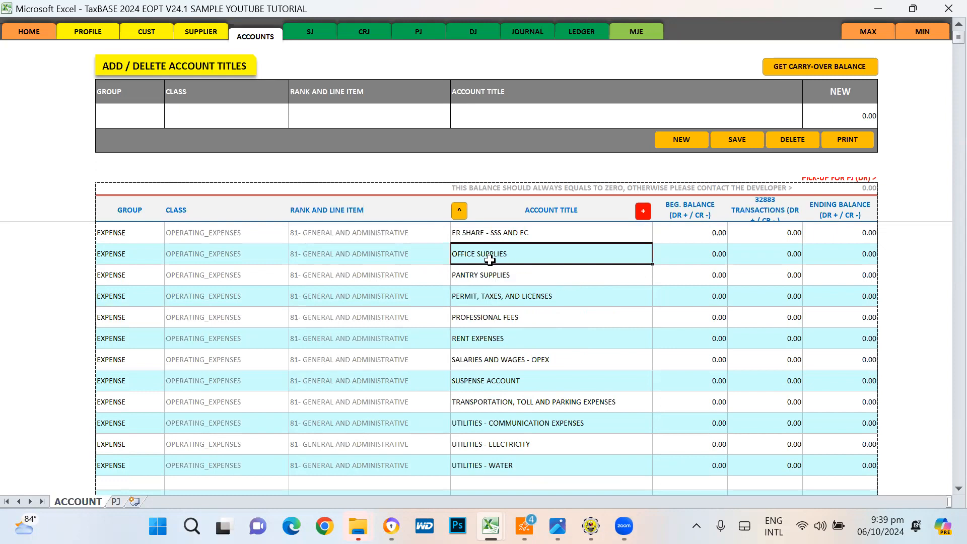
left_click(643, 211)
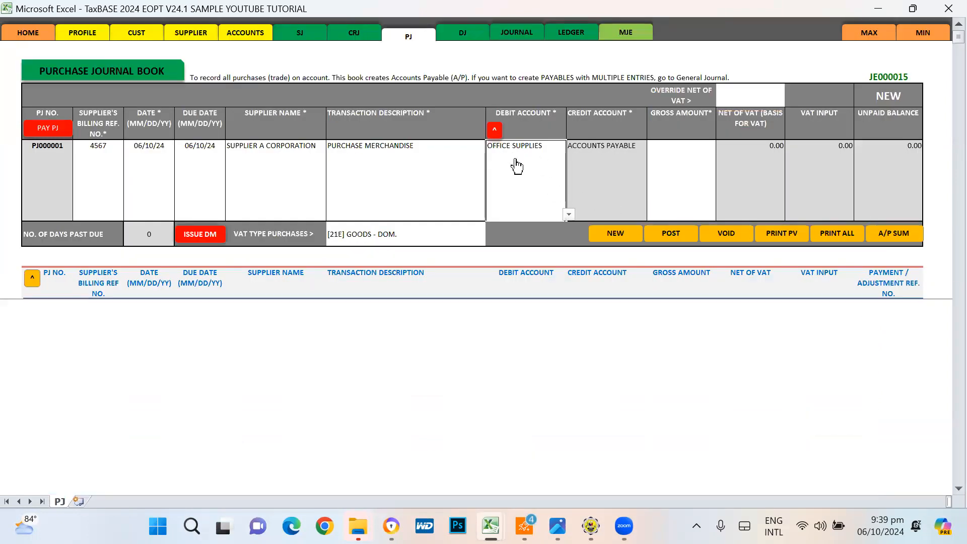
- Look up the PURCHASES title under COST_OF_SALES in the chart of accounts and pick it as the entry's debit account
left_click(568, 214)
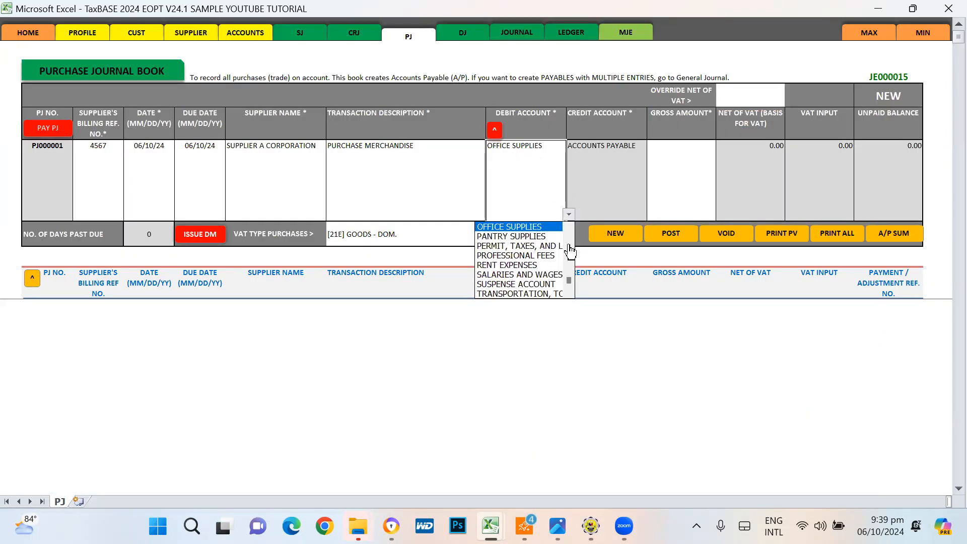
left_click_drag(570, 279, 573, 228)
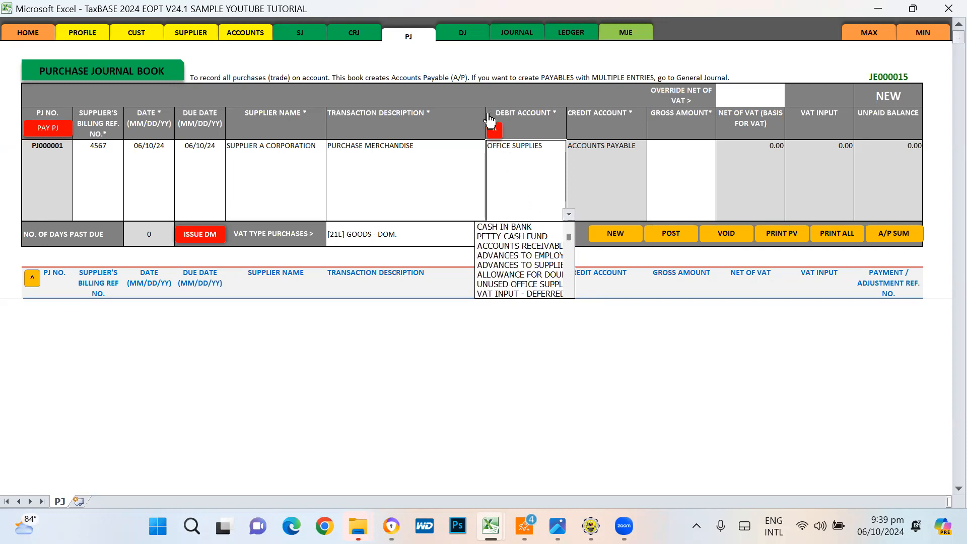
left_click(495, 133)
scroll(525, 447, "down", 10)
scroll(526, 442, "up", 10)
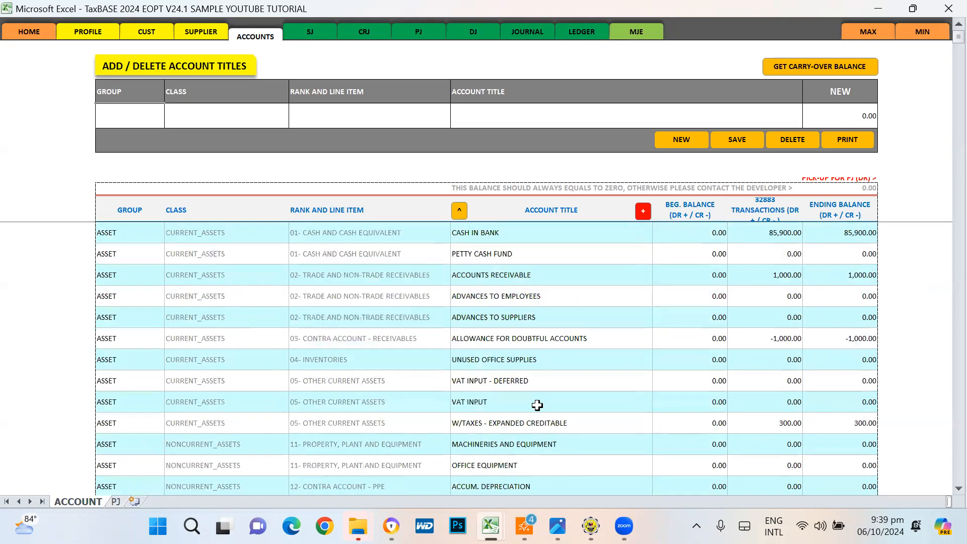
scroll(536, 403, "down", 2)
scroll(540, 393, "up", 1)
scroll(540, 393, "up", 1)
scroll(540, 393, "down", 15)
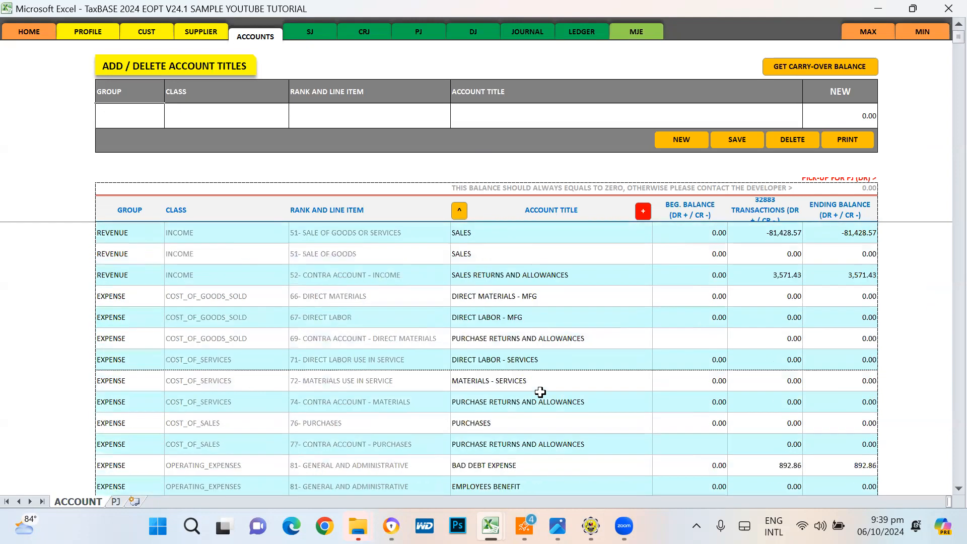
scroll(540, 392, "down", 2)
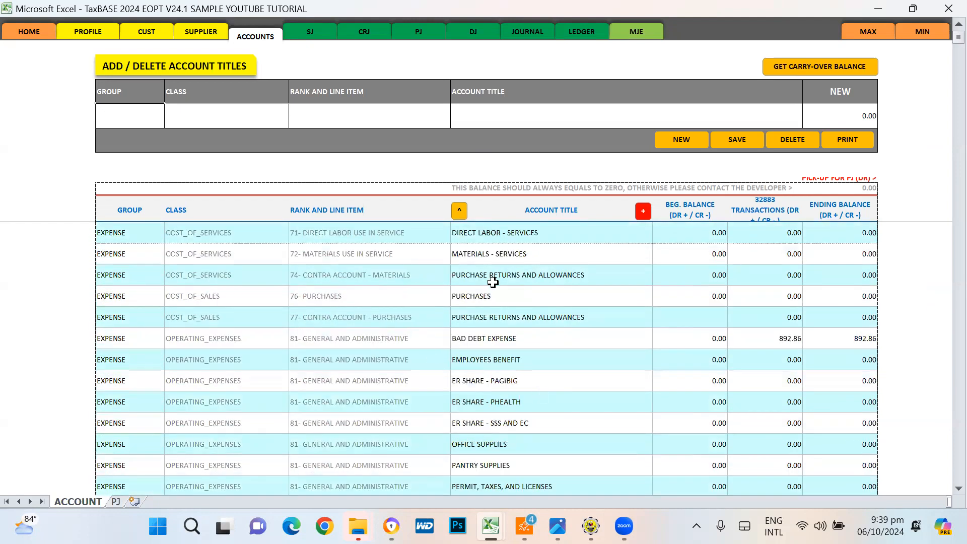
left_click(189, 302)
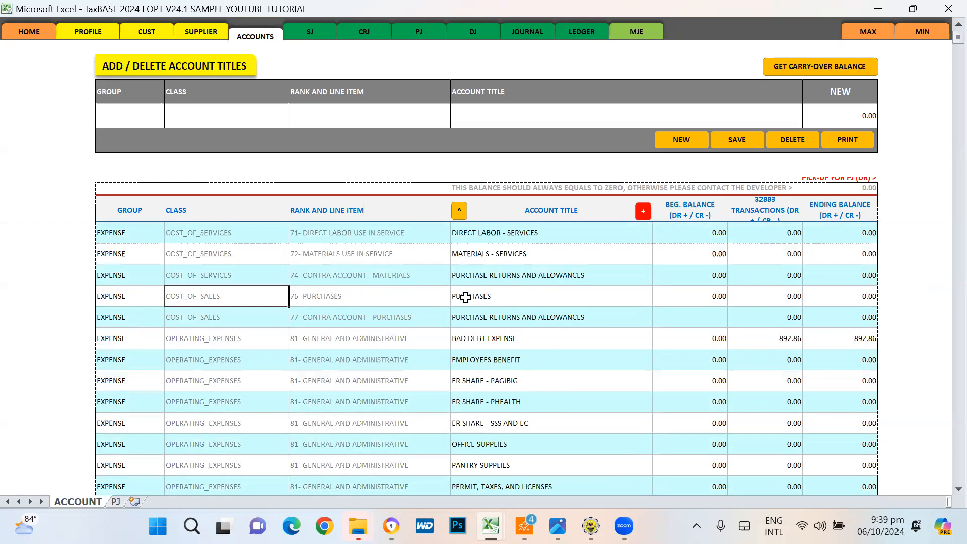
left_click(485, 294)
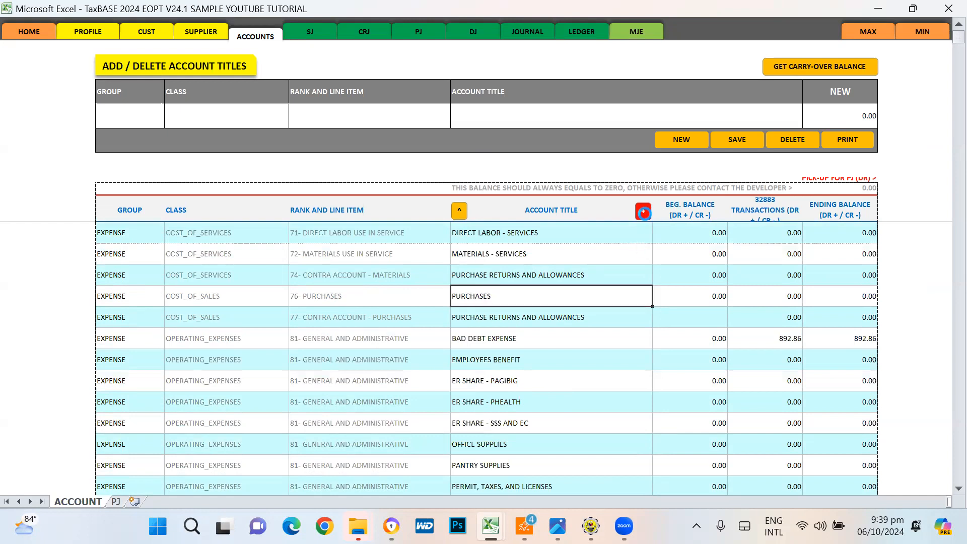
left_click(643, 212)
- Enter a gross amount of 14000 and review the entry's billing reference, description and supplier
left_click(697, 177)
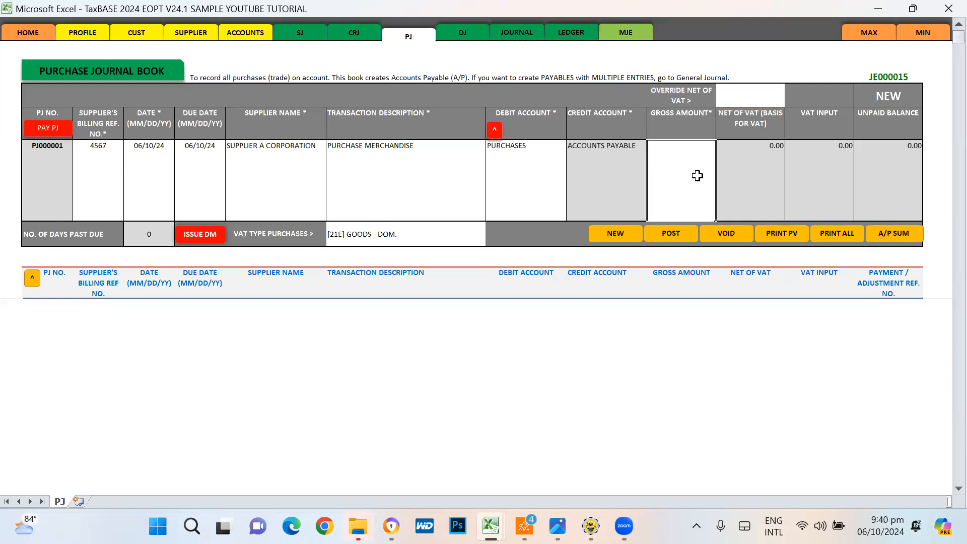
type("14000")
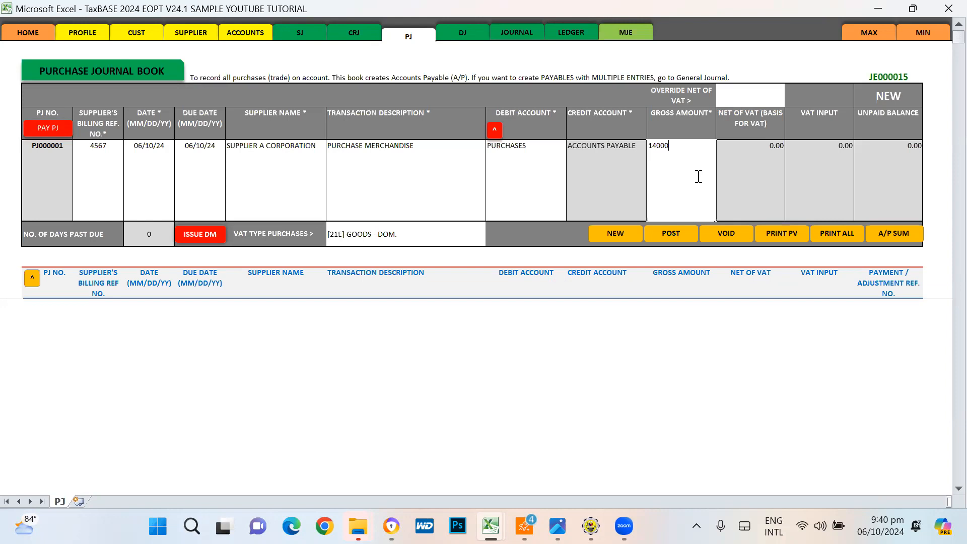
key("Return")
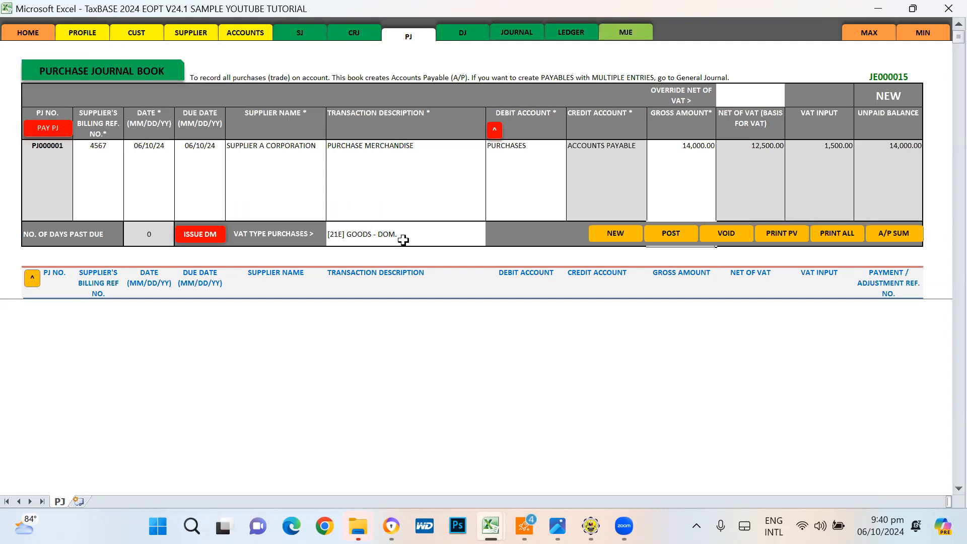
left_click(109, 155)
left_click(388, 147)
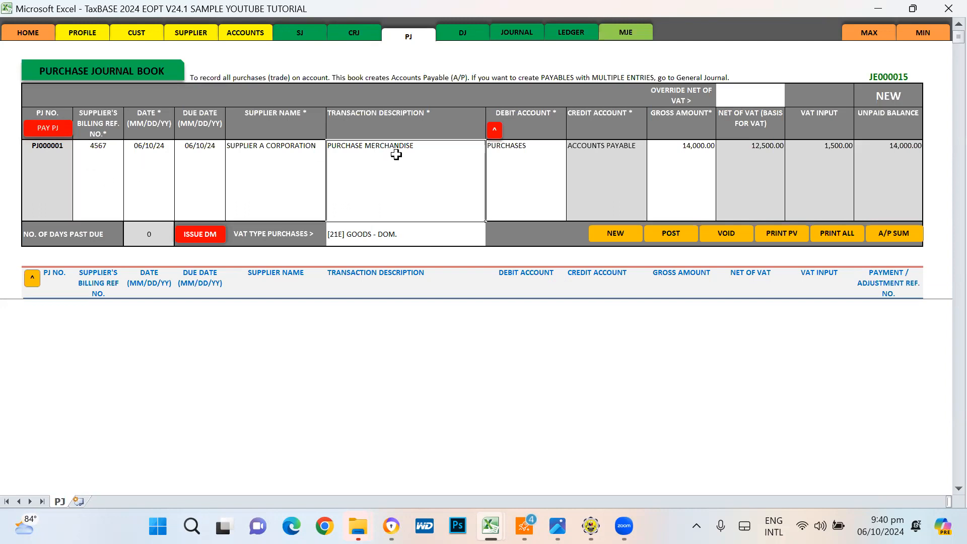
left_click(264, 164)
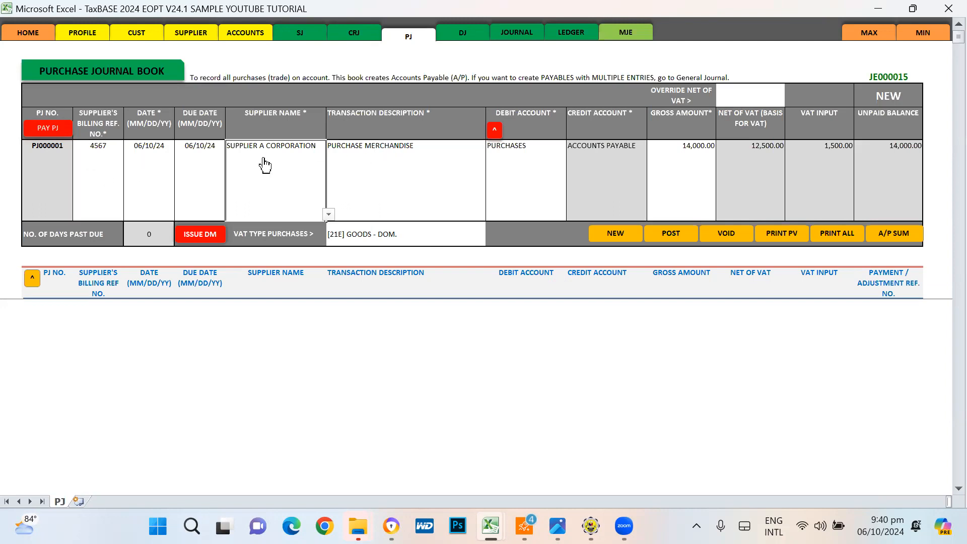
- Try the VAT type [21M] NO INPUT on the entry and check the Net of VAT amount
left_click(451, 233)
left_click(488, 240)
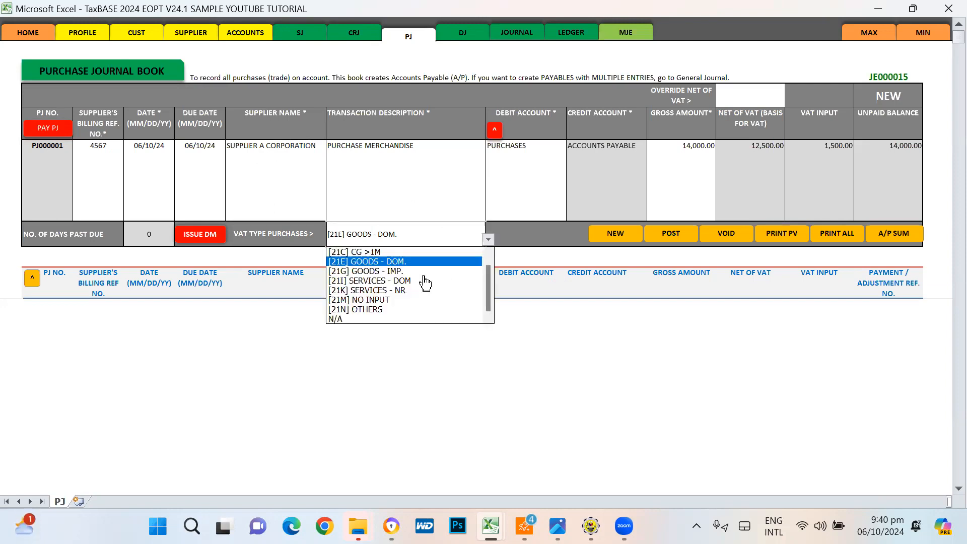
left_click(385, 300)
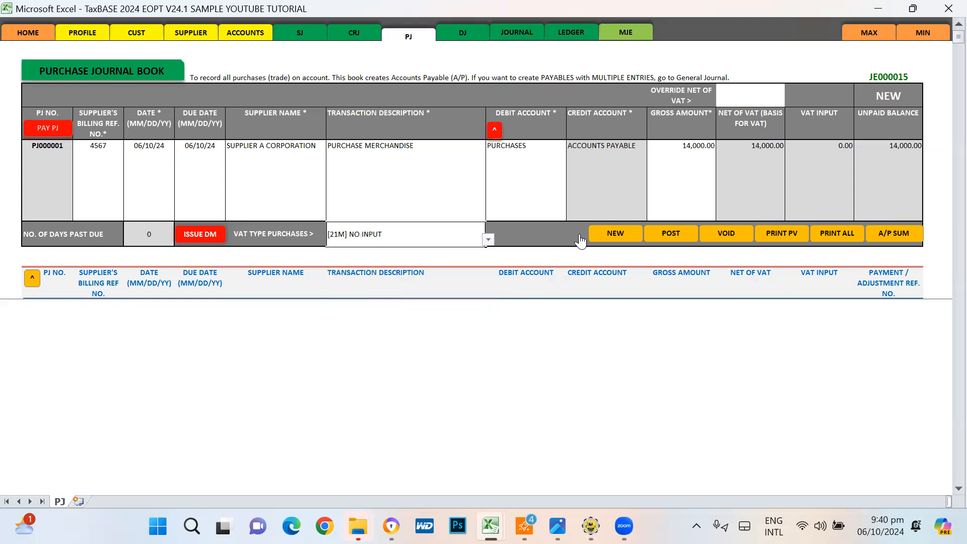
left_click(758, 170)
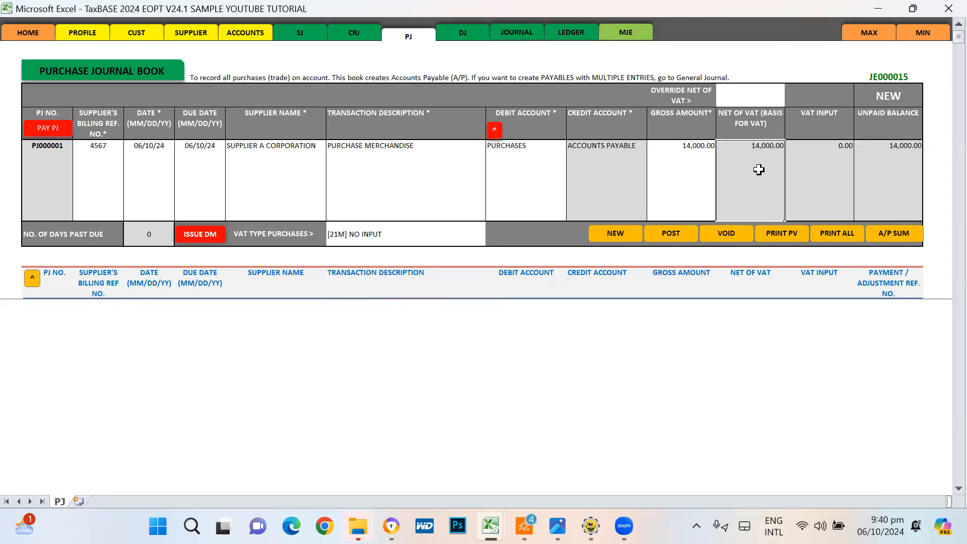
- Return the entry's VAT type to [21E] GOODS - DOM. and look through the other VAT types for purchases
left_click(268, 154)
left_click(476, 239)
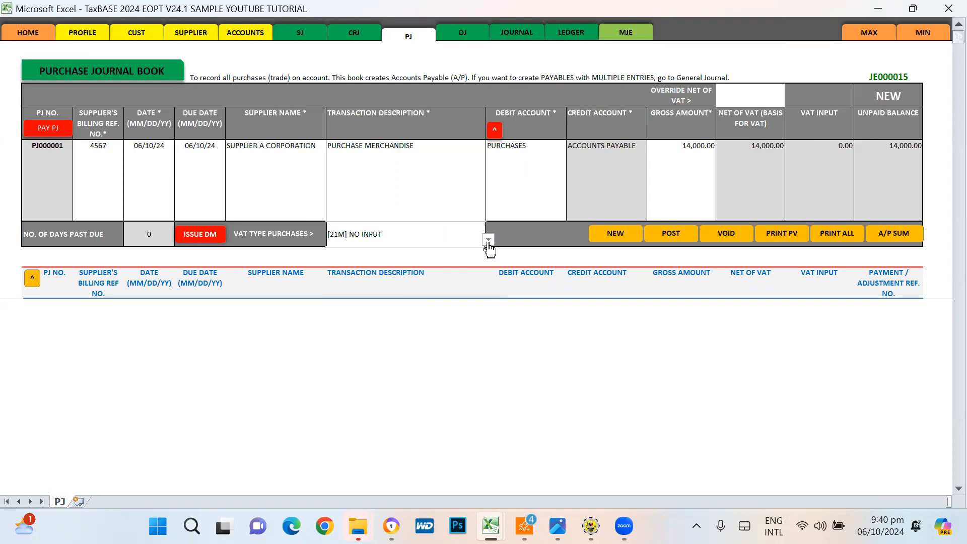
left_click(488, 240)
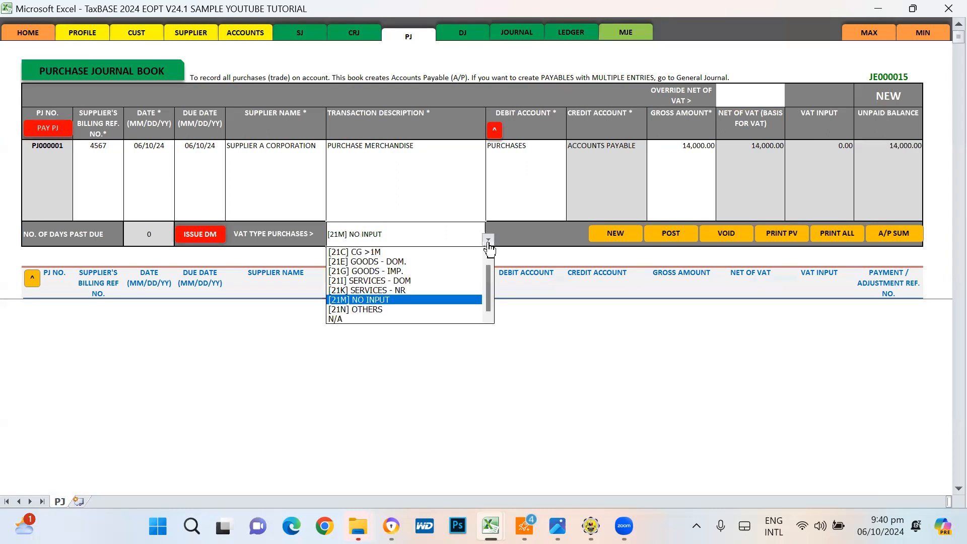
left_click(373, 262)
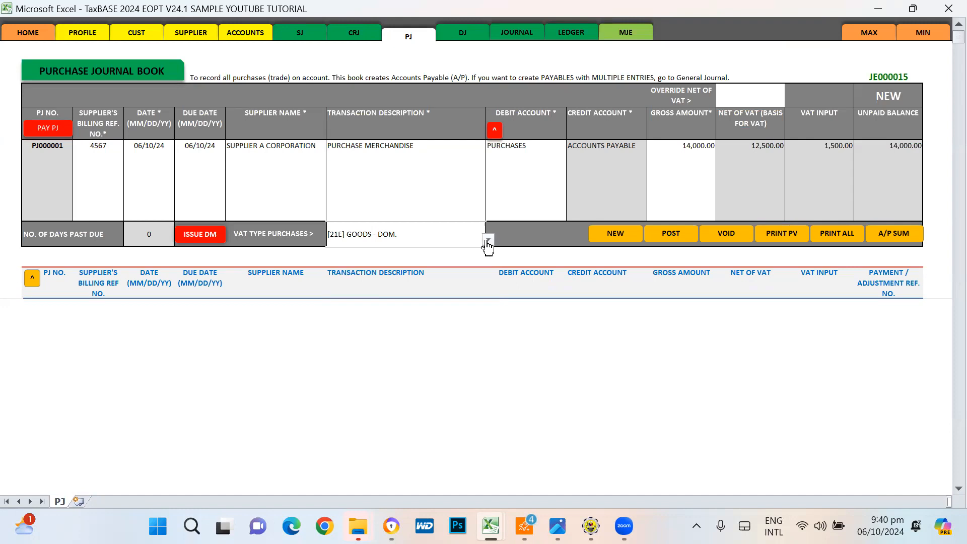
left_click(487, 241)
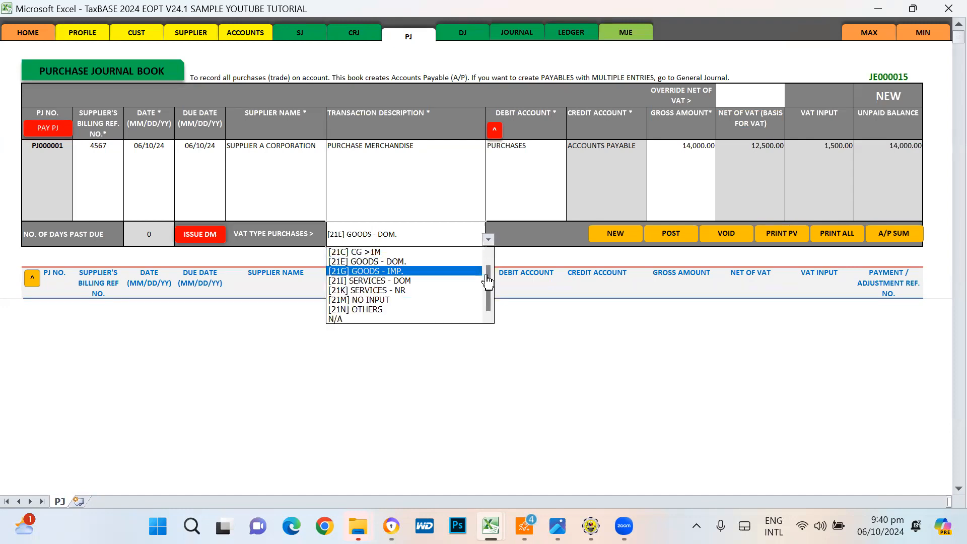
left_click_drag(487, 276, 488, 269)
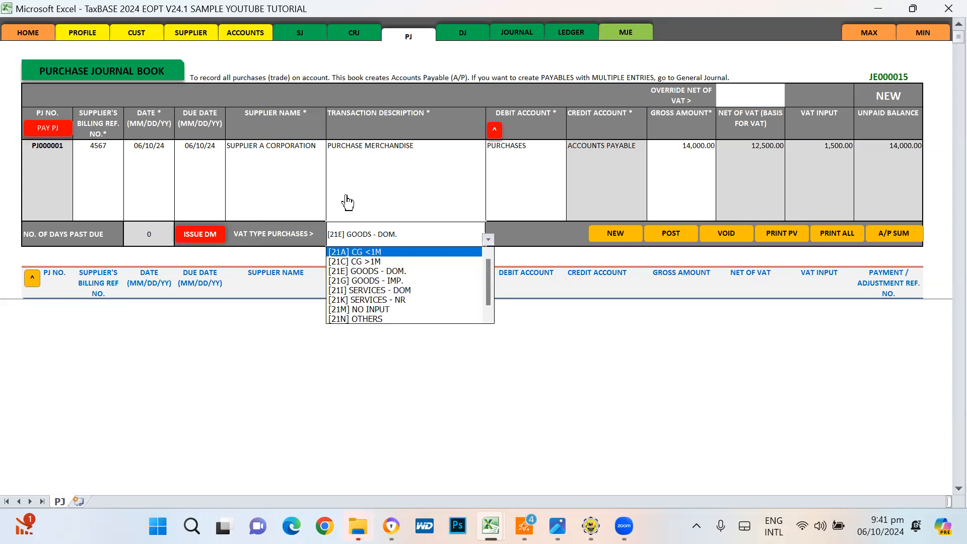
left_click(389, 272)
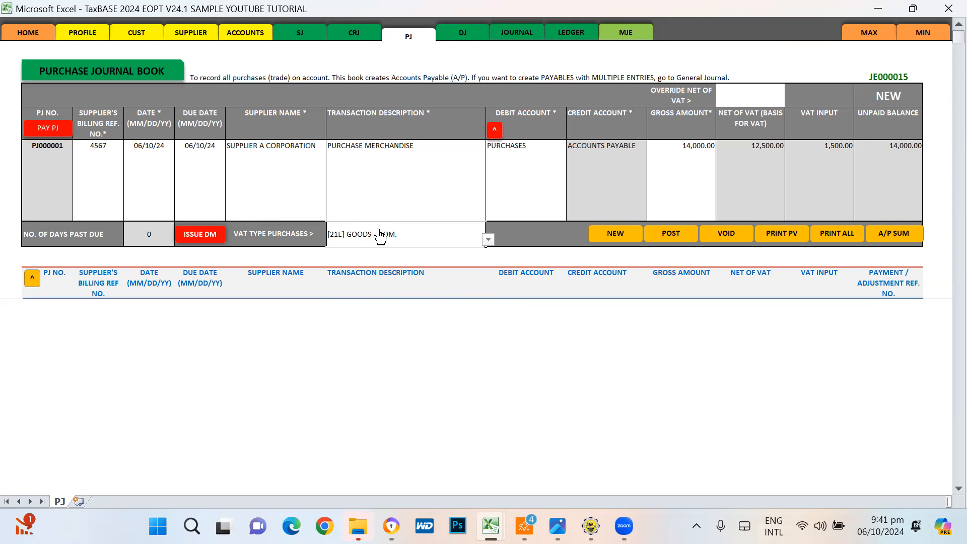
- Try the VAT types [21I] SERVICES - DOM and [21K] SERVICES - NR on the purchase entry
left_click(456, 239)
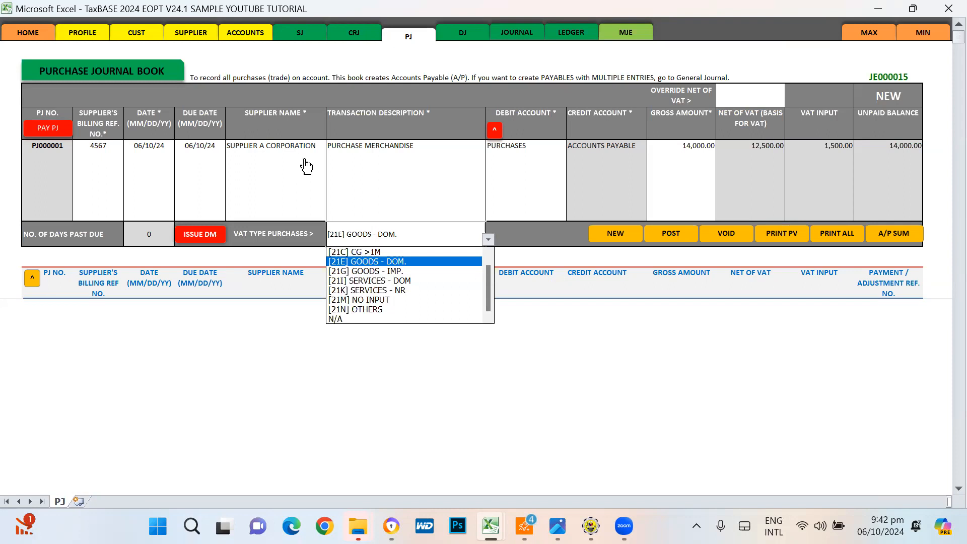
left_click(393, 285)
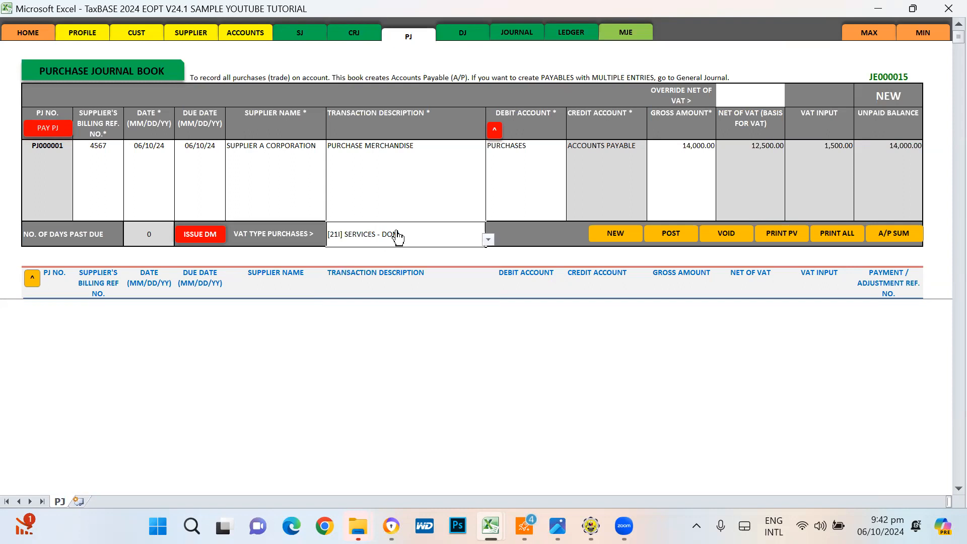
key("alt+Down")
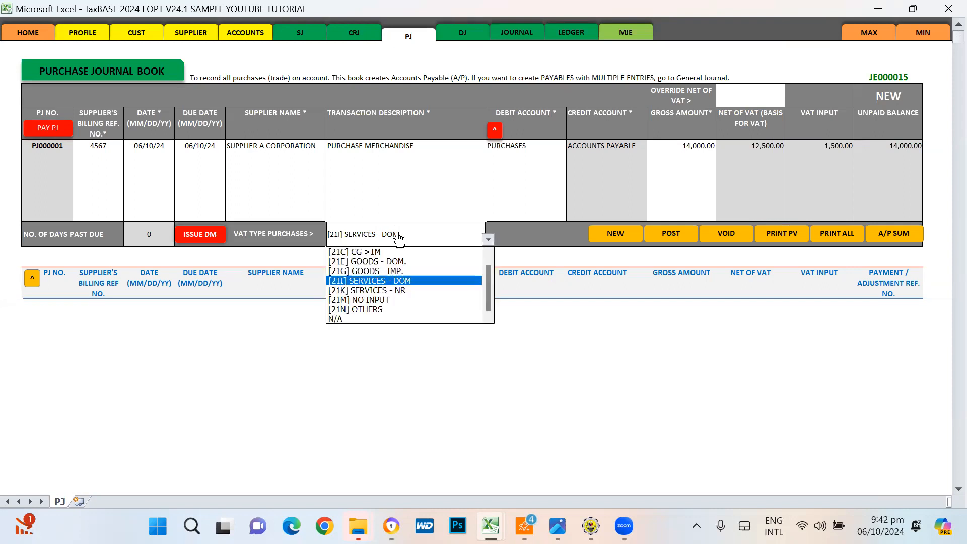
left_click(399, 291)
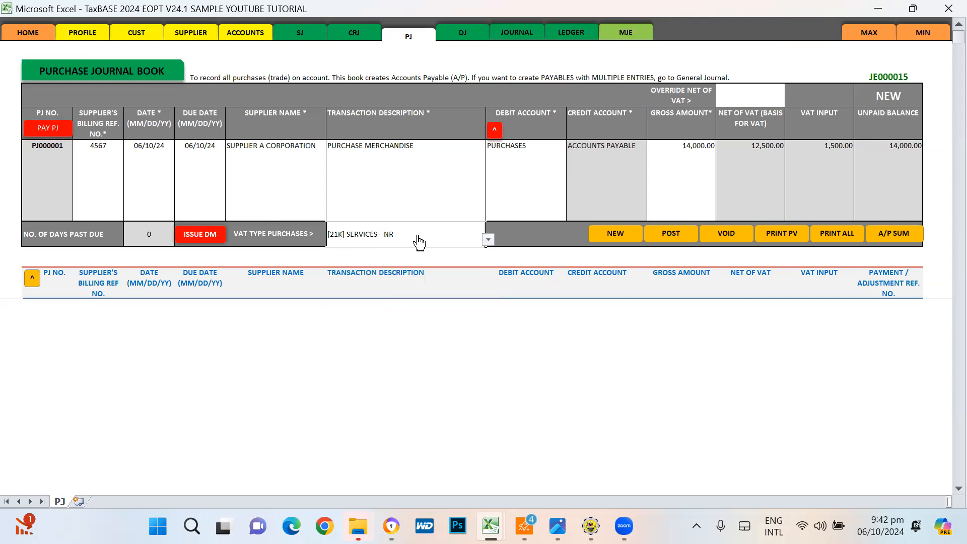
- Switch the VAT type to [21M] NO INPUT and compare the gross and Net of VAT amounts
key("alt+Down")
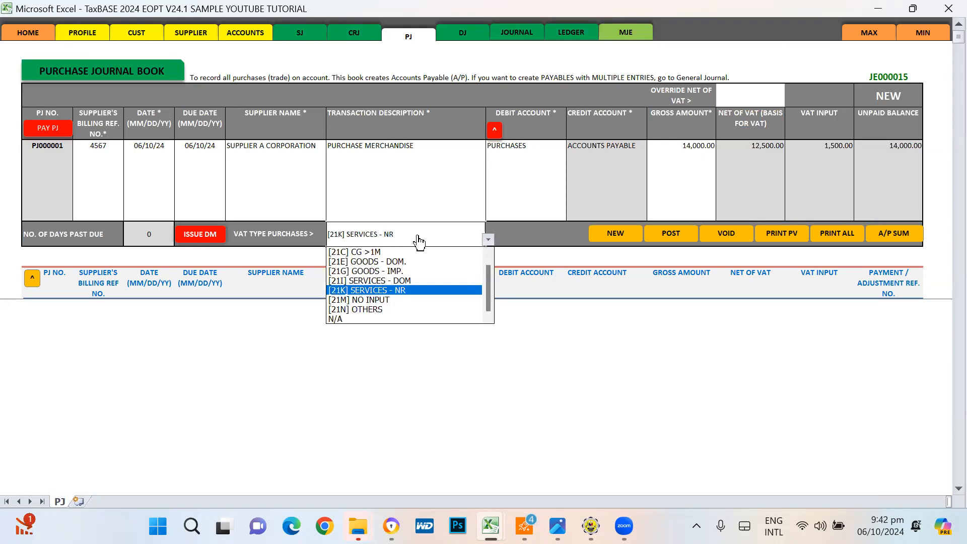
left_click(375, 299)
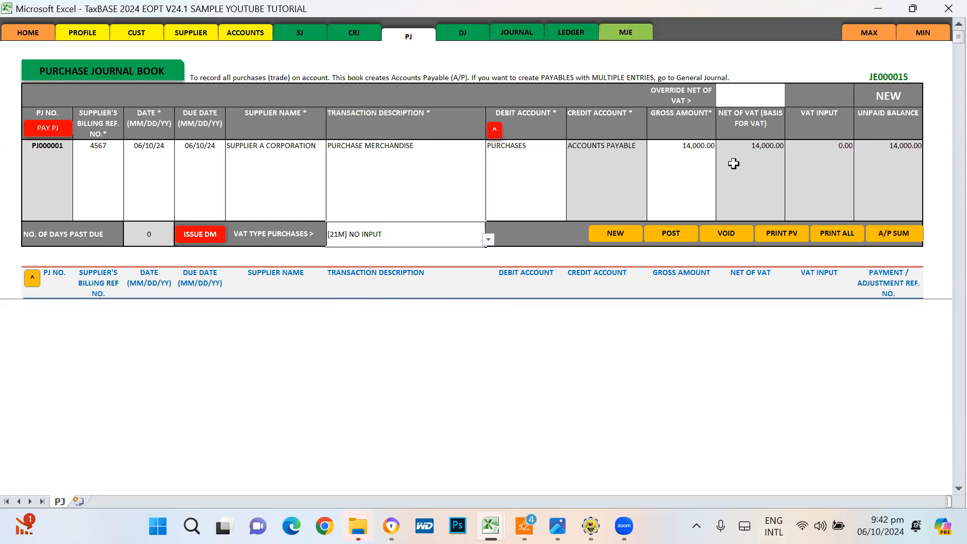
left_click(713, 154)
left_click(755, 156)
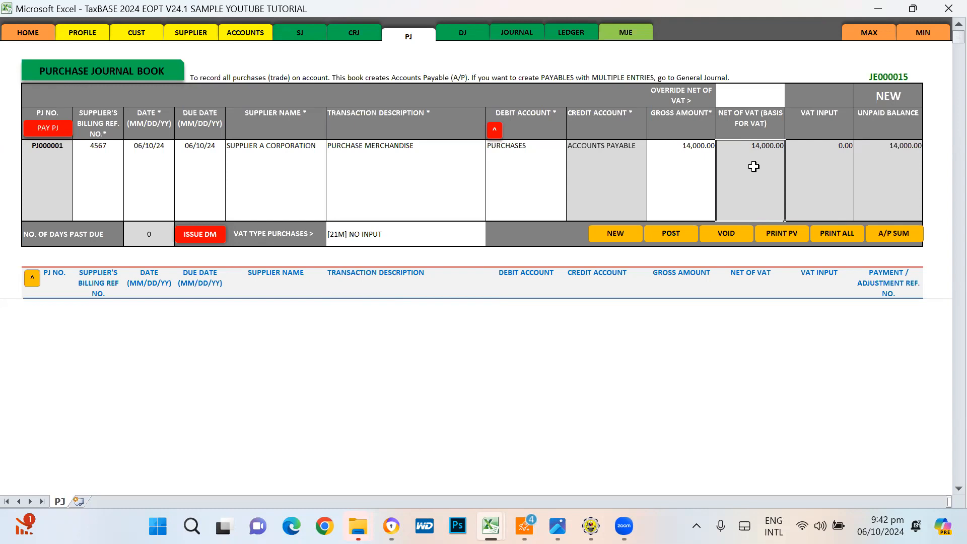
- Set the purchase entry's VAT type to [21E] GOODS - DOM
left_click(461, 233)
left_click(488, 239)
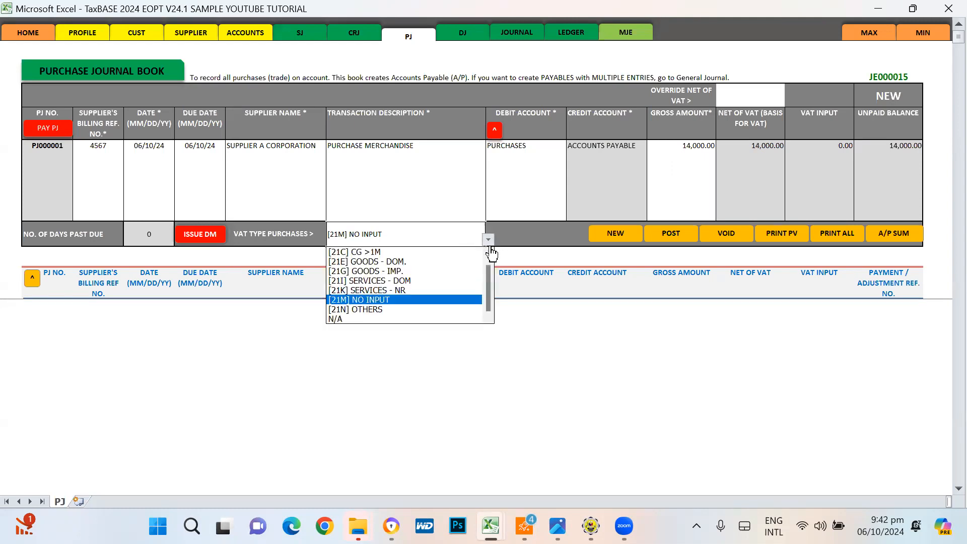
scroll(491, 287, "up", 1)
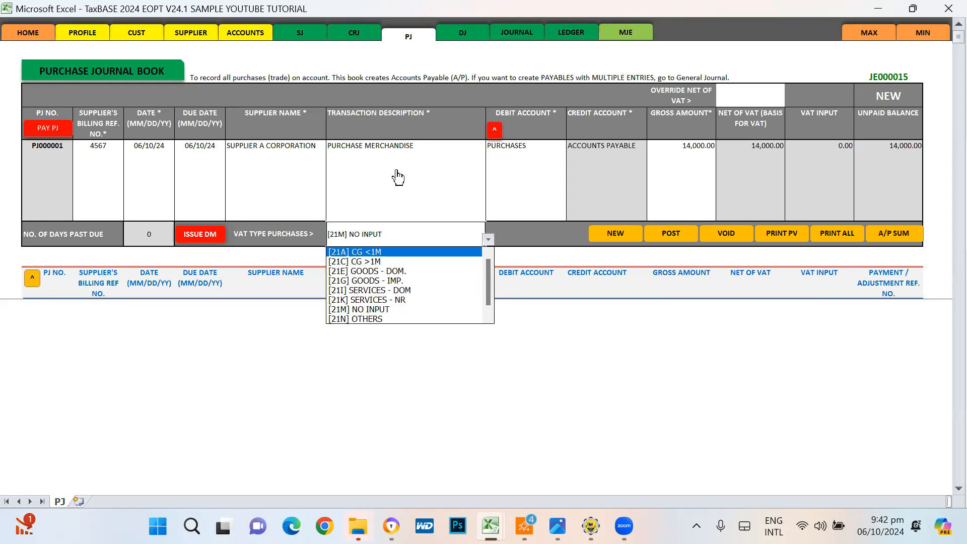
left_click(384, 272)
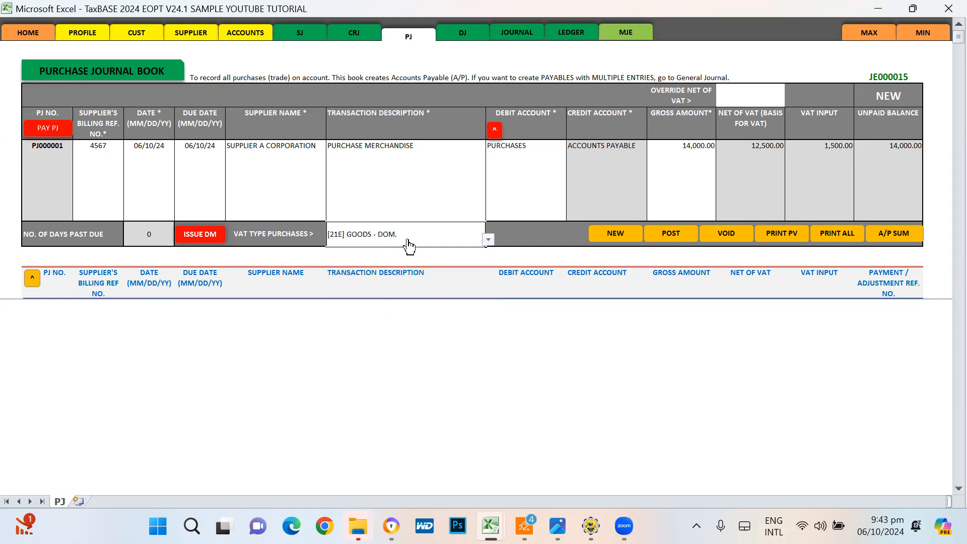
- Check the entry's Net of VAT, VAT Input and Unpaid Balance amounts and post the purchase to the journal
left_click(765, 158)
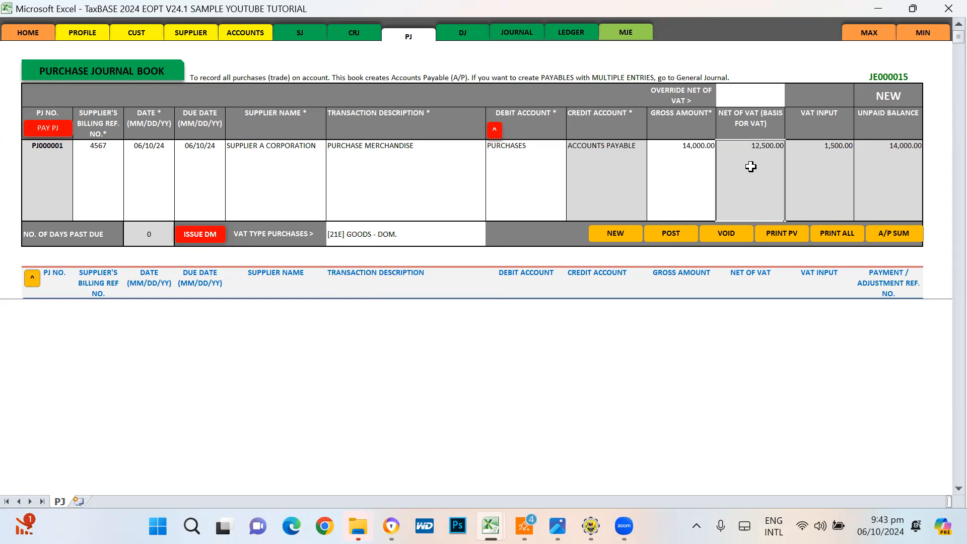
left_click(839, 155)
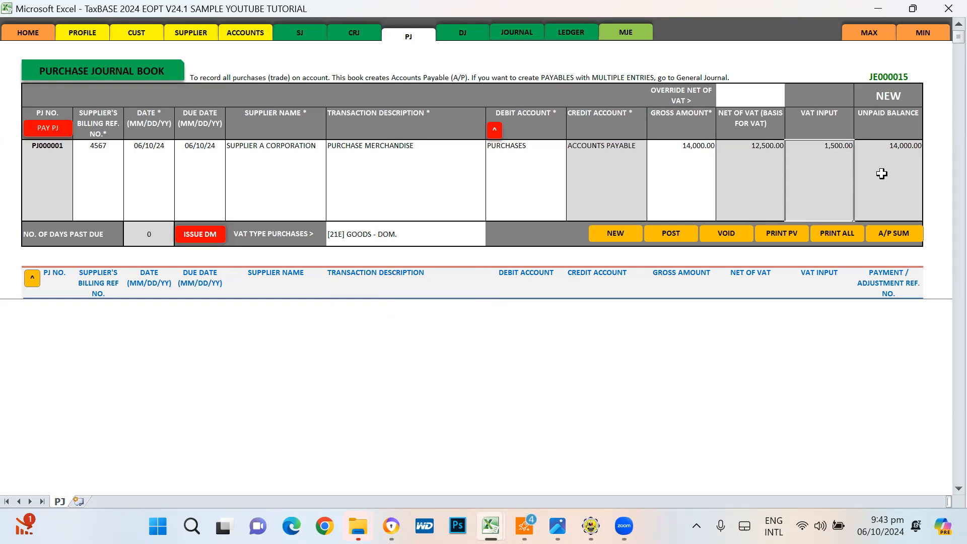
left_click(890, 156)
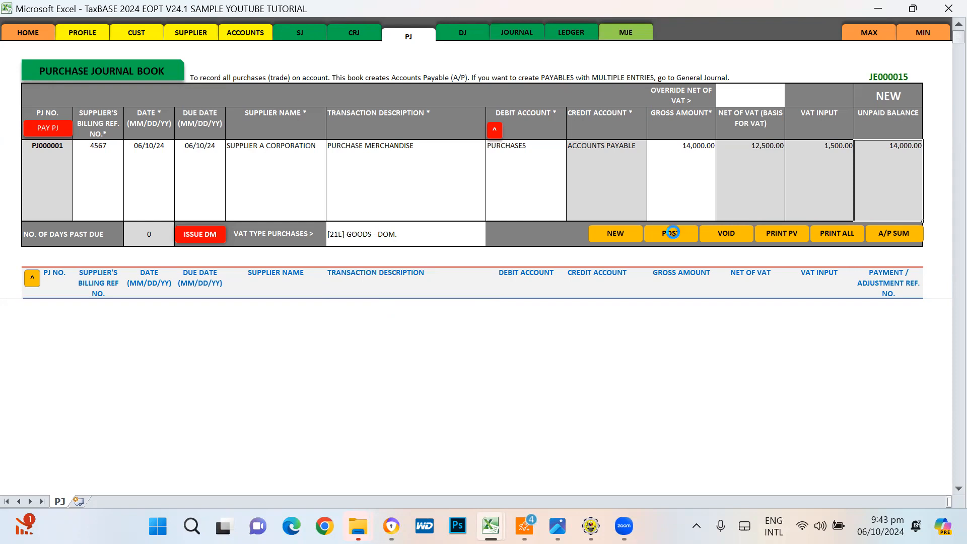
left_click(672, 232)
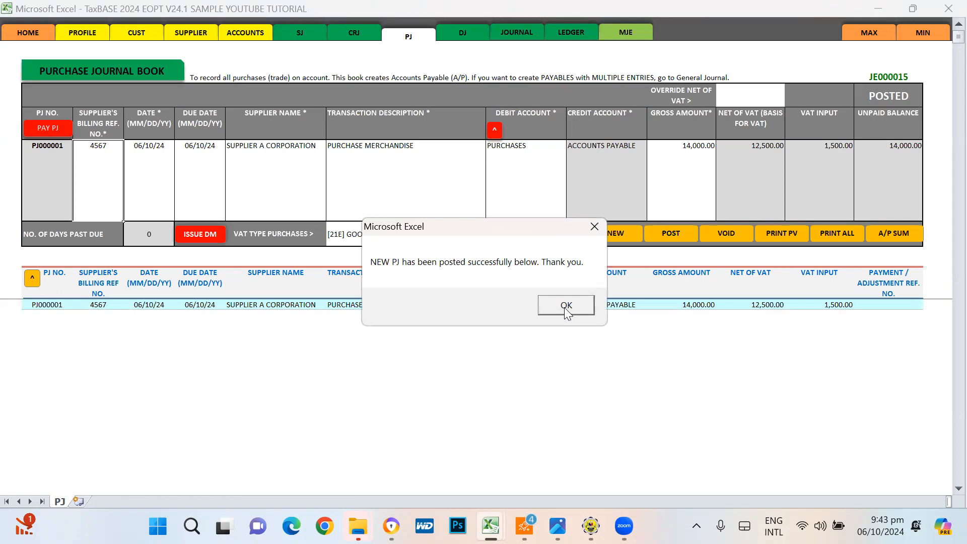
- Dismiss the posting message and review the posted purchase's debit account, credit account and VAT Input
left_click(566, 306)
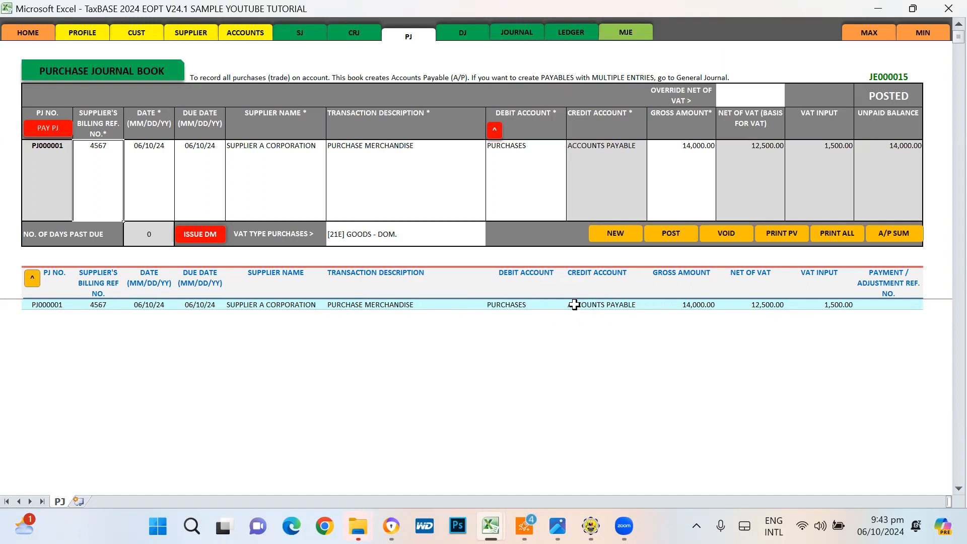
left_click(525, 159)
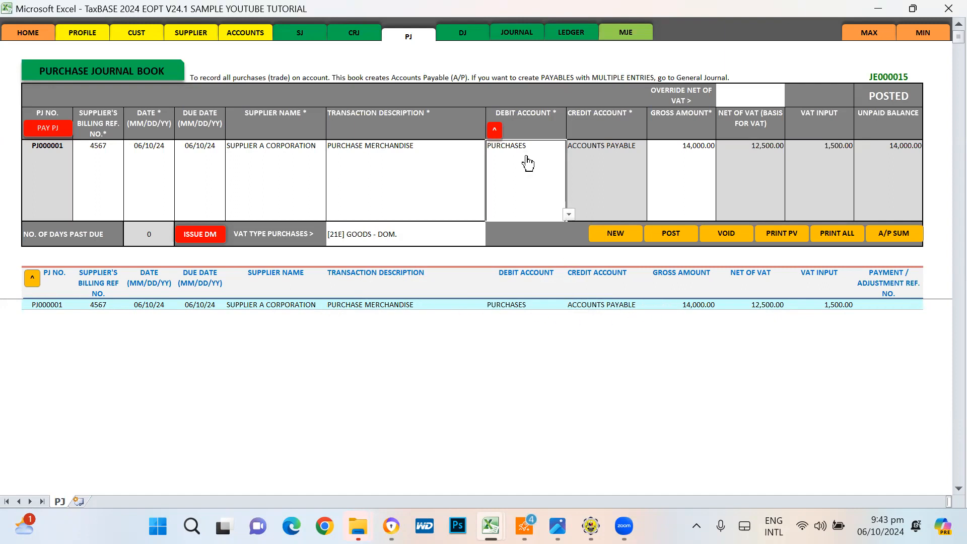
left_click(622, 156)
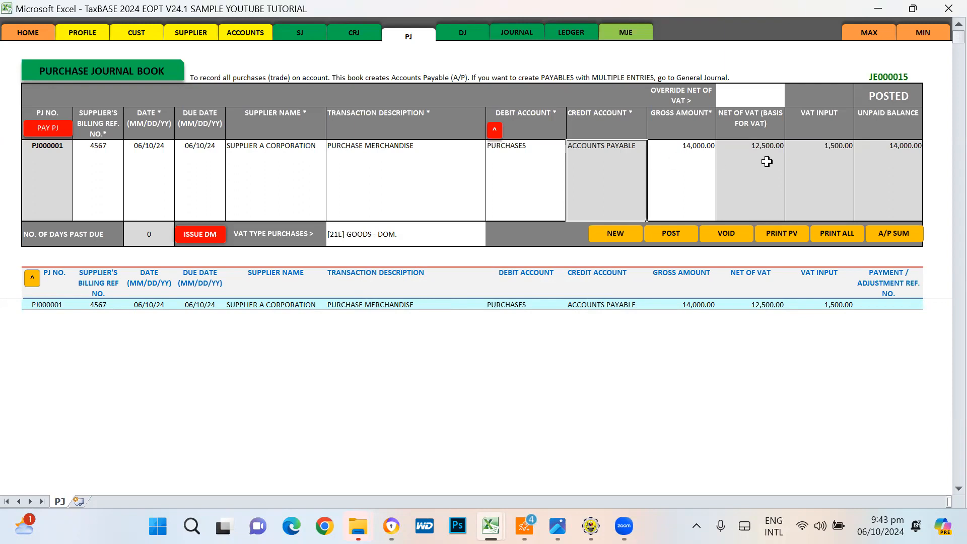
left_click(844, 150)
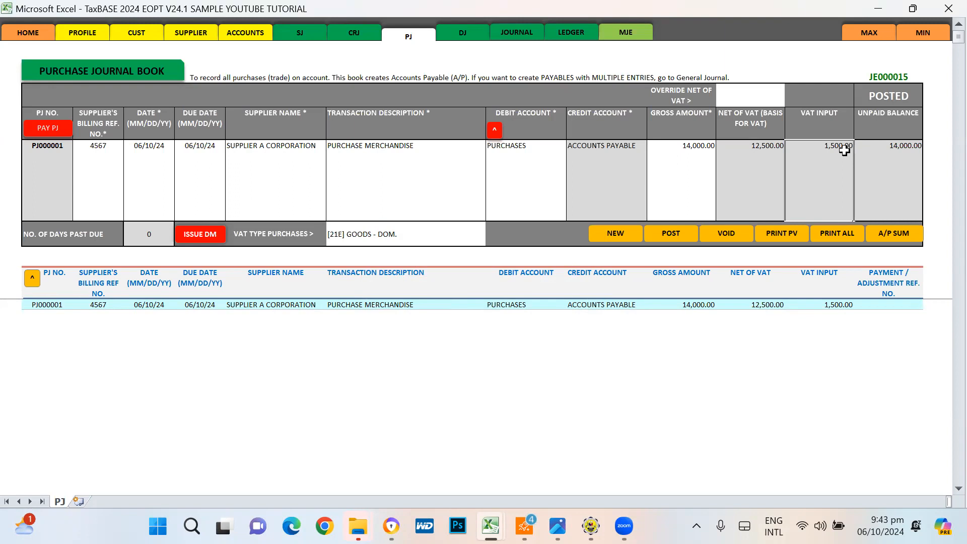
- Recall posted purchase PJ000001 in the Purchase Journal Book and check its journal entry number
left_click(516, 34)
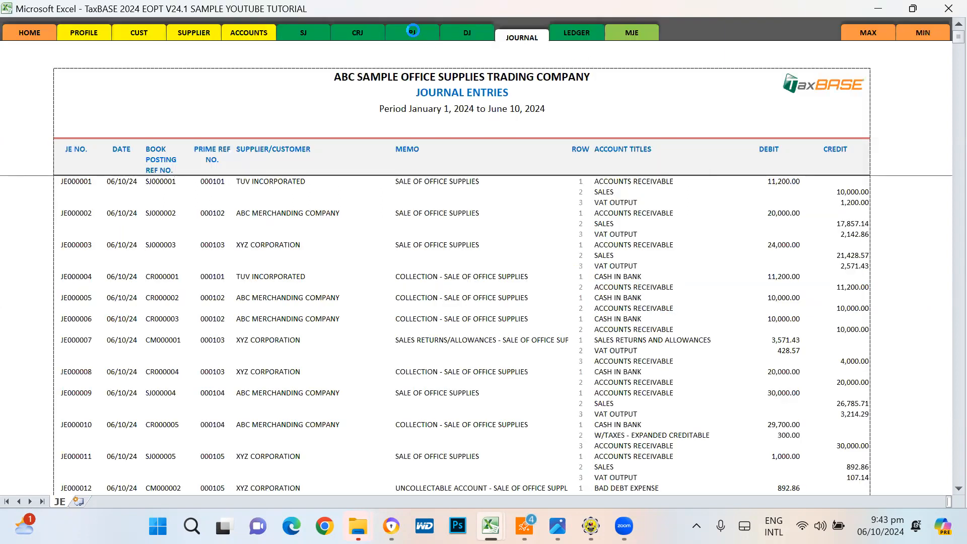
left_click(412, 31)
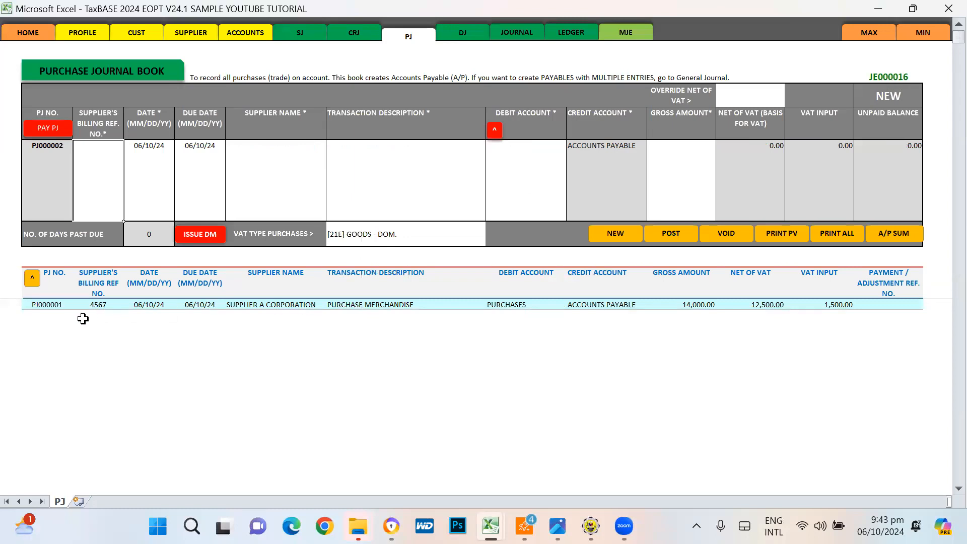
left_click(50, 305)
left_click(31, 278)
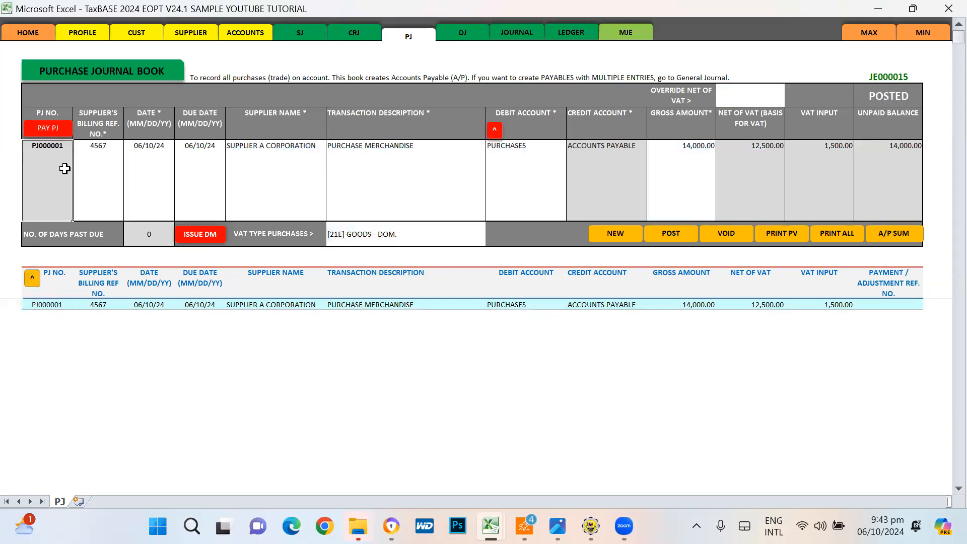
left_click(888, 79)
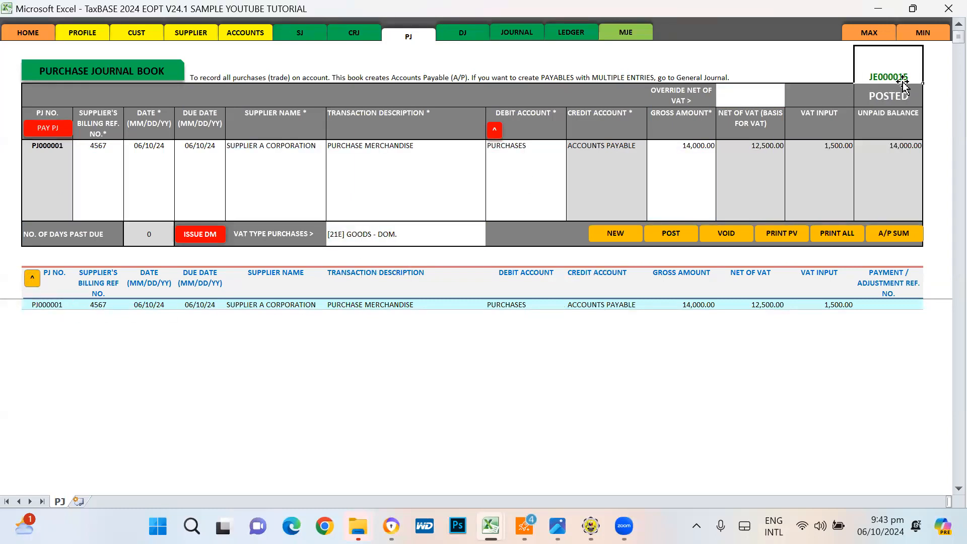
- Examine entry JE000015 in the Journal, checking its Purchases and VAT Input debits and its Accounts Payable credit
left_click(521, 36)
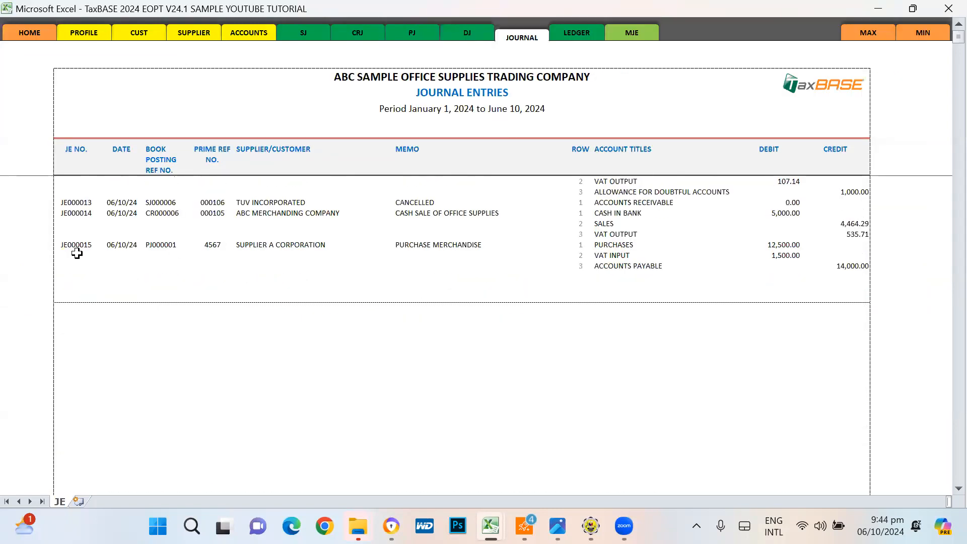
left_click(71, 247)
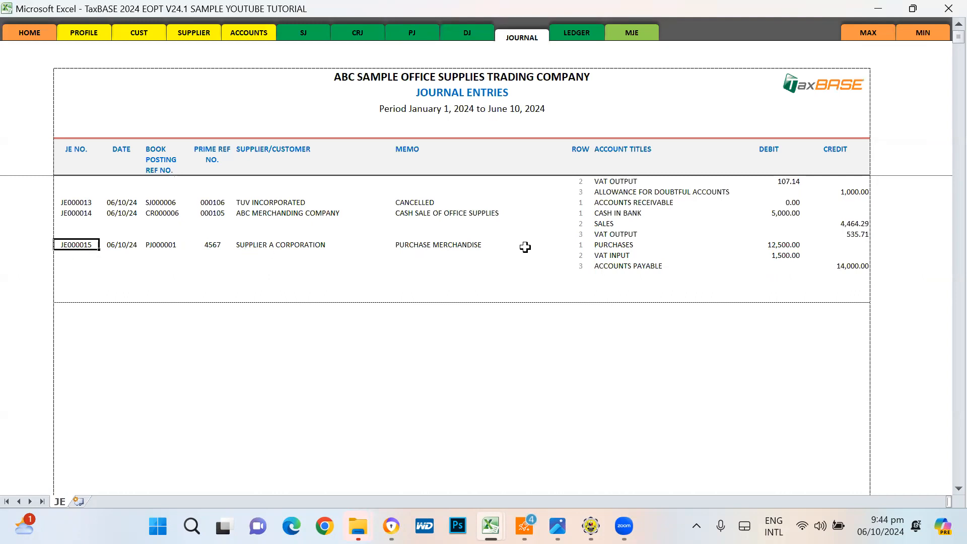
left_click(622, 244)
left_click(773, 247)
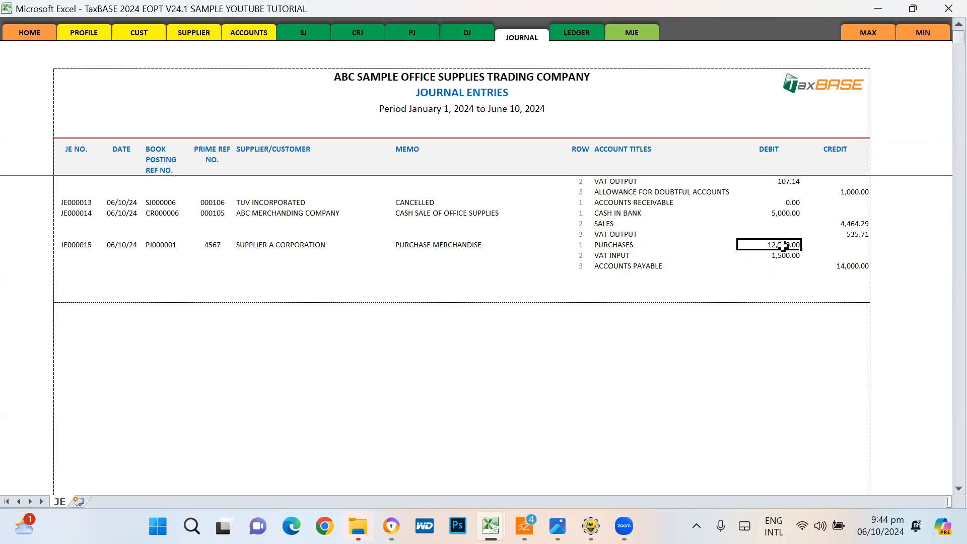
left_click(607, 255)
left_click(781, 256)
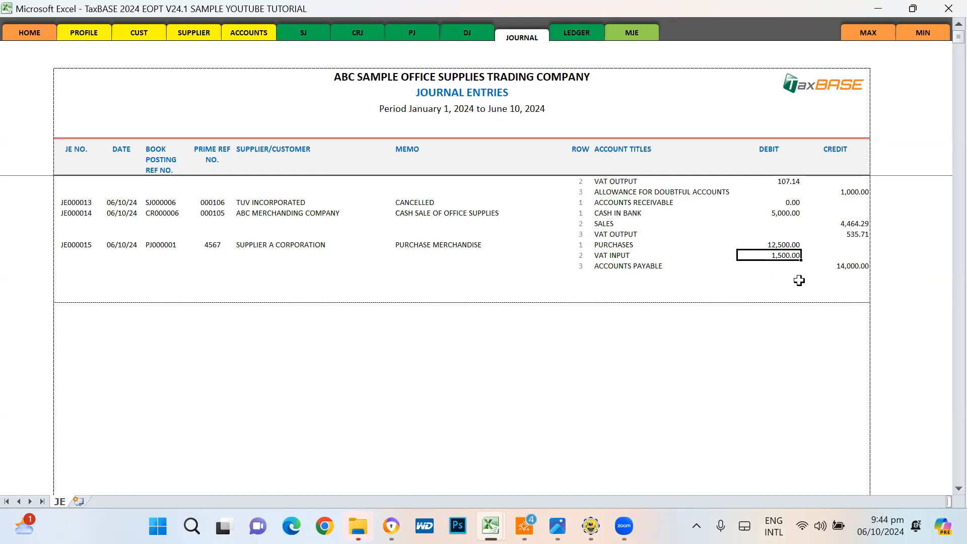
left_click(613, 272)
left_click(624, 265)
left_click(850, 268)
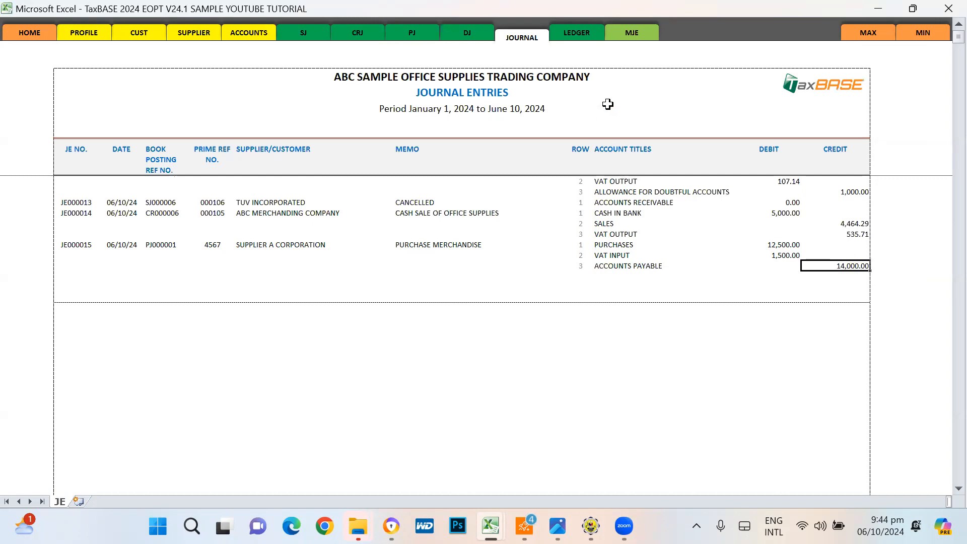
- Open the Ledger and let it update with the latest journal entries
left_click(577, 33)
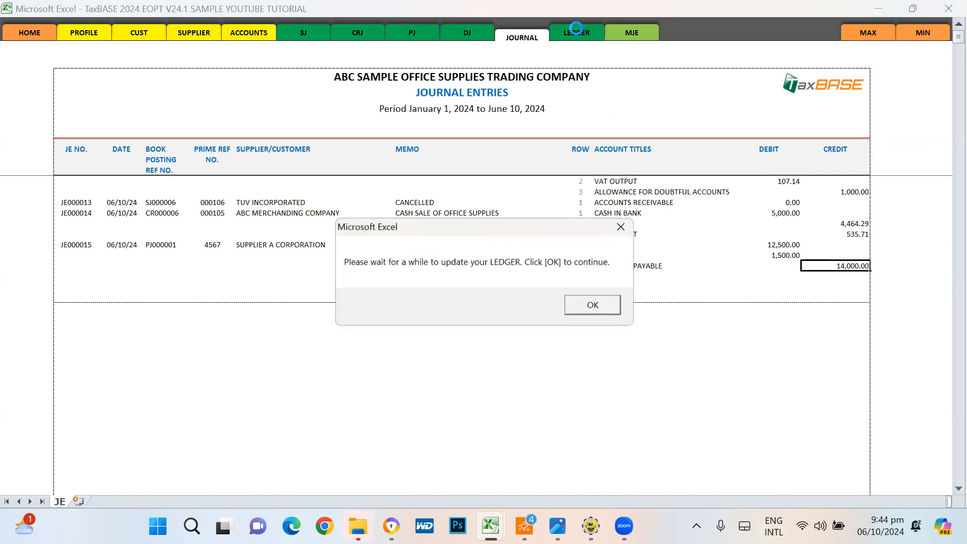
left_click(597, 311)
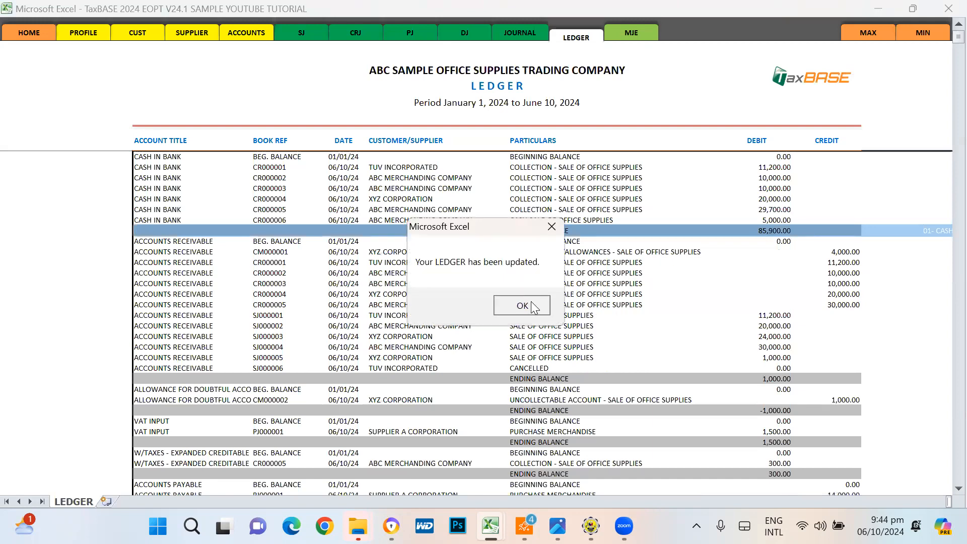
left_click(527, 304)
- Examine the Accounts Payable account in the Ledger, including its beginning and ending balances
scroll(618, 339, "down", 3)
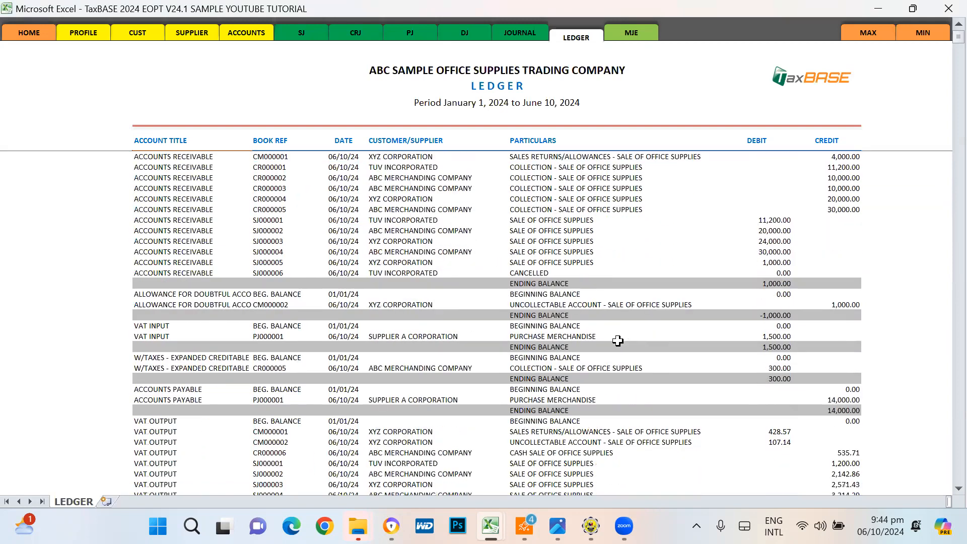
scroll(617, 341, "down", 3)
left_click(156, 294)
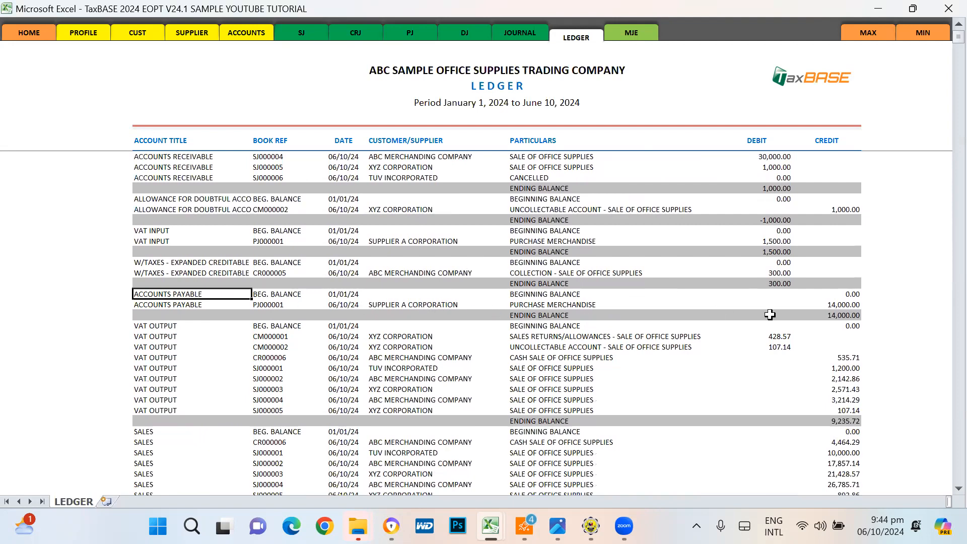
left_click(832, 314)
left_click(554, 294)
left_click(829, 296)
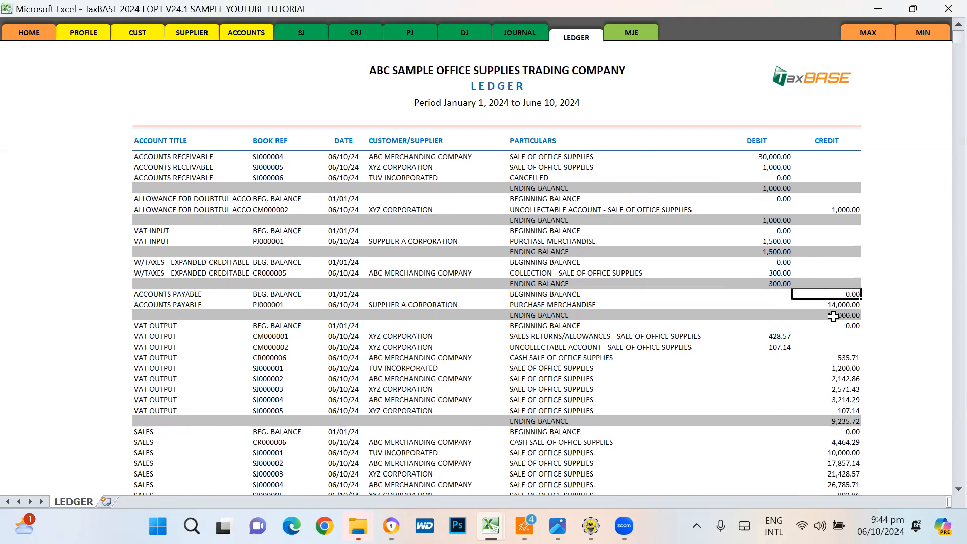
left_click(162, 297)
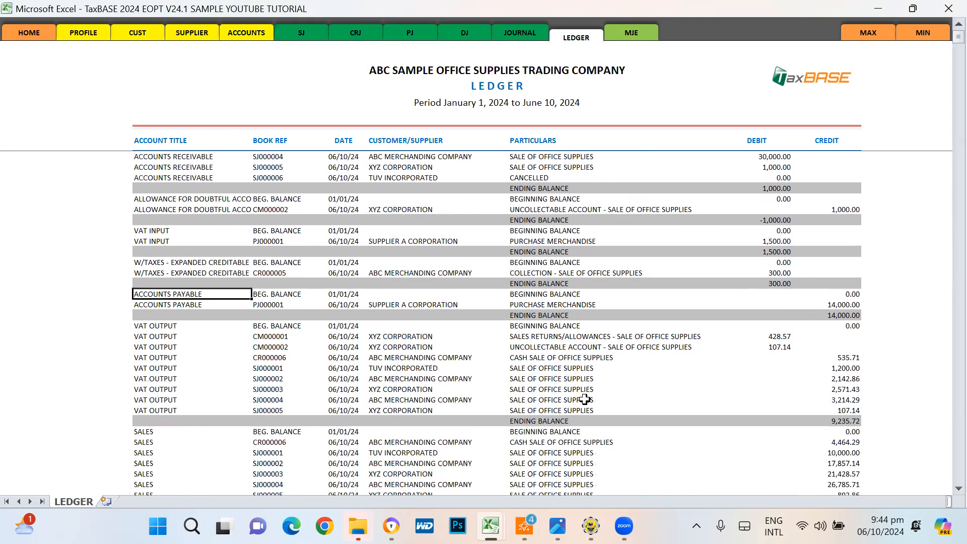
- Check the VAT Input line for purchase PJ000001 in the Ledger, including its supplier, book reference and debit
scroll(584, 400, "up", 1)
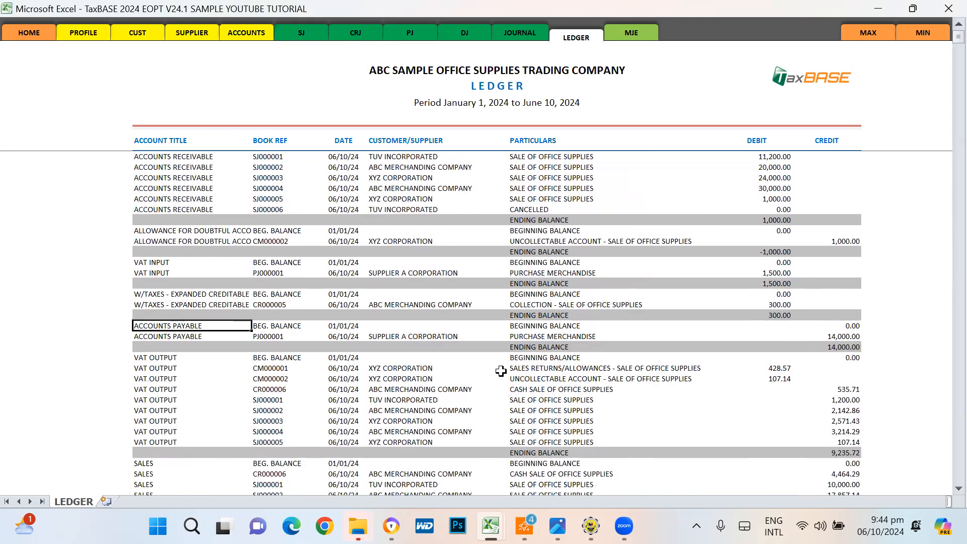
left_click(408, 273)
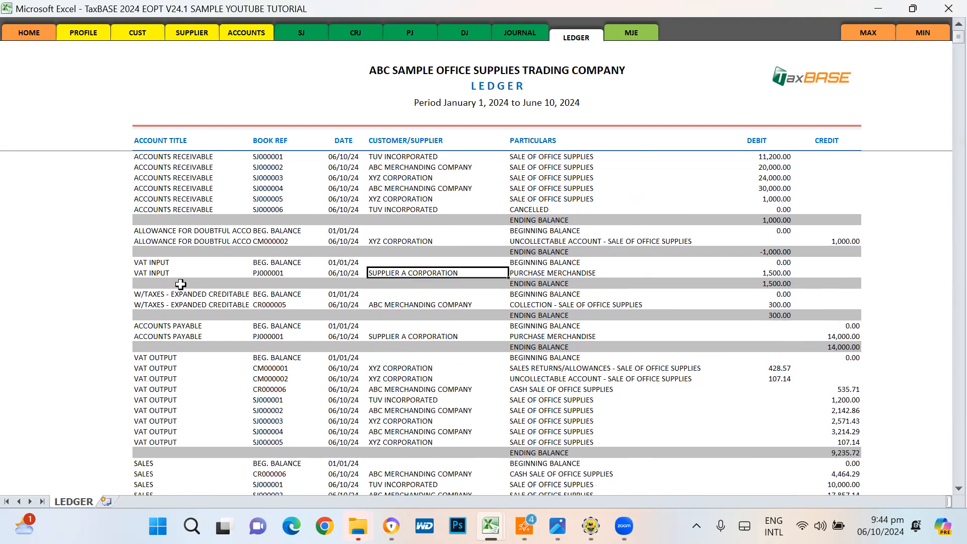
left_click(268, 272)
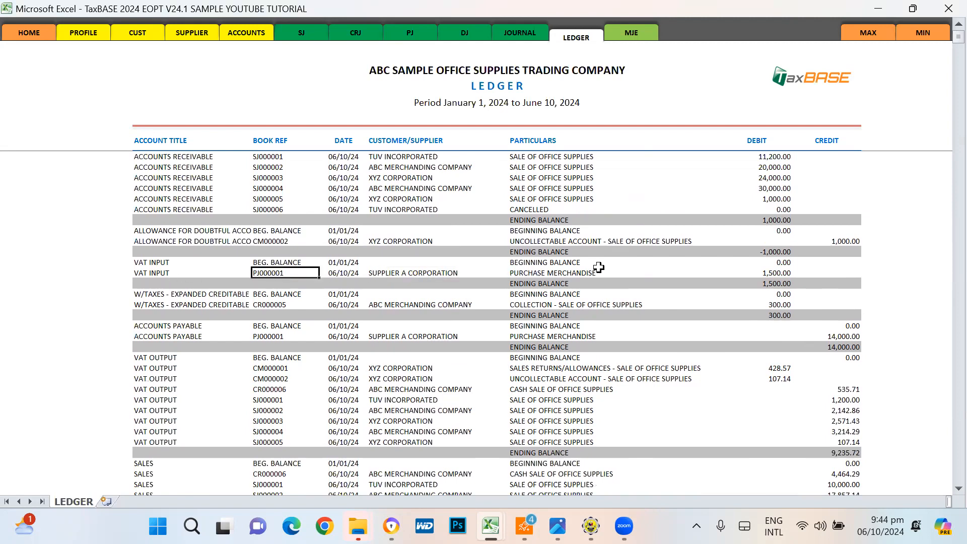
left_click(763, 272)
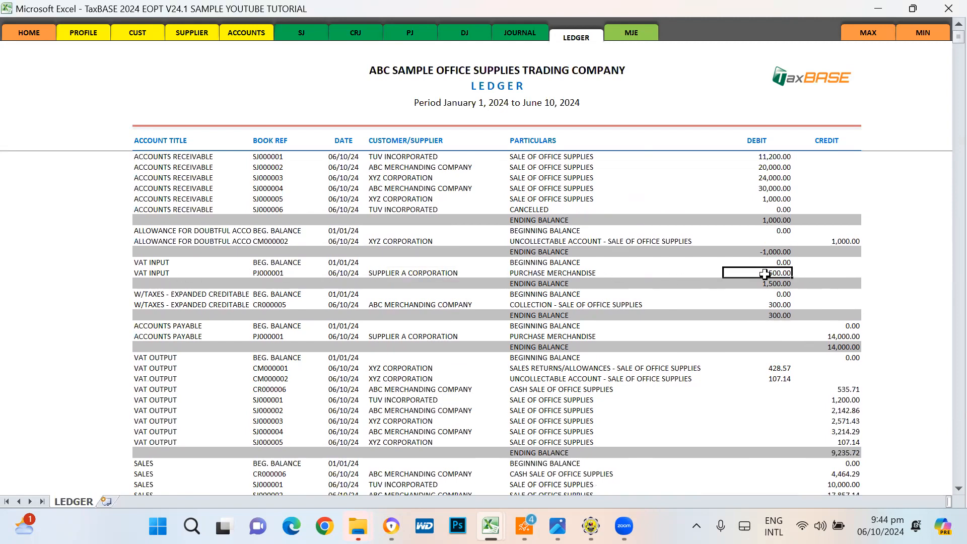
- Check the Purchases account's purchase merchandise line and its debit amount in the Ledger
scroll(779, 313, "down", 1)
scroll(779, 313, "down", 6)
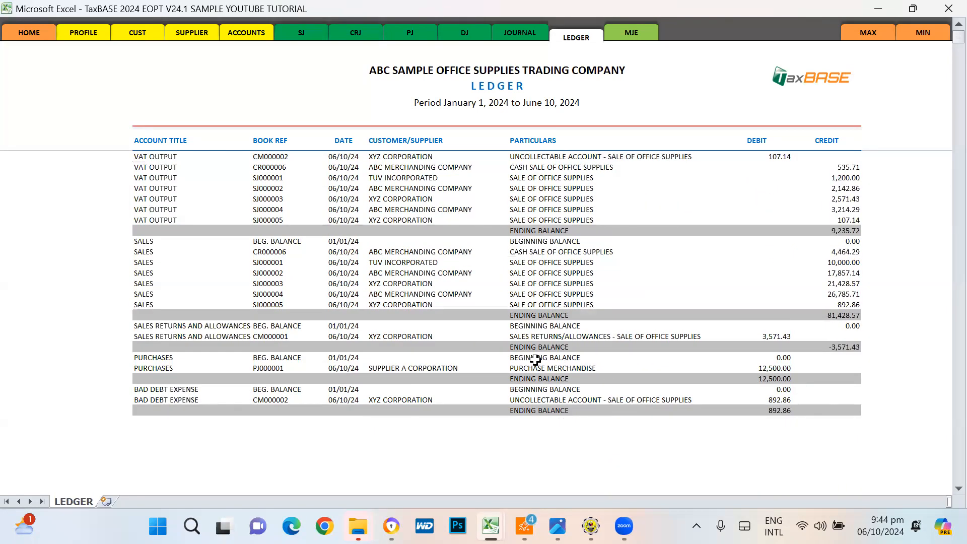
left_click(520, 368)
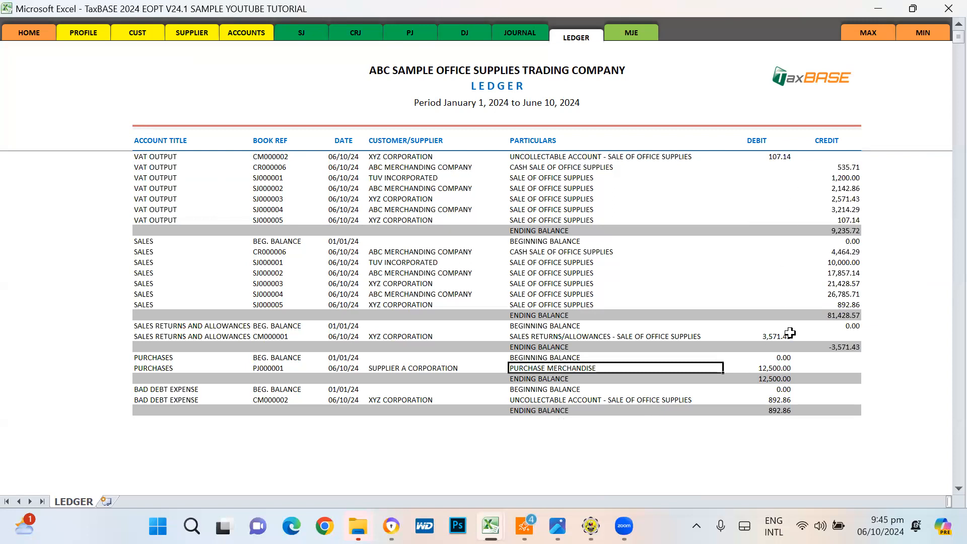
left_click(769, 368)
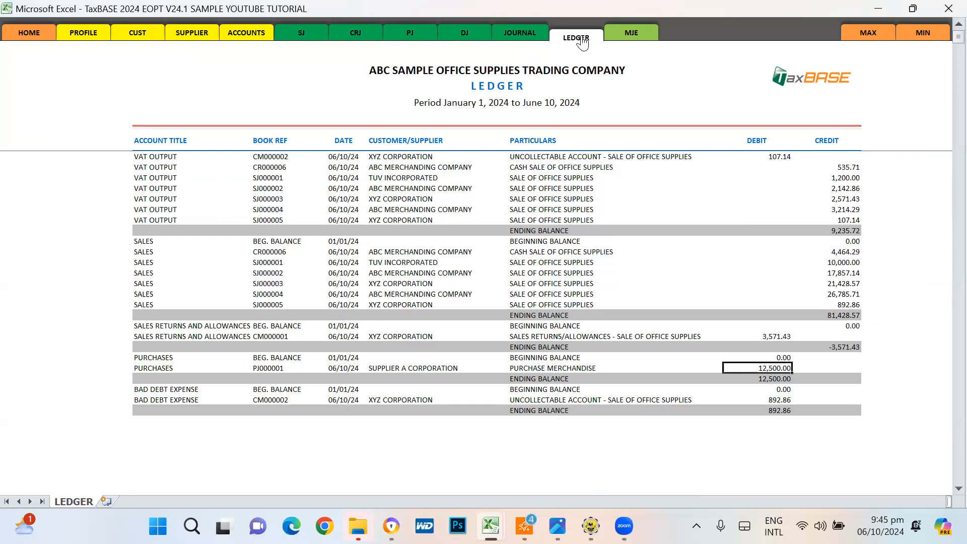
scroll(606, 326, "up", 8)
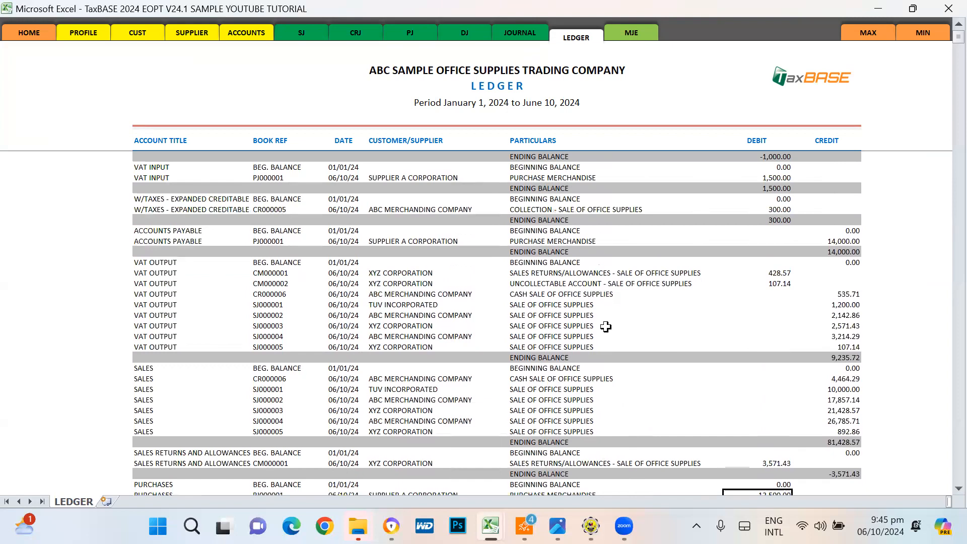
scroll(606, 326, "up", 4)
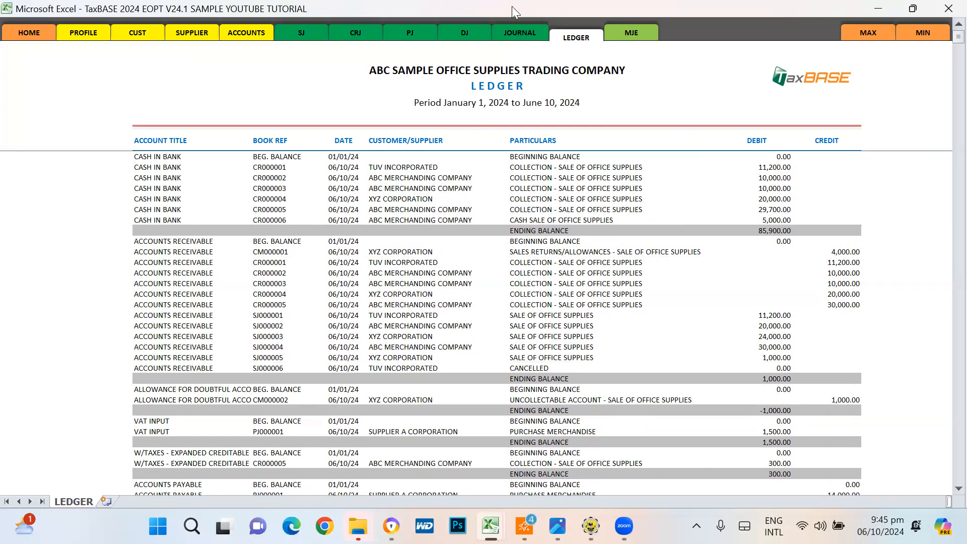
- Start a new entry in the Purchase Journal Book with supplier's billing reference 32568, keeping the default date and due date
left_click(420, 32)
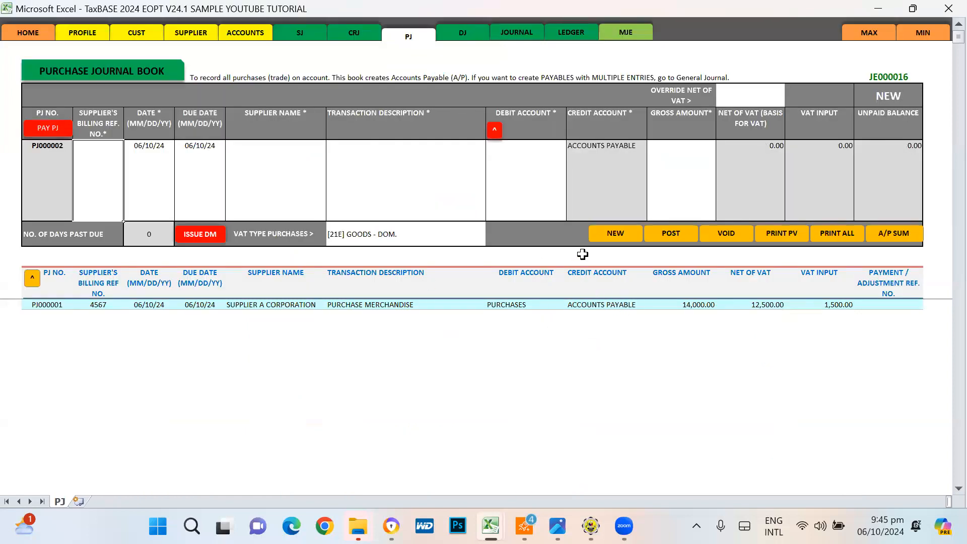
left_click(614, 233)
type("32568")
key("Tab")
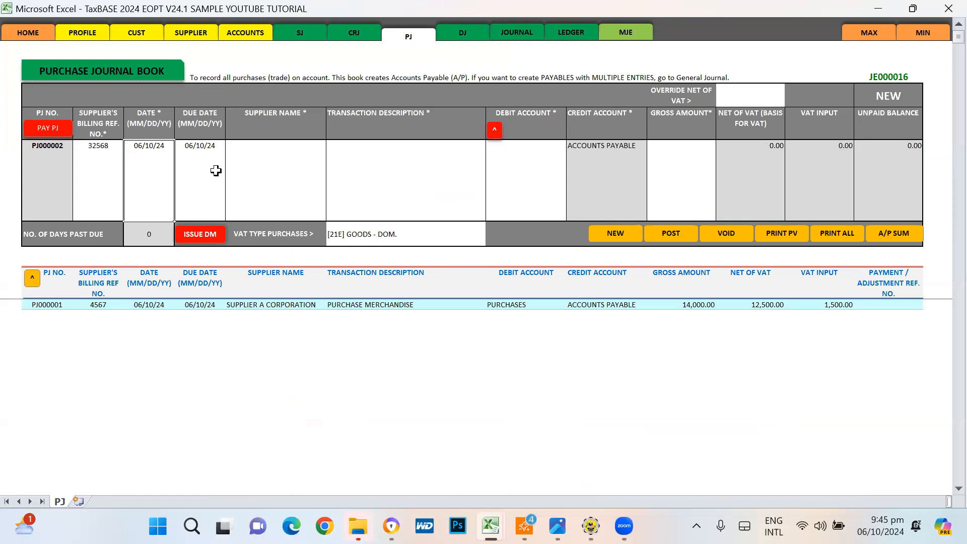
key("Tab")
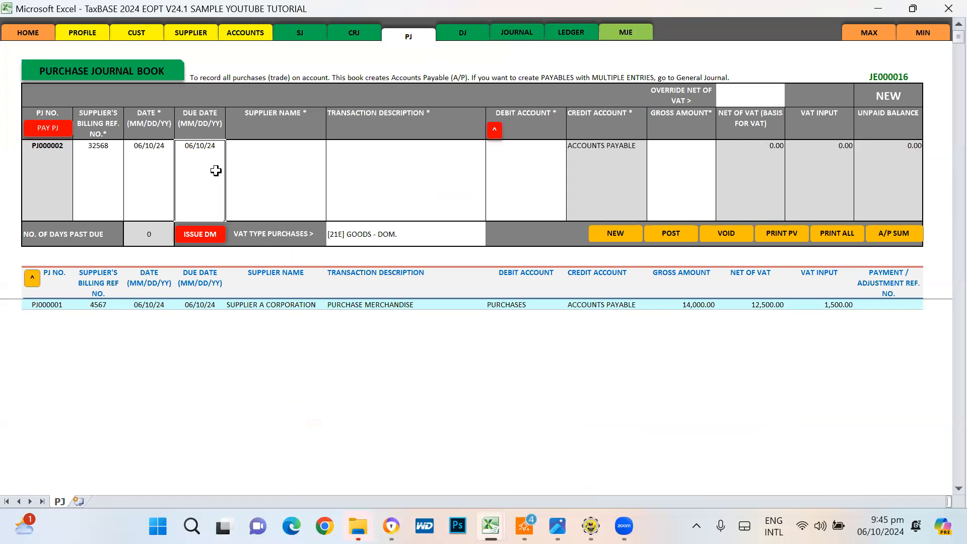
- Set the new purchase entry's supplier name to SUPPLIER B COMPANY
key("Tab")
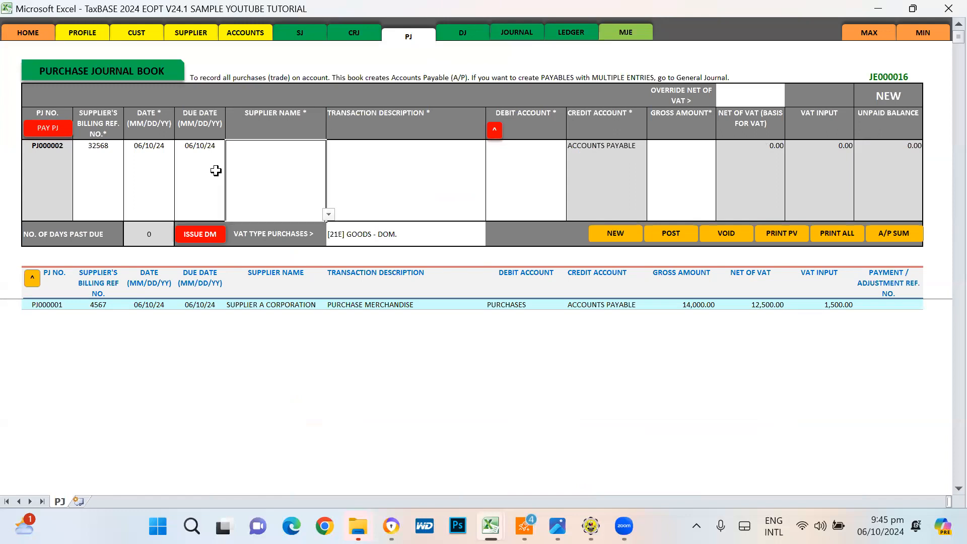
left_click(329, 214)
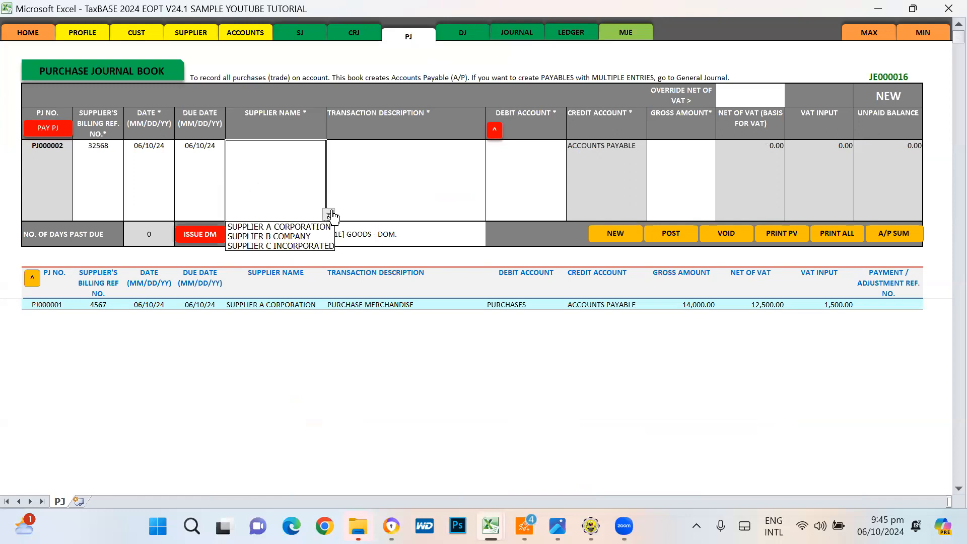
left_click(282, 240)
- Set the new purchase entry's transaction description to PURCHASE PANTRY SUPPLIES
left_click(389, 164)
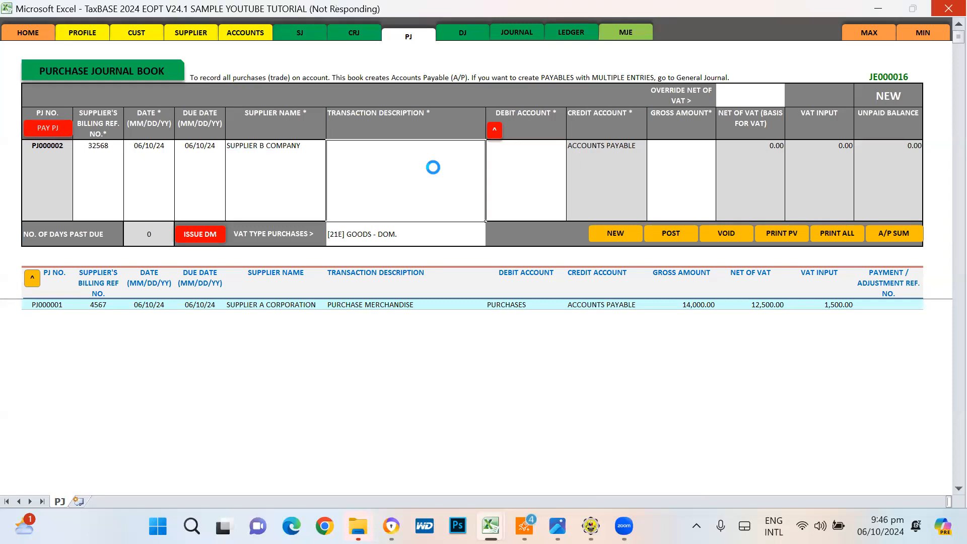
type("PURC")
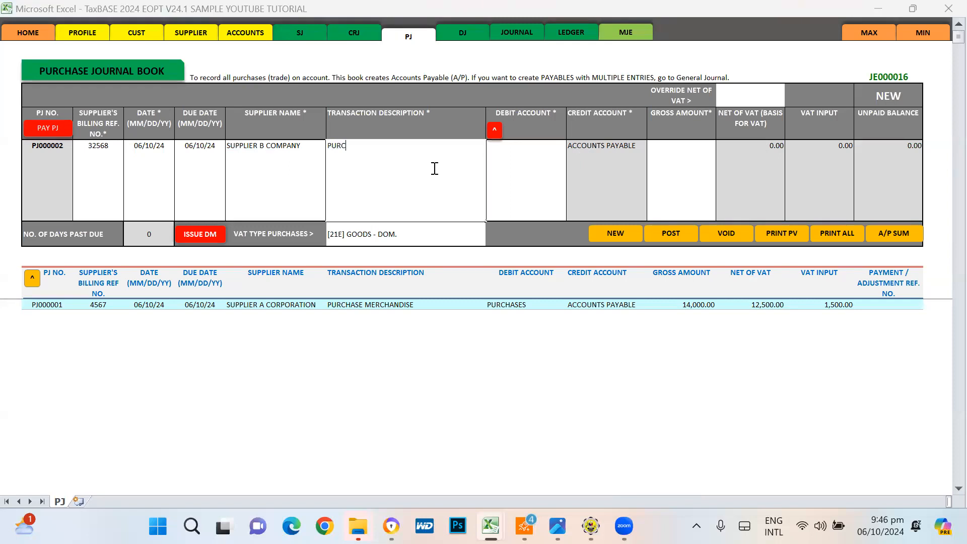
type("HASE PANTRY SUPPL")
type("IER")
key("BackSpace")
key("BackSpace")
key("BackSpace")
type("IES")
key("Tab")
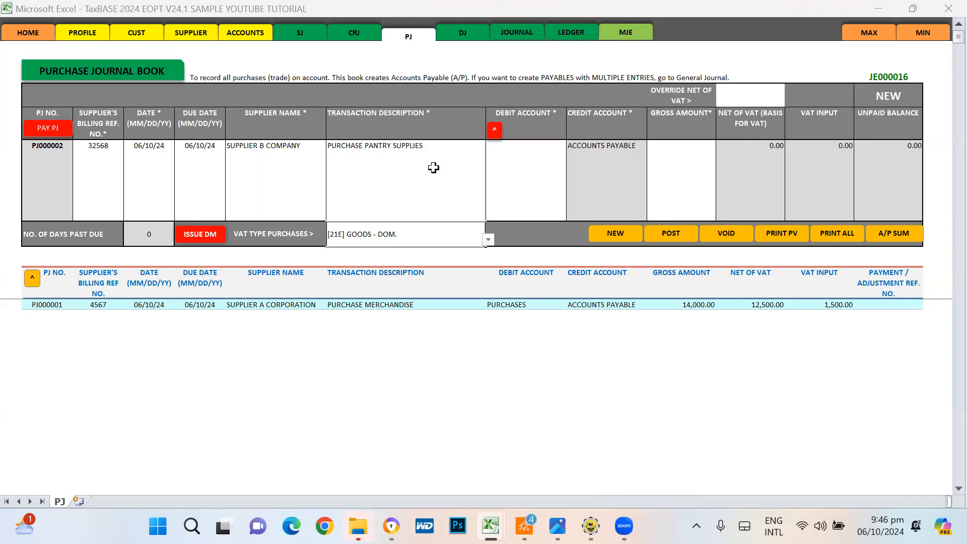
- Set the debit account of the pantry supplies purchase to PANTRY SUPPLIES
type("PANTRY SUPPLIES")
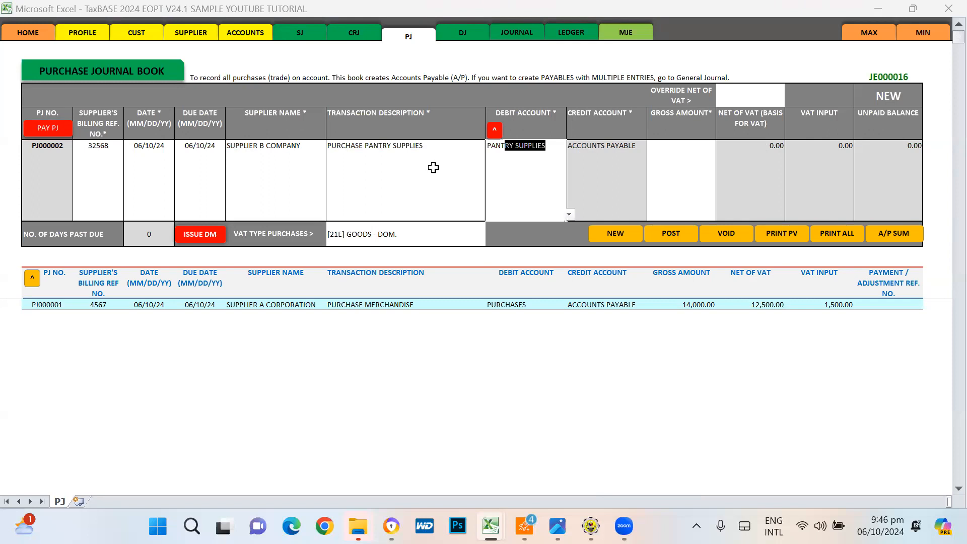
key("Tab")
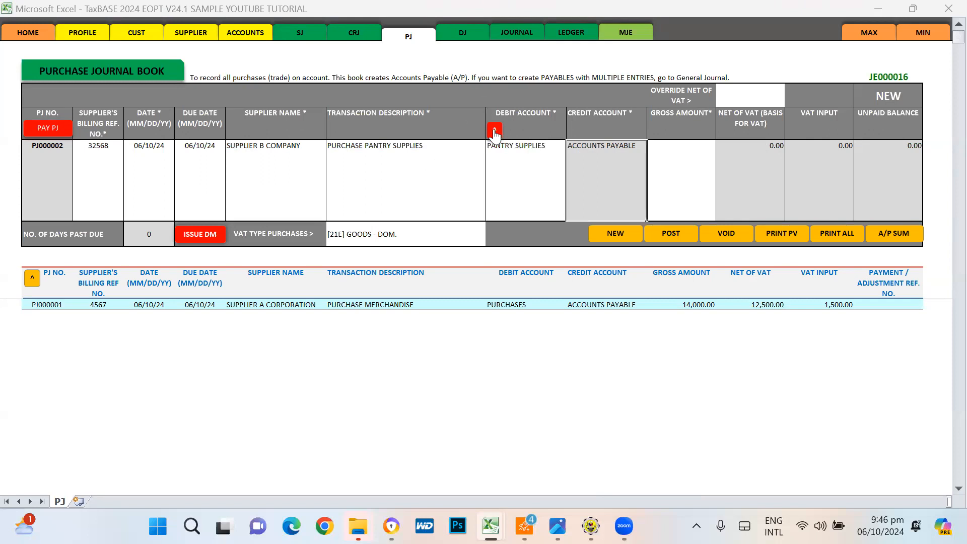
left_click(514, 164)
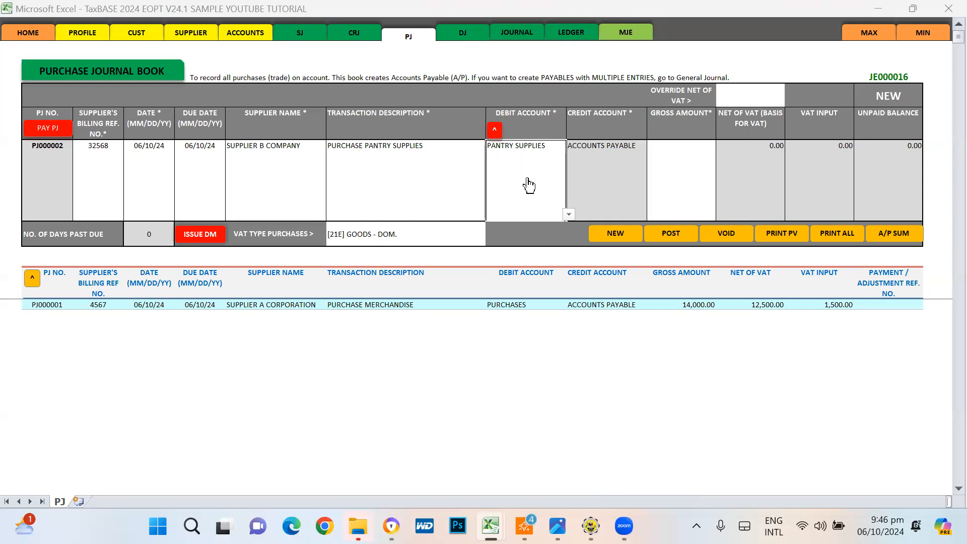
- Change the entry's debit account to PURCHASES and set it back to PANTRY SUPPLIES
left_click(498, 130)
left_click(527, 165)
type("PUR")
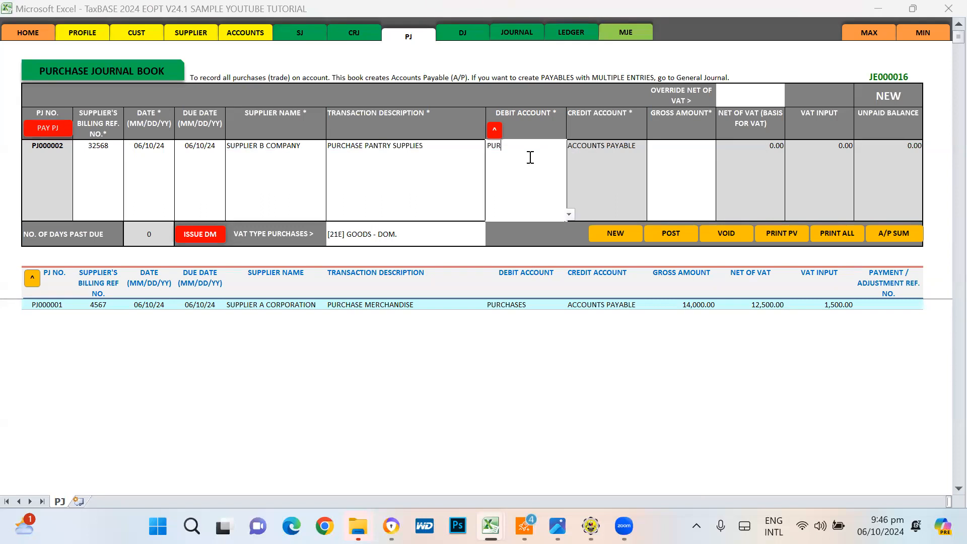
type("CHASES")
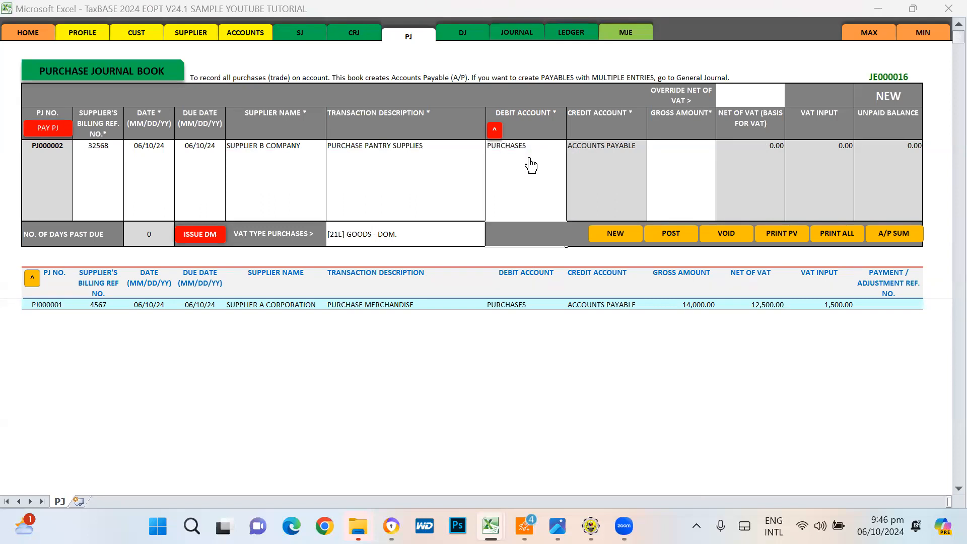
type("PANTRY SUPPLIES")
key("Return")
left_click(528, 157)
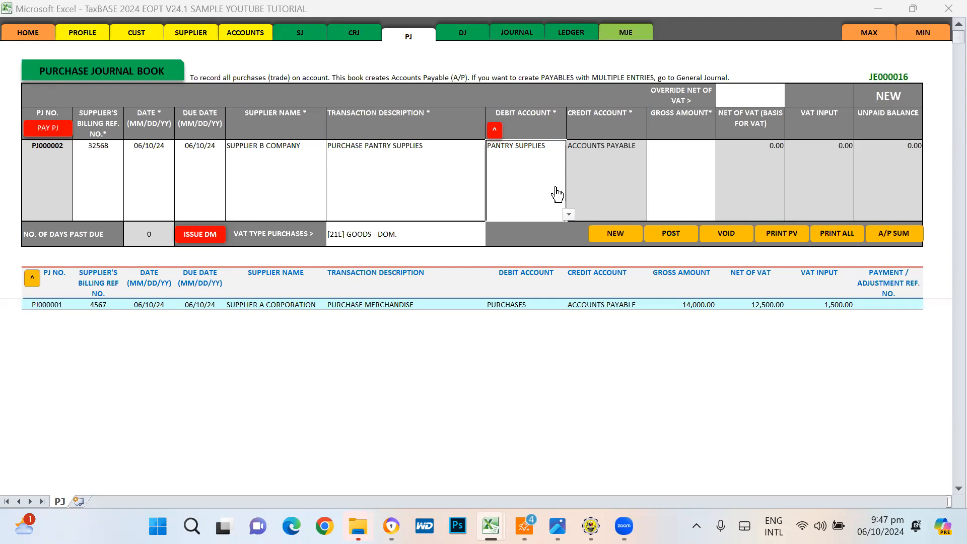
- Try to enter the unlisted account name KLJASHDKJAHSKDHAKS as the debit account, and cancel the entry
type("KLJASHDKJAHSKDHAKS")
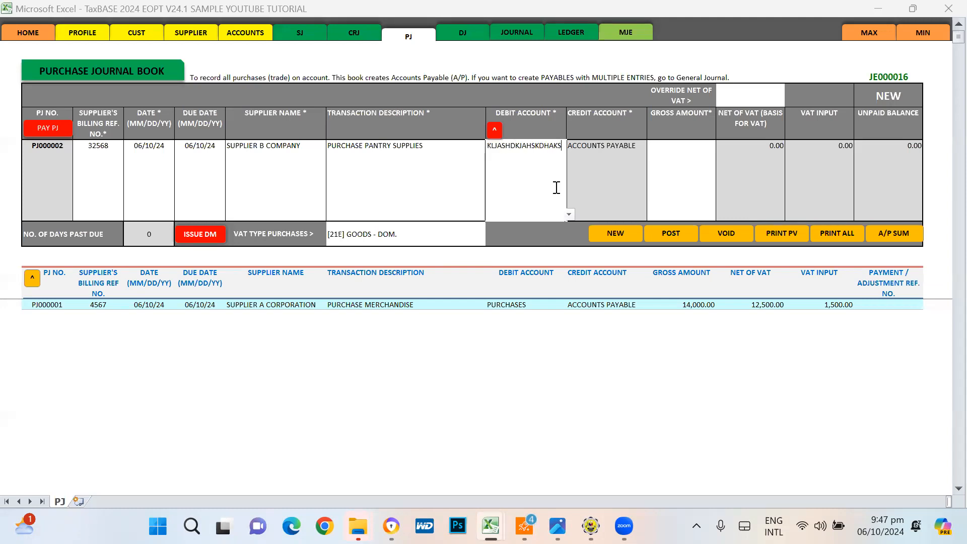
key("Return")
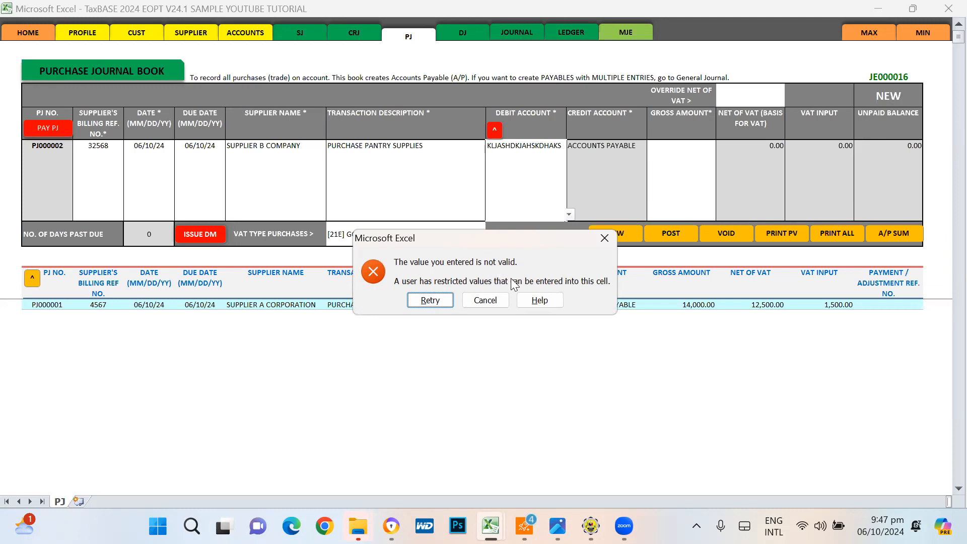
key("Escape")
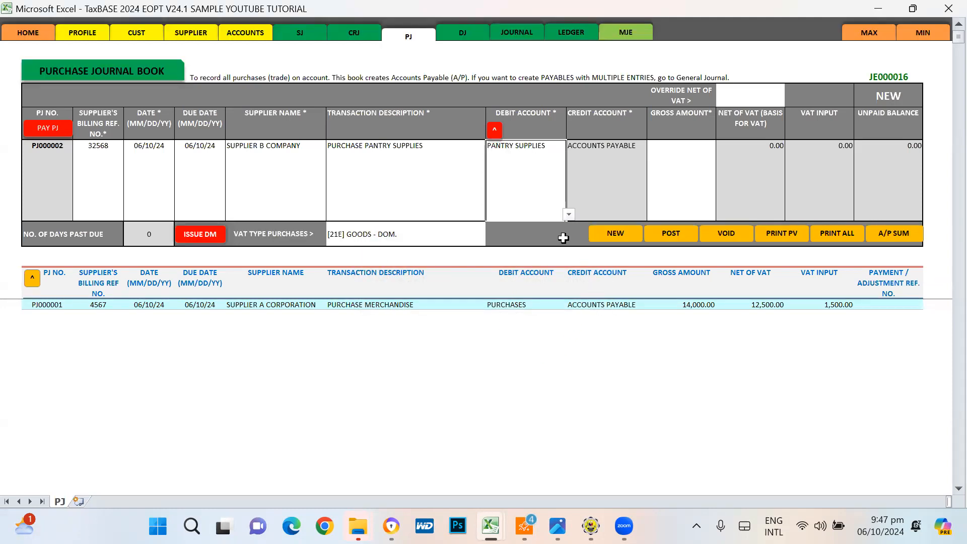
- Browse the list of accounts allowed for the entry's debit account, without picking another one
left_click(568, 214)
left_click_drag(568, 279, 570, 254)
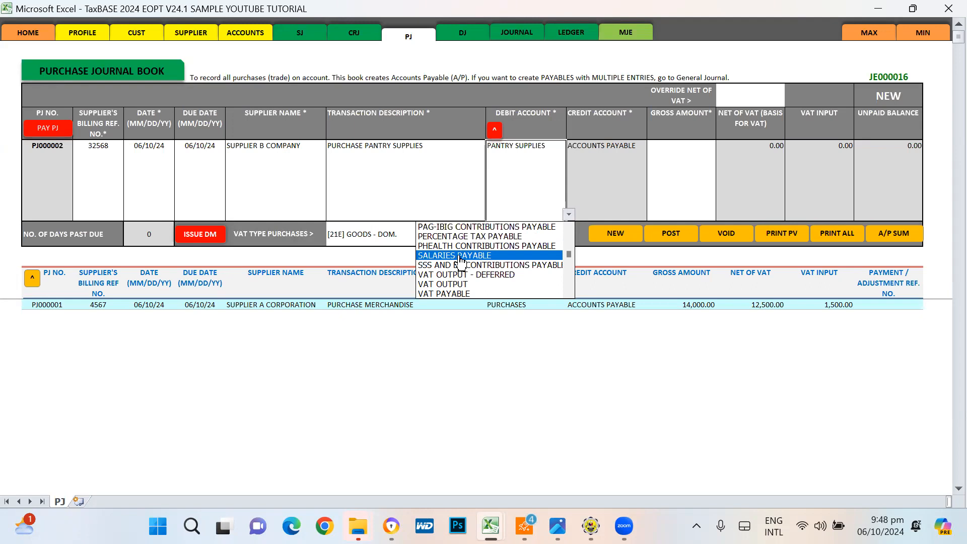
left_click(527, 161)
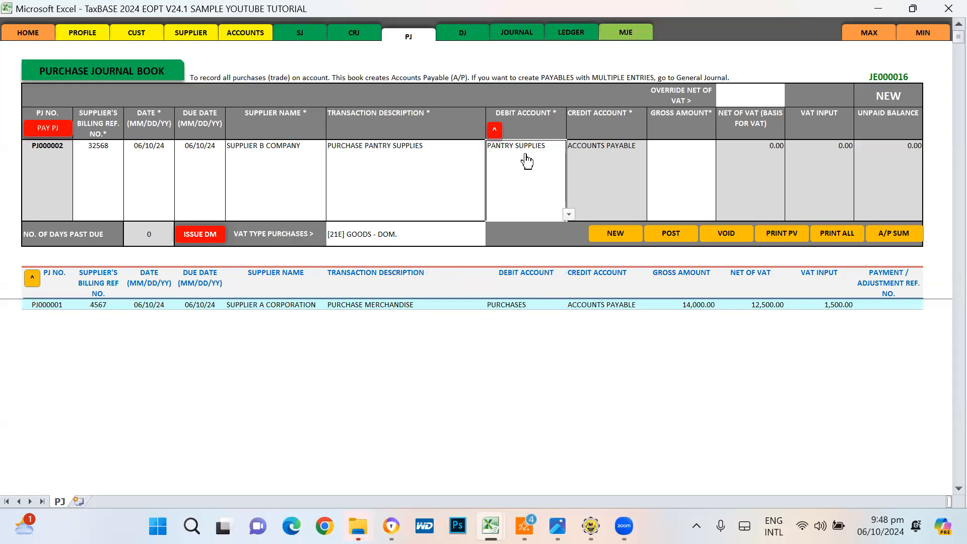
- Try to enter the misspelled account PANTY SUPPLIES as the debit account, and cancel the change
type("P")
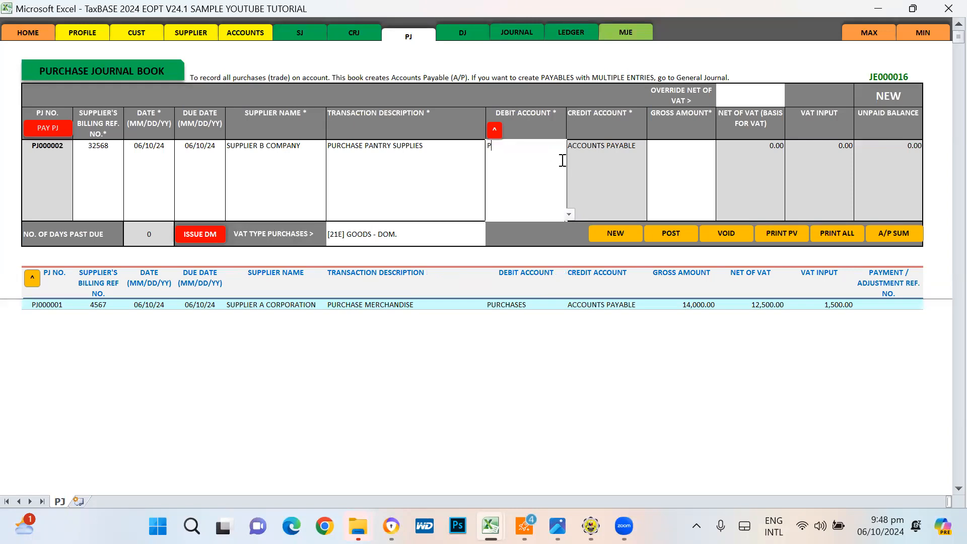
type("AN")
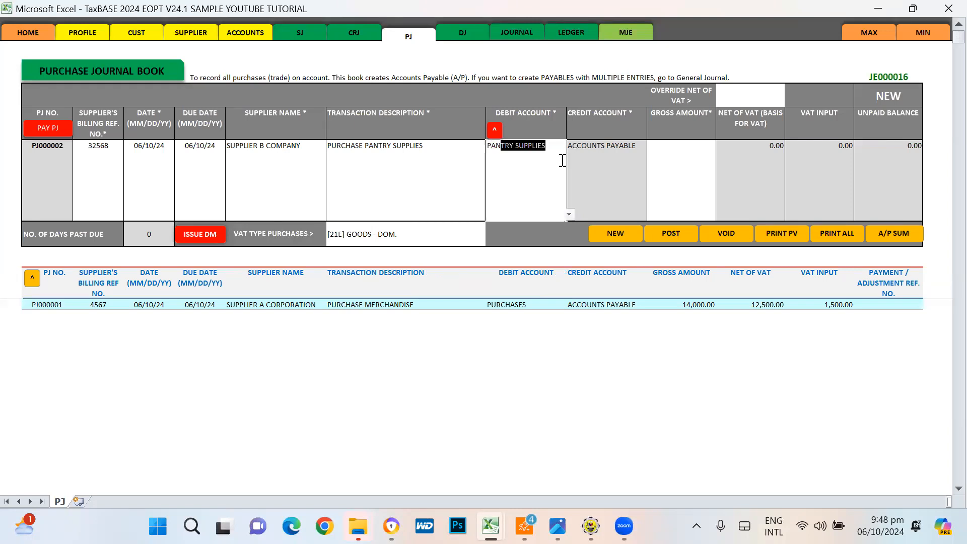
type("TY SUPPLIES")
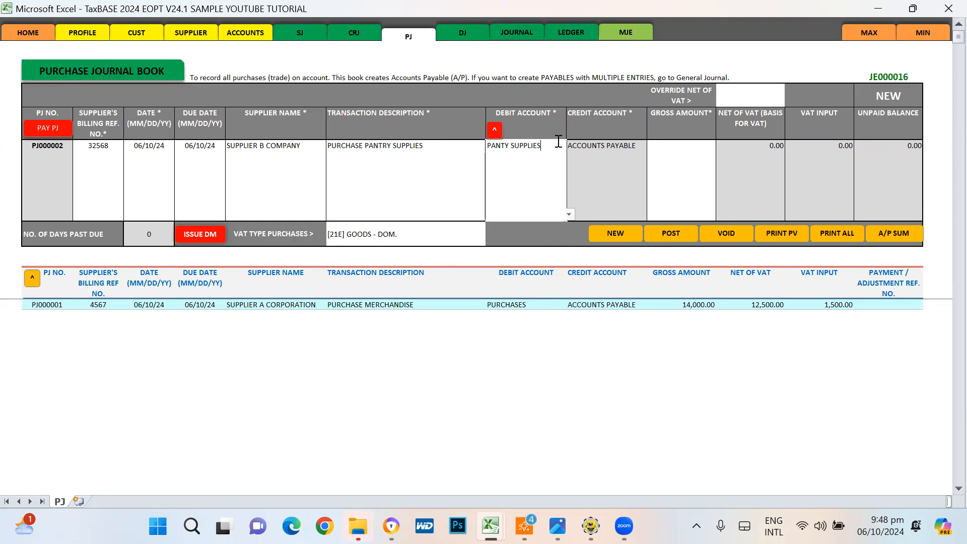
left_click(641, 147)
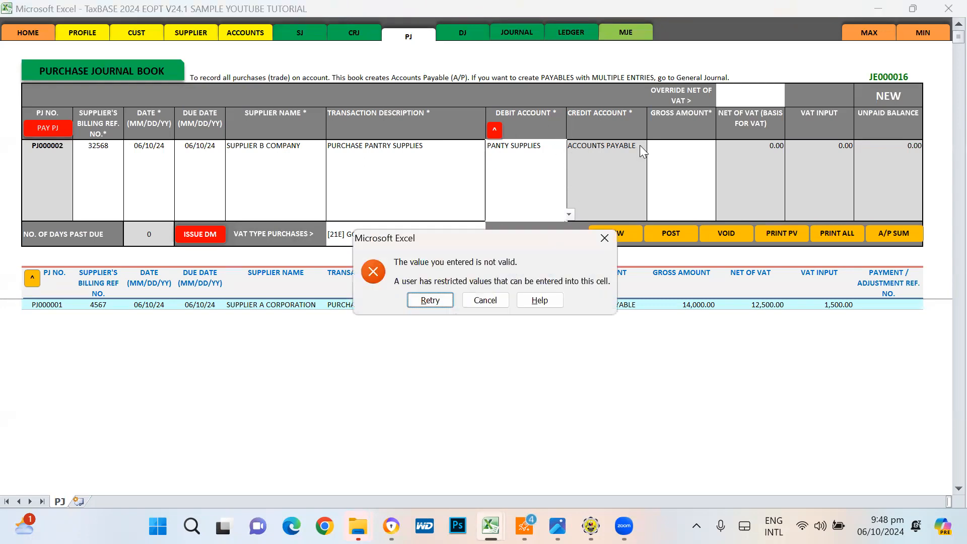
left_click(485, 301)
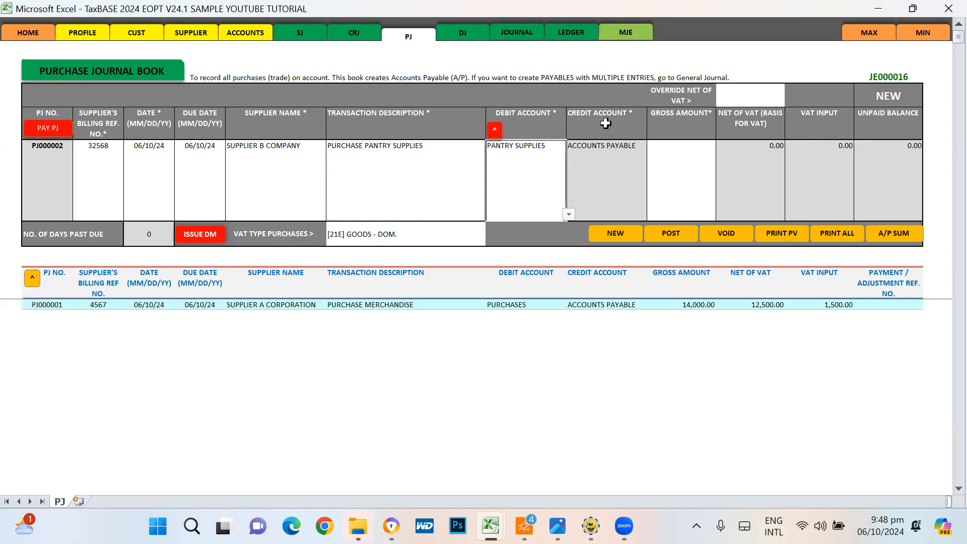
- Set the gross amount of the pantry supplies purchase to 4,500
left_click(605, 161)
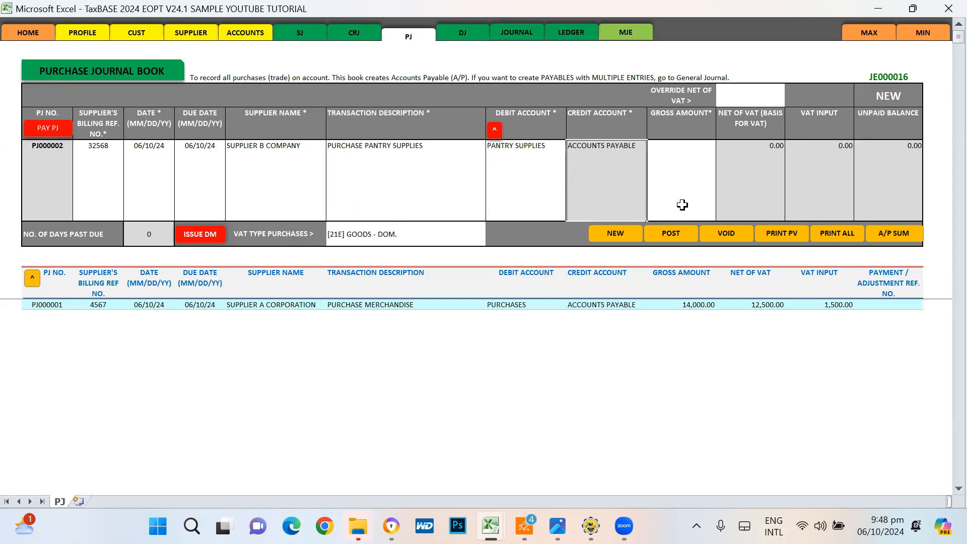
left_click(688, 171)
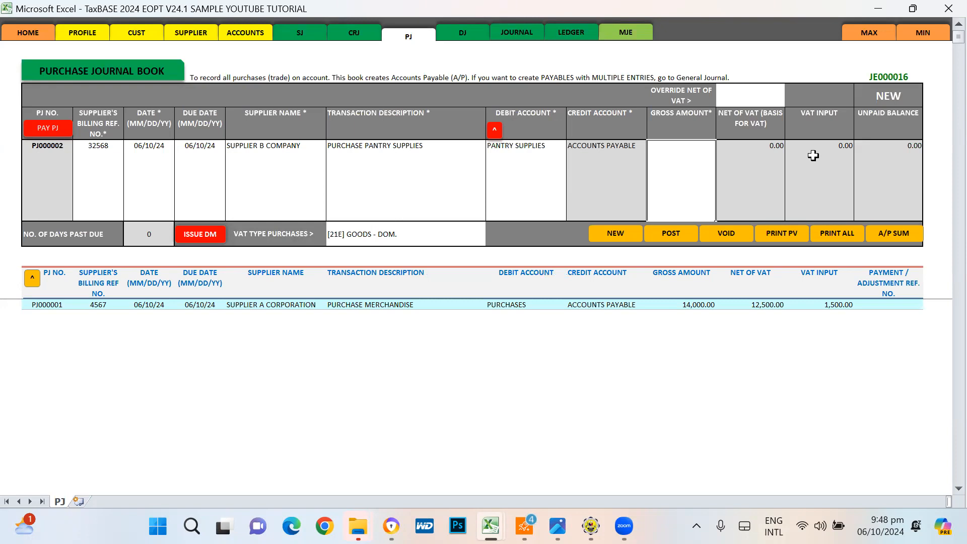
type("4,")
type("500")
key("Return")
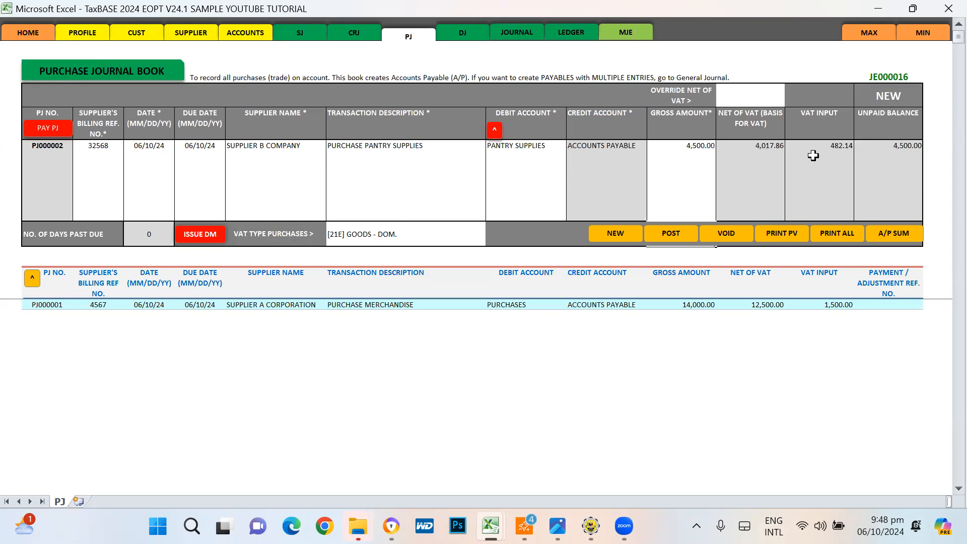
- Check the computed net of VAT, VAT input and unpaid balance of the pantry supplies purchase
left_click(751, 157)
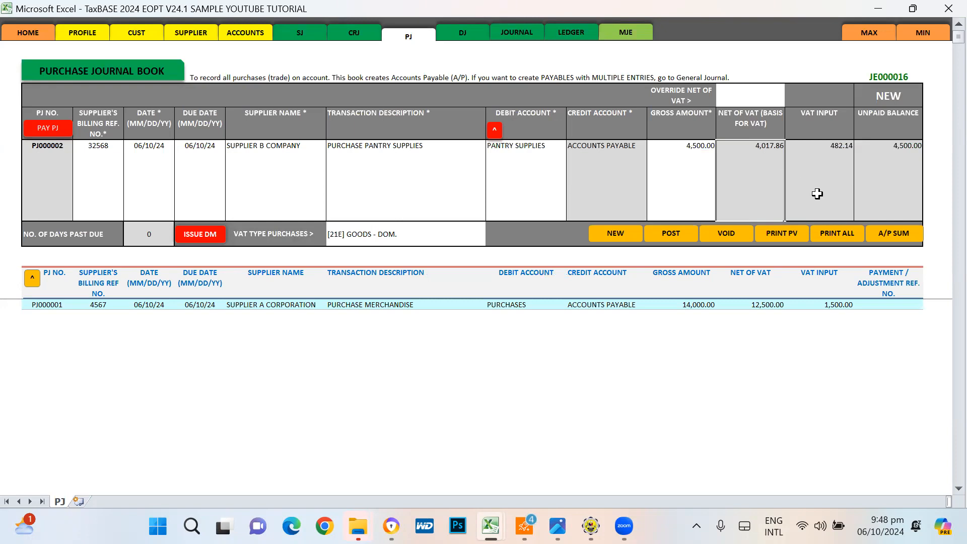
left_click(822, 157)
left_click(909, 153)
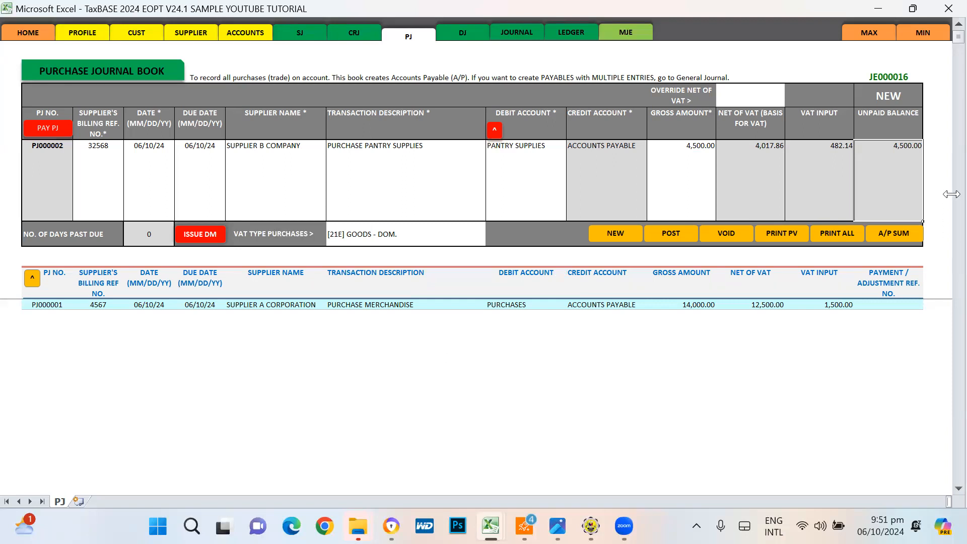
- Preview the printout of the full Purchase Journal, and return to the book without printing
left_click(845, 241)
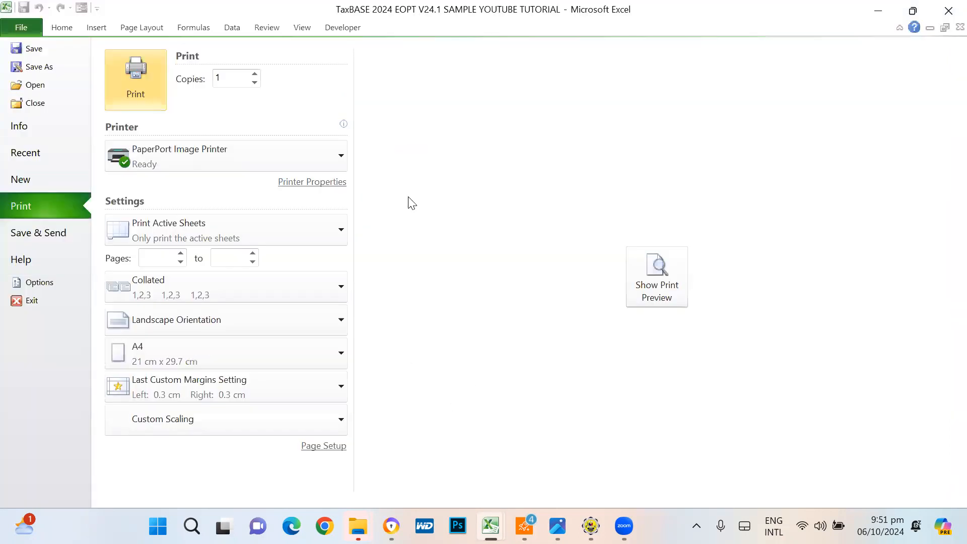
left_click(650, 276)
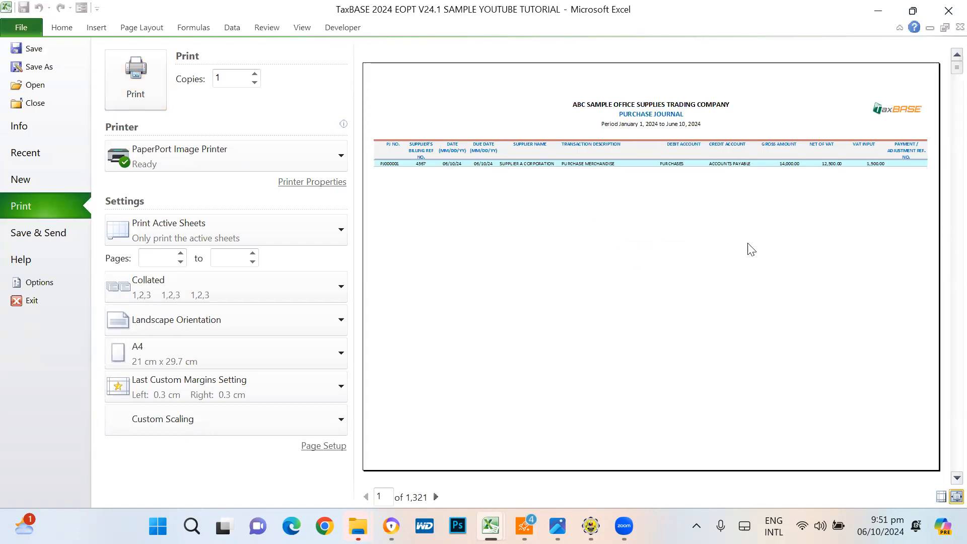
key("Escape")
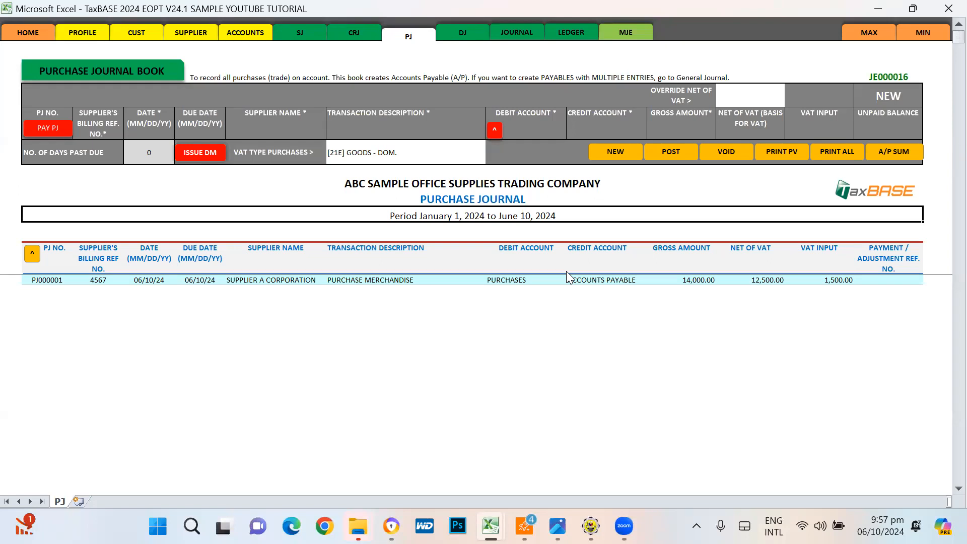
- Start a new Purchase Journal entry with supplier's billing reference 32158, keeping the default date and due date
left_click(623, 151)
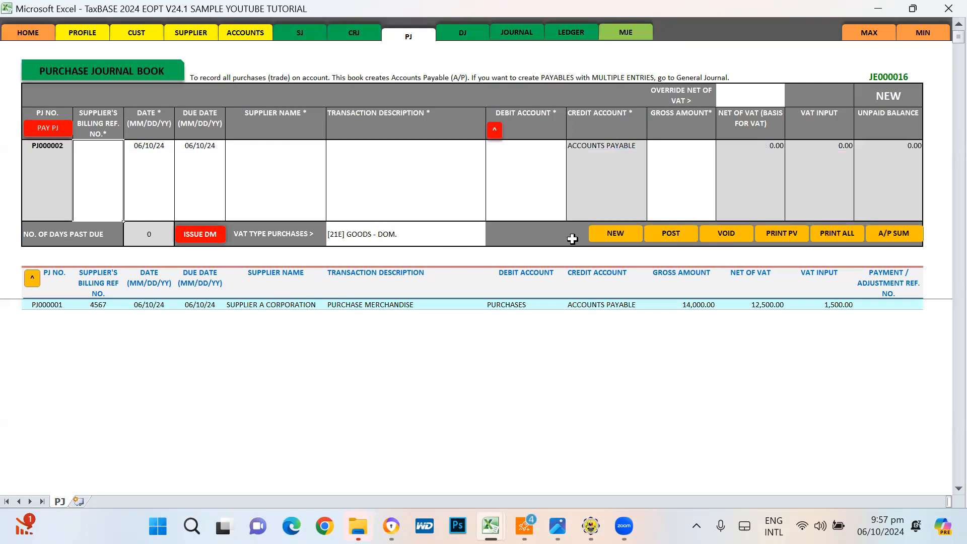
left_click(95, 158)
type("32158")
key("Right")
key("Right")
key("Right")
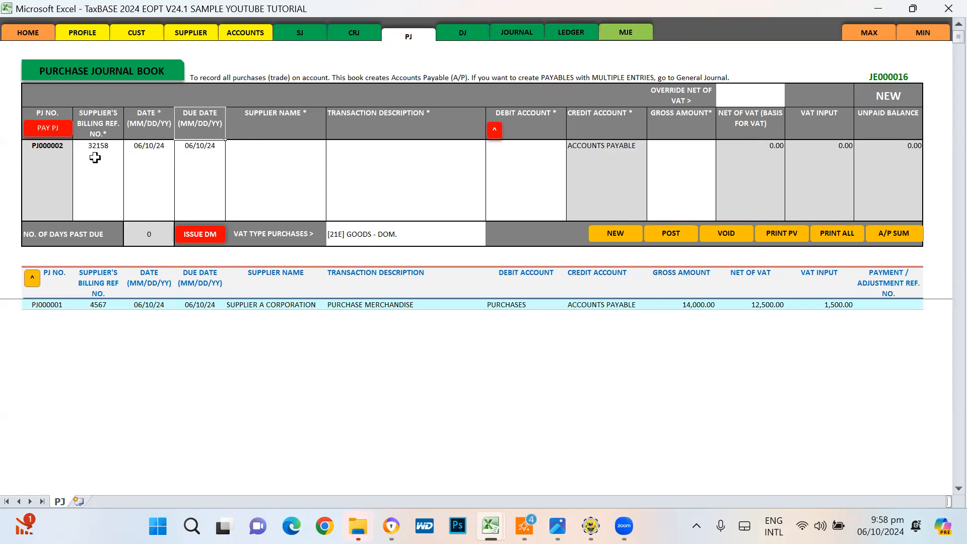
key("Down")
key("Right")
key("Right")
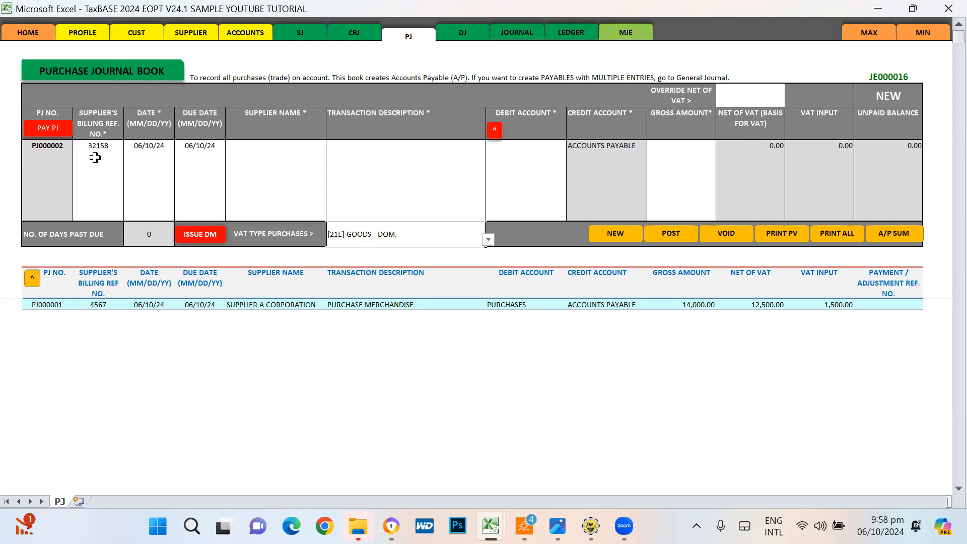
key("Up")
key("Left")
key("Left")
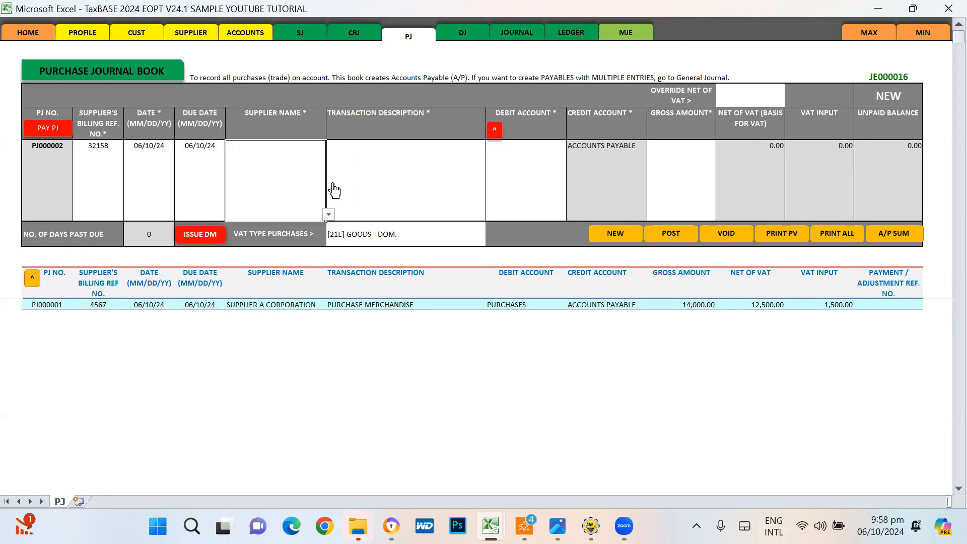
- Try to enter the unlisted name ASFDASD as the entry's supplier, and cancel the entry
type("ASFDASD")
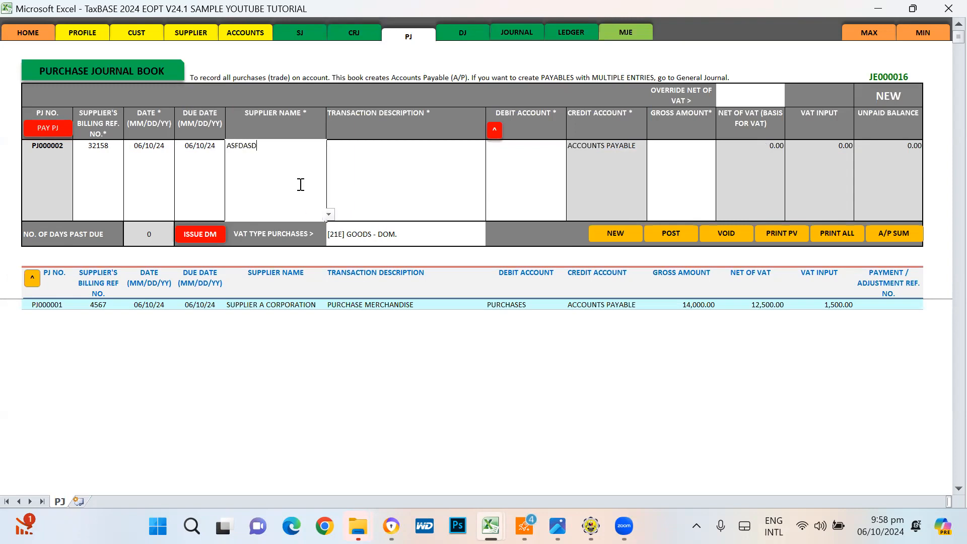
key("Return")
key("Escape")
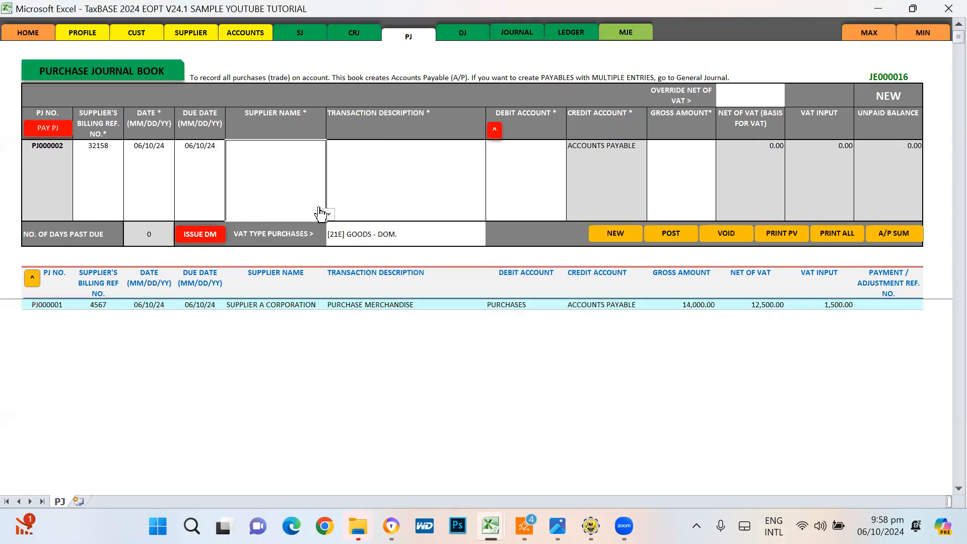
- Set the entry's supplier to SUPPLIER B COMPANY and its transaction description to PURCHASE PANTRY SUPPLIES
left_click(328, 214)
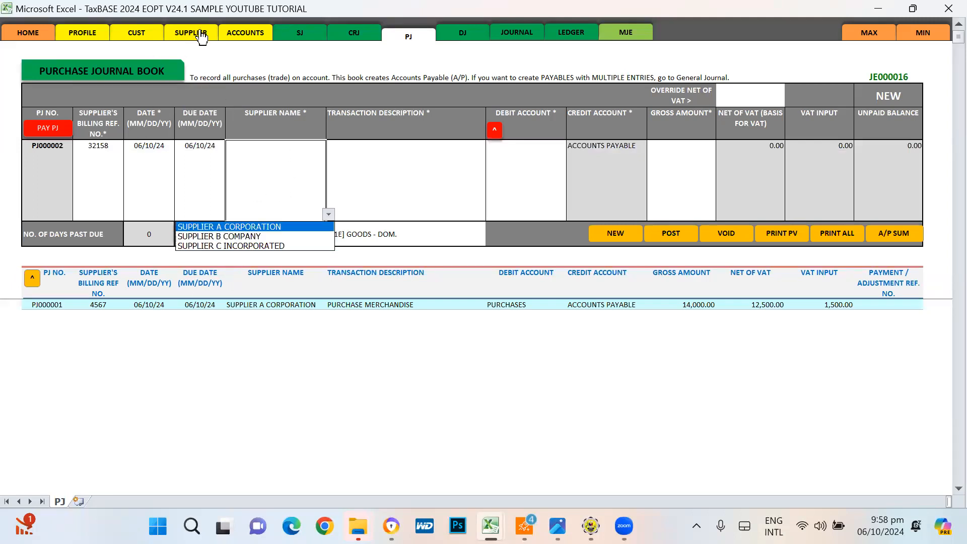
left_click(230, 236)
left_click(379, 180)
type("P")
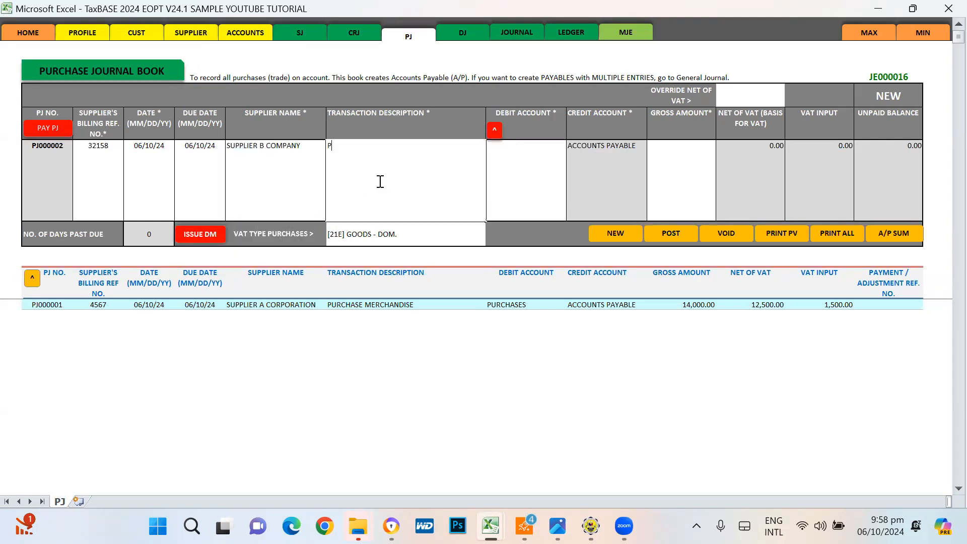
type("URCHASE PANTRY SUPPLIES")
key("Return")
- Set the debit account to PANTRY SUPPLIES and the gross amount to 4,500.00, and post the purchase entry
key("Tab")
type("PANTRY")
key("Tab")
type("4500")
key("Return")
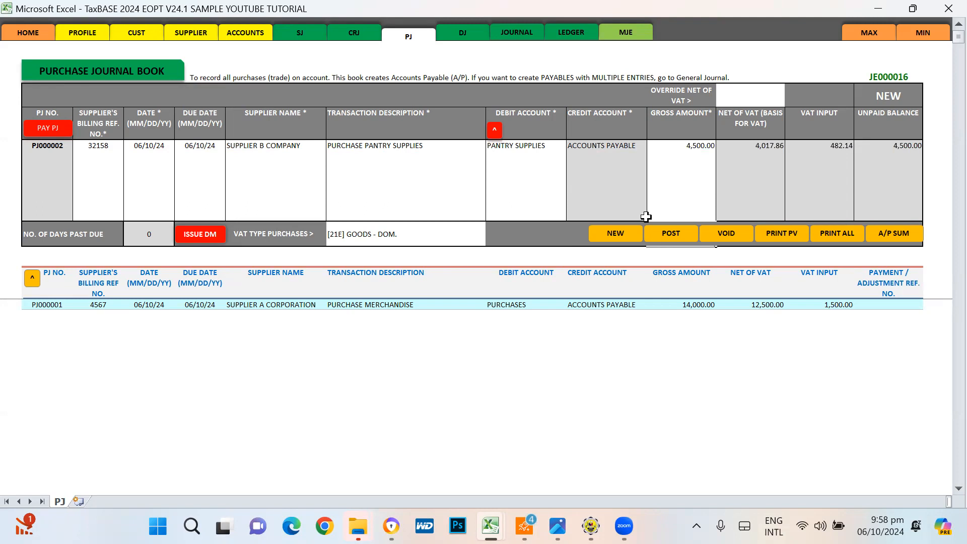
left_click(682, 232)
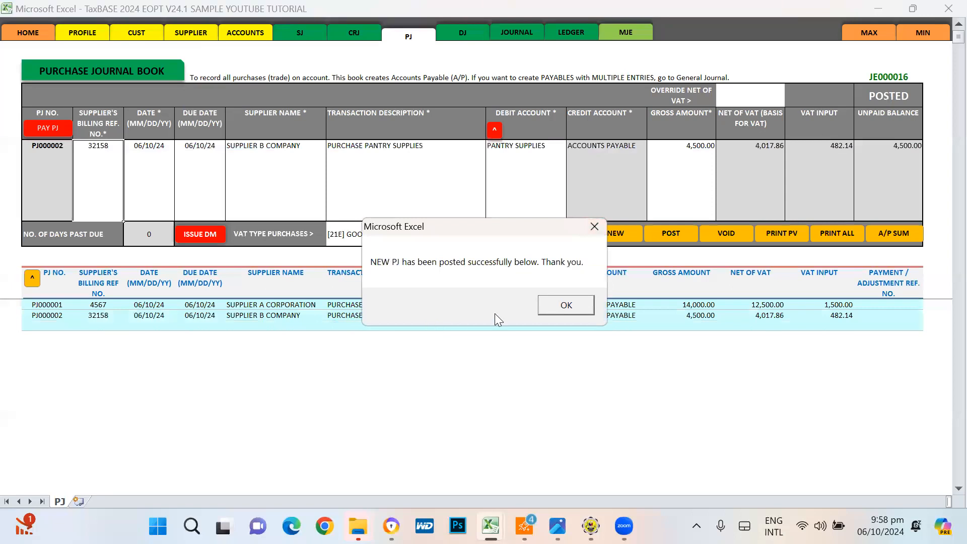
left_click(578, 305)
- Compare the supplier, credit account and net of VAT details of the two posted purchases in the journal list
left_click(279, 306)
left_click(282, 318)
left_click(568, 317)
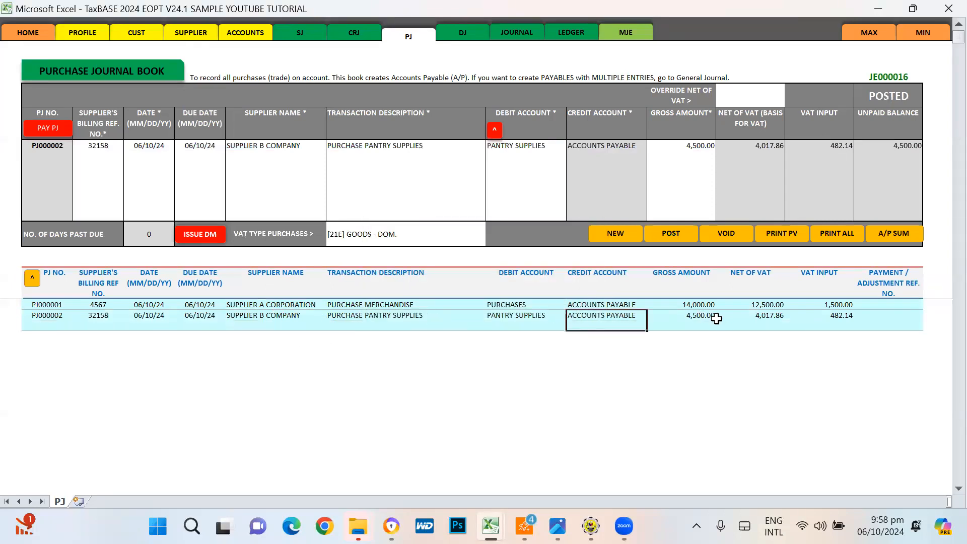
left_click(739, 305)
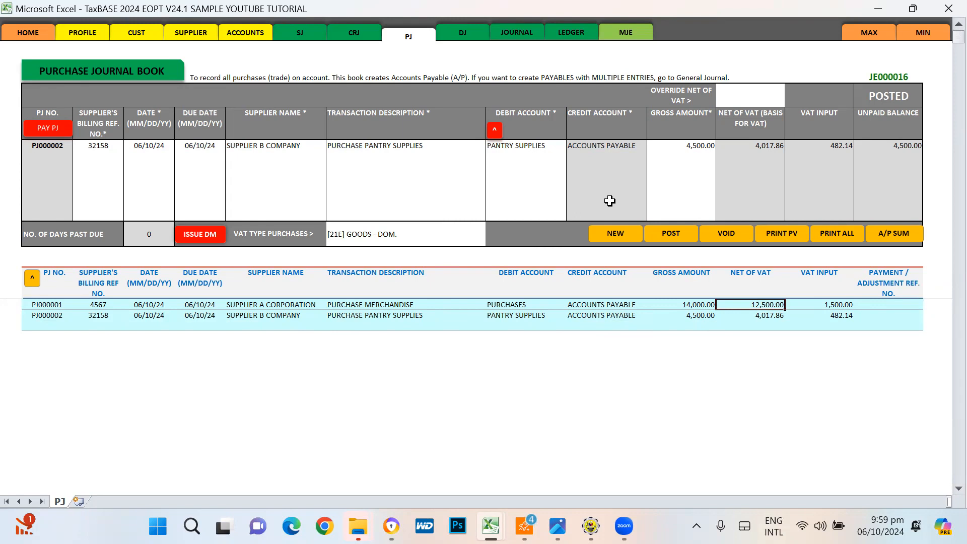
- Start a new purchase entry with supplier's billing reference 45748, default dates and SUPPLIER C INCORPORATED as supplier
left_click(618, 236)
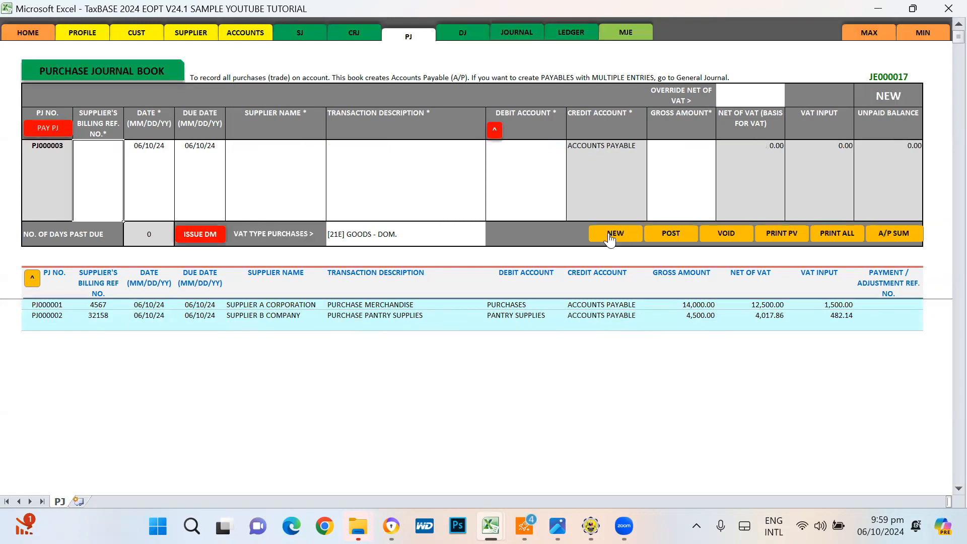
type("45748")
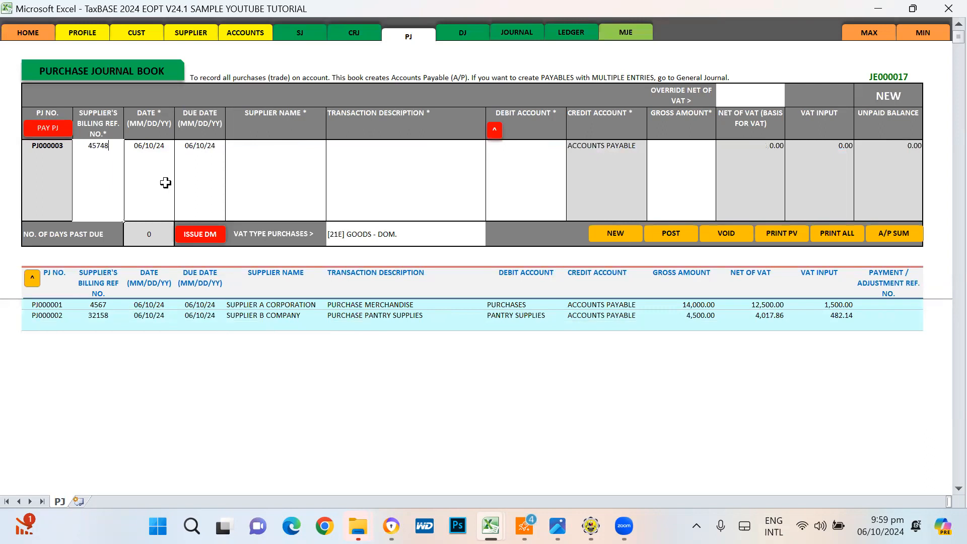
key("Return")
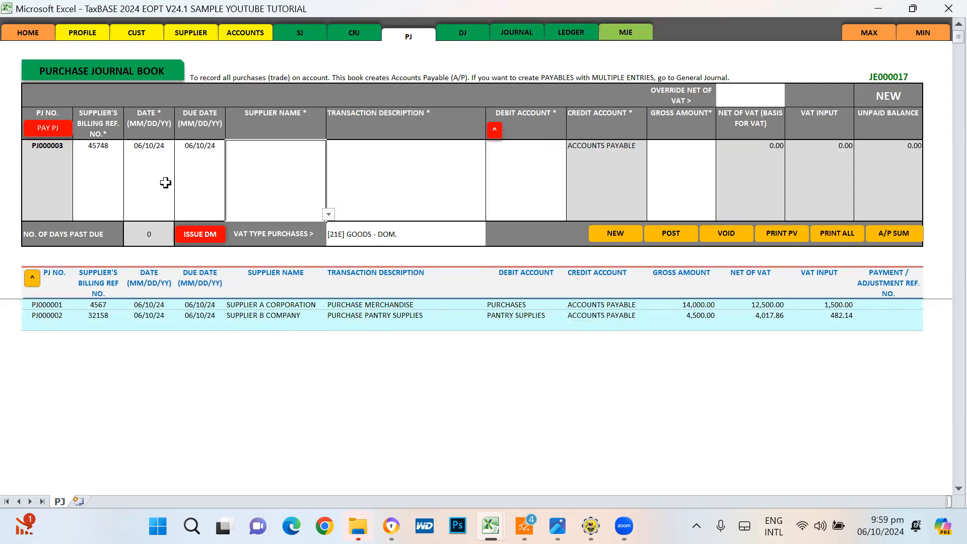
left_click(328, 214)
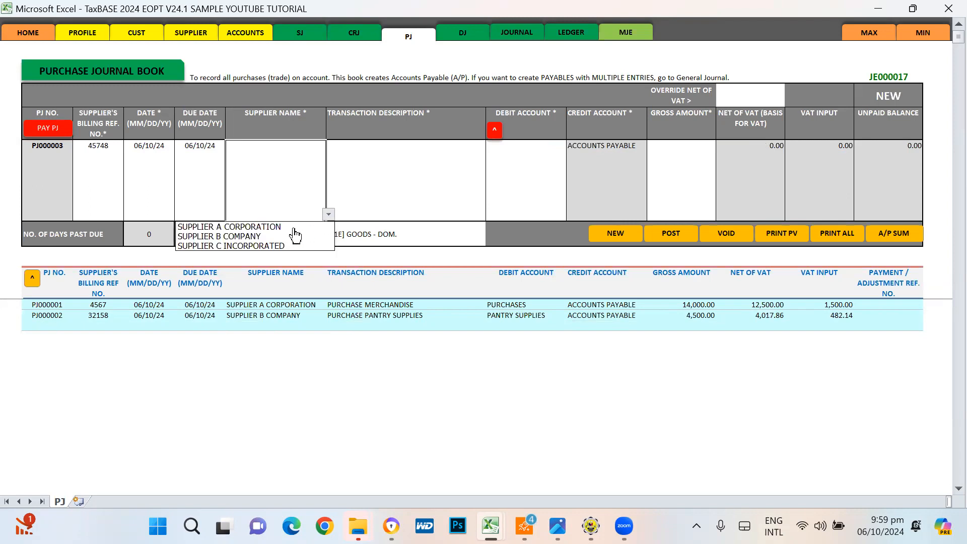
left_click(269, 246)
- Describe the SUPPLIER C INCORPORATED transaction as PURCHASE OFFICE TABLE
left_click(412, 173)
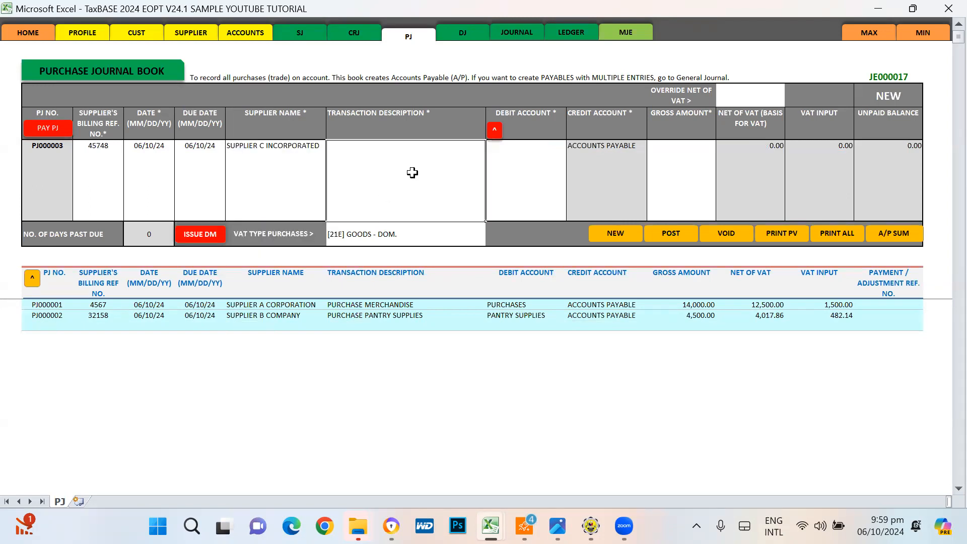
type("PURCHASE")
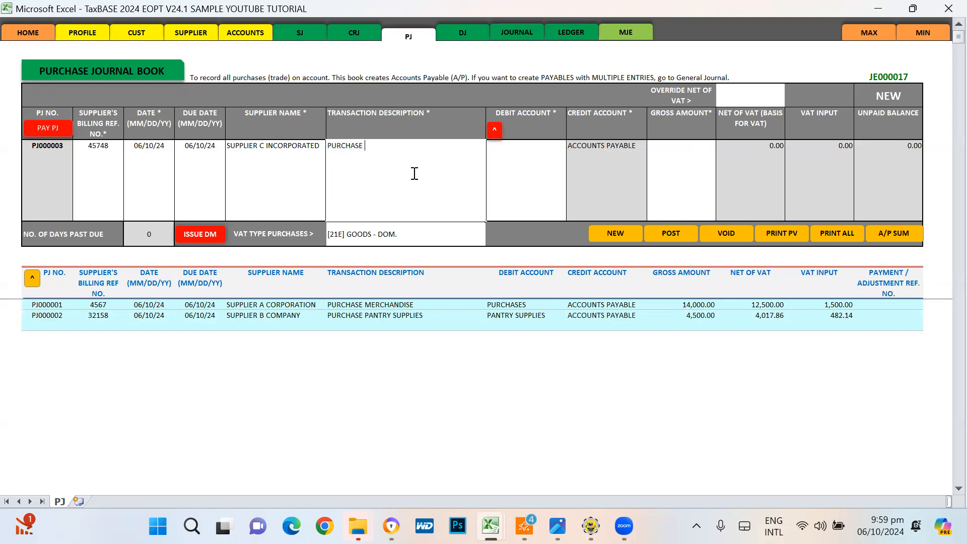
type(" OFFICE TAB")
key("Return")
key("Up")
left_click(444, 233)
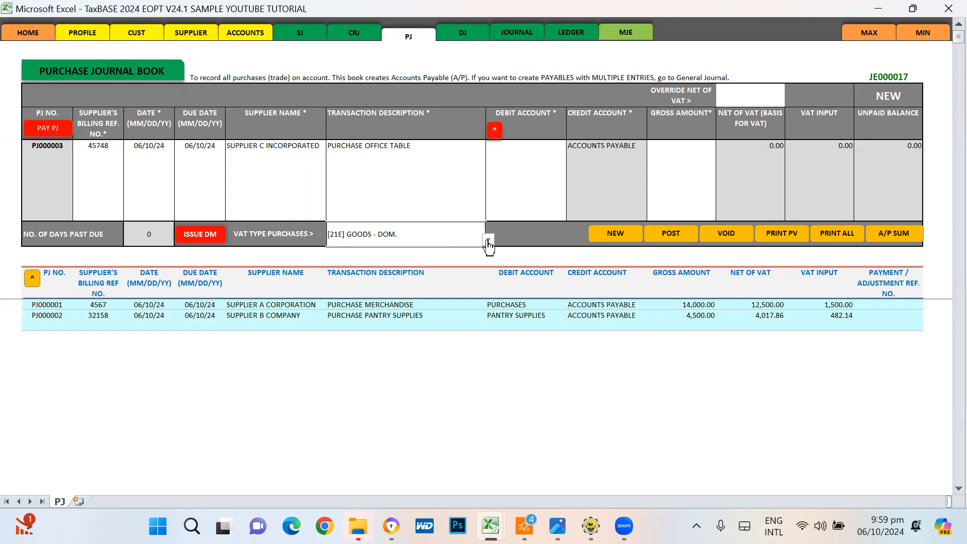
left_click(488, 241)
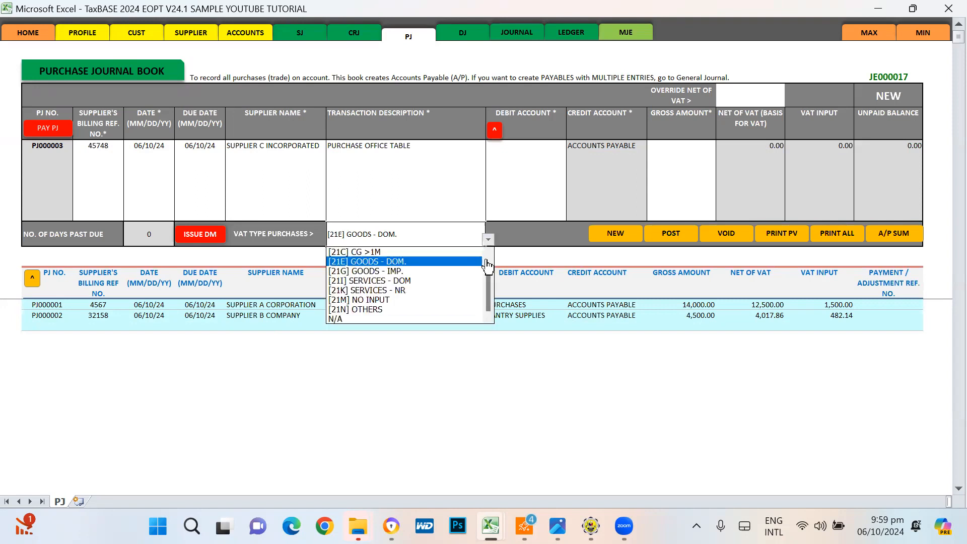
left_click_drag(492, 267, 493, 260)
left_click(655, 177)
- Set the gross amount of the office table purchase to 150,000.00
left_click(656, 176)
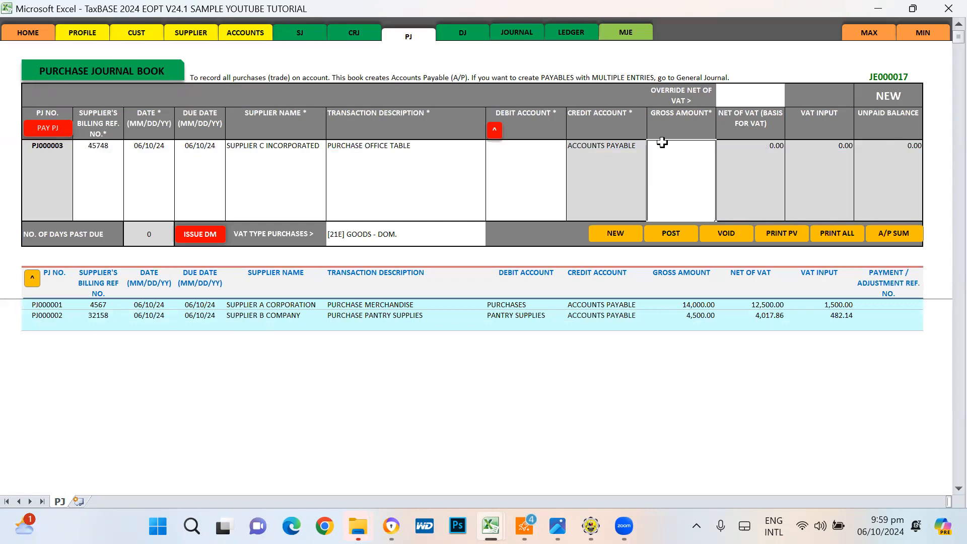
type("15000")
key("Return")
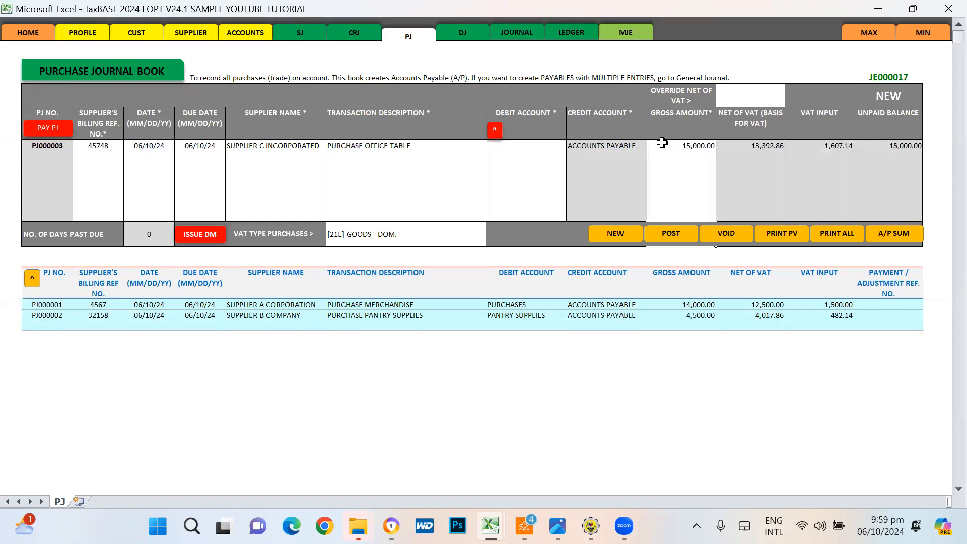
left_click(680, 145)
type("150,000")
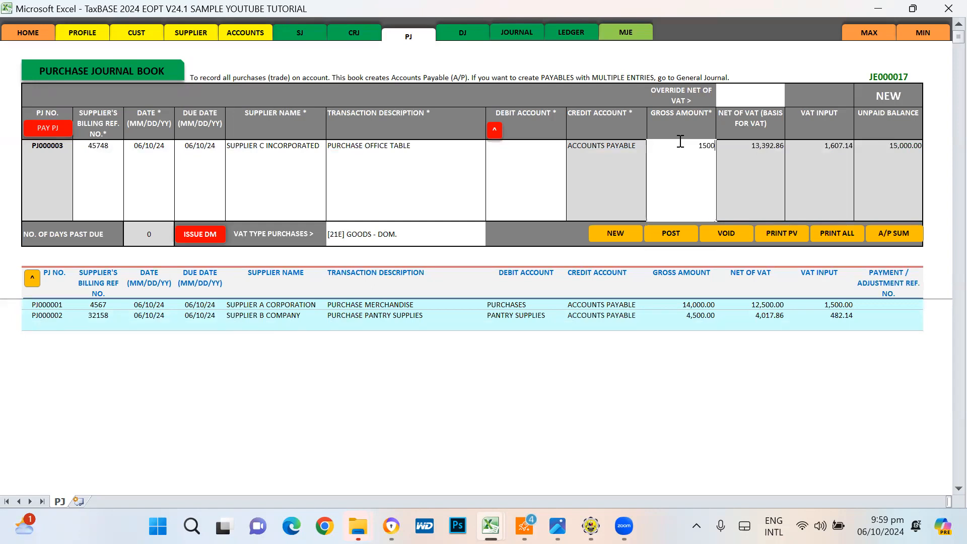
key("Return")
- Set the VAT type of the office table purchase to [21A] CG <1M
left_click(461, 240)
left_click(488, 240)
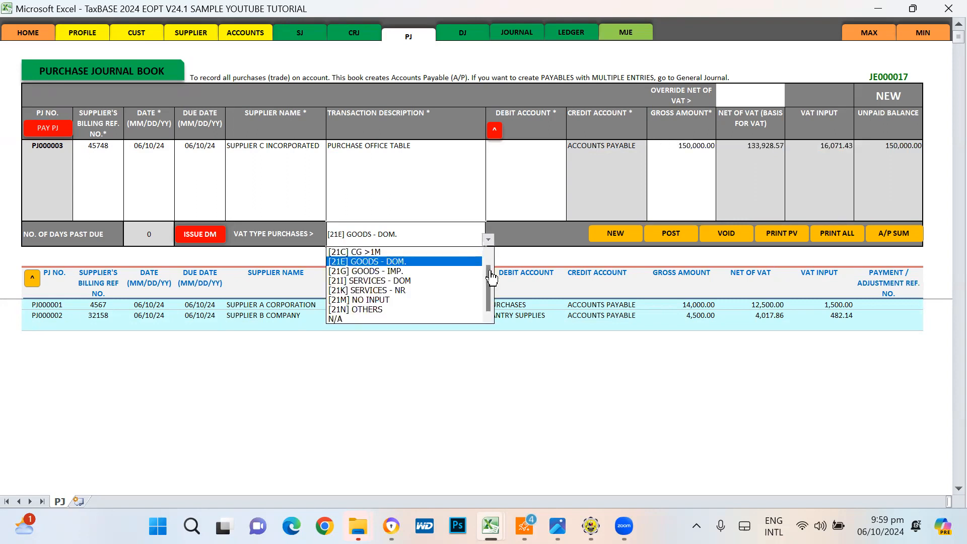
left_click_drag(489, 276, 493, 265)
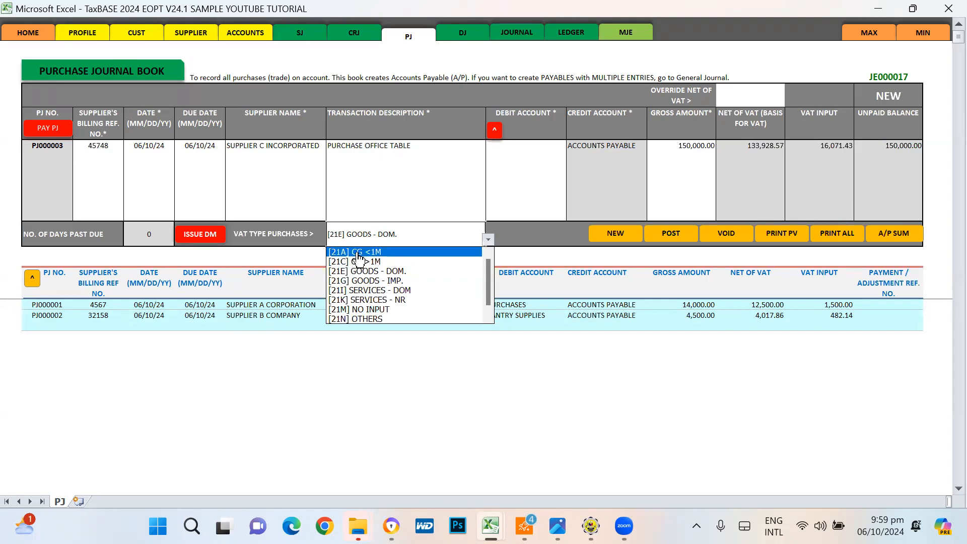
left_click(381, 272)
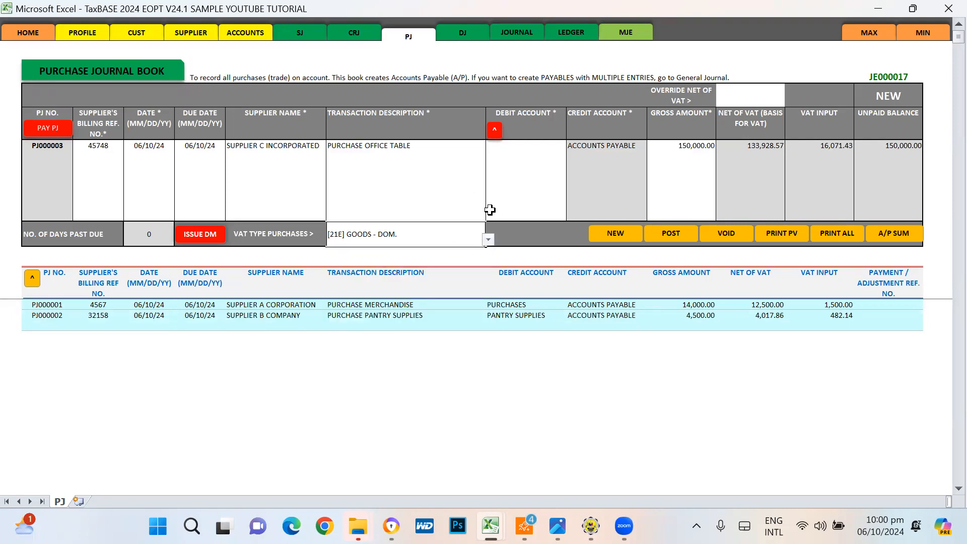
left_click(487, 240)
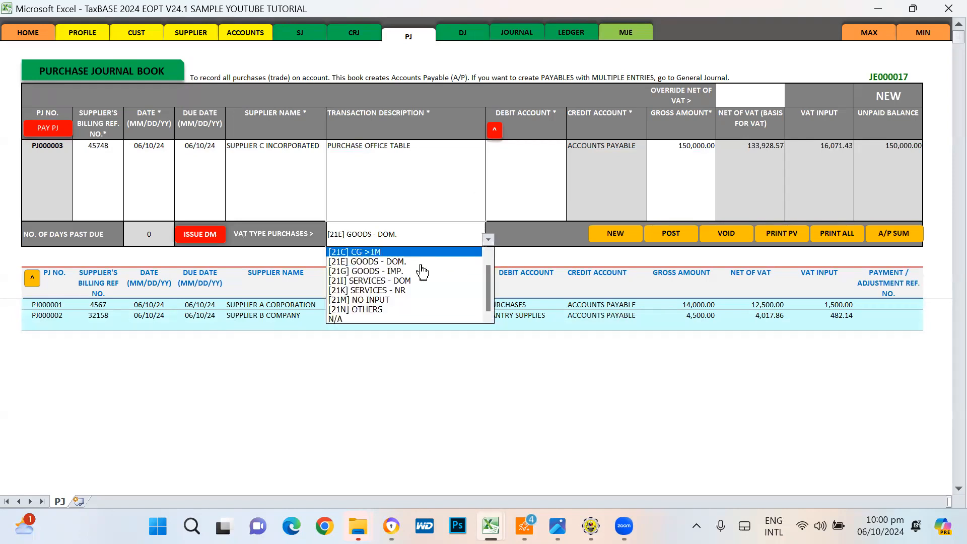
scroll(488, 283, "up", 1)
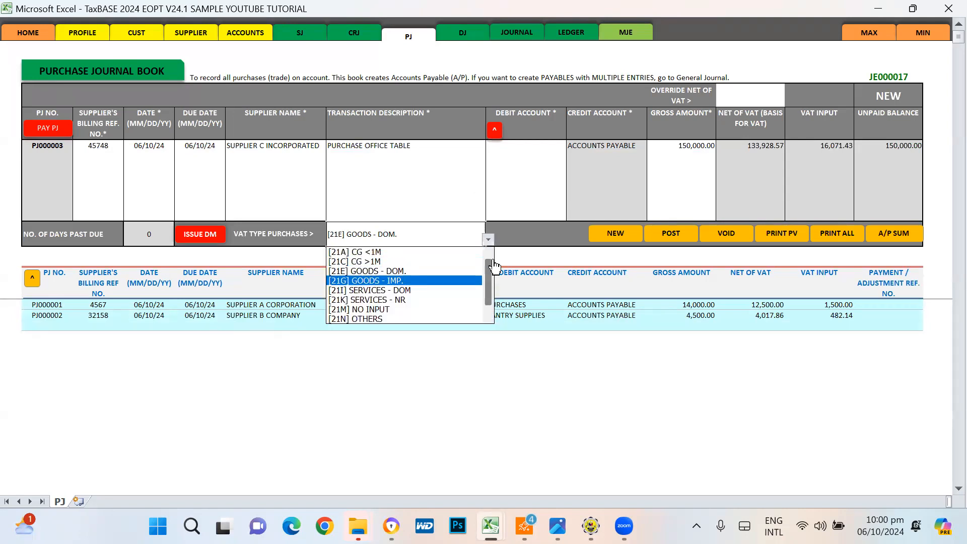
left_click(390, 258)
- Open the chart of accounts from the entry's debit account and examine the noncurrent property, plant and equipment titles for a fitting one
left_click(517, 177)
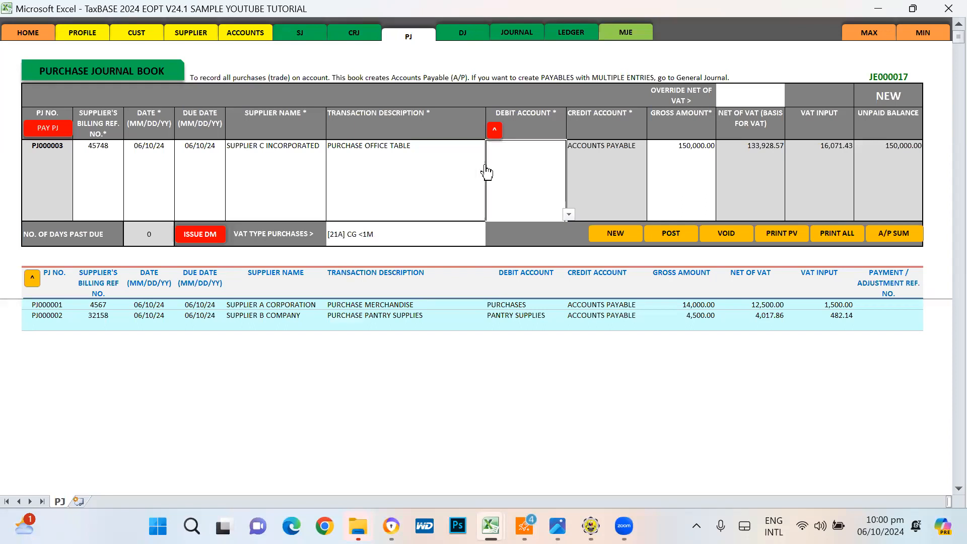
left_click(494, 130)
scroll(574, 380, "down", 8)
scroll(573, 380, "up", 8)
left_click(144, 384)
scroll(151, 392, "down", 4)
scroll(166, 381, "up", 2)
left_click(135, 319)
left_click(358, 322)
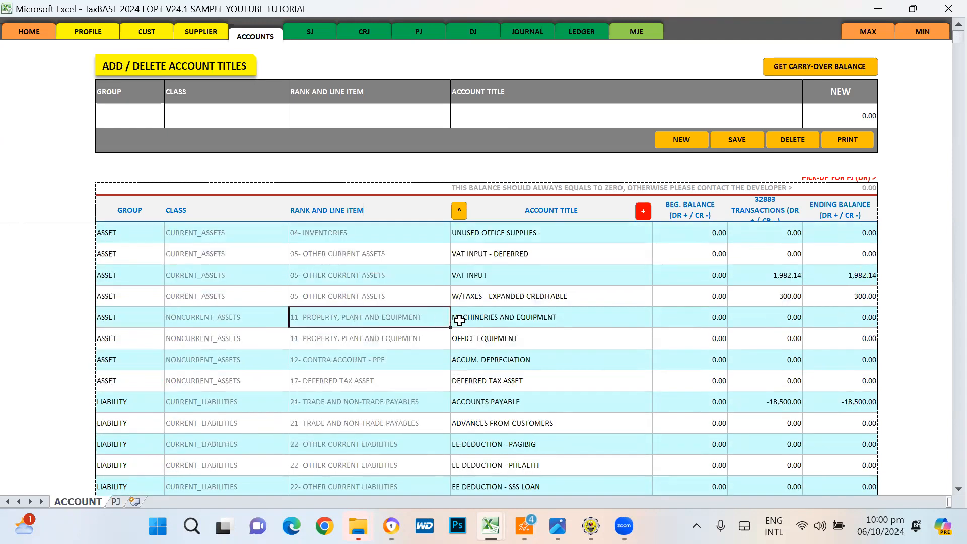
left_click(484, 342)
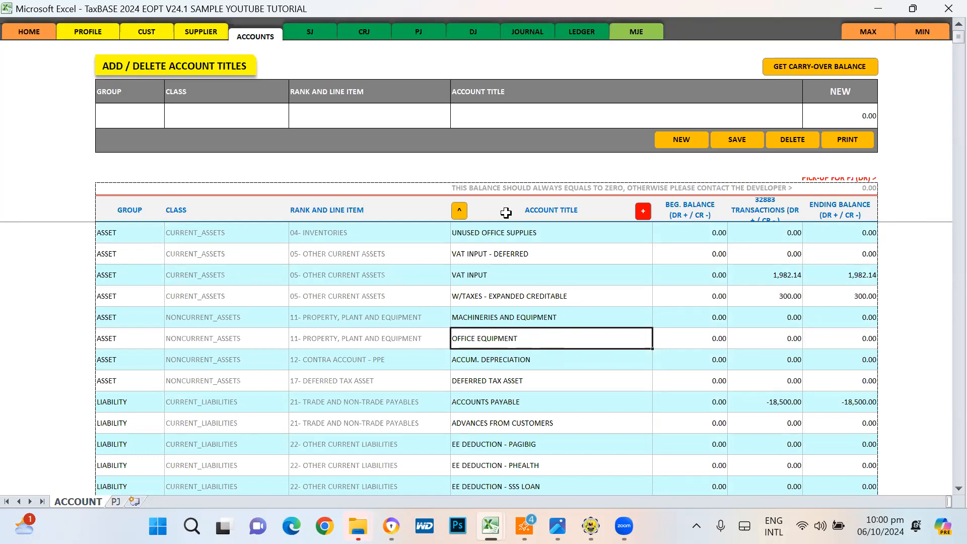
- Start a new account title with group ASSET, class NONCURRENT_ASSETS and line item 11- PROPERTY, PLANT AND EQUIPMENT
left_click(680, 140)
left_click(166, 121)
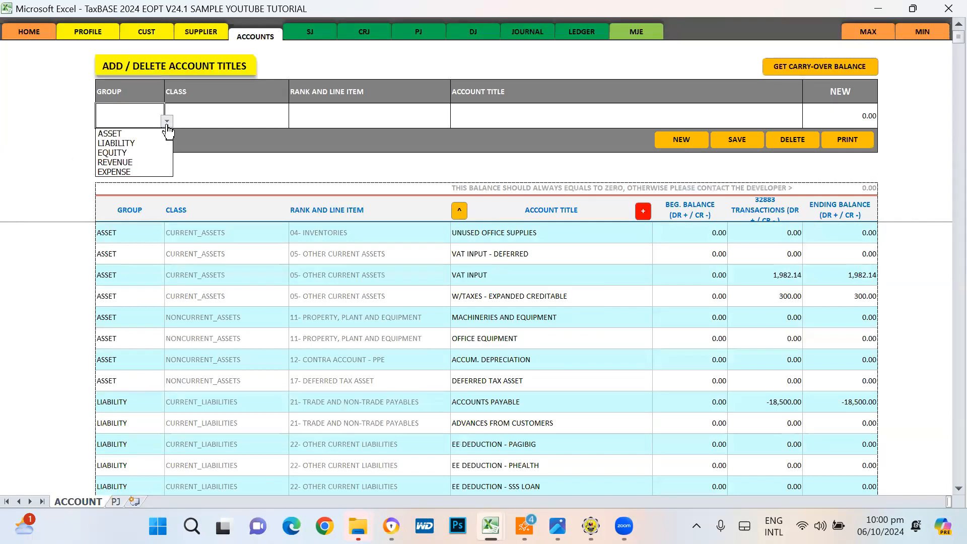
left_click(132, 135)
left_click(259, 116)
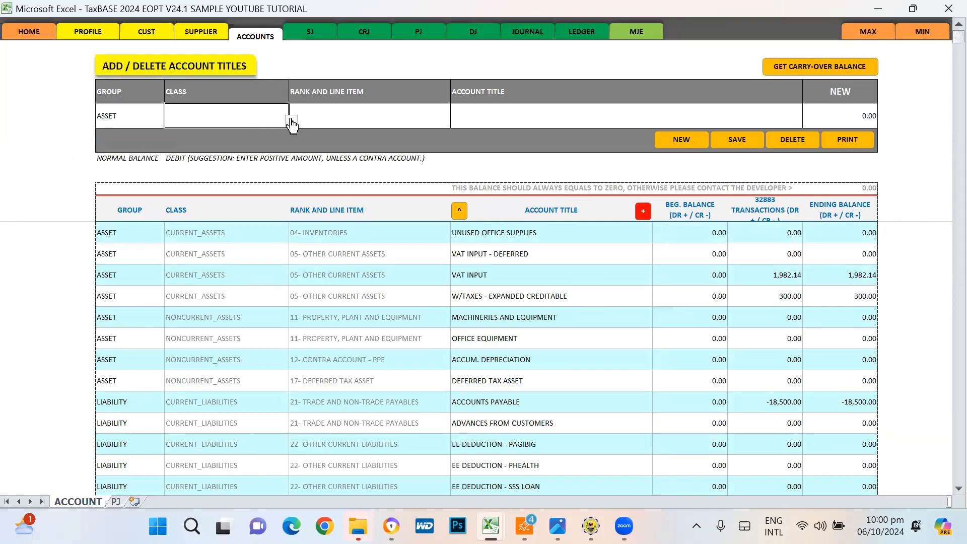
left_click(291, 121)
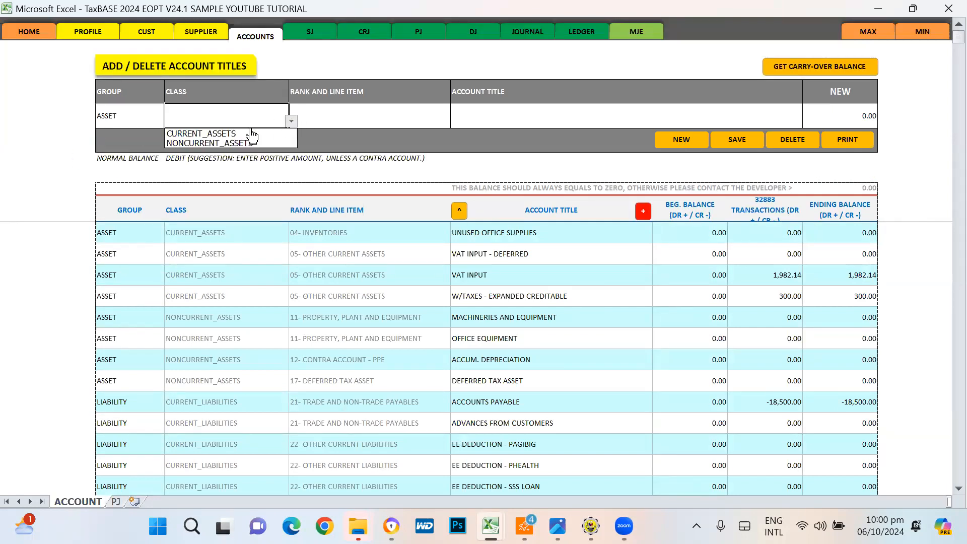
left_click(196, 144)
left_click(403, 120)
left_click(453, 122)
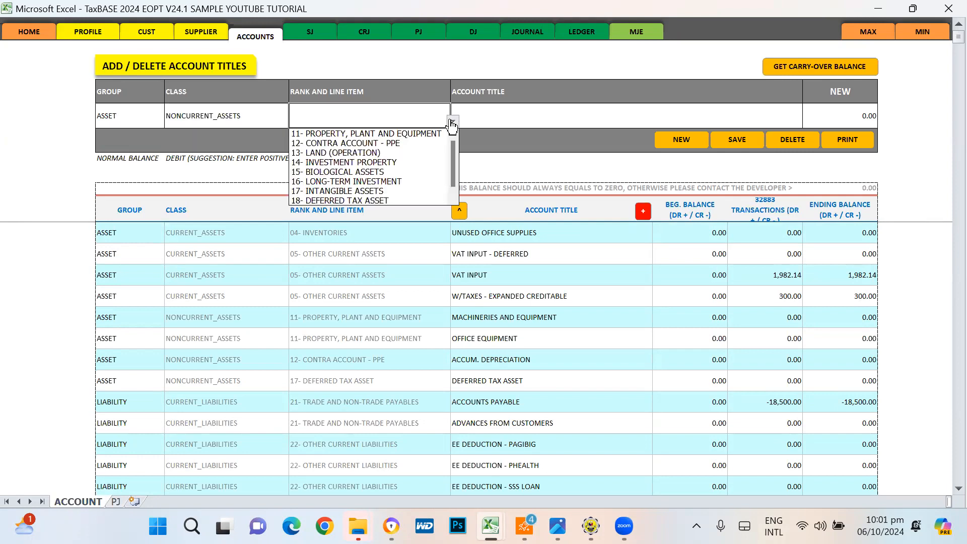
left_click(381, 133)
- Name the new account title OFFICE FURNITURE AND FIXTURES and save it to the chart of accounts
left_click(546, 121)
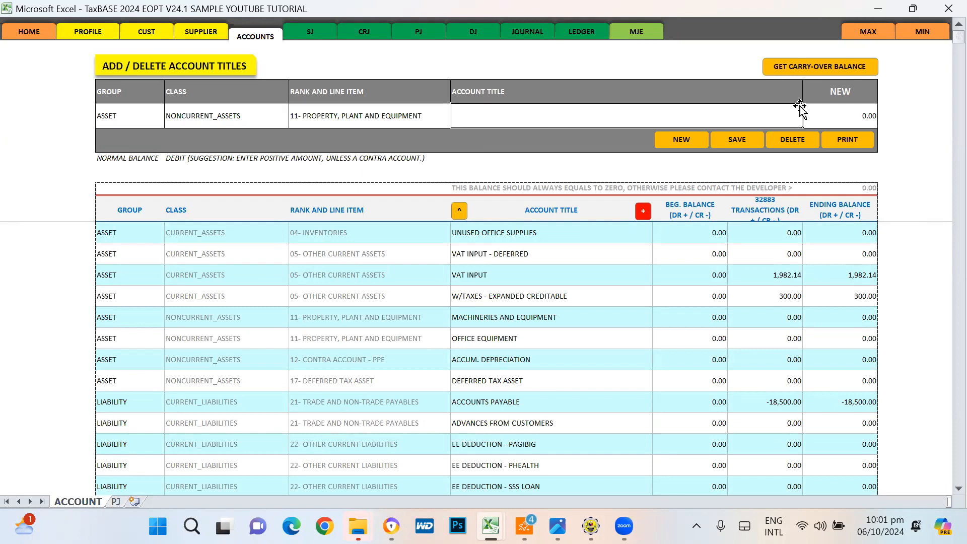
type("OFFICE FURNITURE AND FIXTURES")
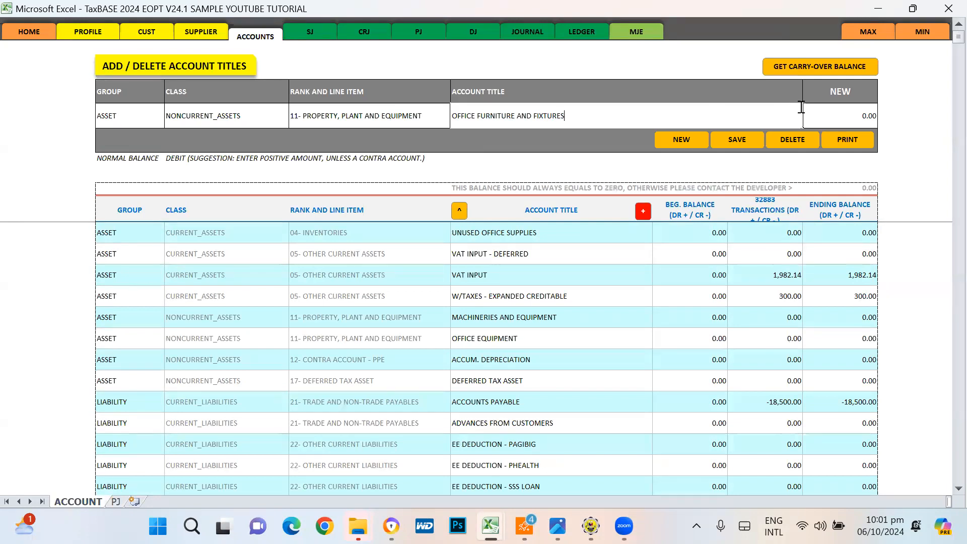
key("Return")
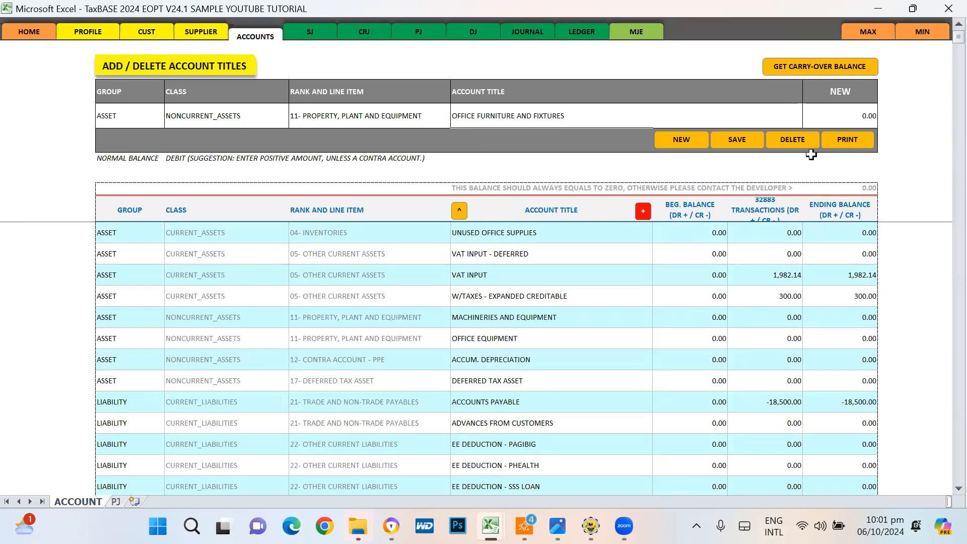
left_click(737, 141)
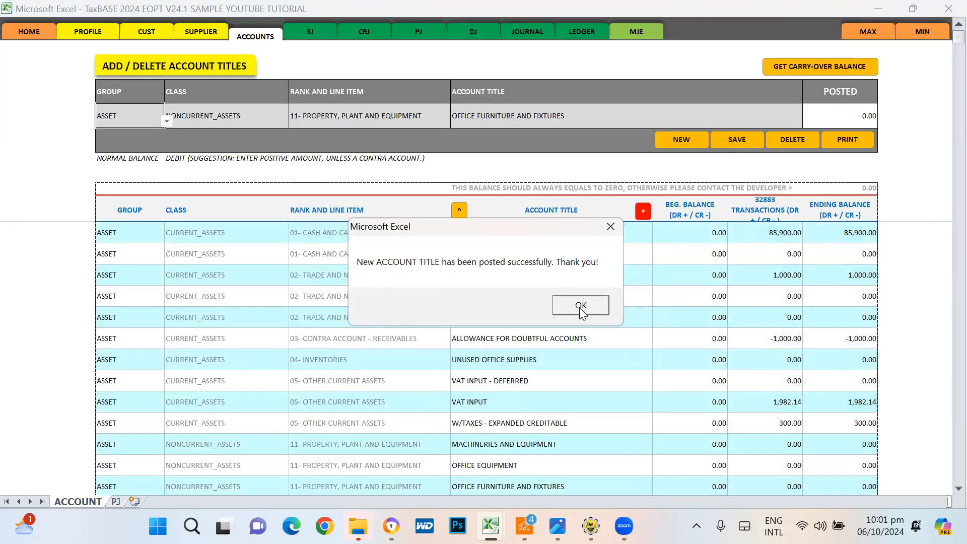
left_click(581, 308)
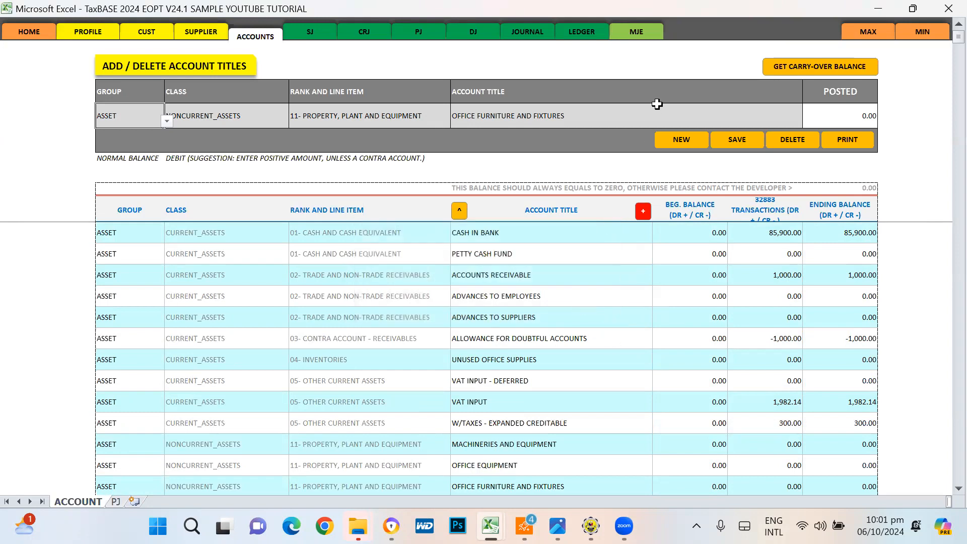
scroll(611, 398, "down", 5)
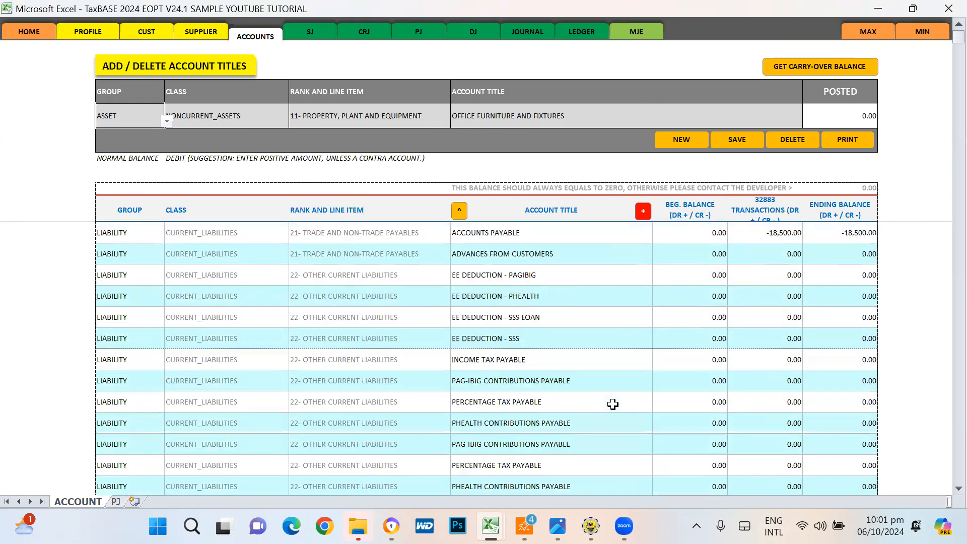
- Examine the noncurrent property, plant and equipment titles in the chart of accounts, including the new OFFICE FURNITURE AND FIXTURES
scroll(613, 404, "down", 2)
scroll(613, 404, "up", 3)
scroll(612, 404, "down", 5)
scroll(613, 404, "up", 5)
scroll(612, 404, "up", 1)
left_click(504, 300)
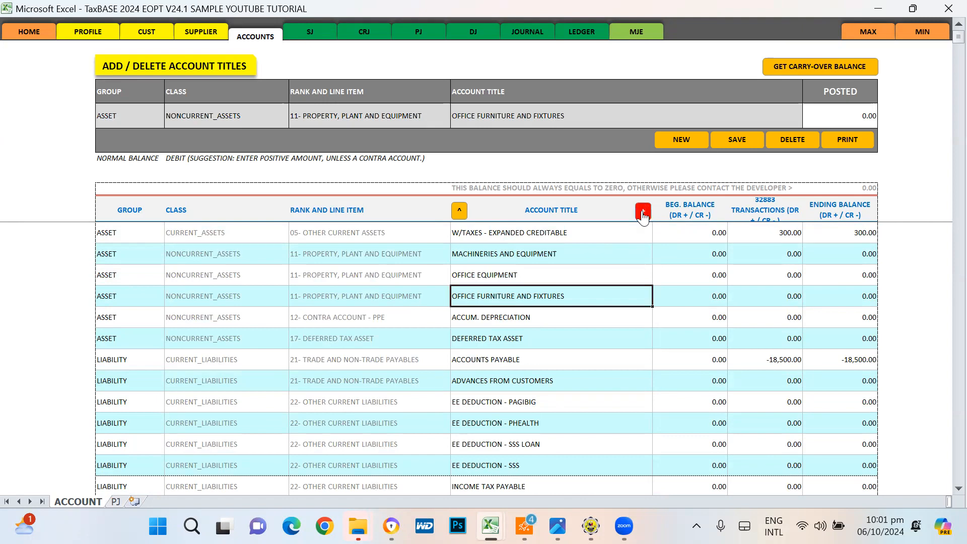
left_click(499, 275)
left_click(496, 293)
left_click(505, 271)
left_click(501, 292)
left_click(507, 273)
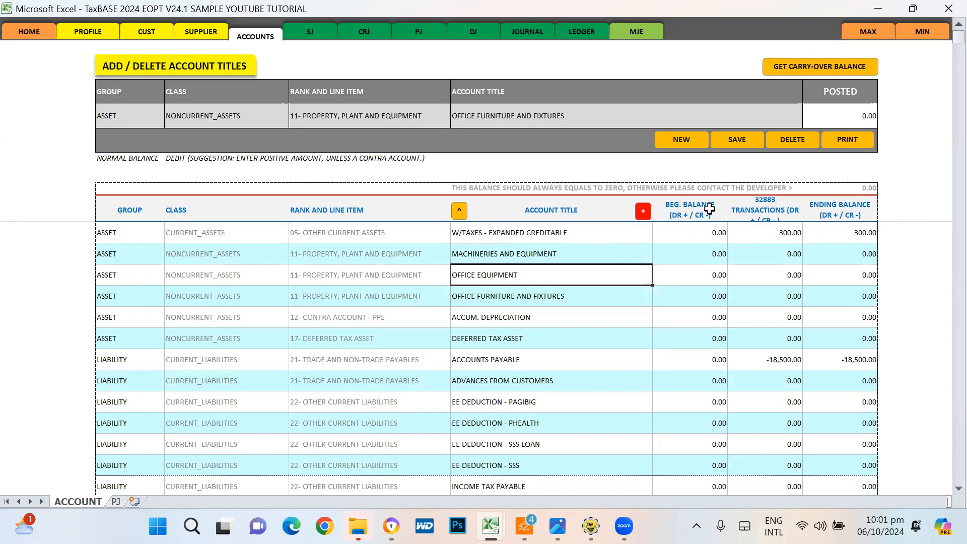
left_click(588, 255)
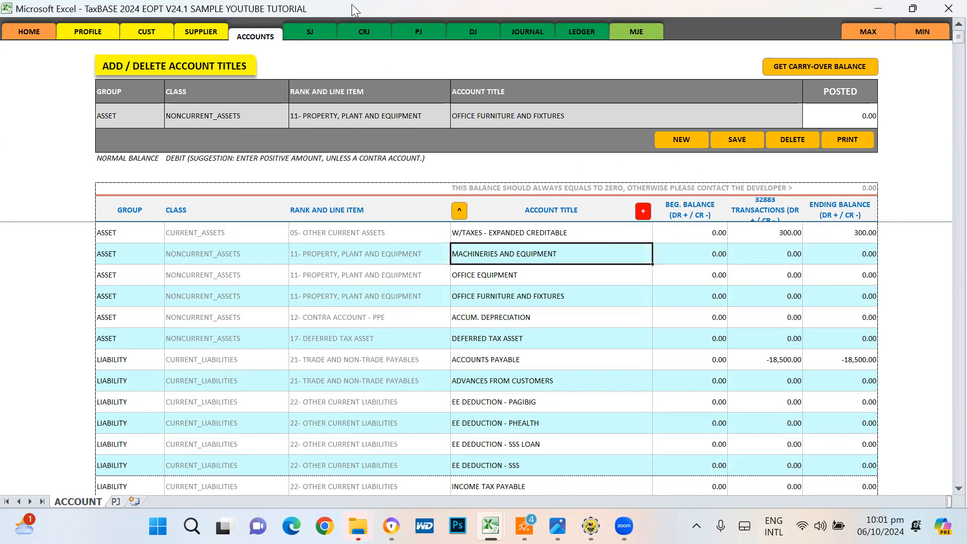
- Start the Purchase Journal entry with billing reference 32215, supplier SUPPLIER C INCORPORATED and description PURCHASE OFFICE TABLES
left_click(429, 35)
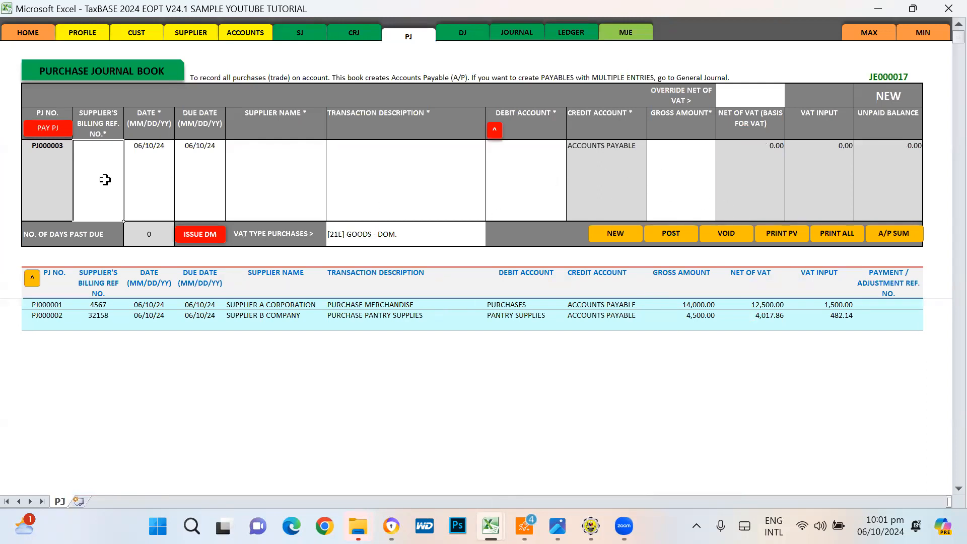
type("32215")
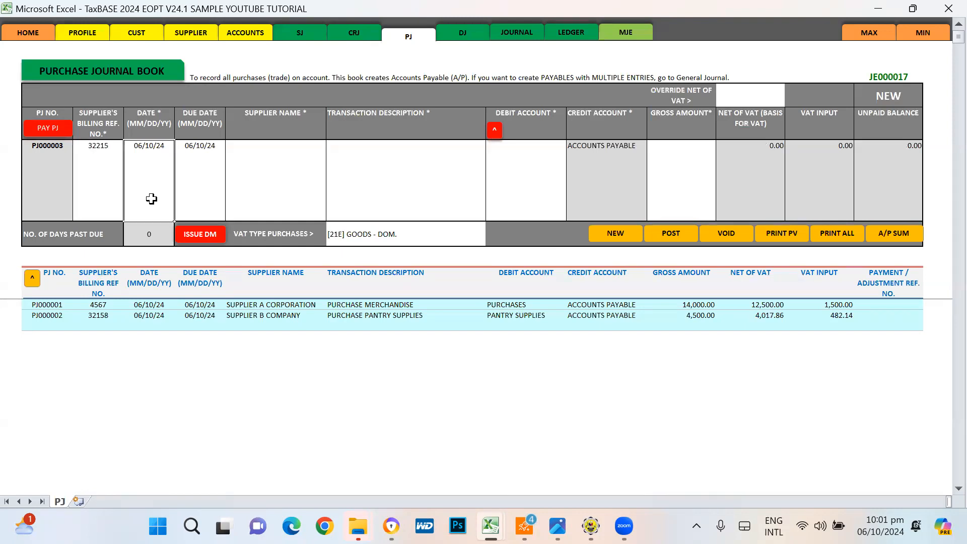
key("Tab")
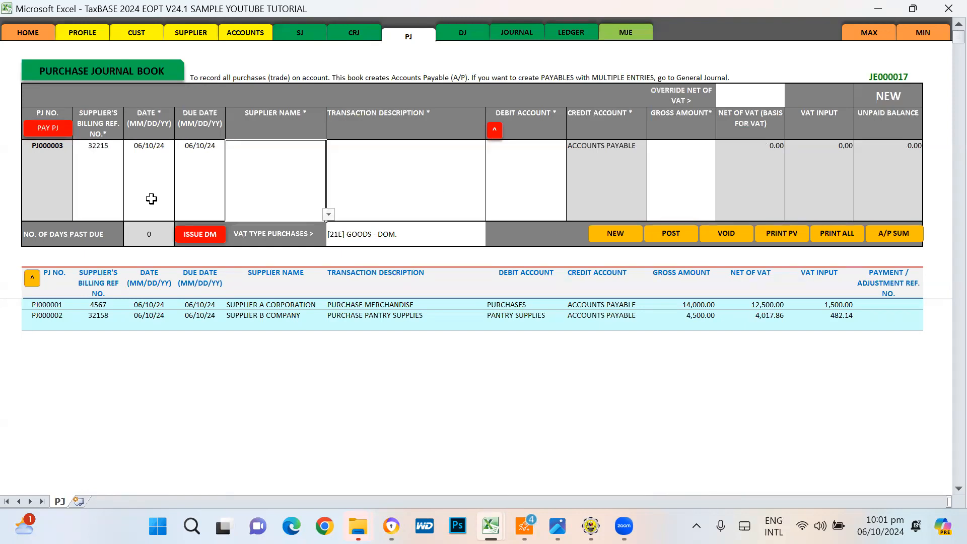
left_click(329, 214)
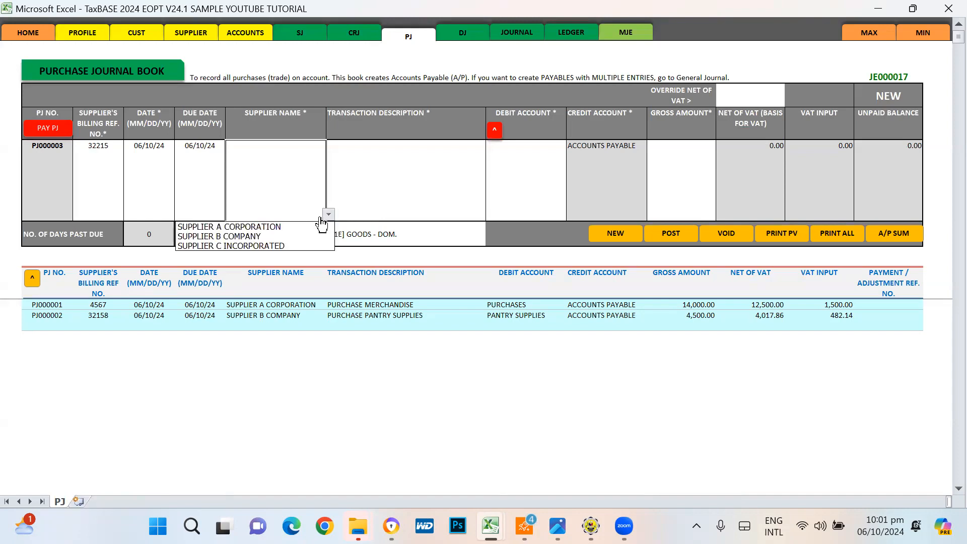
left_click(250, 246)
left_click(412, 193)
type("PURCHASE OFFICE TABLES")
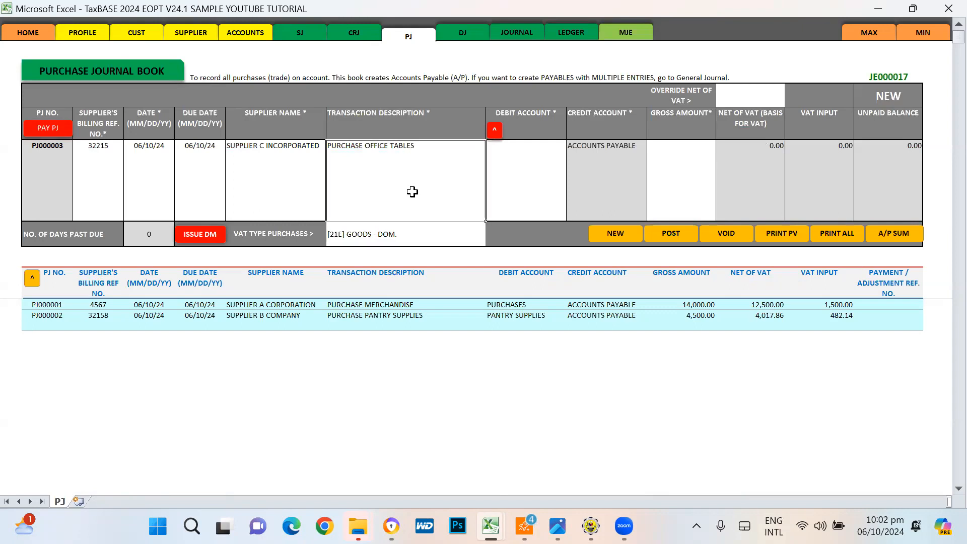
- Set the entry's debit account to OFFICE FURNITURE AND FIXTURES and its gross amount to 150,000
key("Tab")
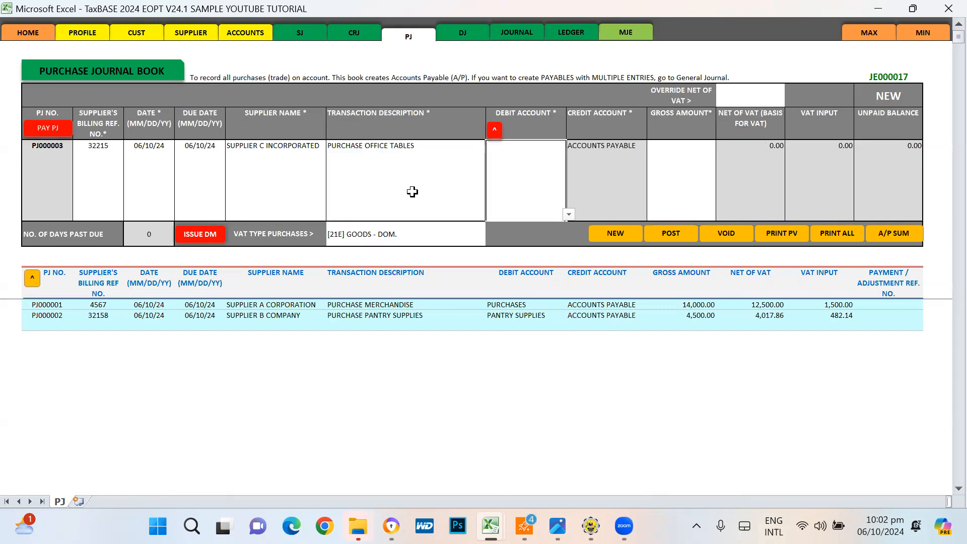
type("OFFICE FURNITURE AND FIXTURES")
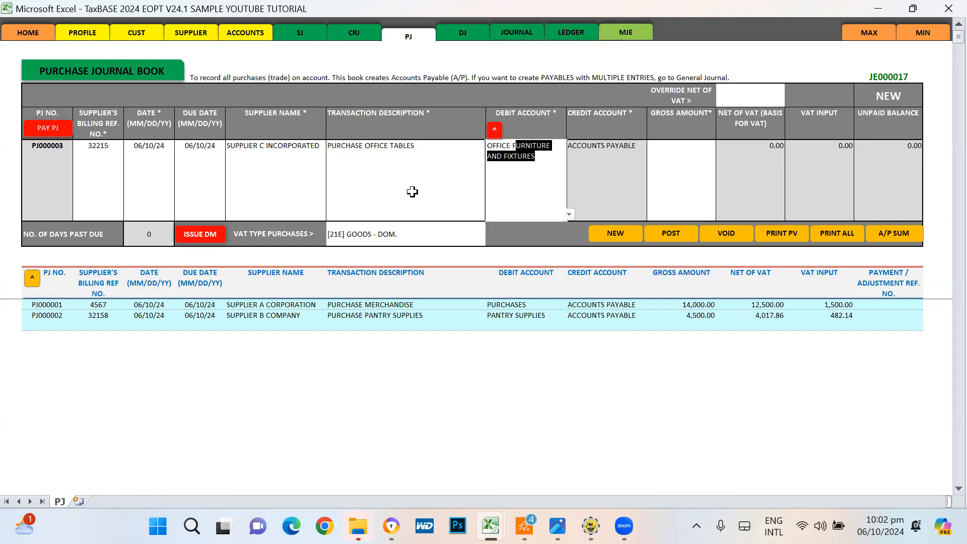
key("Return")
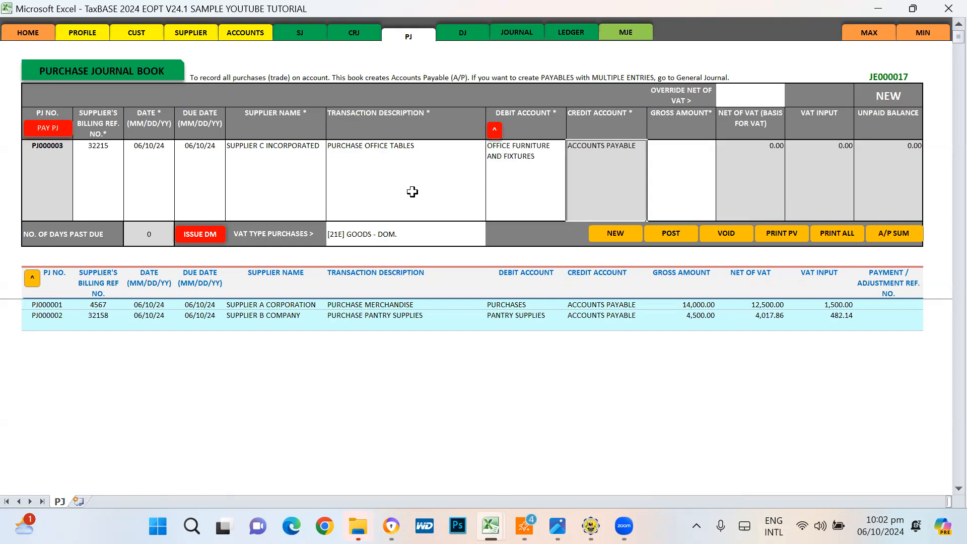
key("Tab")
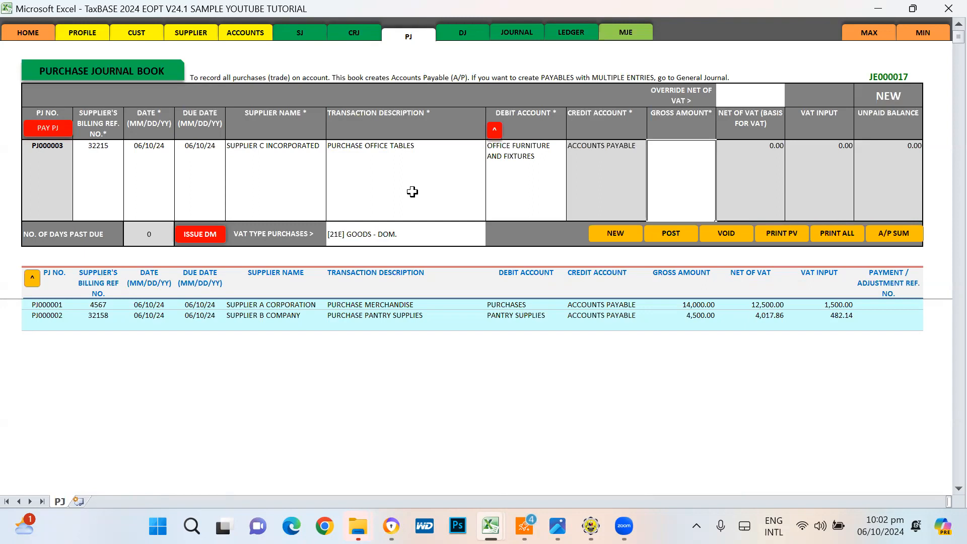
type("150,")
type("0000")
key("Return")
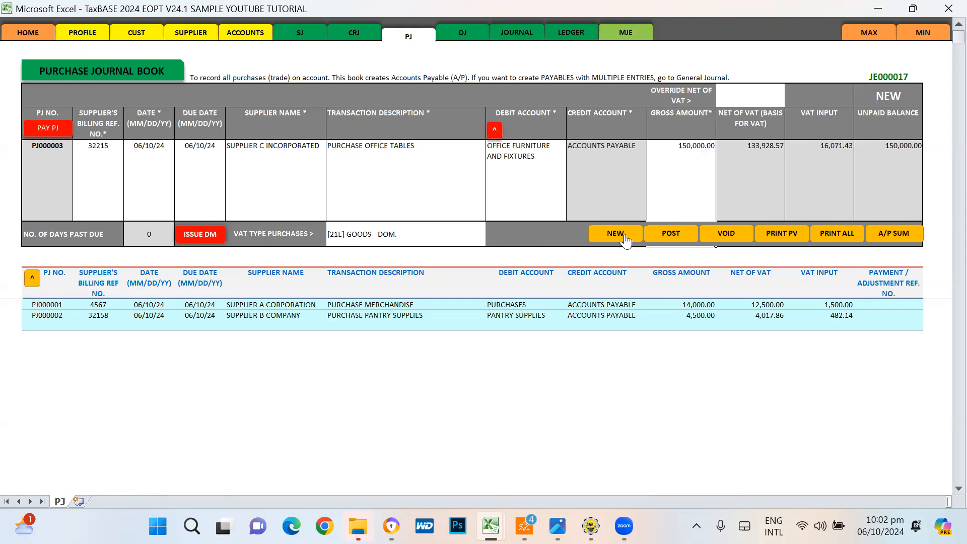
- Set the purchase's VAT type to [21A] CG <1M and post the entry
left_click(374, 236)
left_click(490, 240)
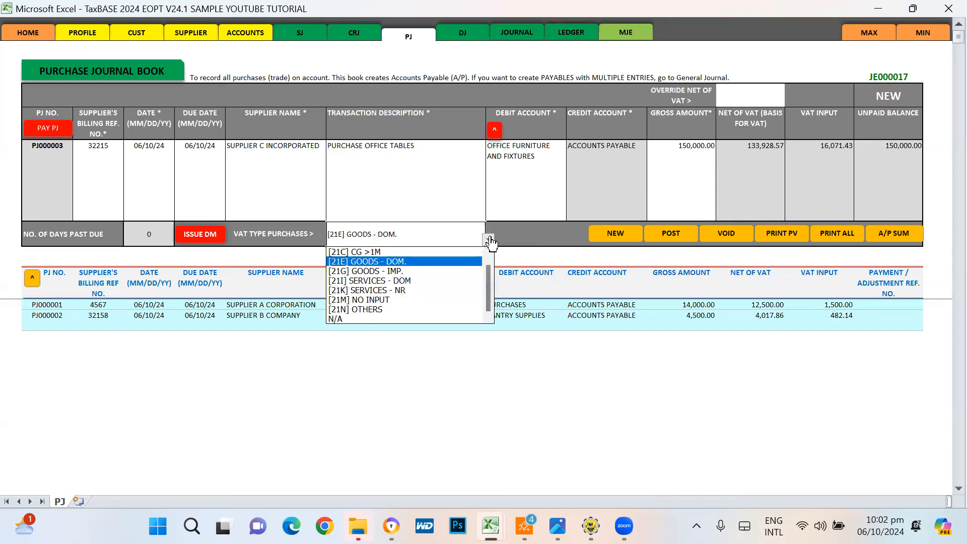
scroll(493, 272, "up", 1)
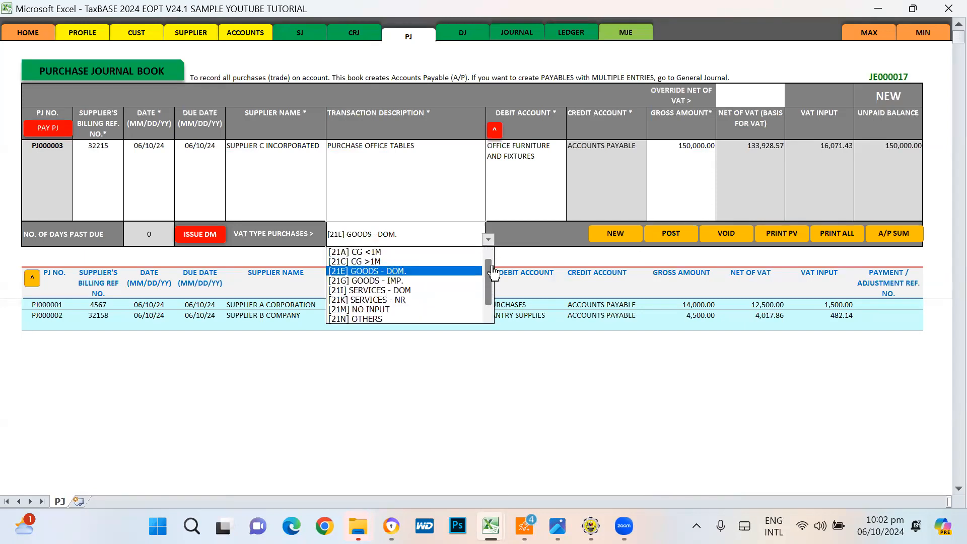
left_click(373, 252)
left_click(665, 236)
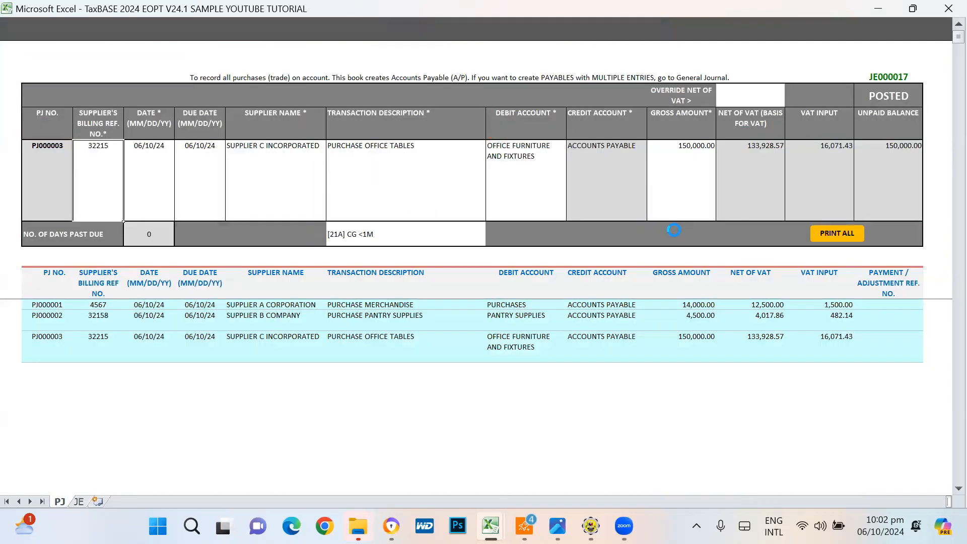
left_click(559, 302)
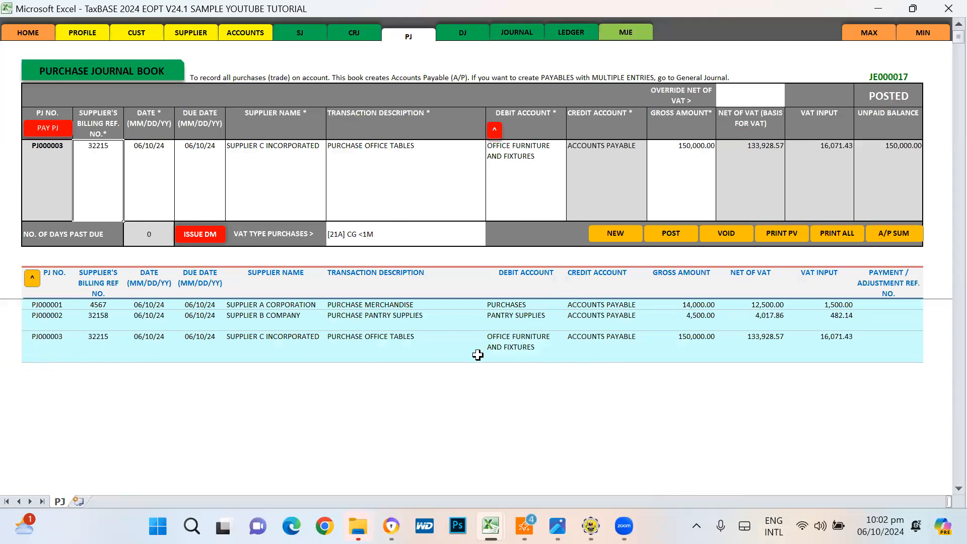
- Examine the journal entries of the pantry supplies and office tables purchases, comparing their debit accounts, VAT input and accounts payable
left_click(531, 34)
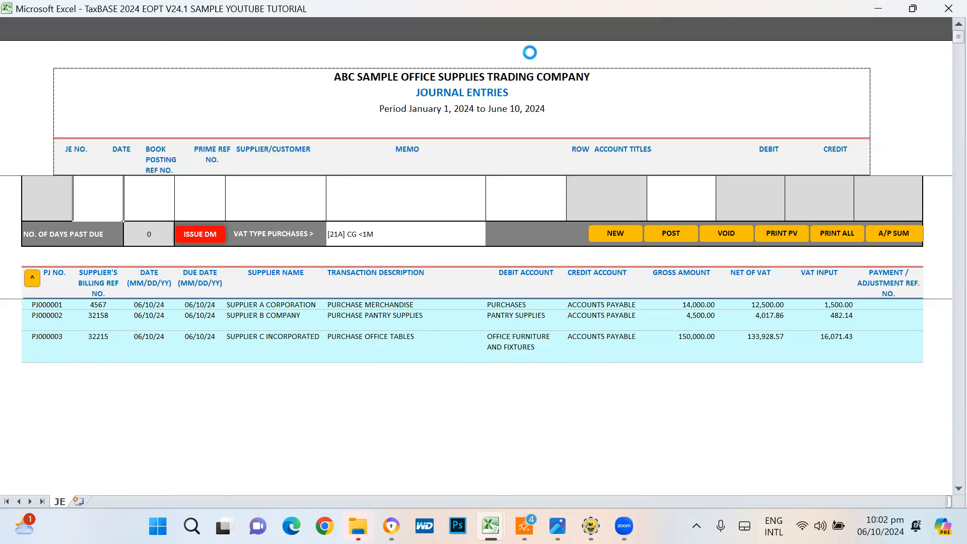
scroll(655, 328, "down", 10)
scroll(655, 342, "down", 1)
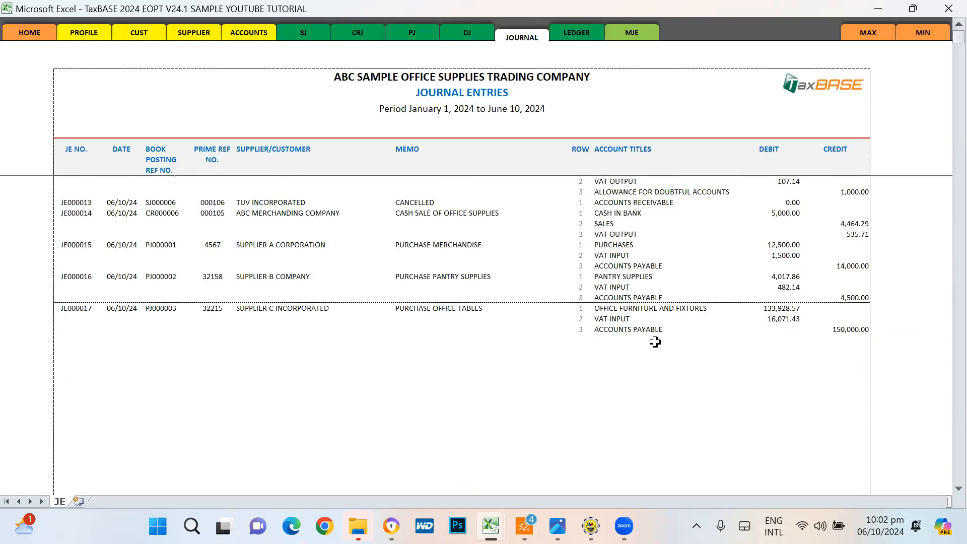
left_click(72, 276)
left_click(72, 308)
left_click(607, 278)
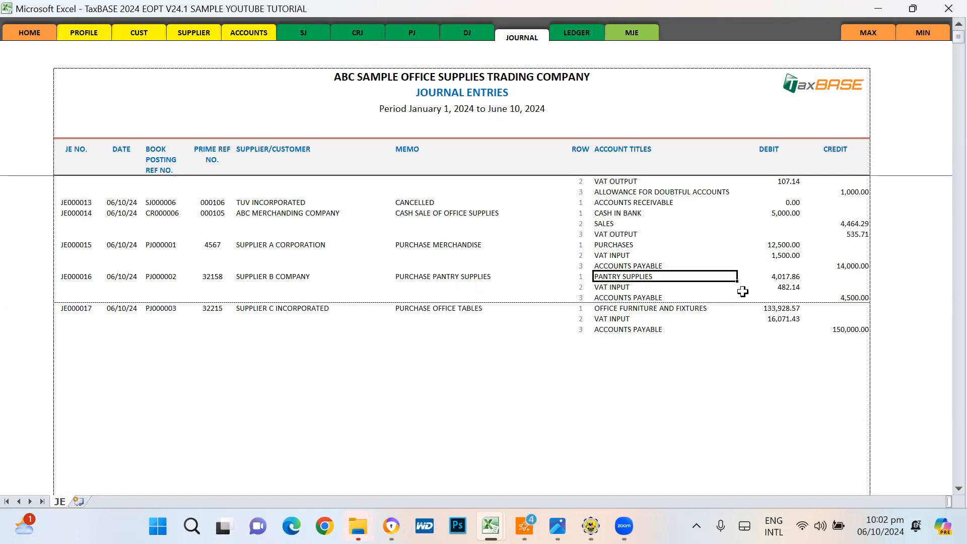
left_click(789, 285)
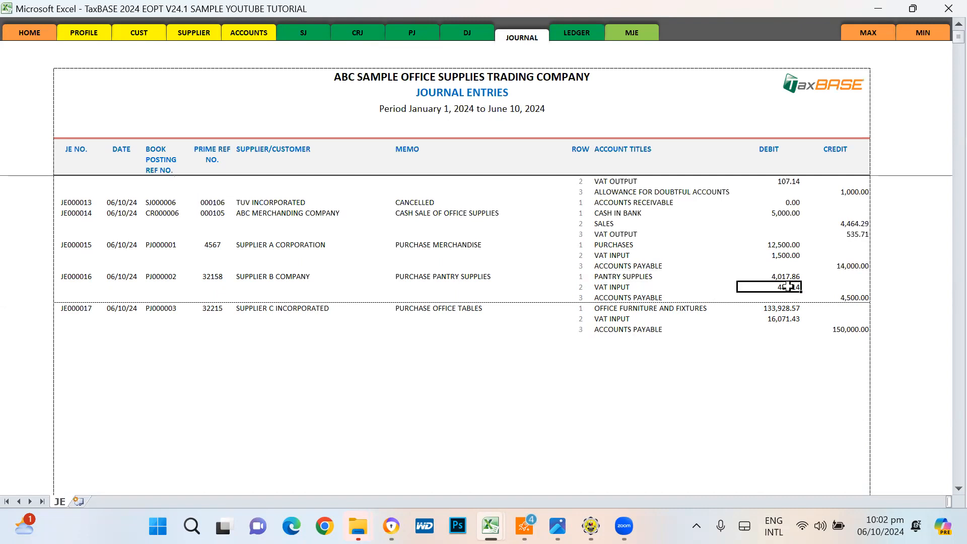
left_click(610, 321)
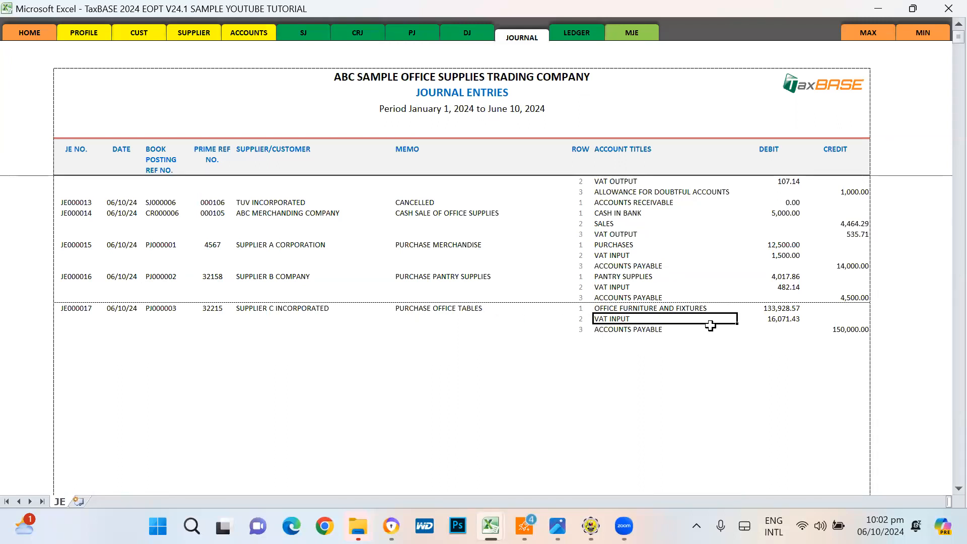
left_click(644, 310)
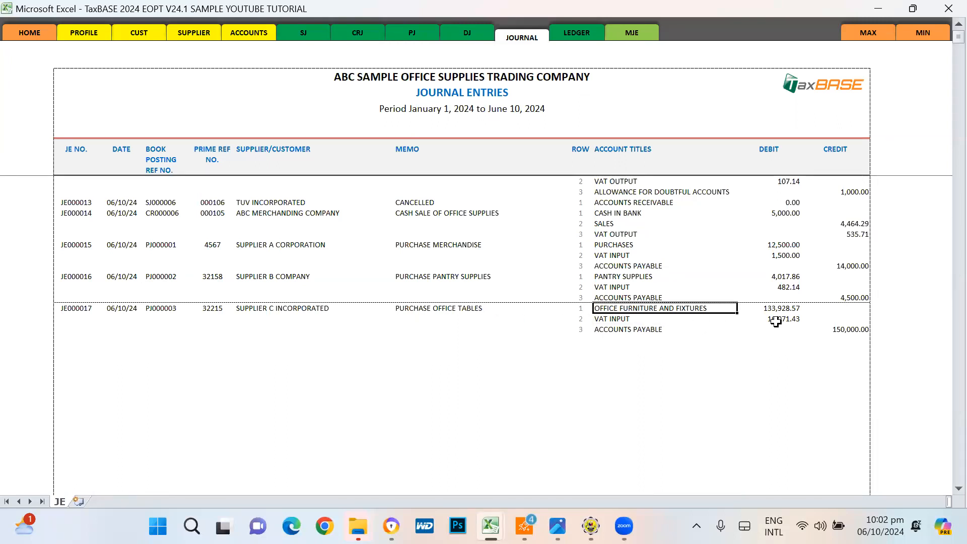
left_click(789, 308)
left_click(624, 320)
left_click(772, 320)
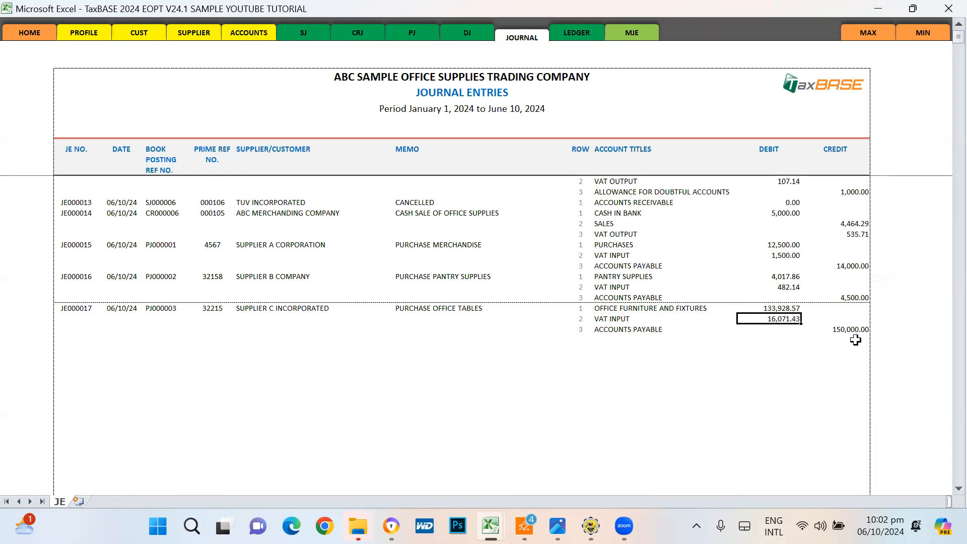
left_click(842, 329)
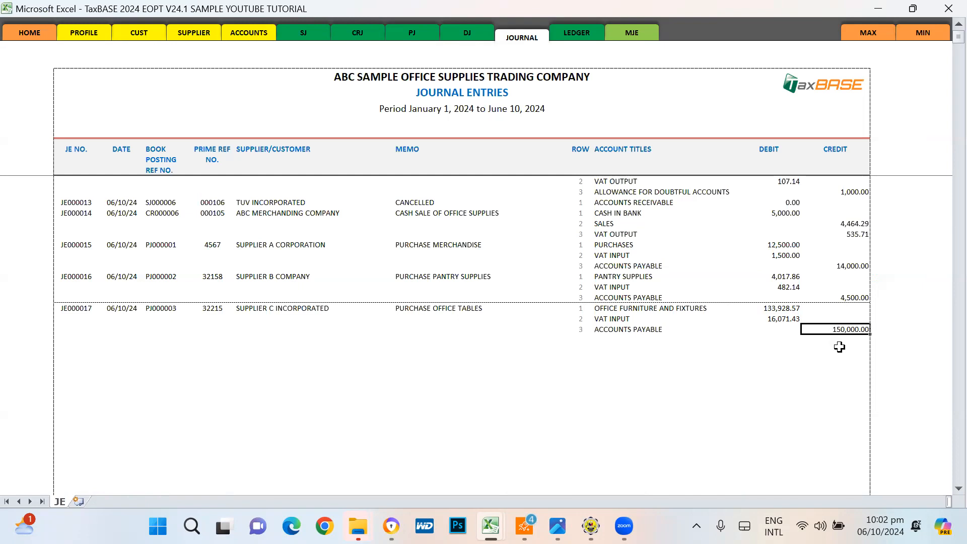
- Open the ledger and update it with the posted transactions
left_click(577, 33)
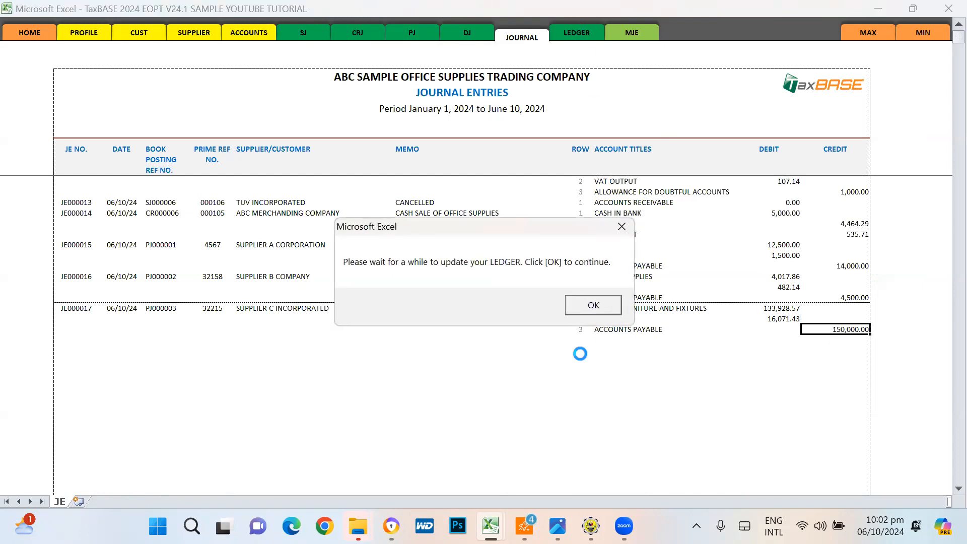
left_click(599, 306)
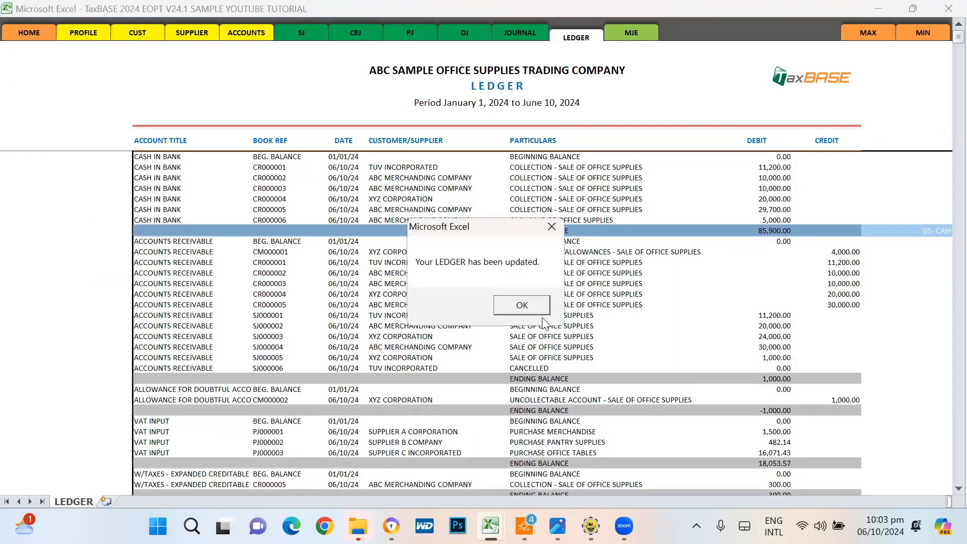
left_click(534, 310)
- Examine the purchase postings across the ledger accounts, especially PURCHASE OFFICE TABLES under OFFICE FURNITURE AND FIXTURES
scroll(650, 375, "down", 3)
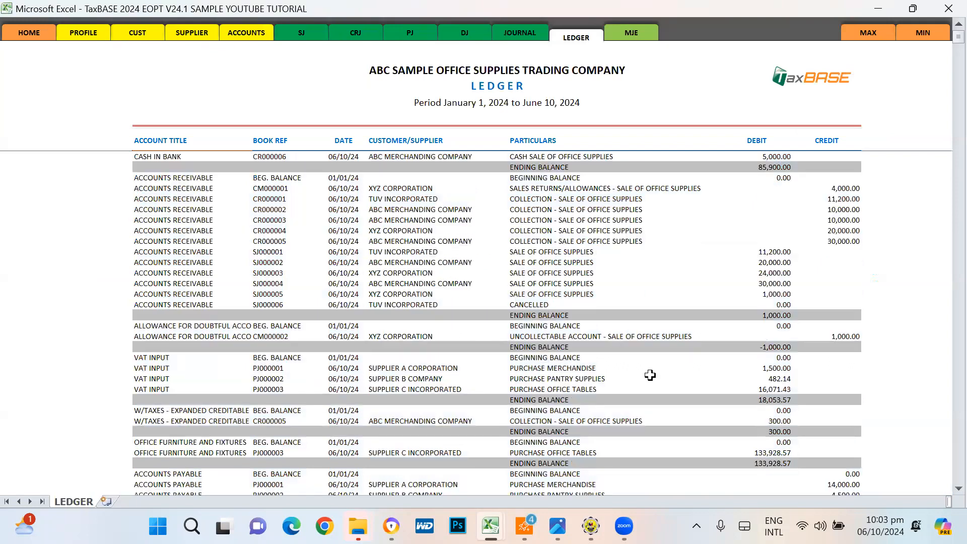
scroll(650, 375, "up", 5)
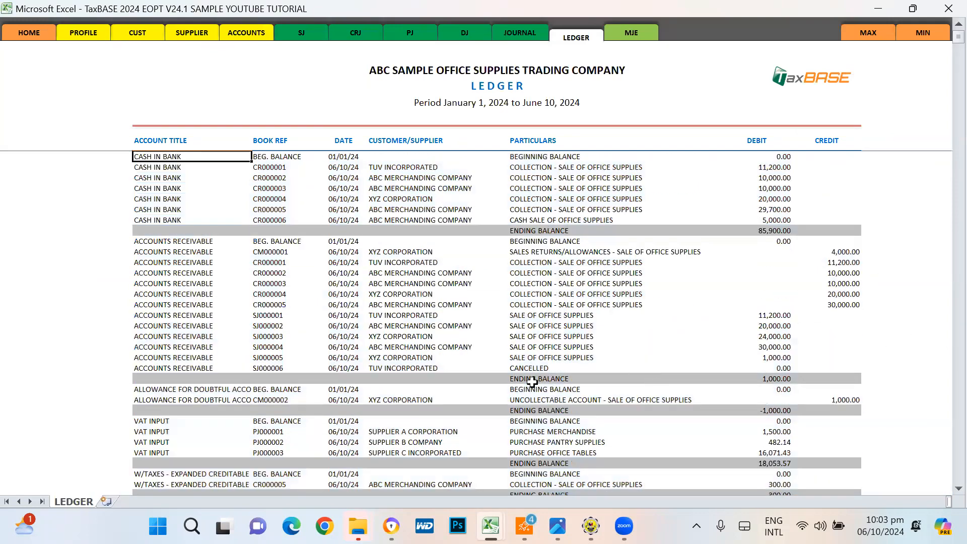
scroll(533, 383, "down", 4)
scroll(545, 390, "down", 4)
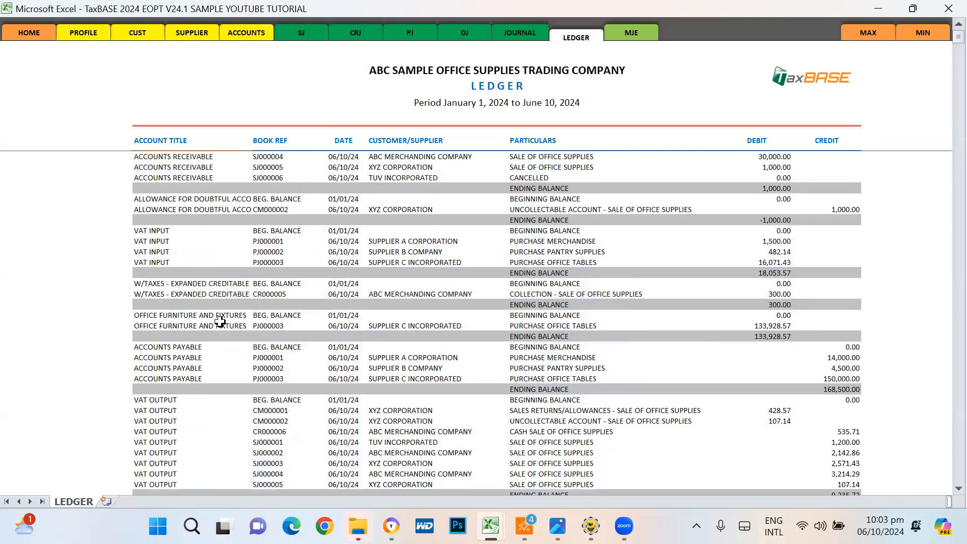
left_click(212, 319)
left_click(551, 326)
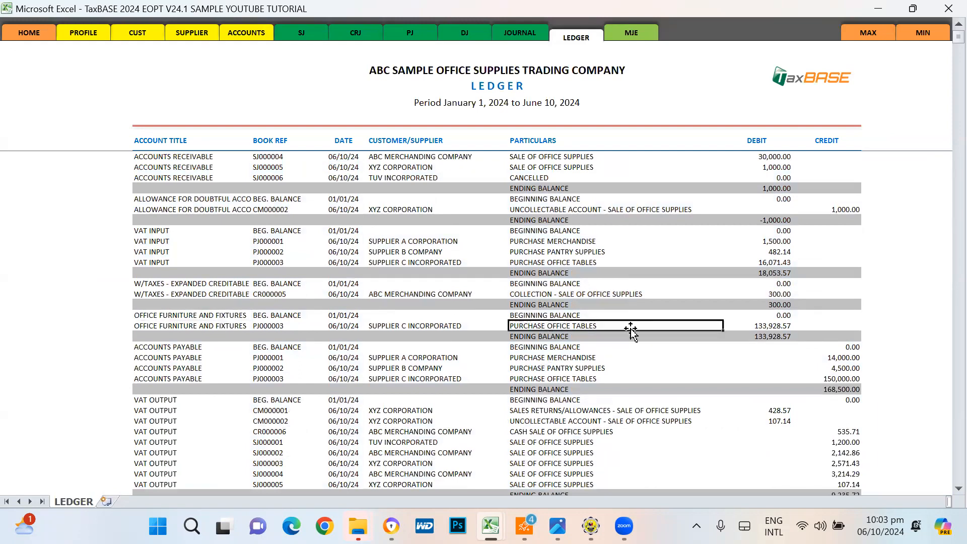
left_click(768, 325)
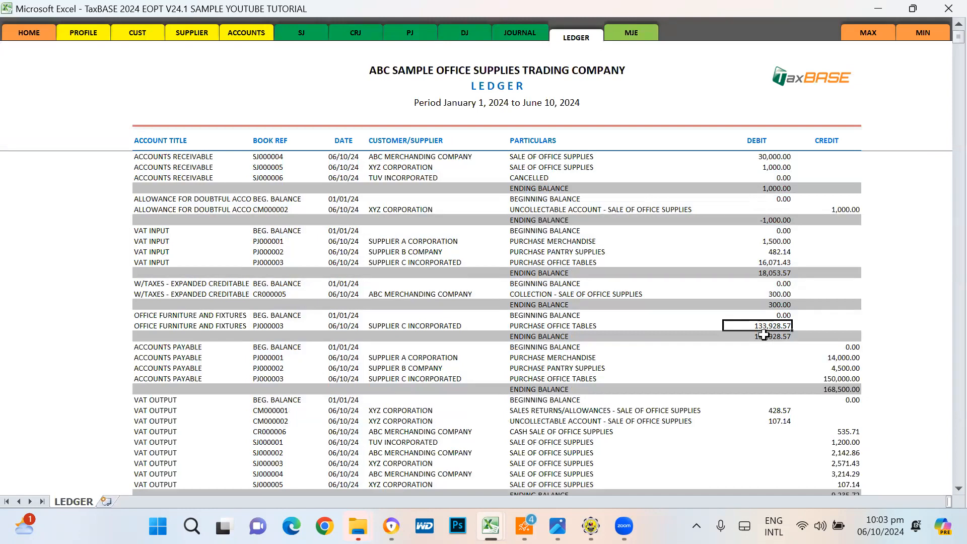
scroll(784, 391, "down", 2)
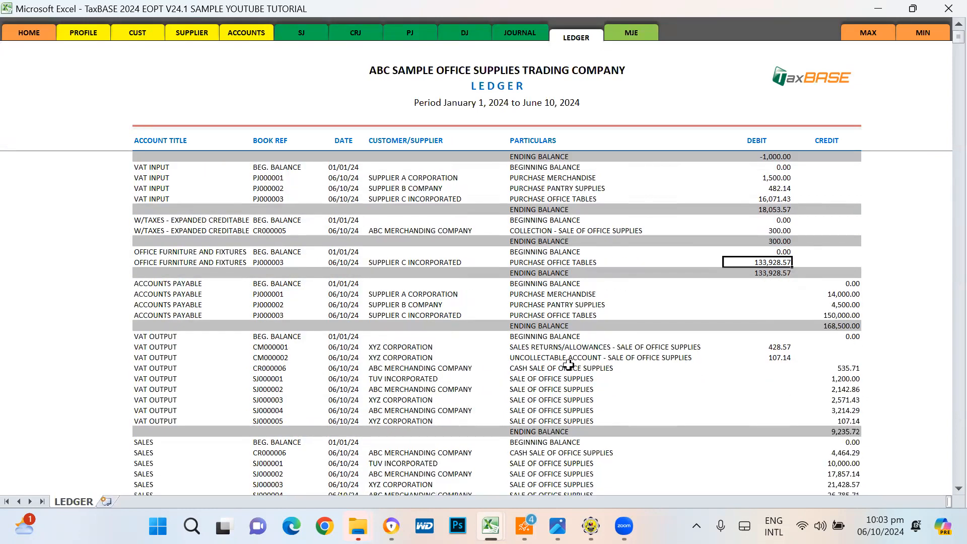
scroll(568, 363, "down", 1)
scroll(568, 363, "down", 2)
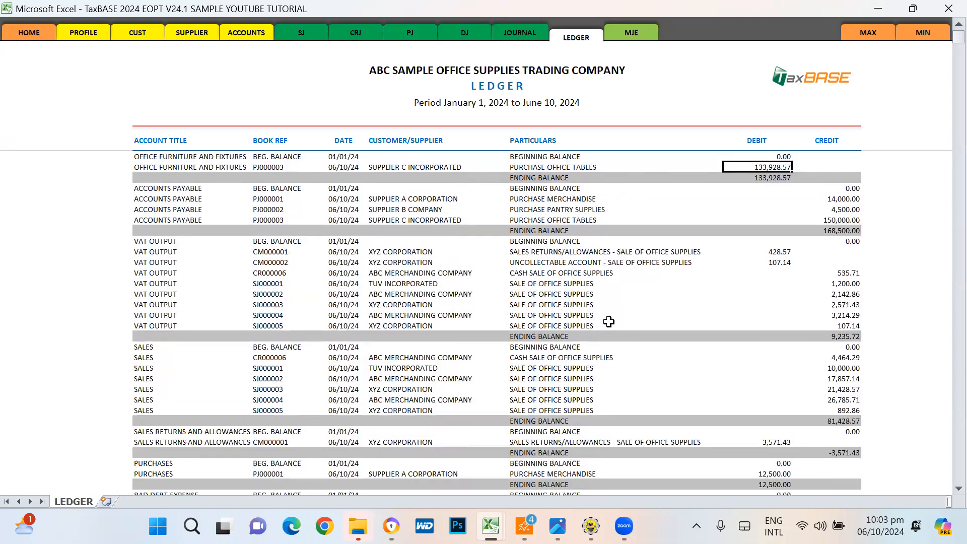
scroll(614, 316, "down", 1)
scroll(605, 395, "down", 3)
scroll(604, 394, "up", 3)
scroll(604, 394, "up", 8)
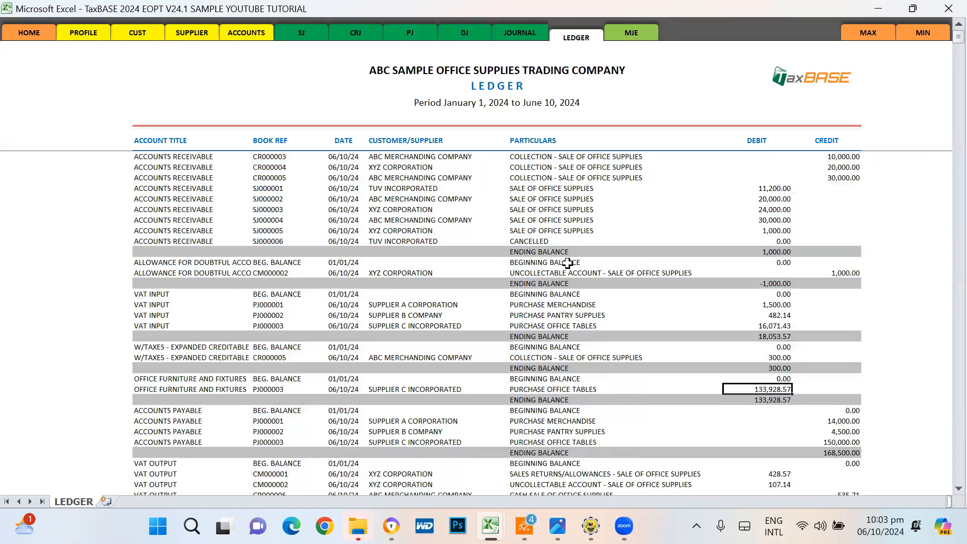
- Examine the ledger's beginning balances and debit amounts for the accounts from VAT Input down to Pantry Supplies
left_click(559, 297)
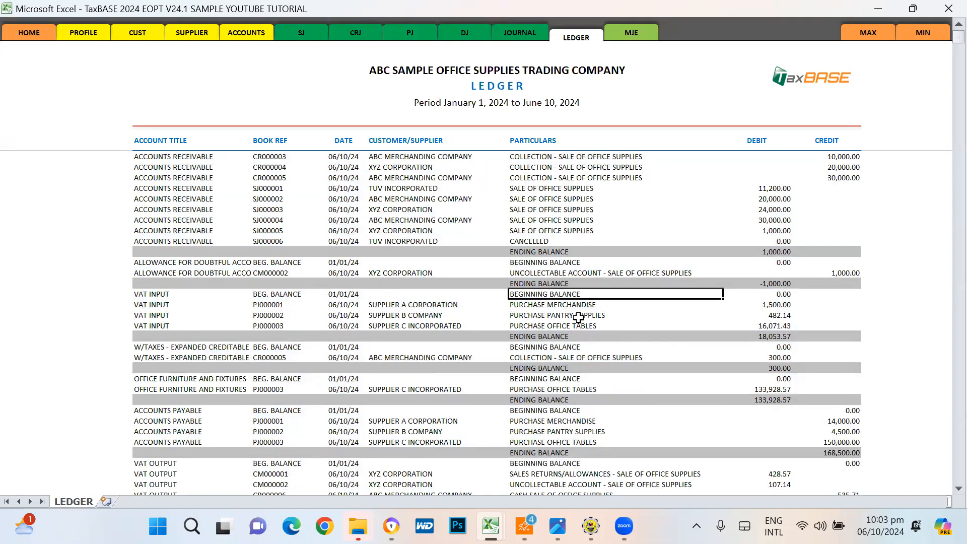
left_click(756, 317)
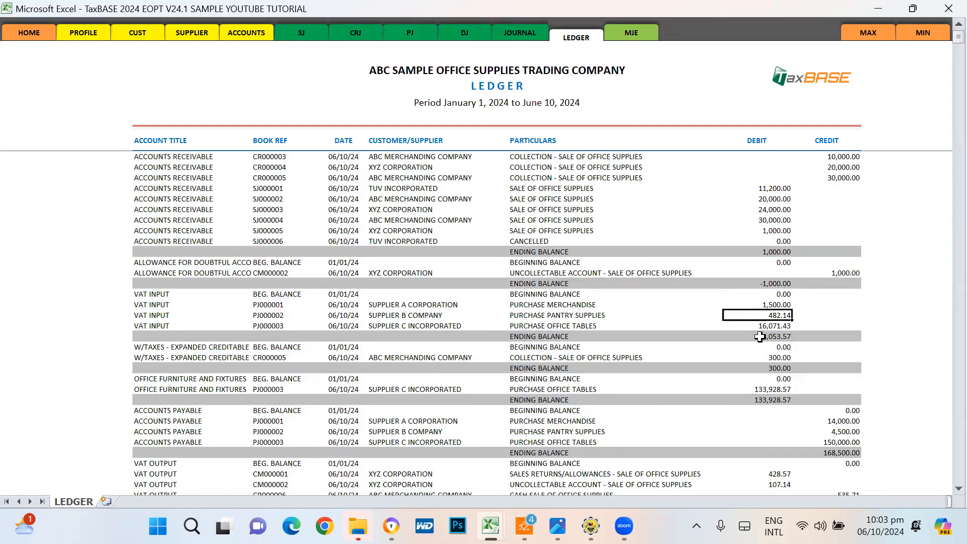
scroll(760, 337, "down", 3)
scroll(761, 338, "down", 8)
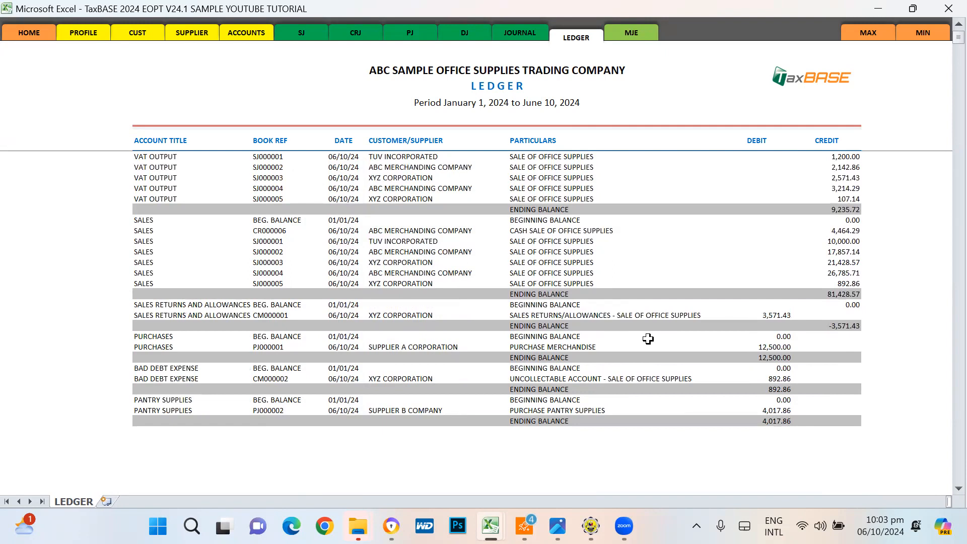
scroll(648, 339, "up", 2)
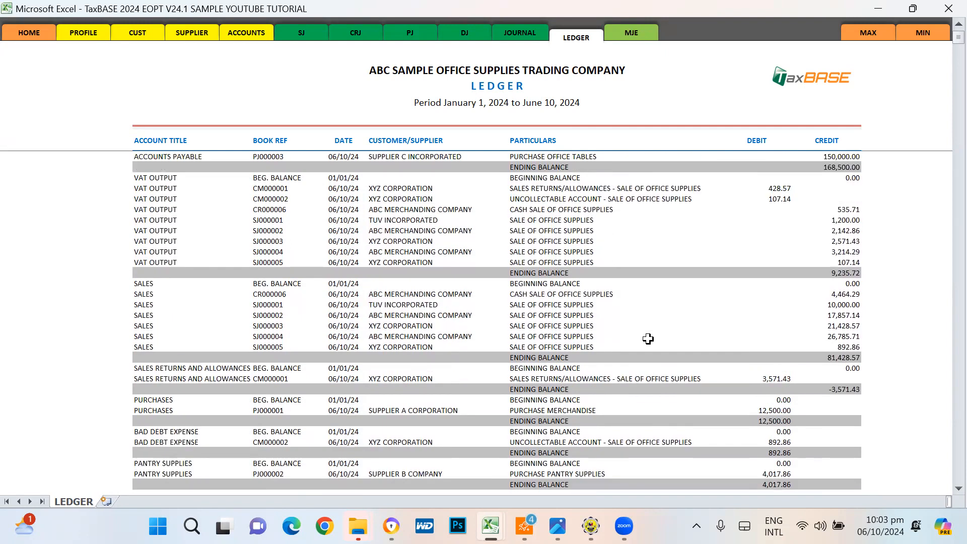
scroll(498, 383, "down", 1)
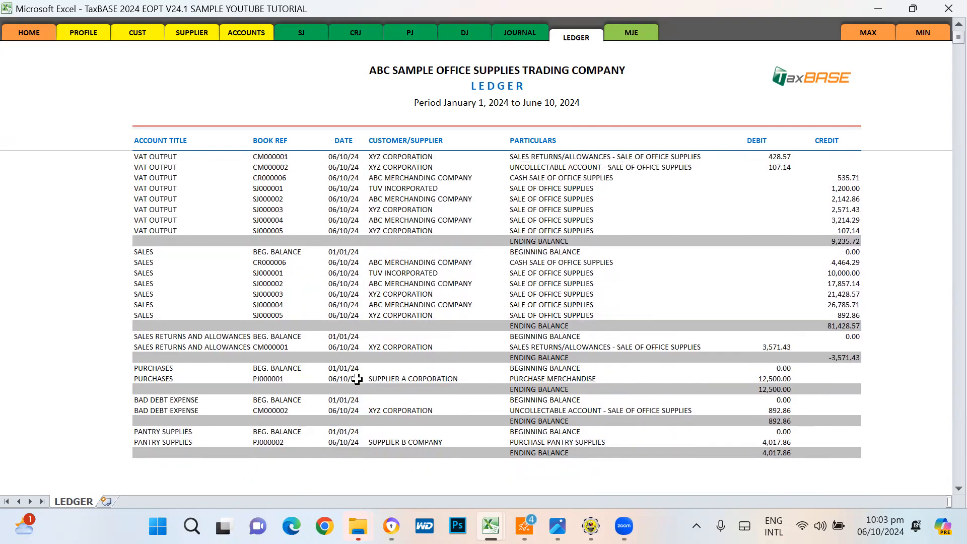
left_click(171, 432)
left_click(555, 432)
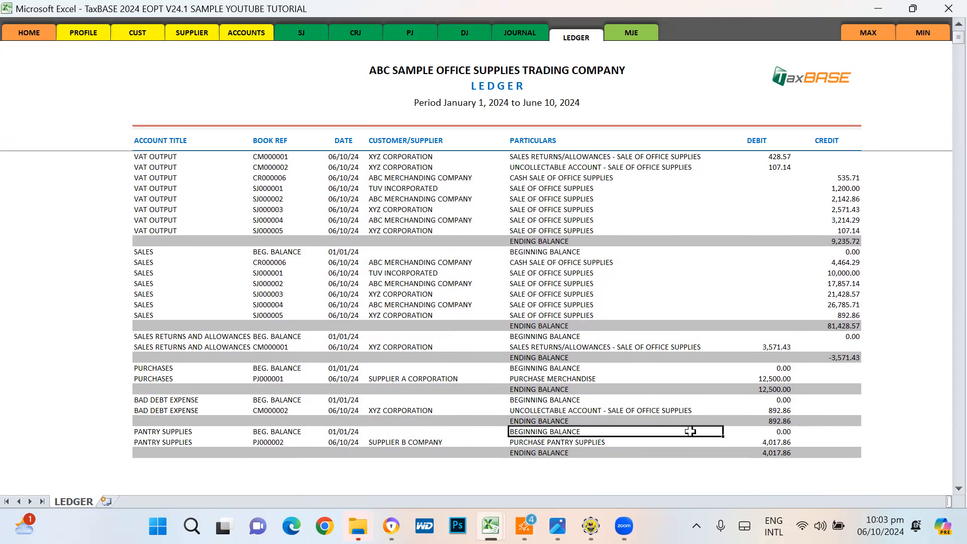
left_click(760, 430)
scroll(436, 339, "up", 4)
scroll(465, 327, "up", 10)
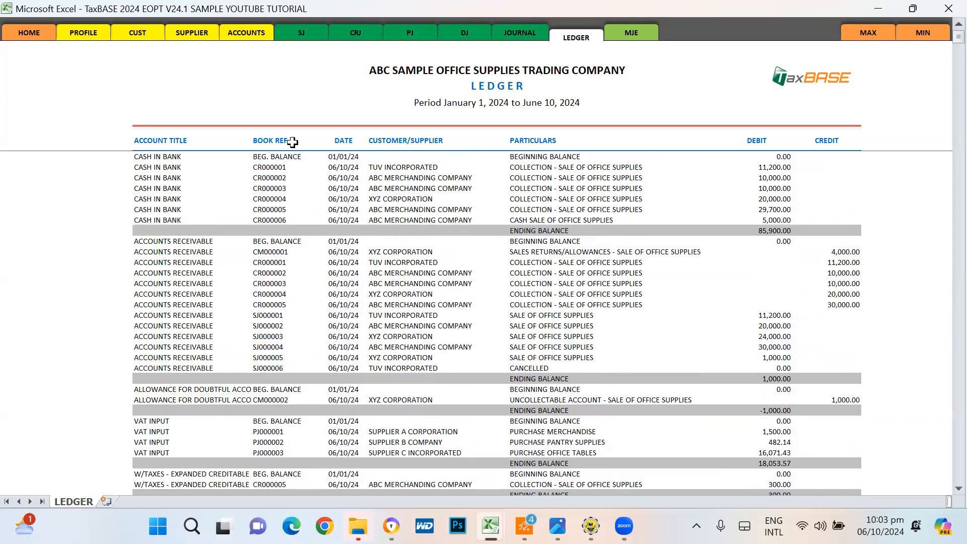
- Review the grouping of ledger entries by account title, from Cash in Bank through VAT, Sales and Purchases to Pantry Supplies
left_click(208, 199)
left_click(207, 295)
scroll(256, 348, "down", 8)
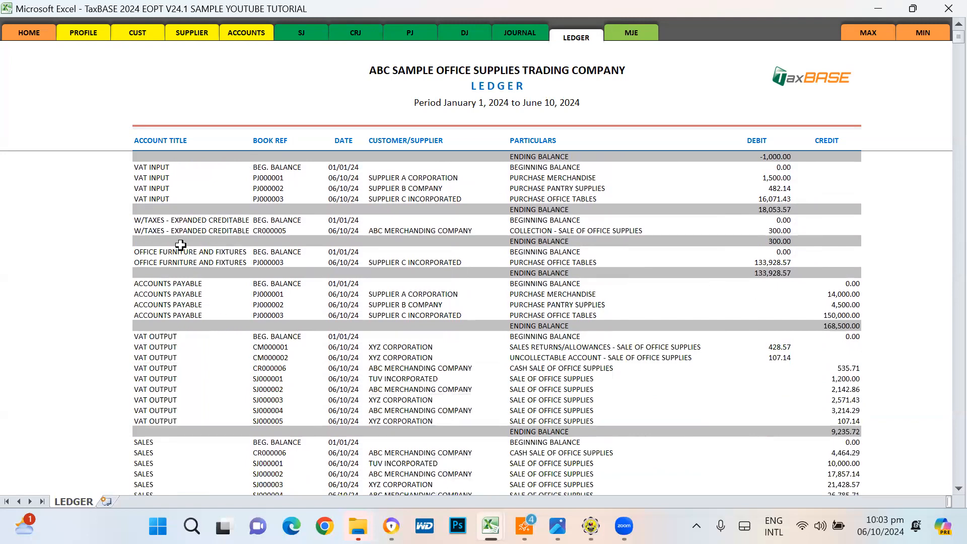
scroll(236, 213, "up", 3)
left_click(237, 180)
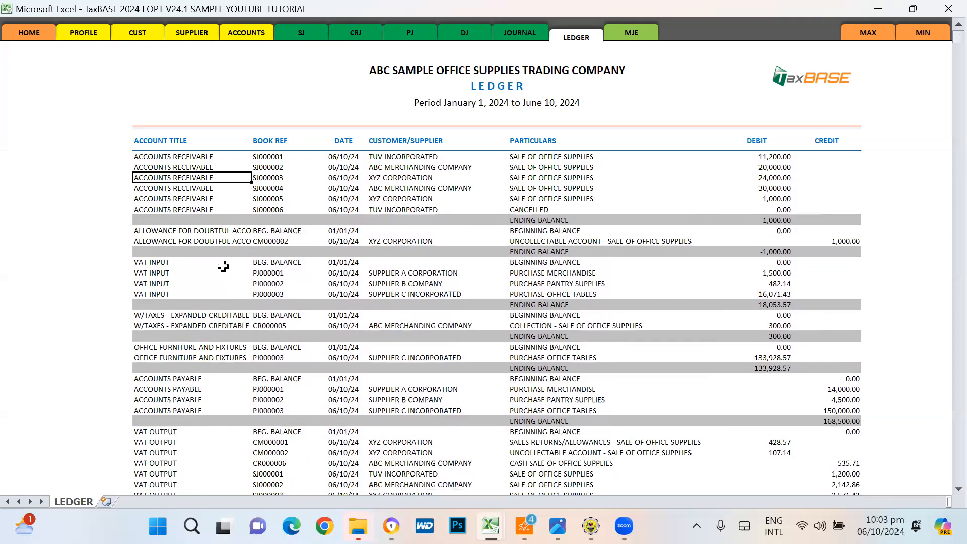
left_click(180, 279)
scroll(254, 347, "down", 1)
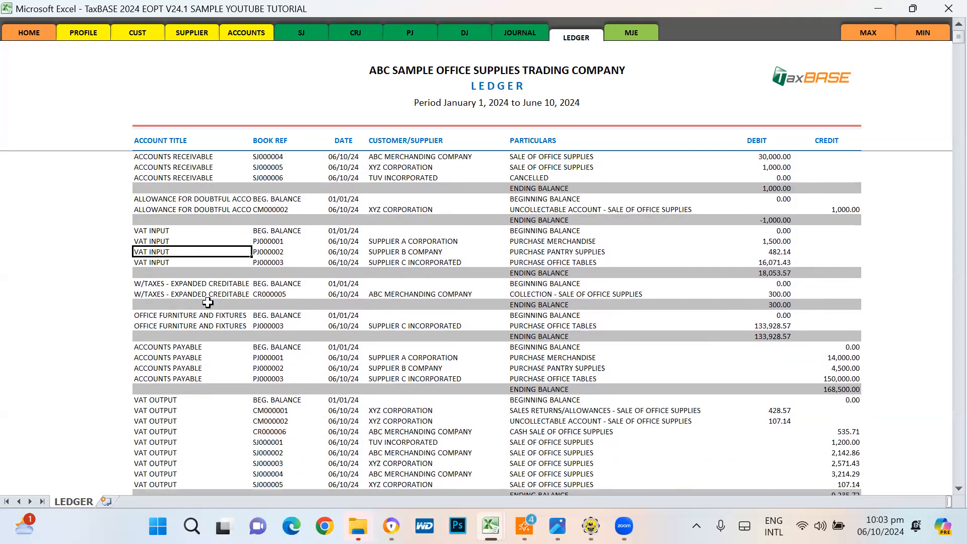
left_click(199, 316)
scroll(321, 321, "down", 4)
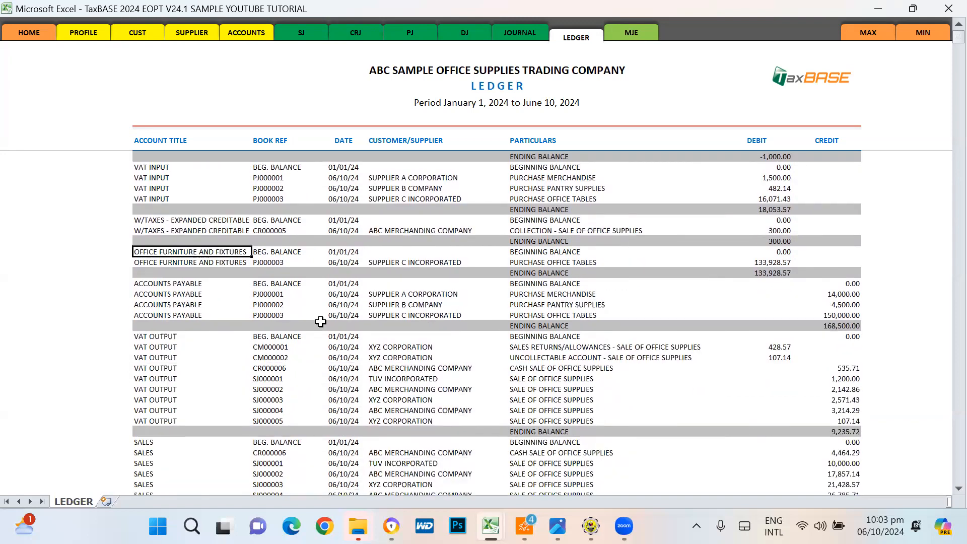
left_click(193, 231)
scroll(269, 349, "down", 4)
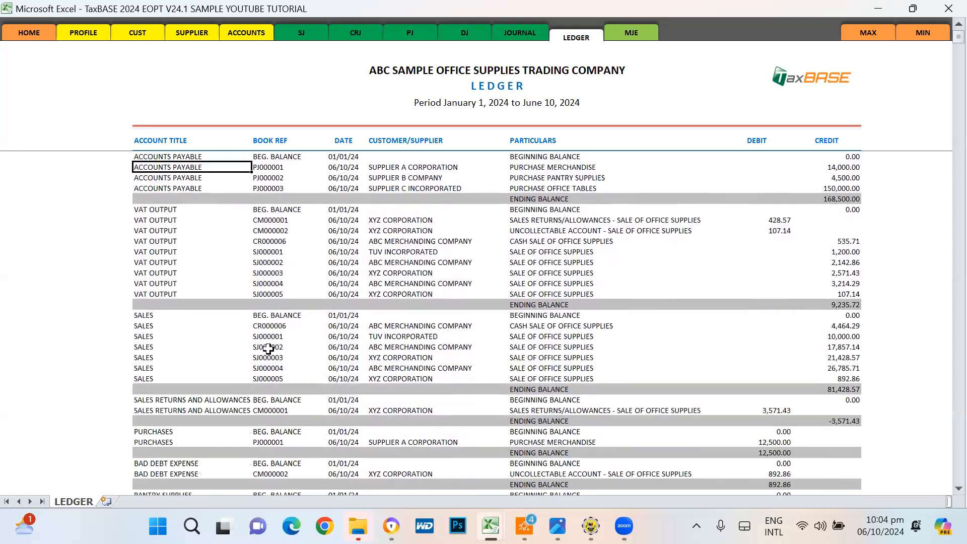
left_click(183, 190)
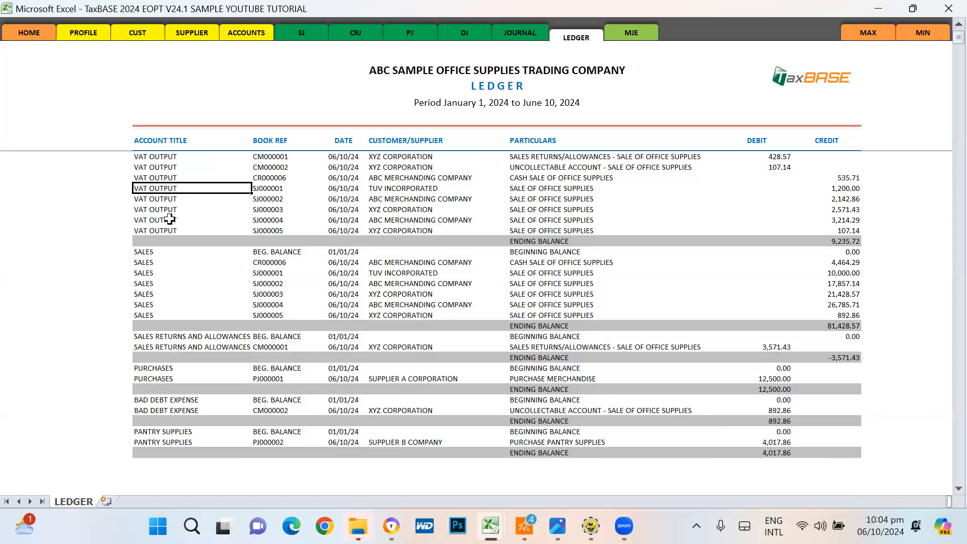
left_click(162, 284)
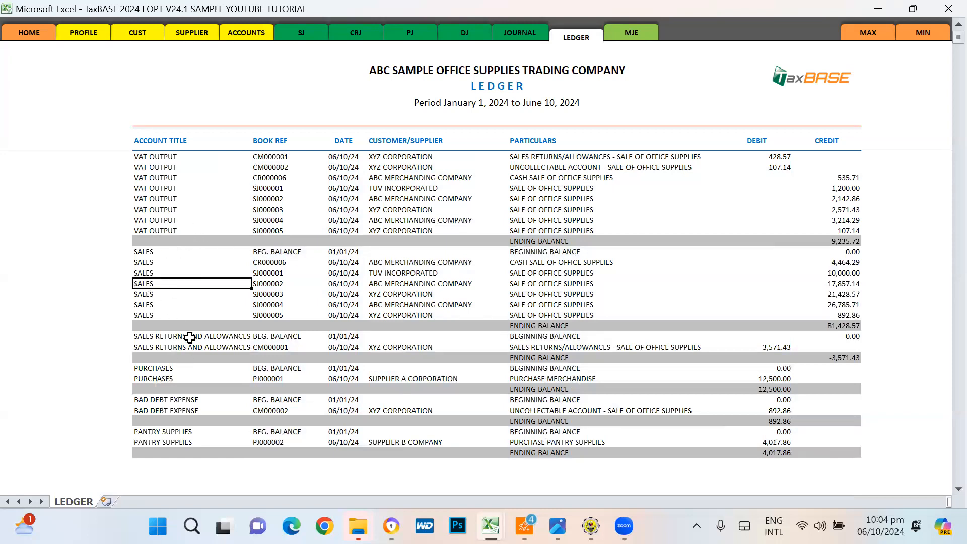
left_click(206, 371)
left_click(204, 431)
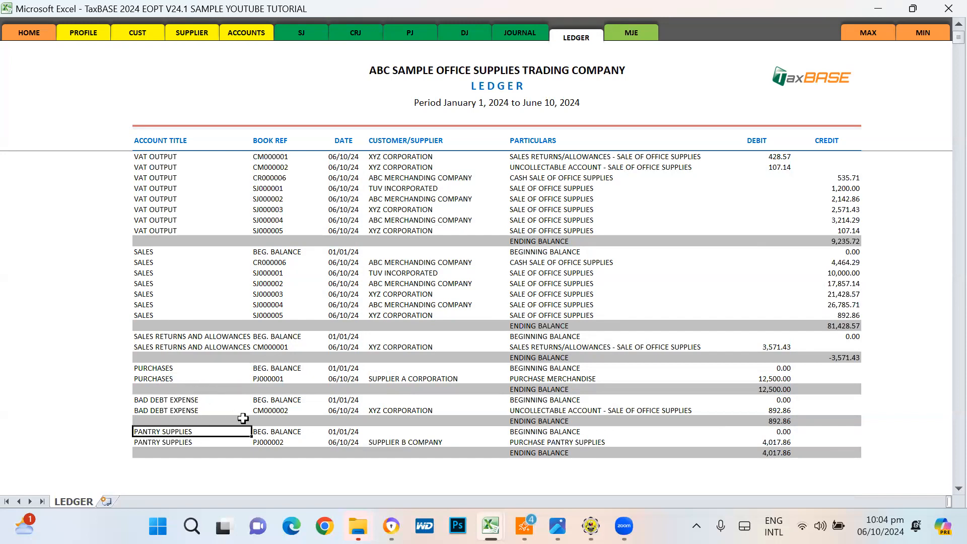
scroll(408, 358, "up", 1)
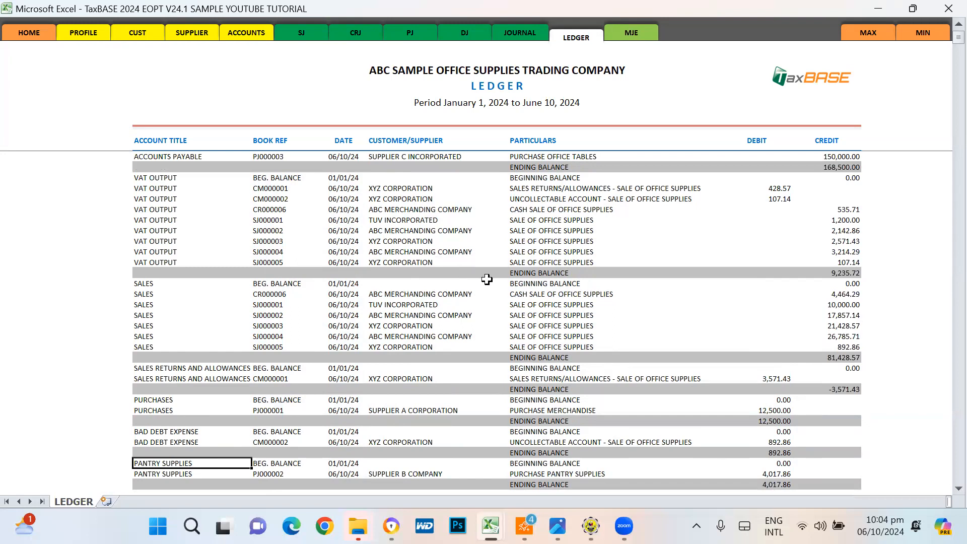
left_click(505, 274)
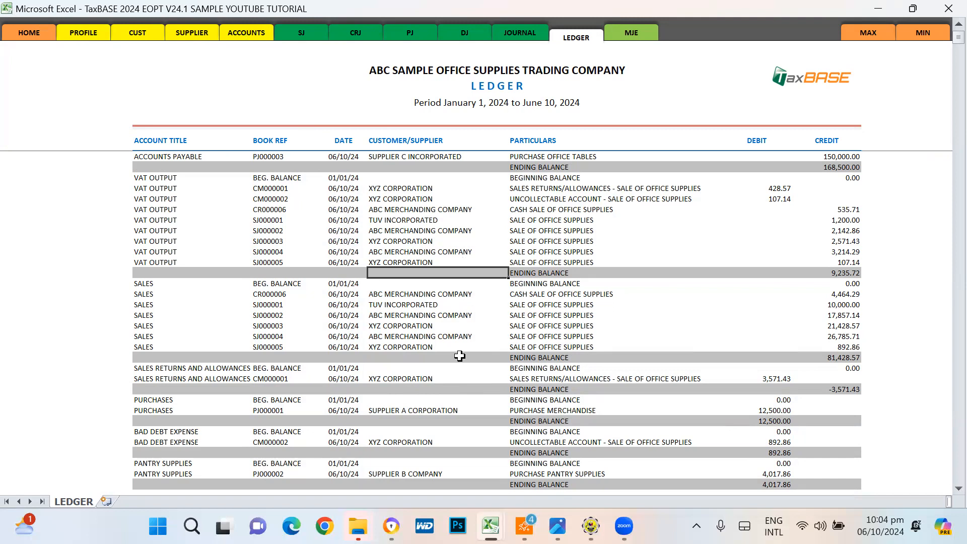
- Review the customer, supplier and account title listings, including the beginning balance of Cash in Bank
left_click(137, 32)
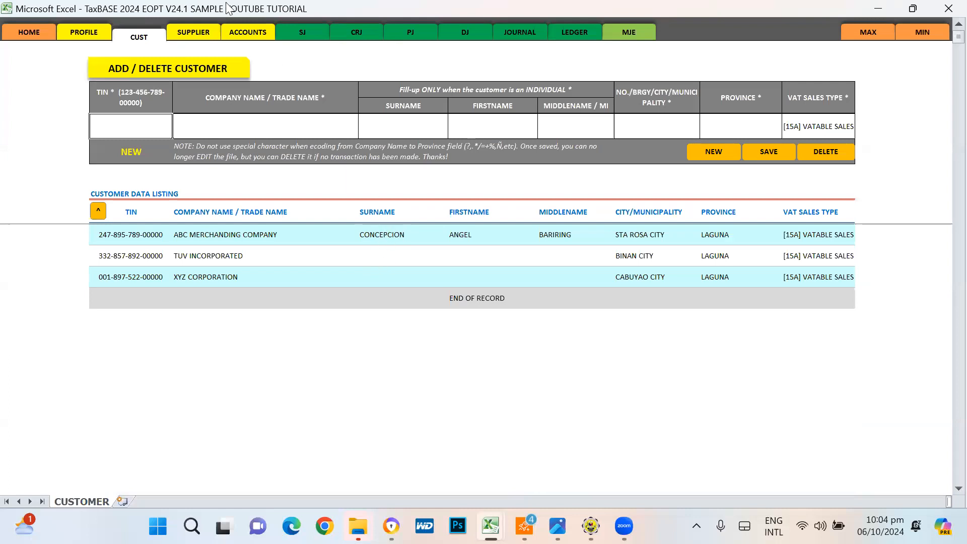
left_click(193, 32)
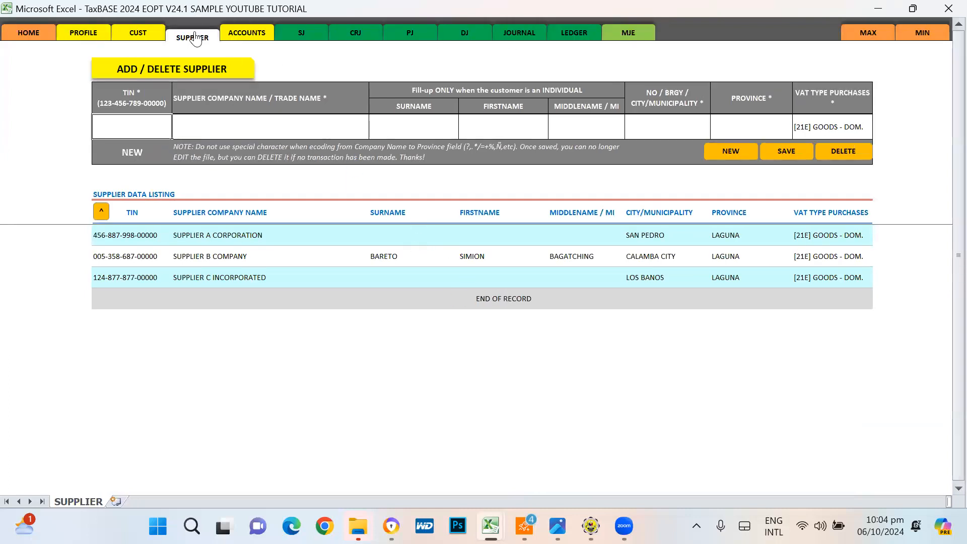
left_click(247, 32)
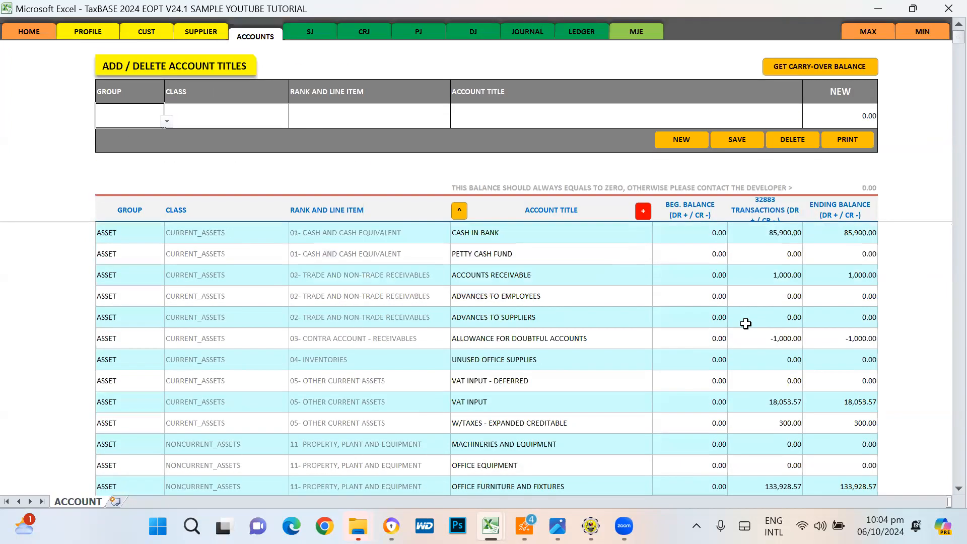
left_click(707, 236)
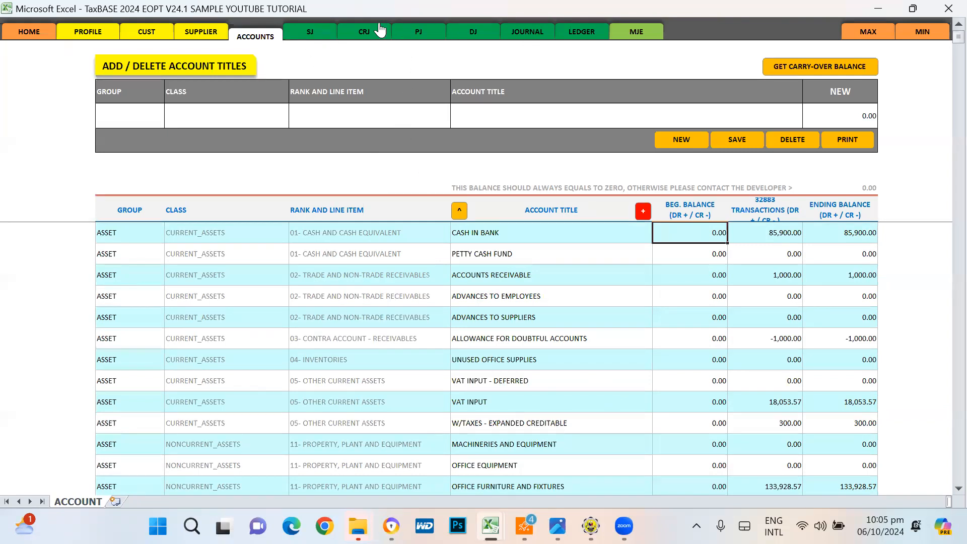
- Save the workbook data and let the save proceed
left_click(469, 43)
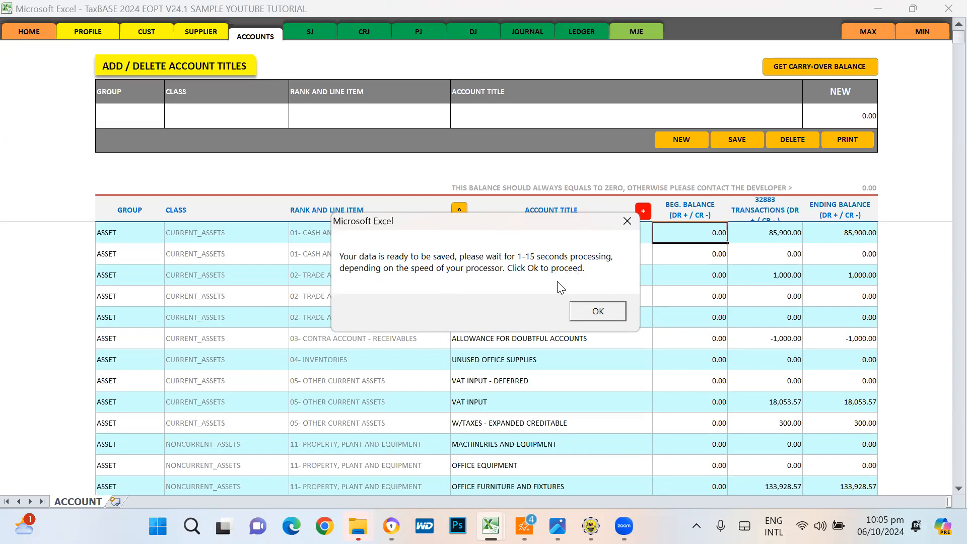
left_click(604, 311)
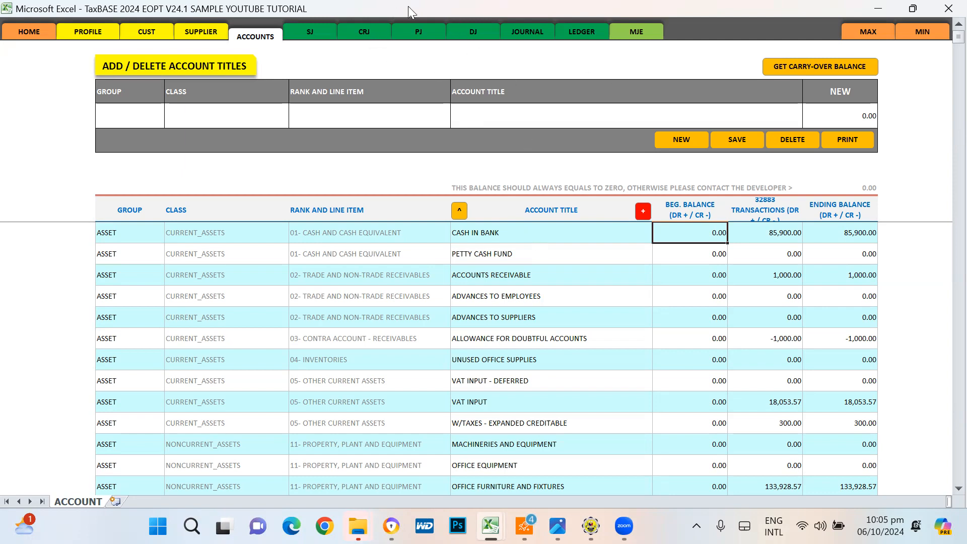
- Recall posted entry PJ000001 in the Purchase Journal and open its printable payable voucher
left_click(422, 34)
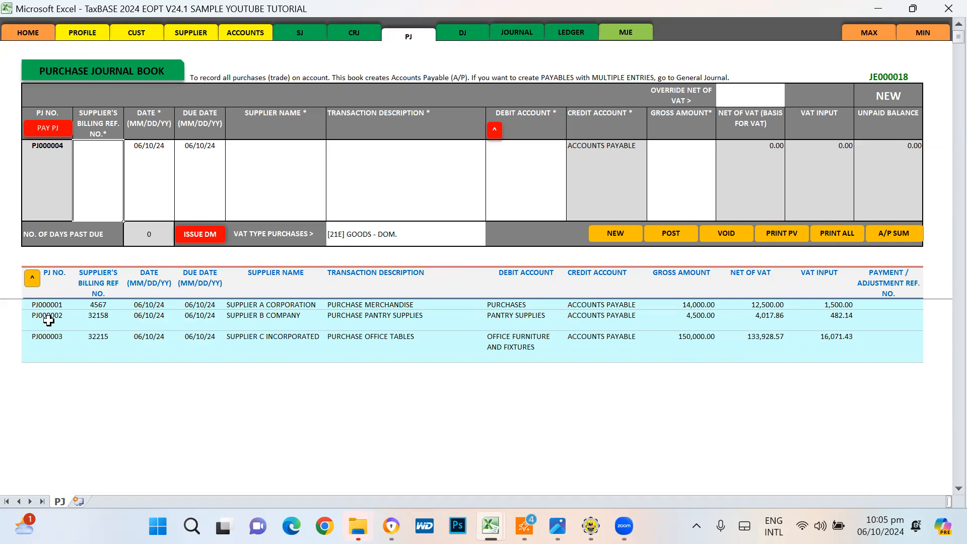
left_click(48, 305)
left_click(32, 278)
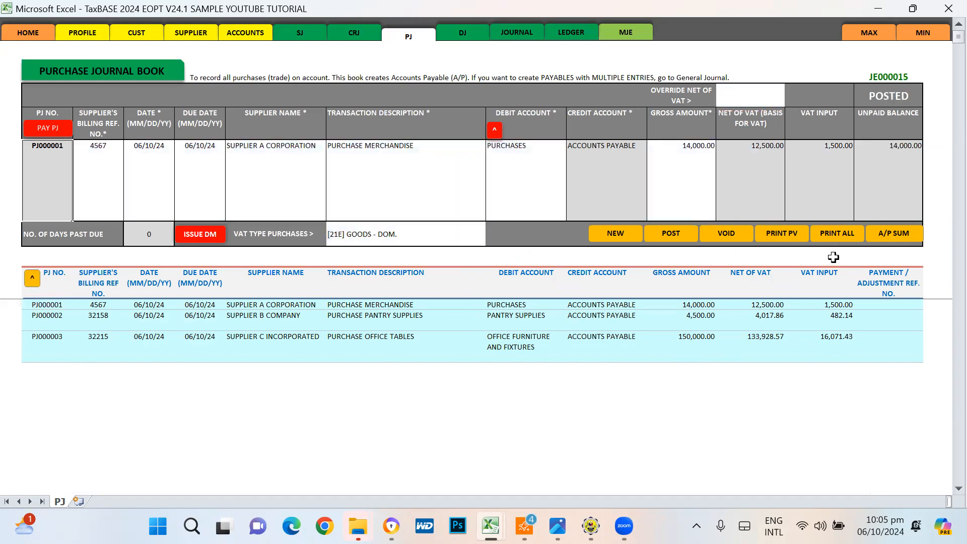
left_click(779, 231)
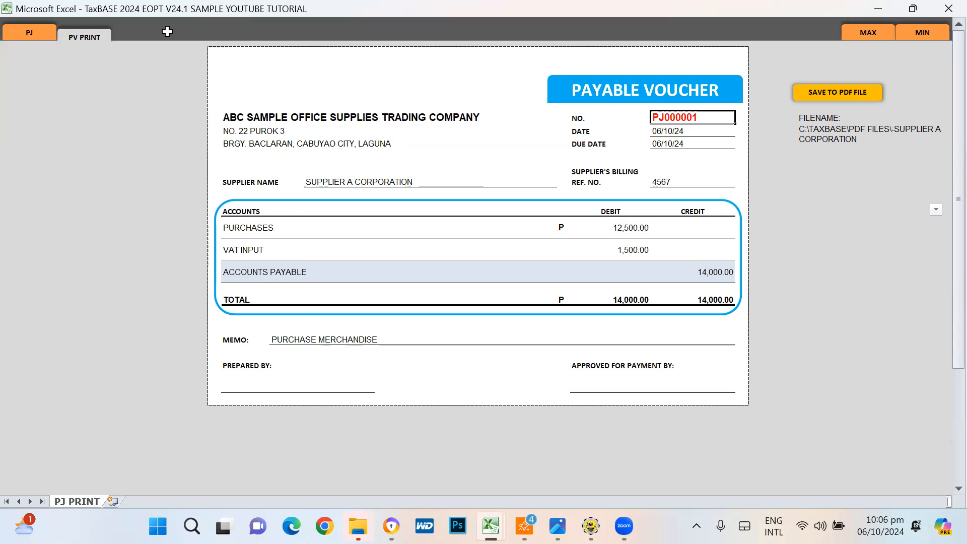
- Return to the Purchase Journal from the voucher and recall posted entry PJ000003
left_click(29, 32)
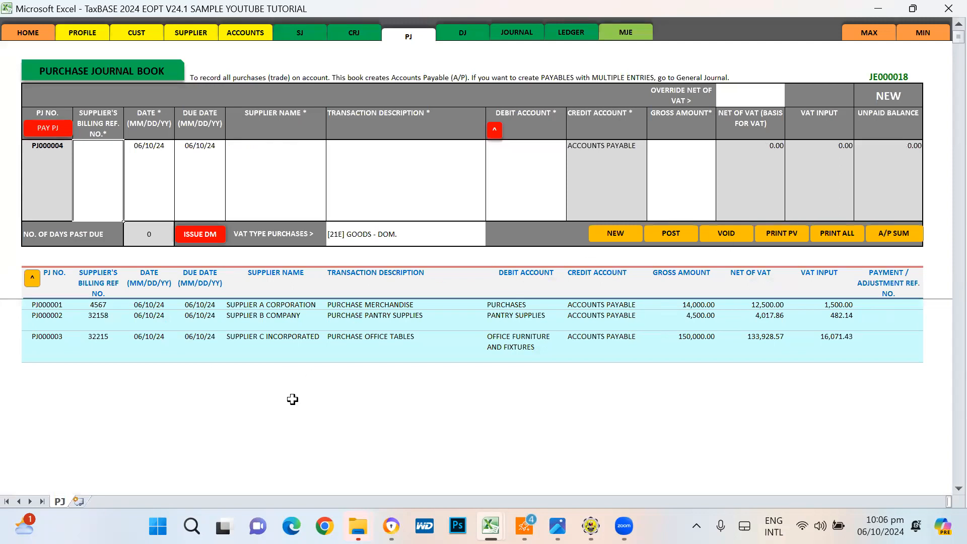
left_click(49, 339)
left_click(32, 282)
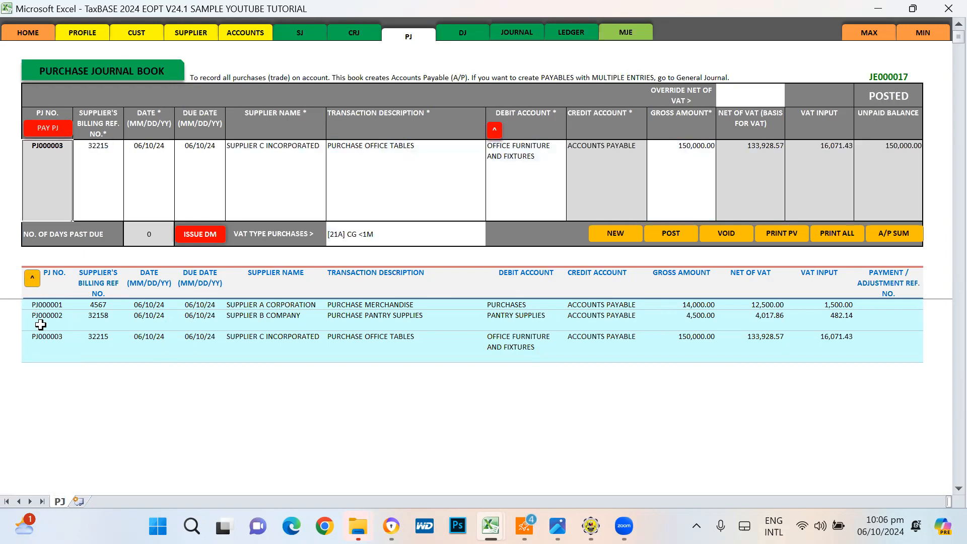
- Recall purchase entry PJ000002 for the pantry supplies and void it, then check its adjustment reference in the listing
left_click(53, 315)
left_click(32, 282)
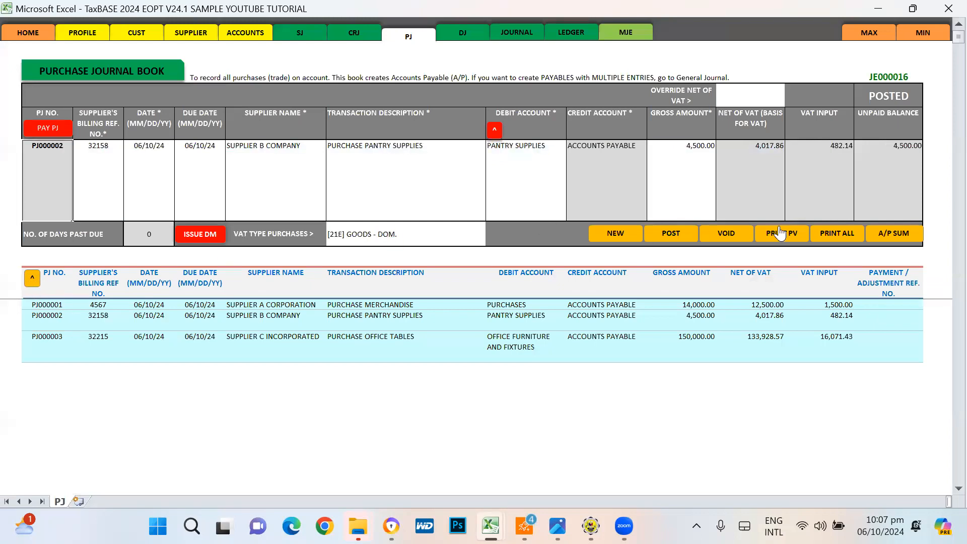
left_click(725, 237)
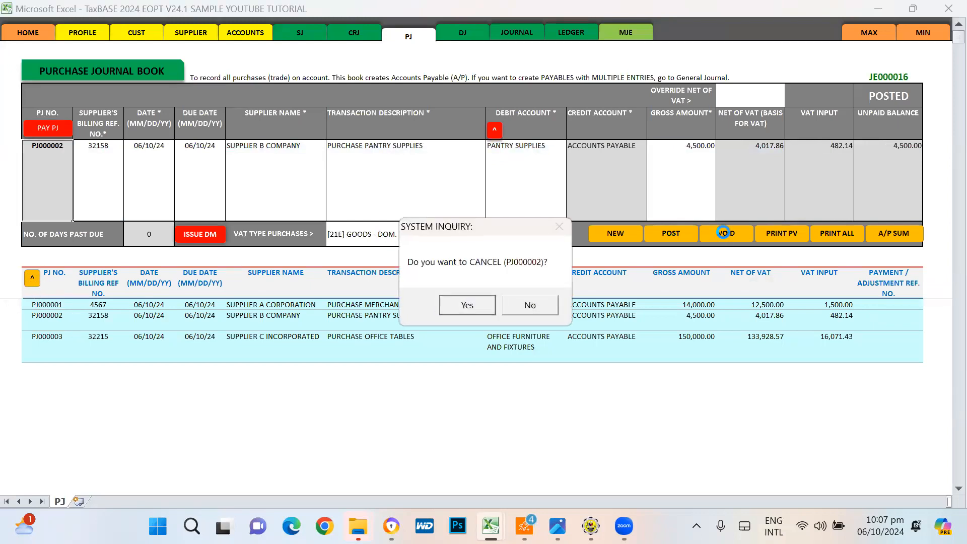
left_click(459, 306)
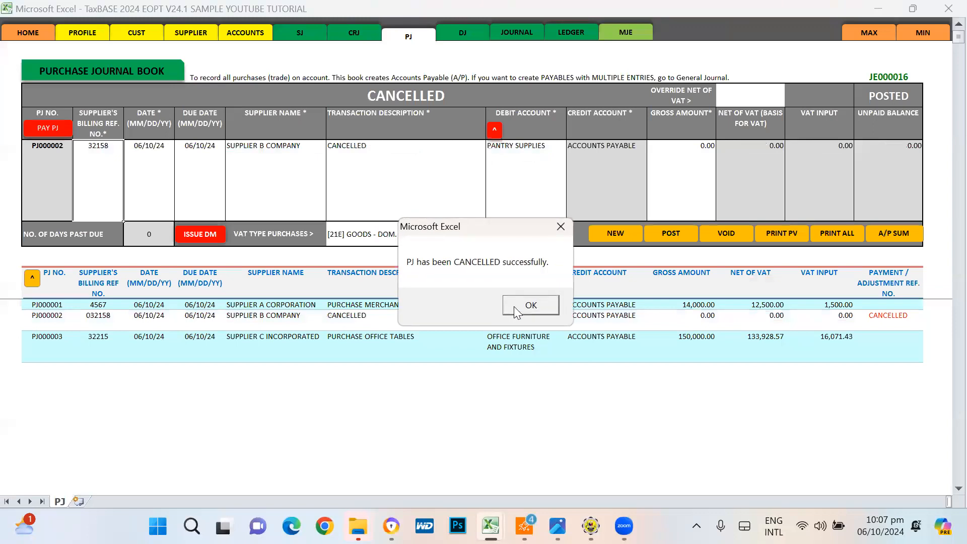
left_click(517, 308)
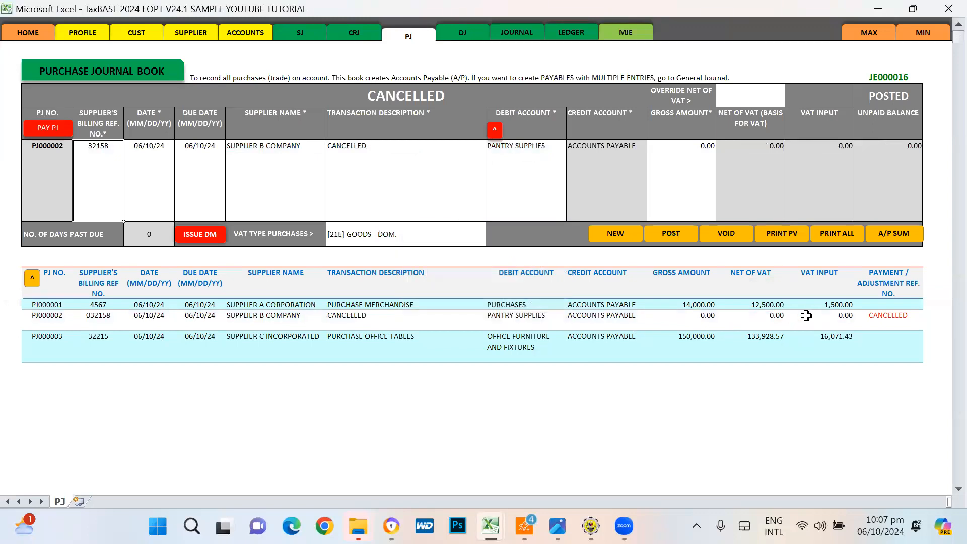
left_click(880, 316)
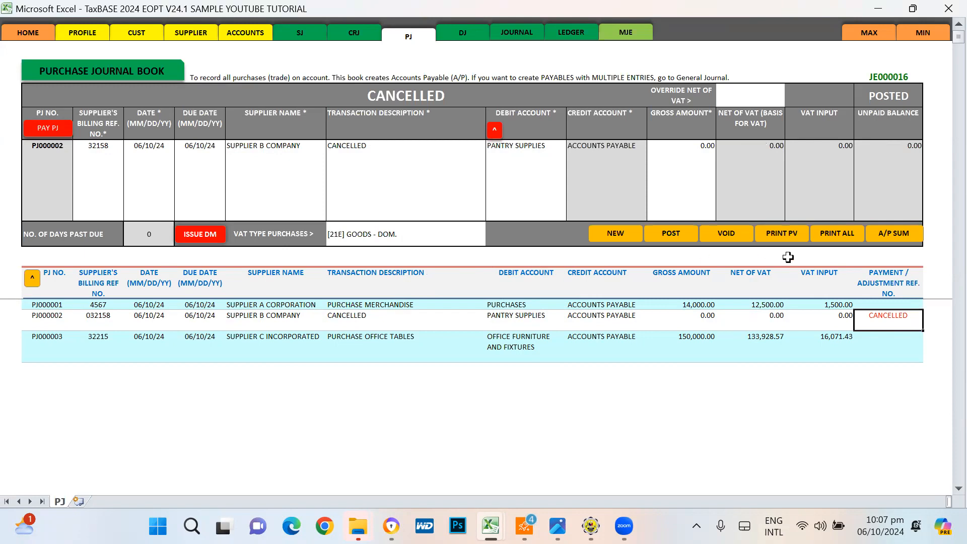
- Recall posted purchase entry PJ000001 from Supplier A Corporation into the Purchase Journal form
left_click(55, 305)
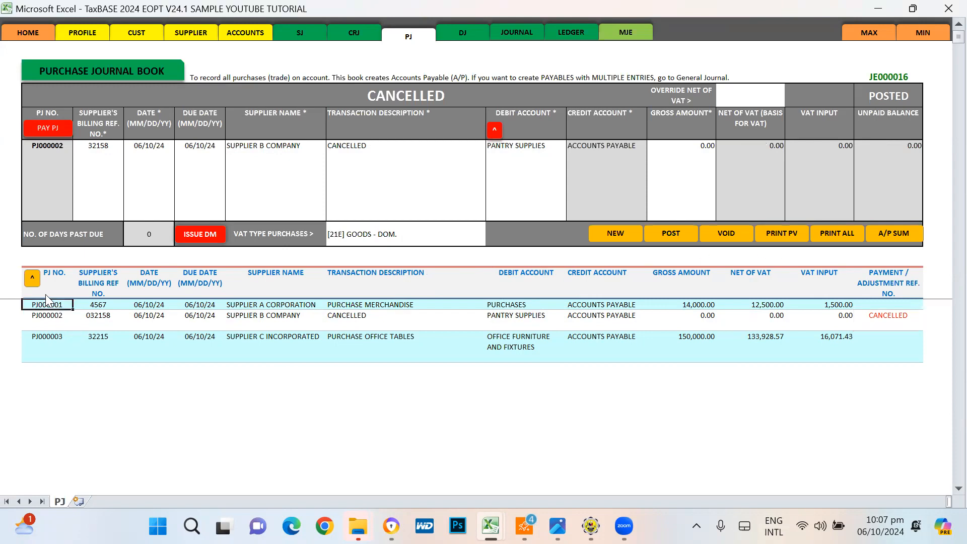
left_click(32, 278)
left_click(47, 168)
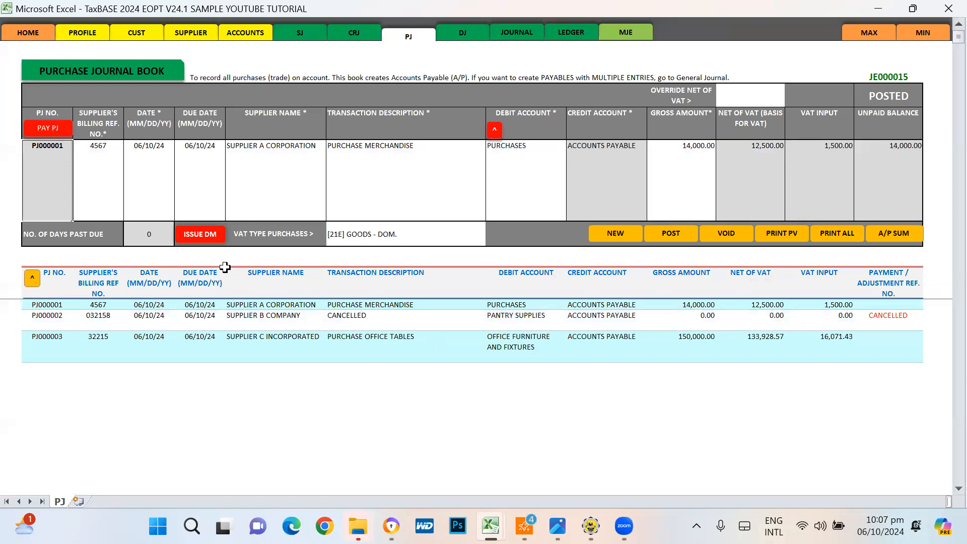
- Start paying PJ000001 in the Disbursement Journal and enter CK#00025 as its check reference
left_click(47, 132)
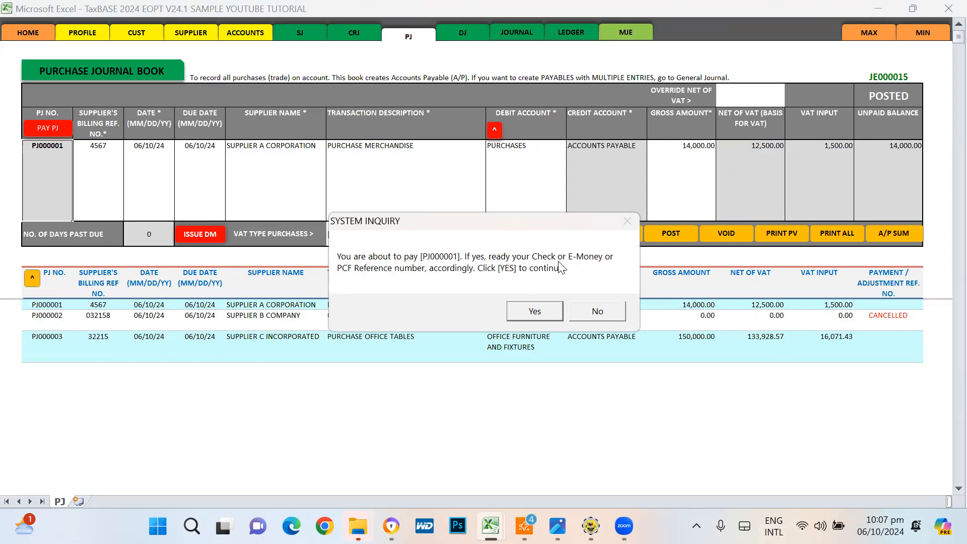
left_click(535, 311)
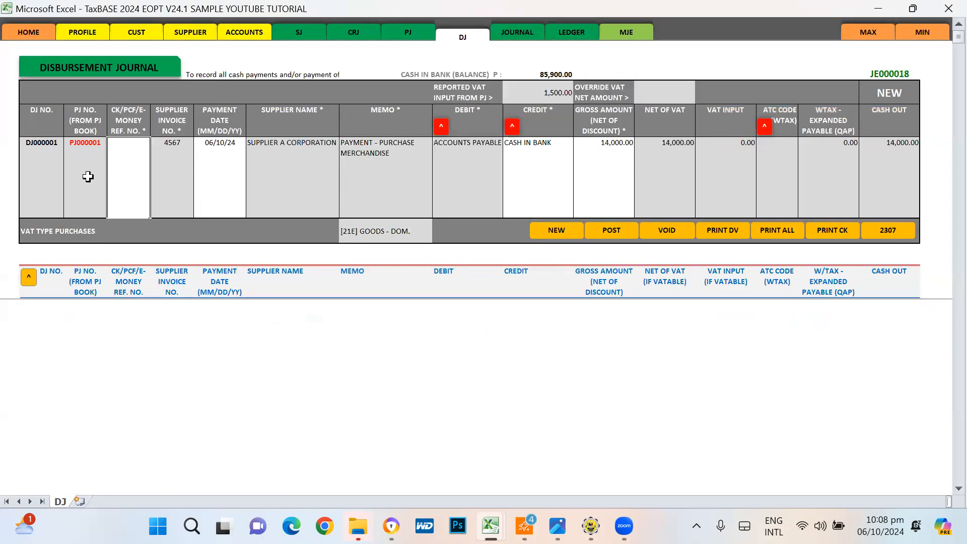
type("C")
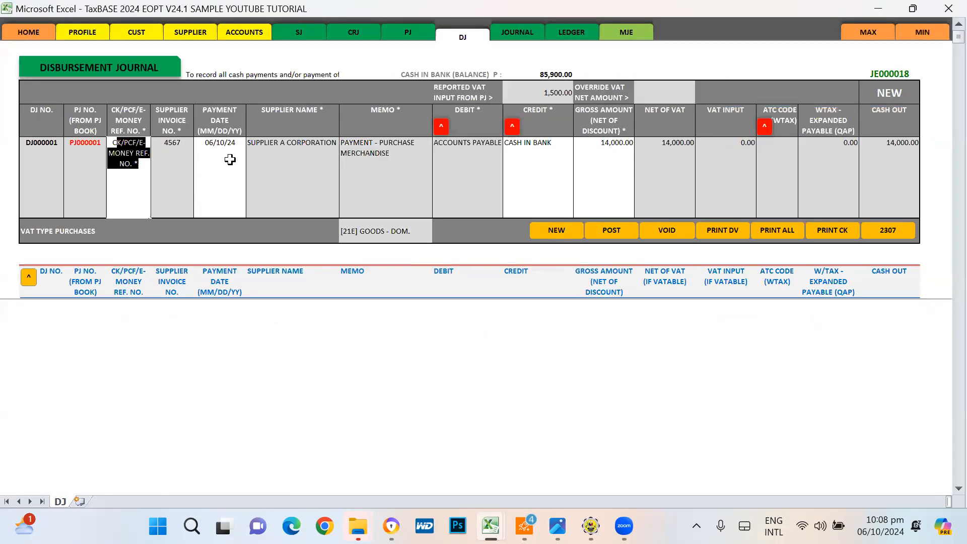
type("K#00025")
key("Return")
key("Up")
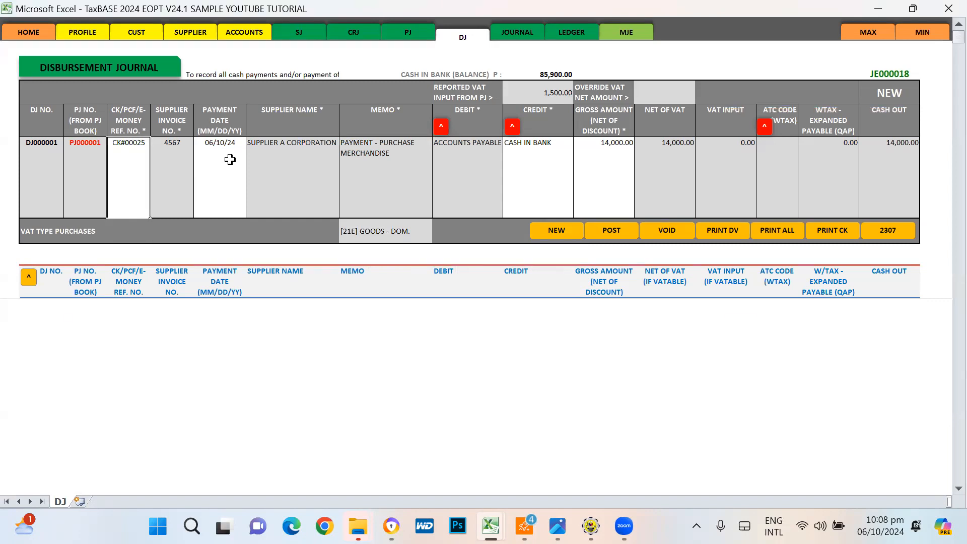
key("Tab")
key("shift+Tab")
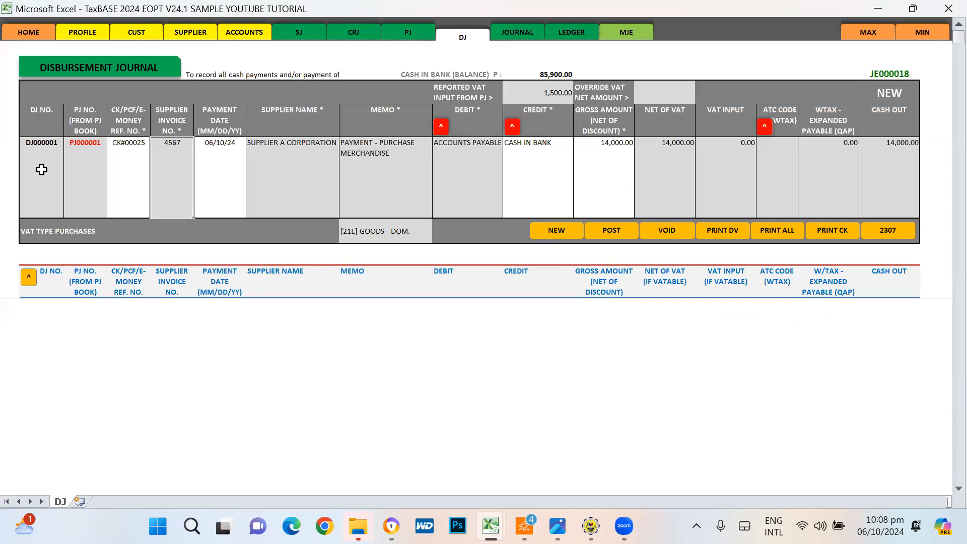
- Review the disbursement's PJ number, supplier invoice, supplier, memo and debit account, and the accounts available for its credit side
left_click(91, 154)
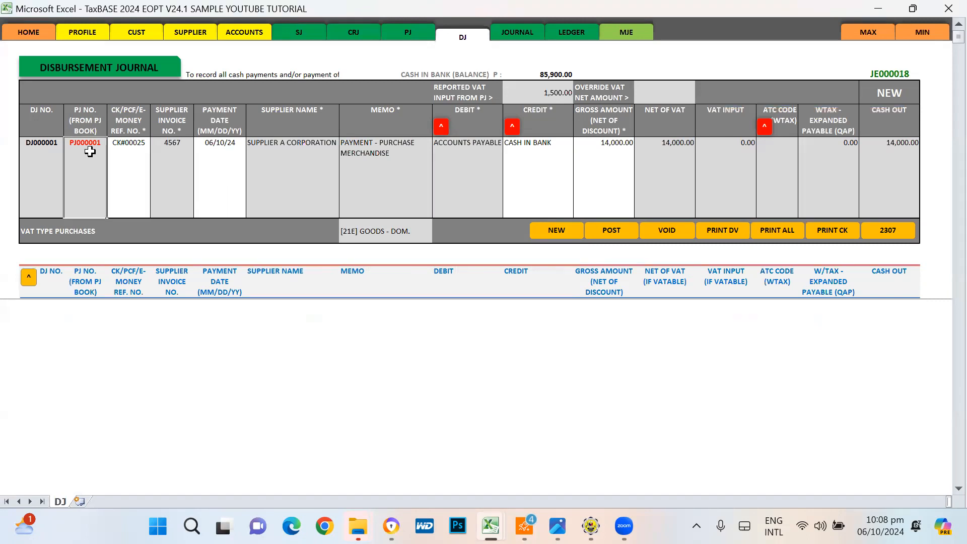
left_click(174, 152)
left_click(299, 159)
left_click(385, 160)
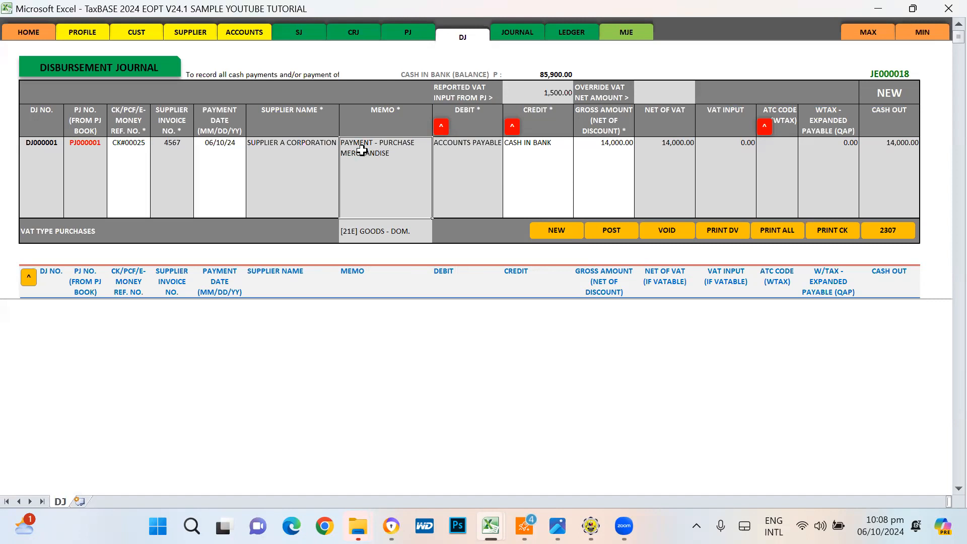
left_click(488, 160)
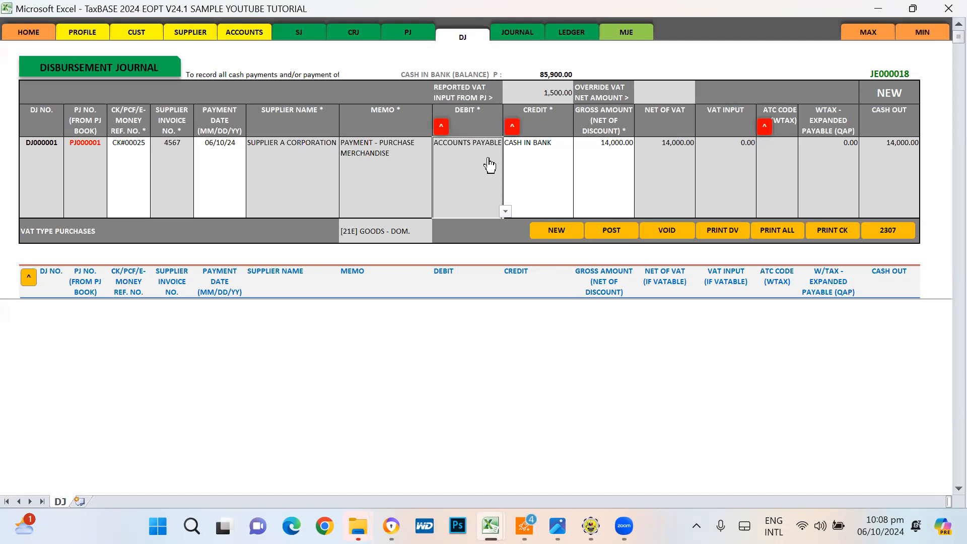
left_click(563, 155)
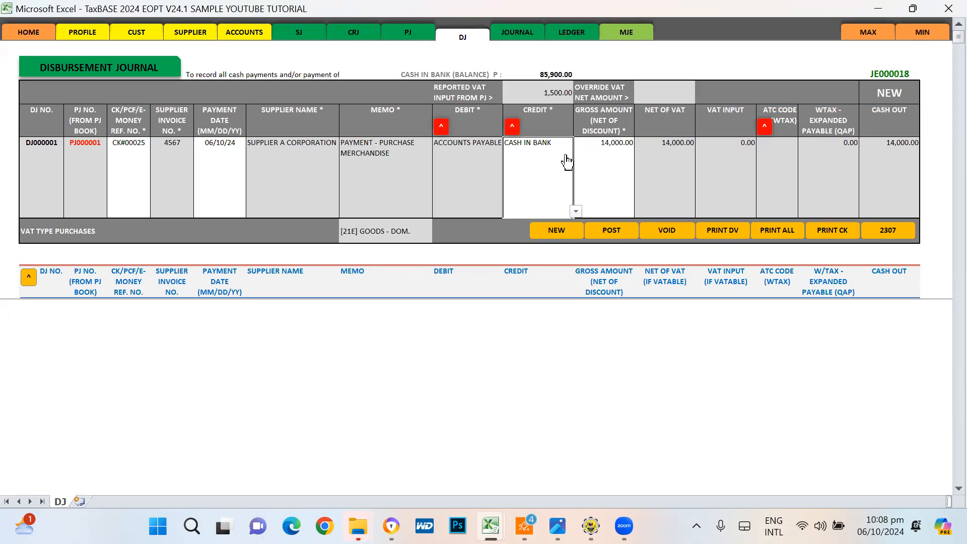
left_click(576, 211)
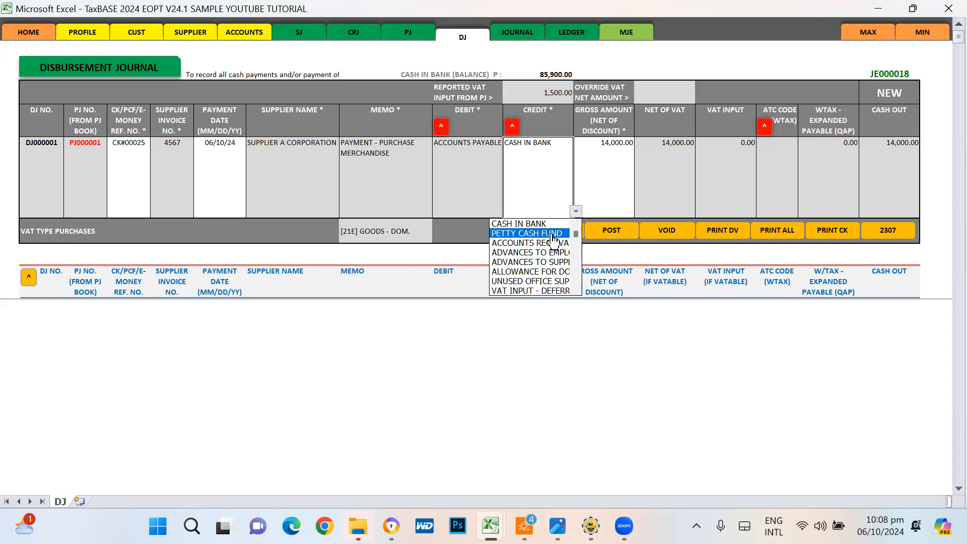
left_click(640, 177)
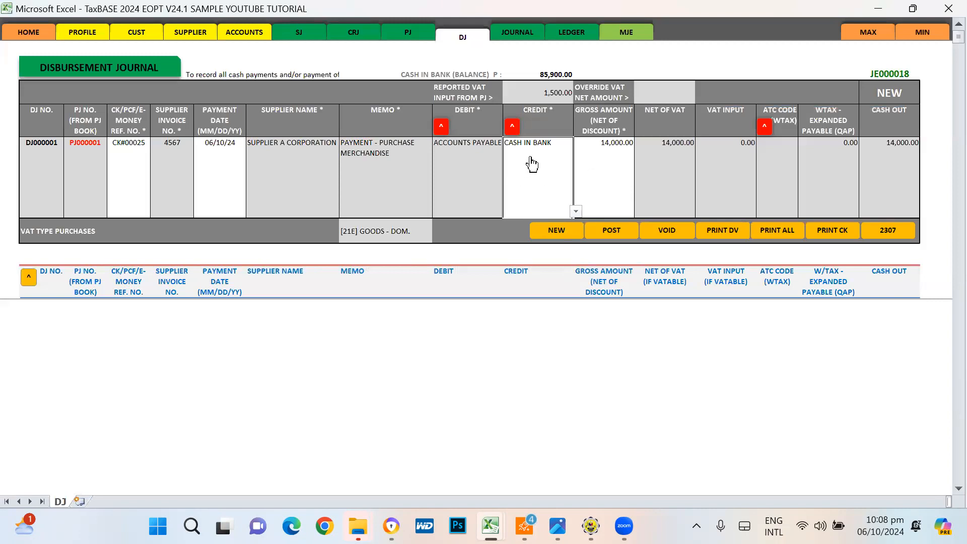
- Try a partial payment of 5,000 as the gross amount and restore the full 14,000
left_click(609, 156)
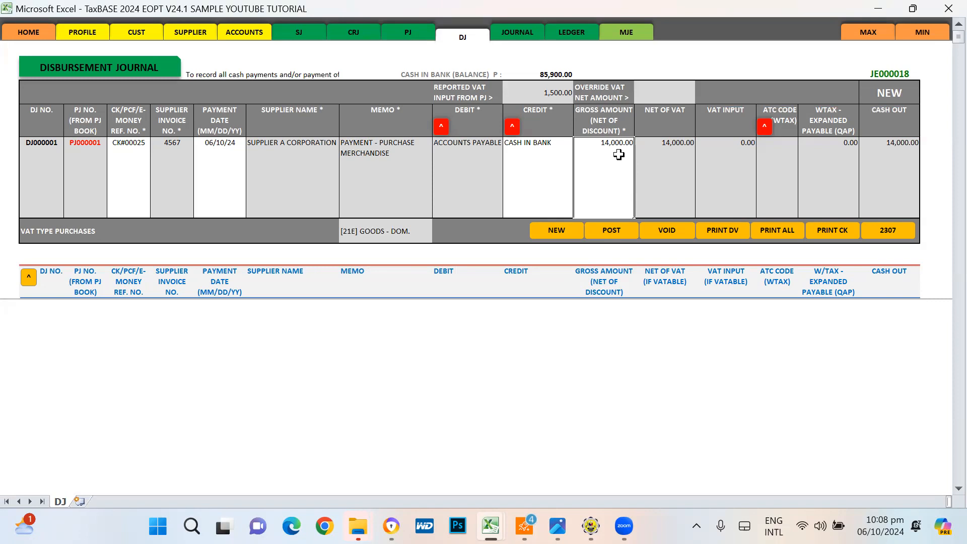
type("5,0")
type("00")
key("Return")
left_click(618, 150)
type("14,000")
key("Return")
- Apply corporate ATC code WC158, for goods bought by top withholding agents, to the Supplier A Corporation payment
left_click(778, 157)
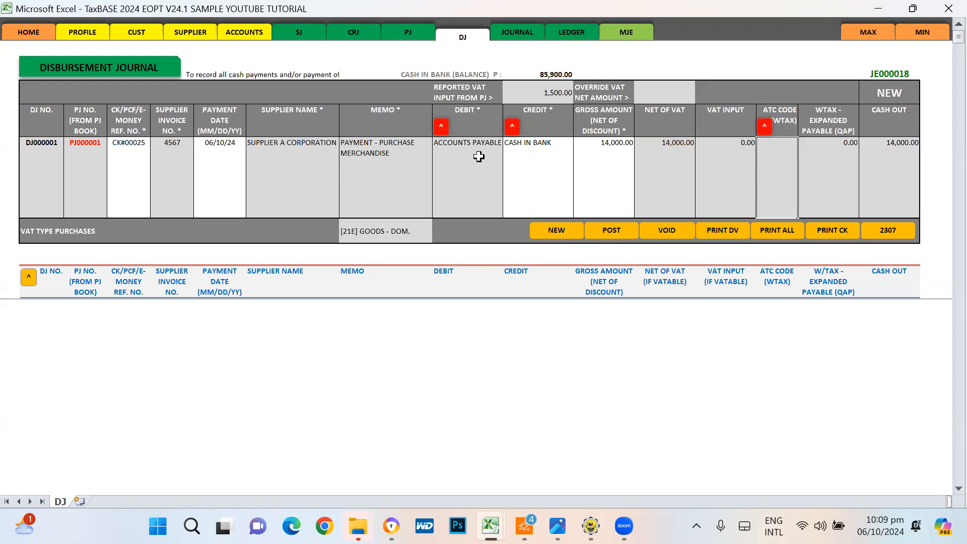
left_click(393, 157)
left_click(767, 163)
left_click(771, 128)
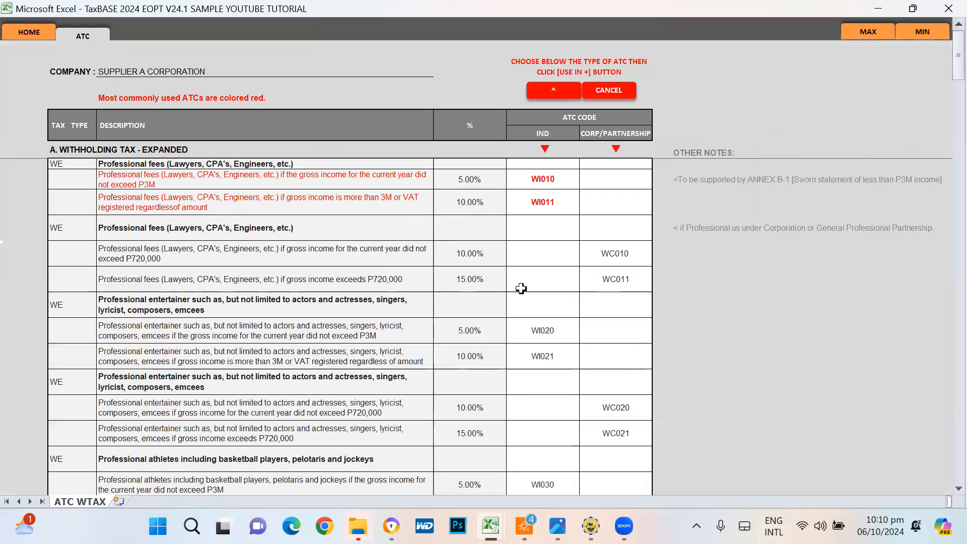
scroll(578, 322, "down", 10)
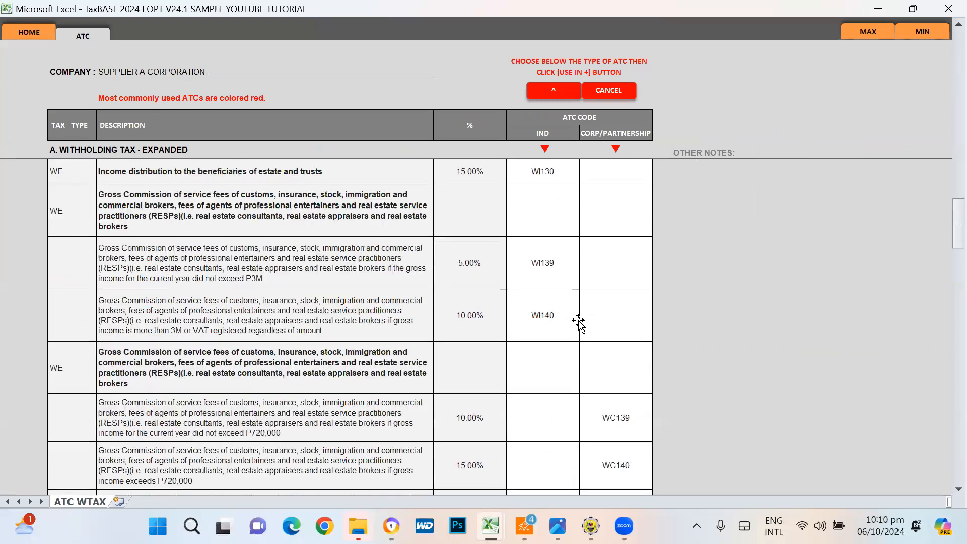
scroll(578, 323, "down", 15)
scroll(578, 322, "down", 5)
scroll(579, 323, "up", 10)
scroll(577, 323, "up", 6)
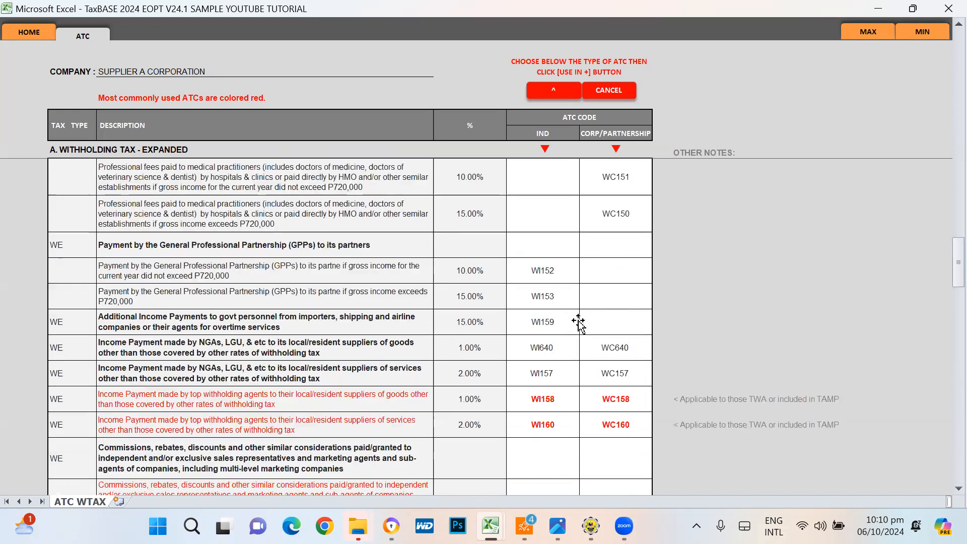
scroll(602, 216, "down", 3)
scroll(609, 300, "up", 2)
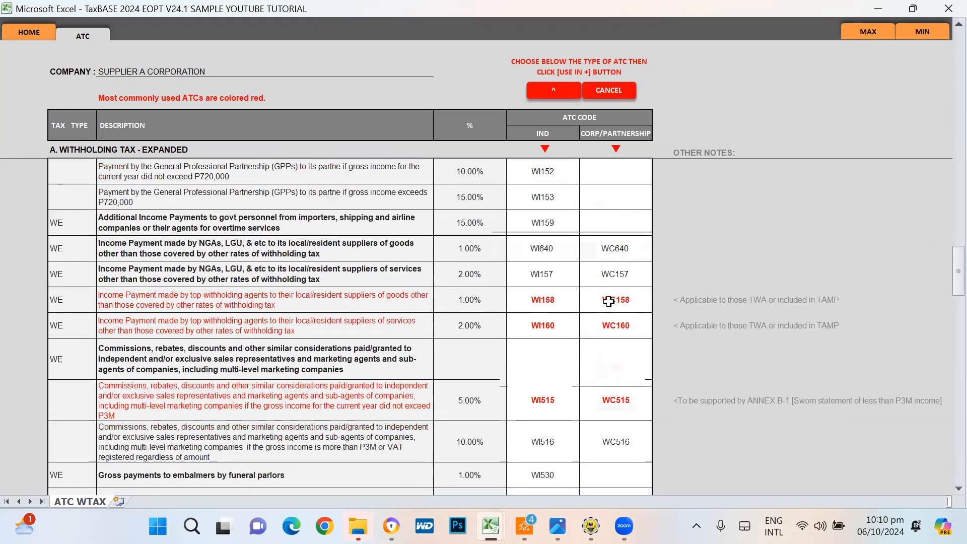
left_click(609, 302)
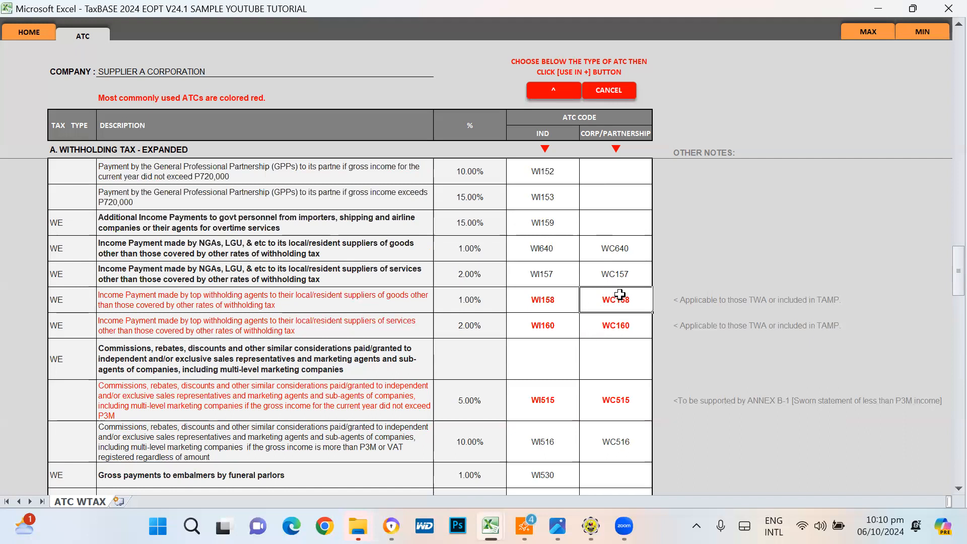
left_click(556, 93)
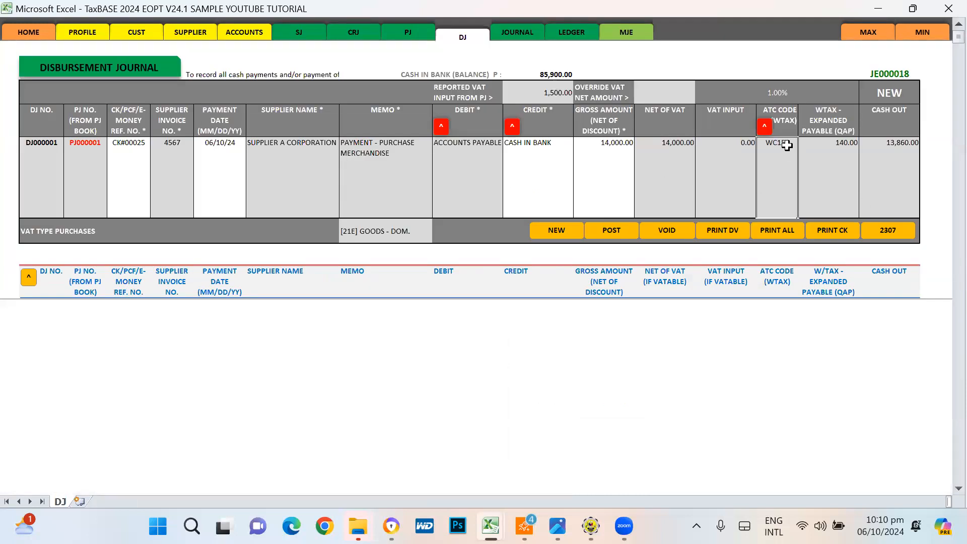
- Check the payment's withholding rate, withheld tax and cash-out amount, and post the disbursement entry
left_click(773, 86)
left_click(843, 154)
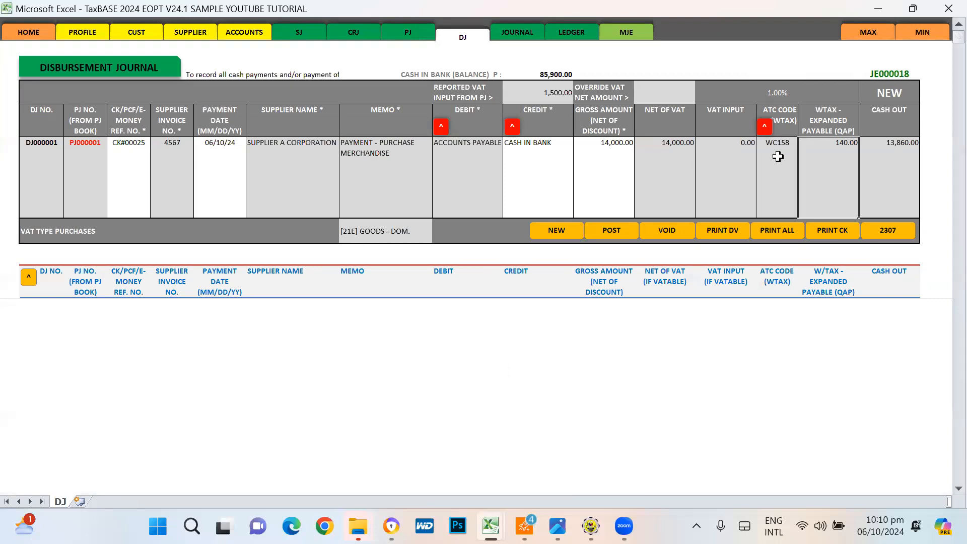
left_click(613, 148)
left_click(823, 148)
left_click(899, 148)
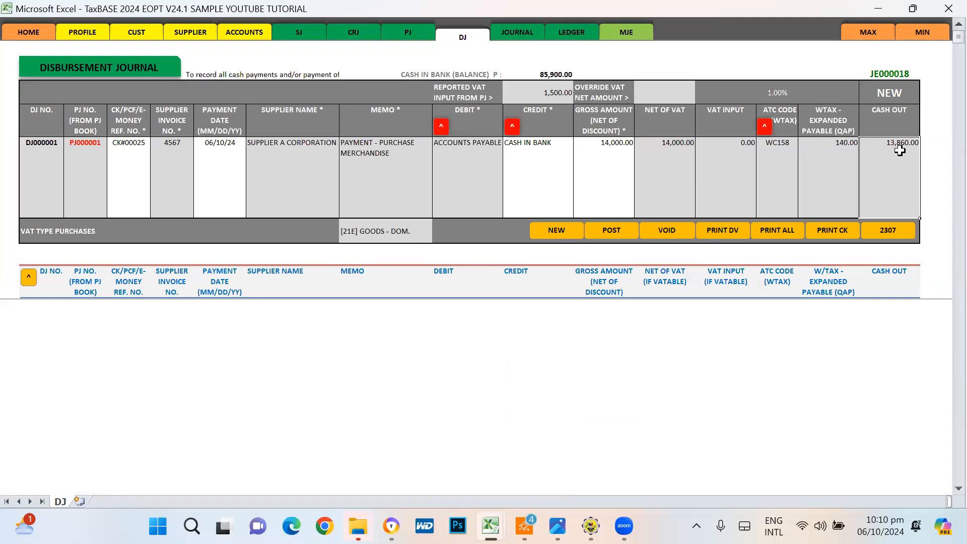
left_click(829, 160)
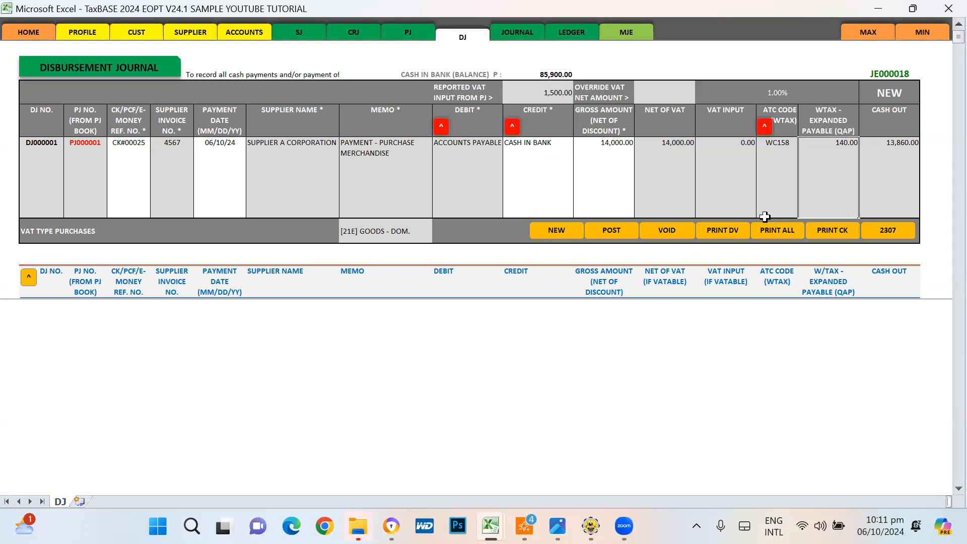
left_click(618, 232)
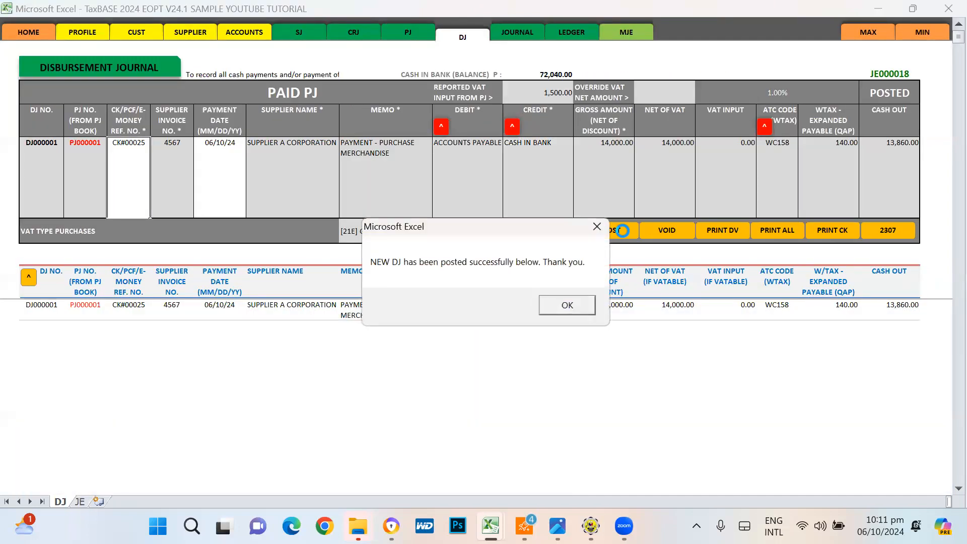
left_click(581, 308)
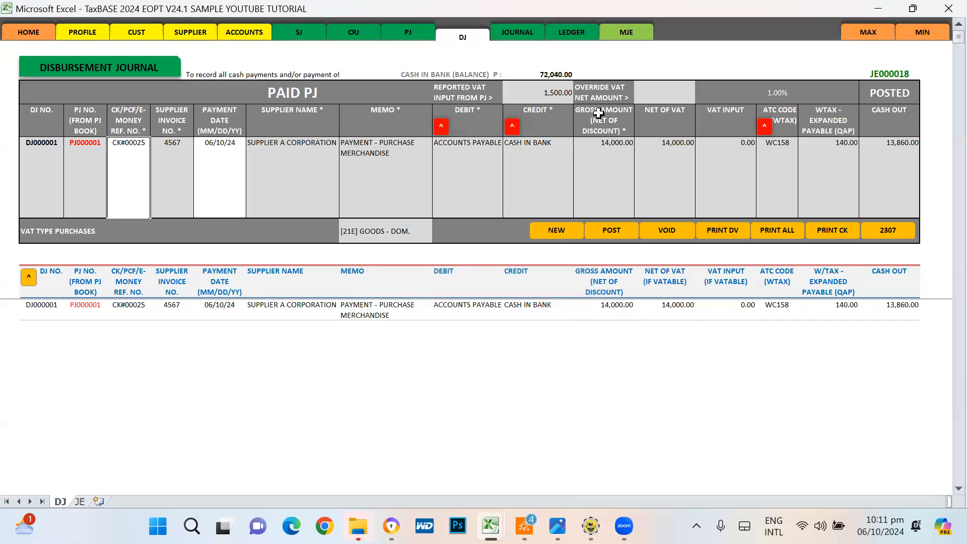
- Compare the Cash in Bank balance with the credit account of the posted disbursement
left_click(540, 69)
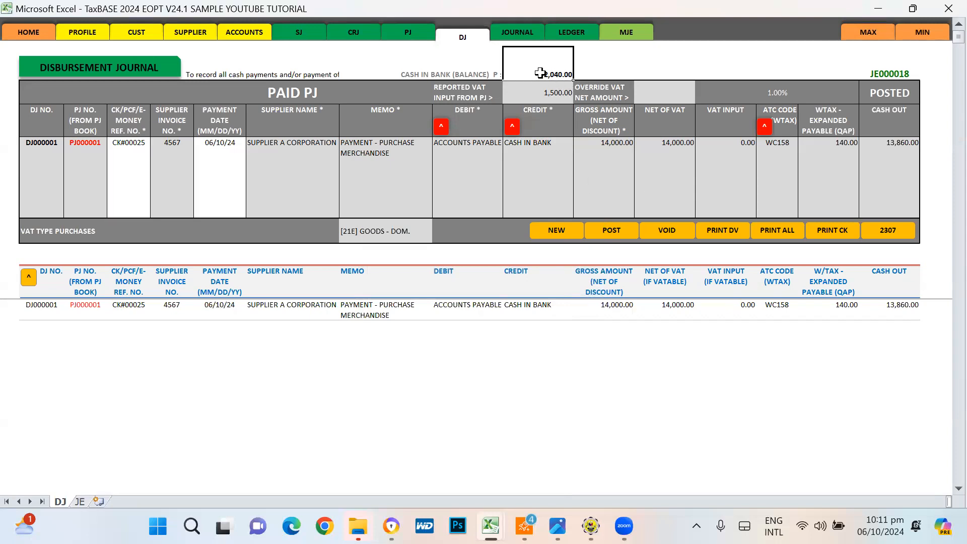
left_click(547, 155)
left_click(546, 70)
left_click(541, 148)
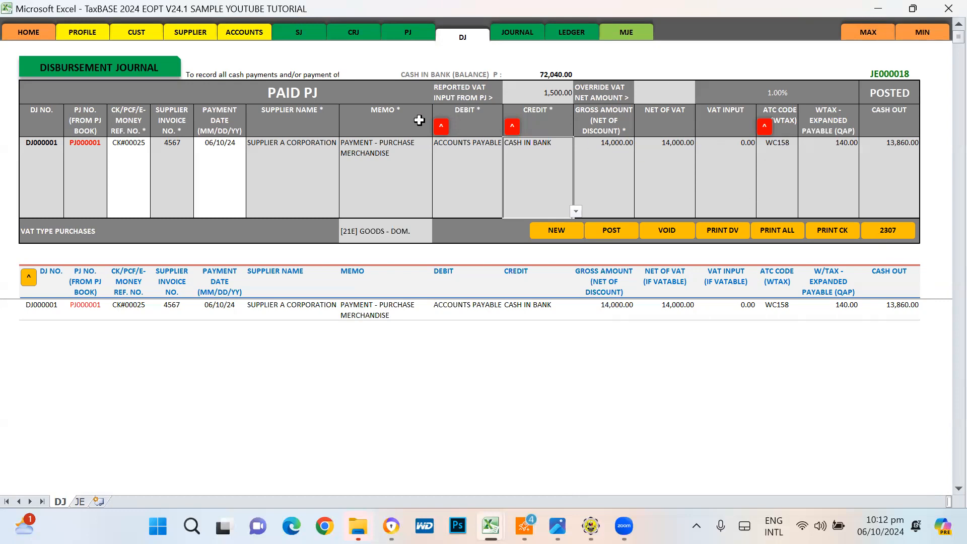
- Return to the Purchase Journal and check the payment reference recorded for PJ000001
left_click(89, 153)
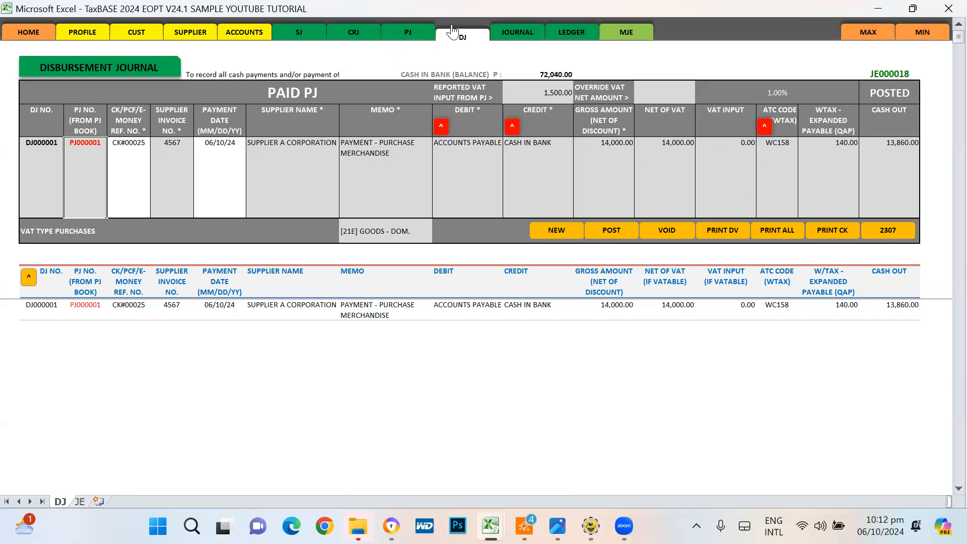
left_click(407, 32)
left_click(44, 306)
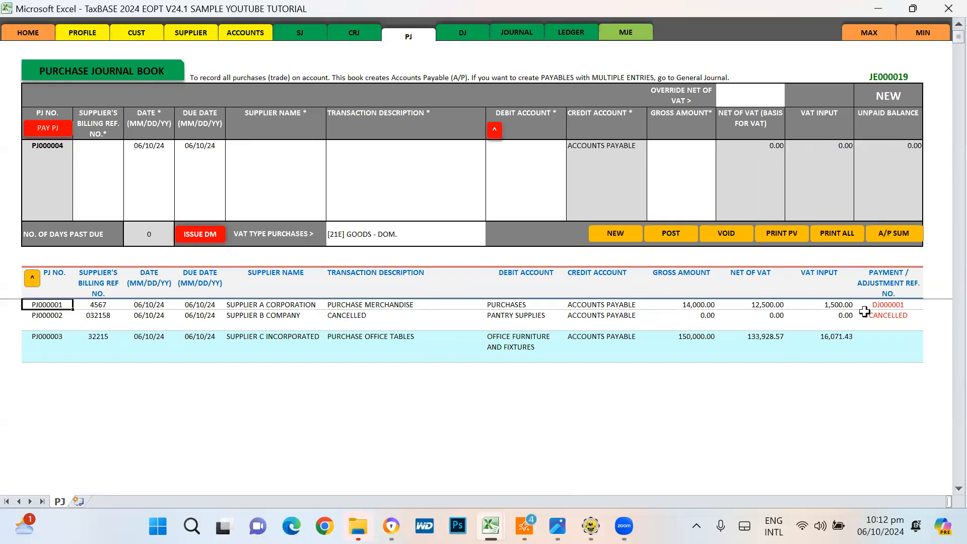
left_click(882, 305)
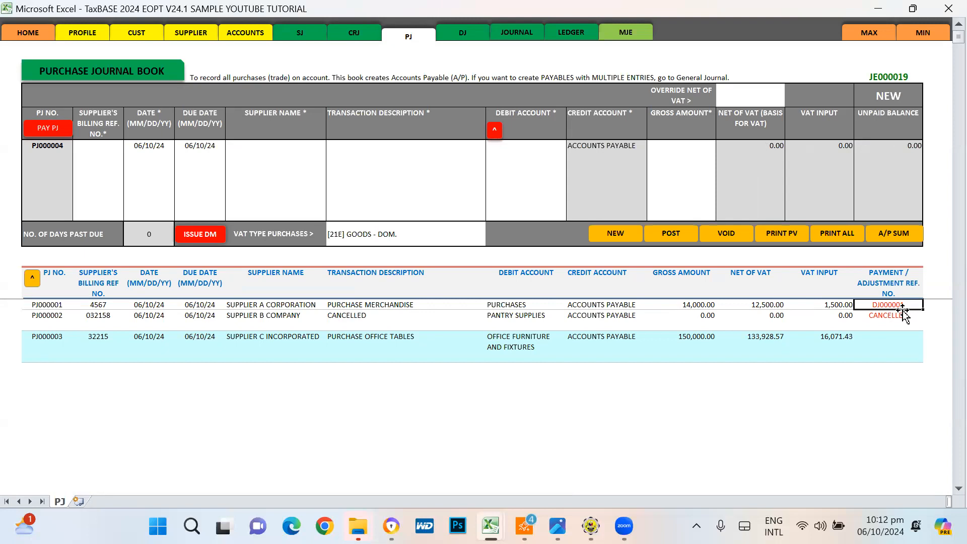
left_click(903, 310)
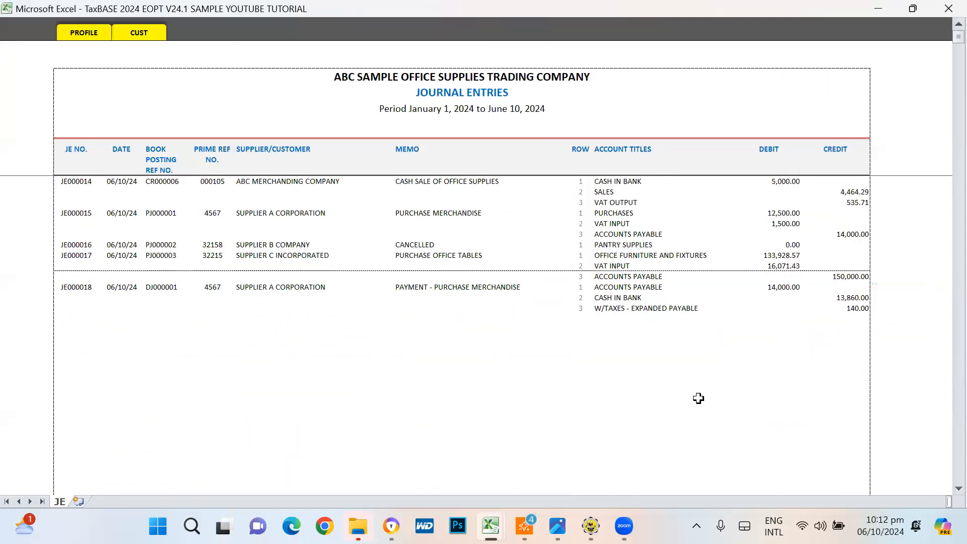
- Examine the account titles, debit and credits of the Supplier A Corporation payment entry JE000018 in the Journal Entries
left_click(69, 255)
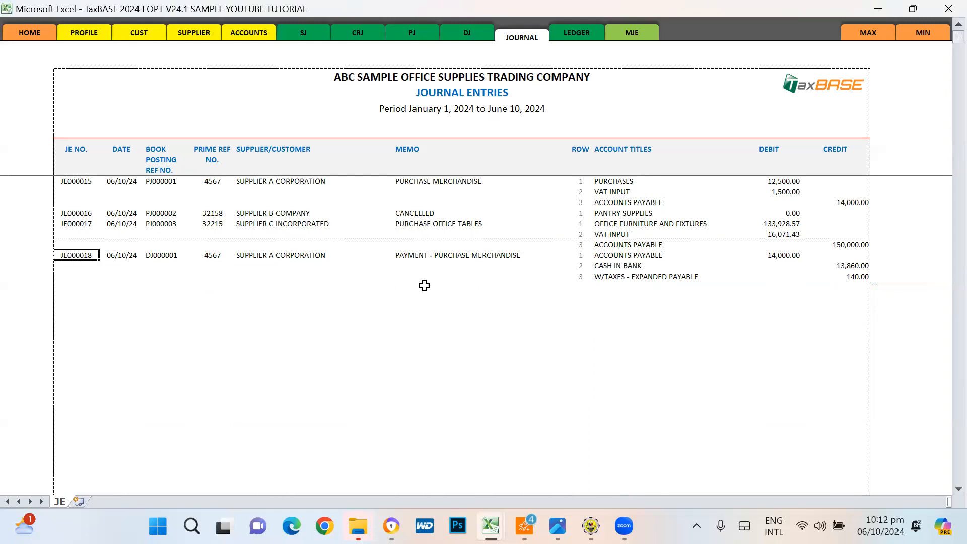
left_click(626, 255)
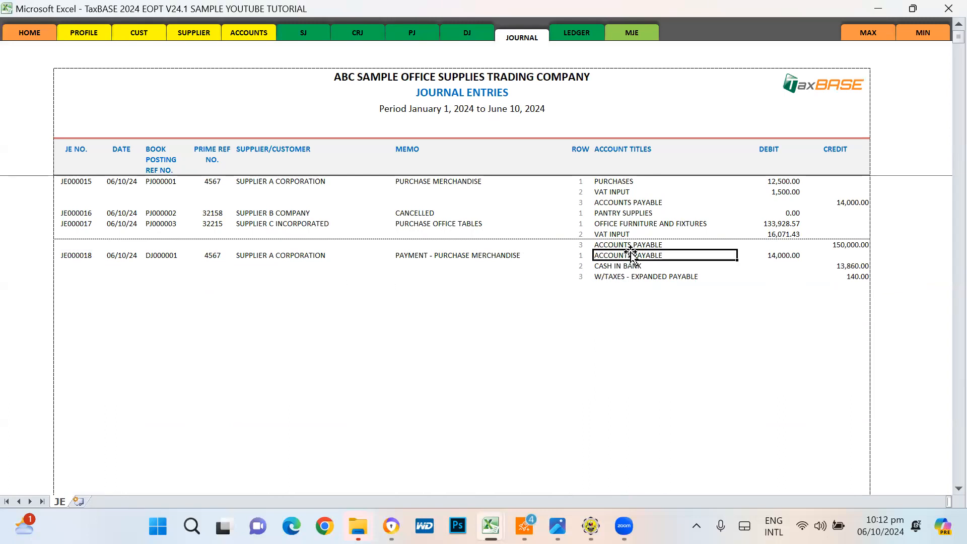
left_click(780, 255)
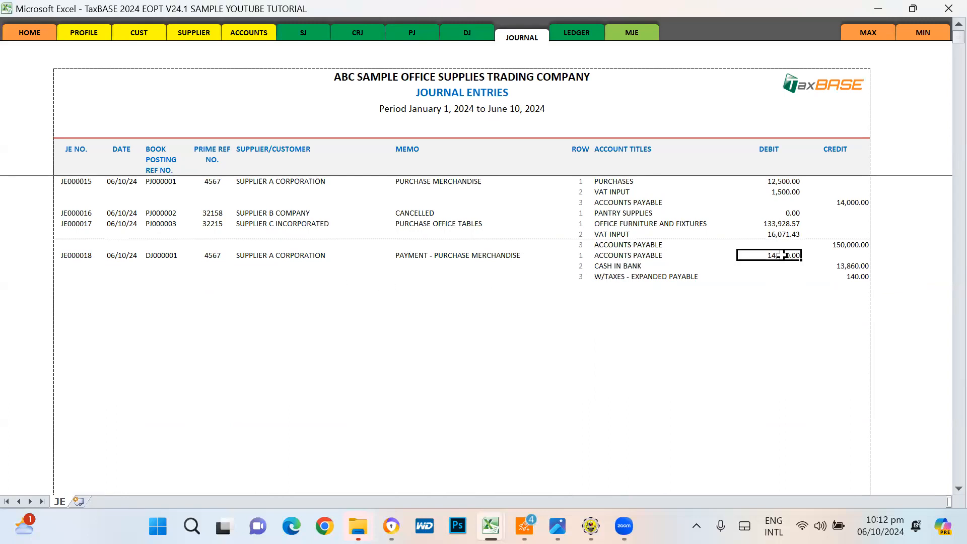
left_click(607, 267)
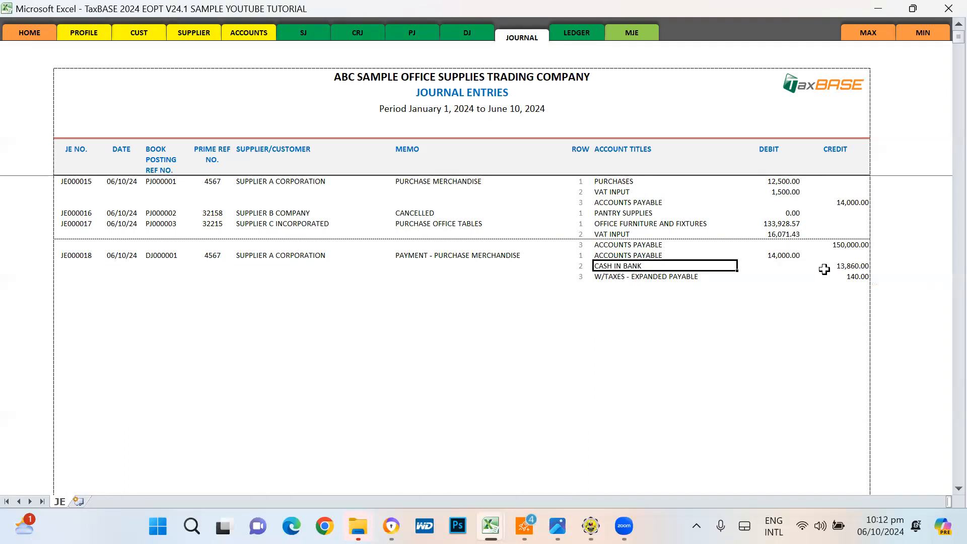
left_click(840, 265)
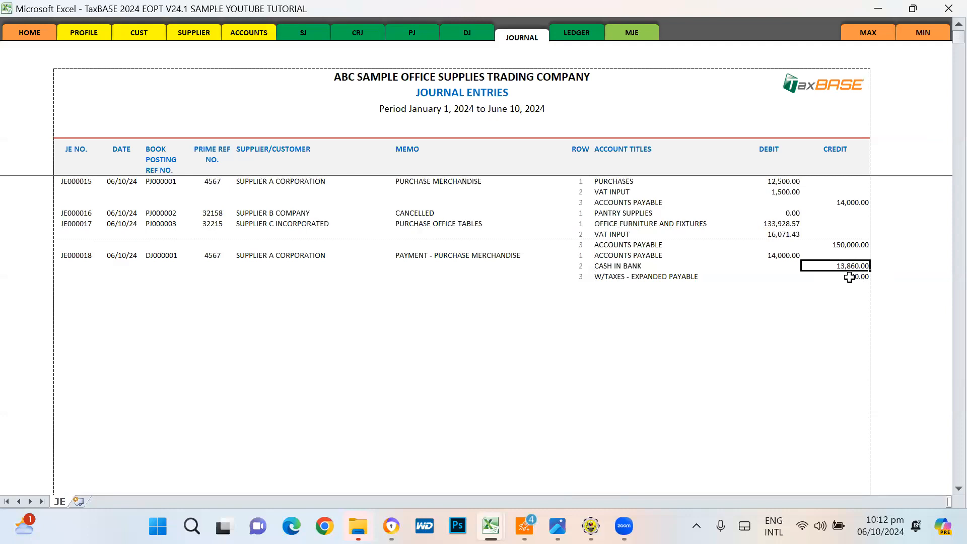
left_click(604, 287)
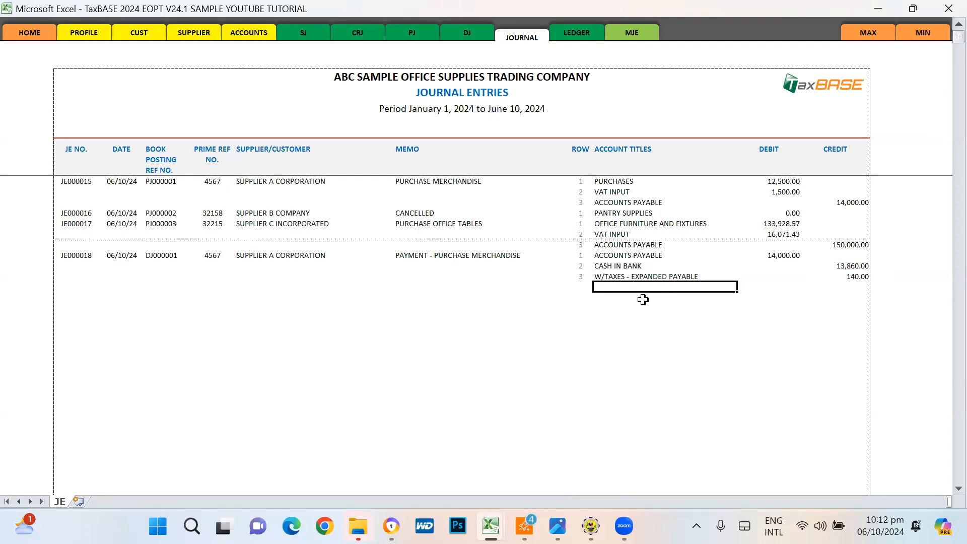
left_click(661, 274)
left_click(848, 278)
left_click(620, 285)
left_click(620, 276)
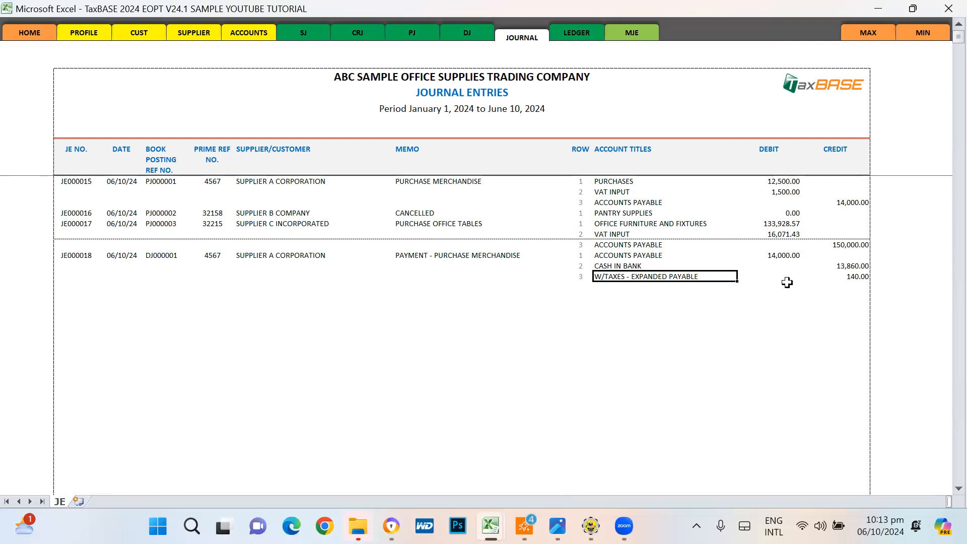
- Open the Ledger and update it with the latest journal entries
left_click(584, 37)
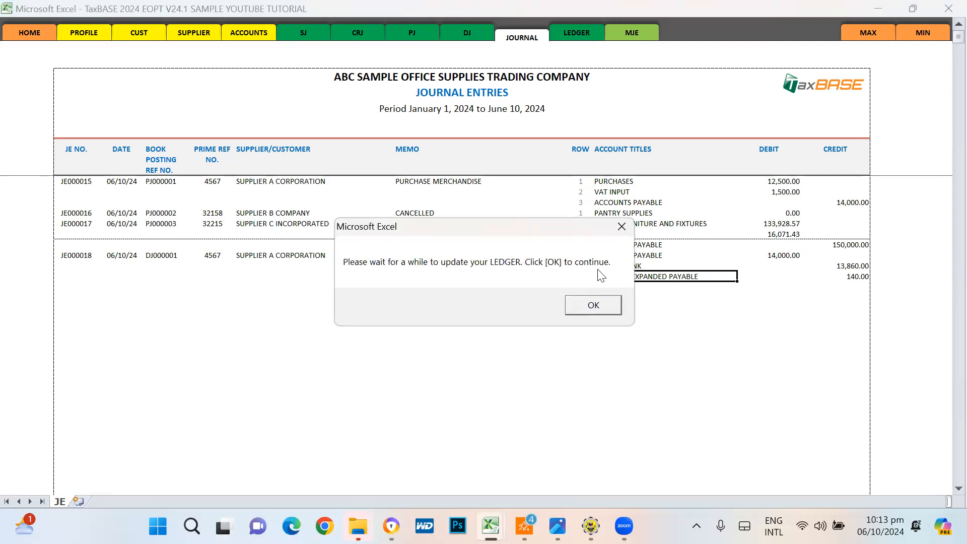
left_click(586, 306)
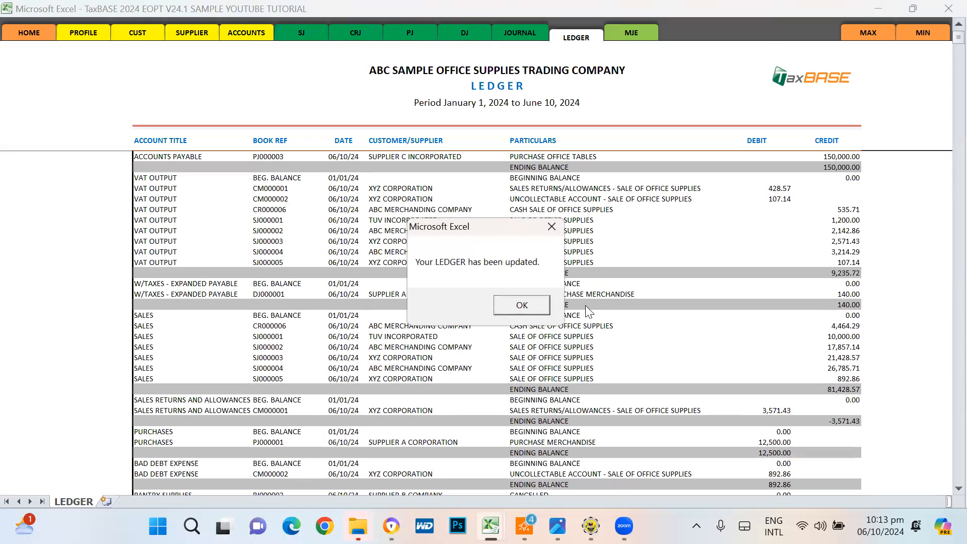
left_click(522, 306)
- Check the expanded withholding tax payable line that DJ000001 posted in the Ledger
scroll(559, 378, "down", 6)
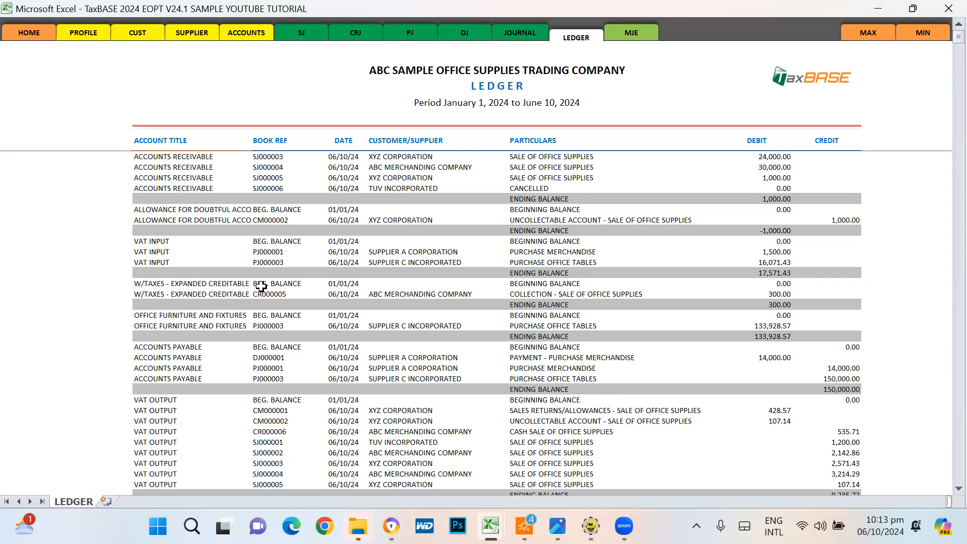
scroll(296, 369, "down", 3)
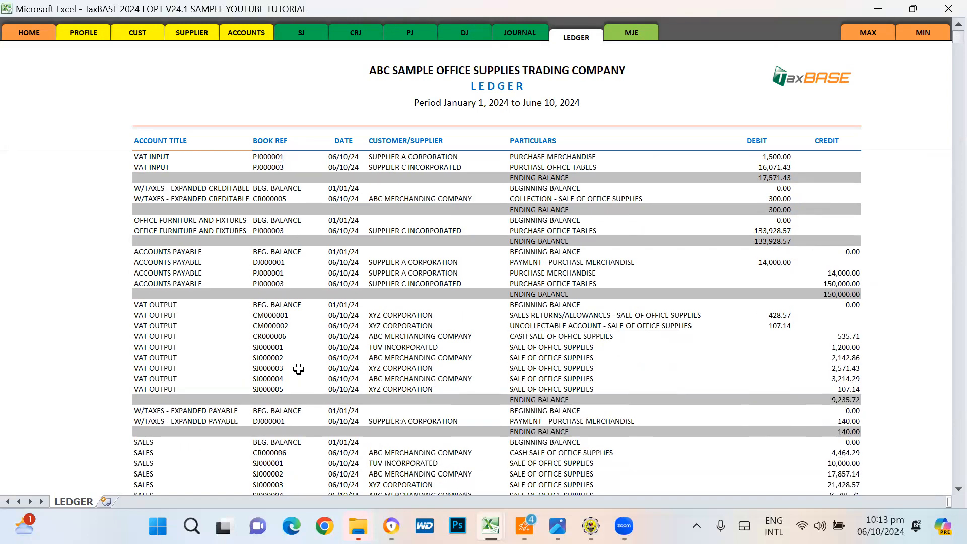
scroll(299, 369, "down", 3)
left_click(191, 316)
left_click(856, 325)
scroll(665, 388, "down", 4)
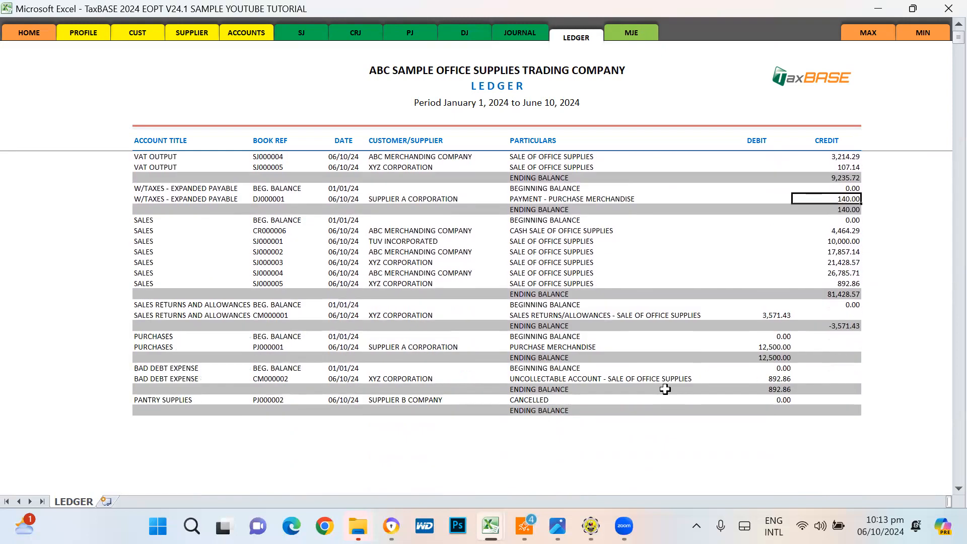
- Examine the Accounts Payable ledger lines for DJ000001, PJ000001 and PJ000003 against the account's ending balance
scroll(716, 373, "up", 3)
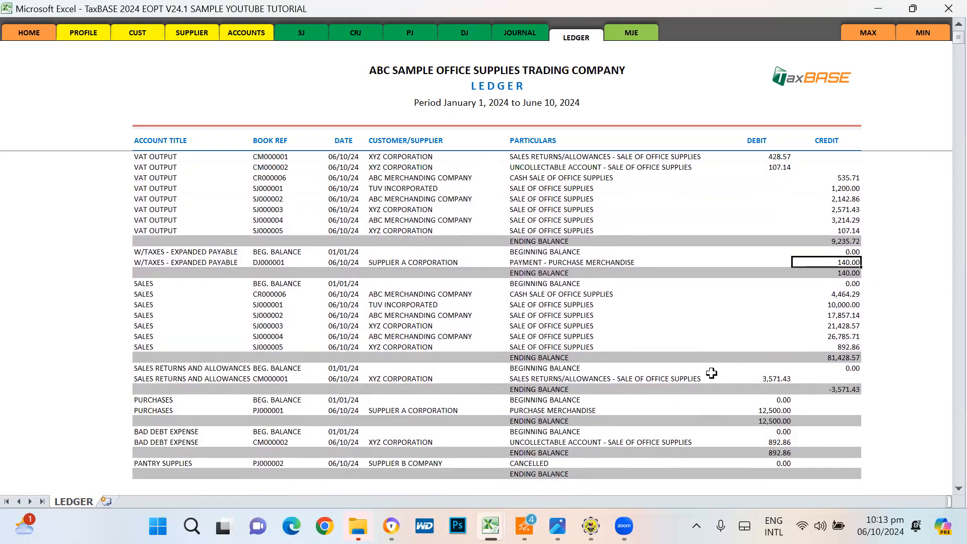
scroll(569, 341, "up", 3)
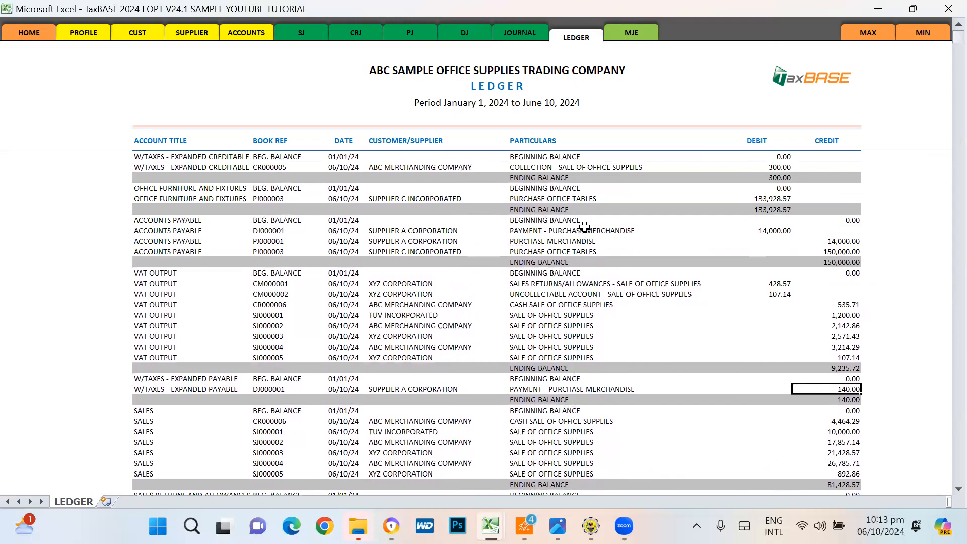
left_click(541, 250)
left_click(803, 251)
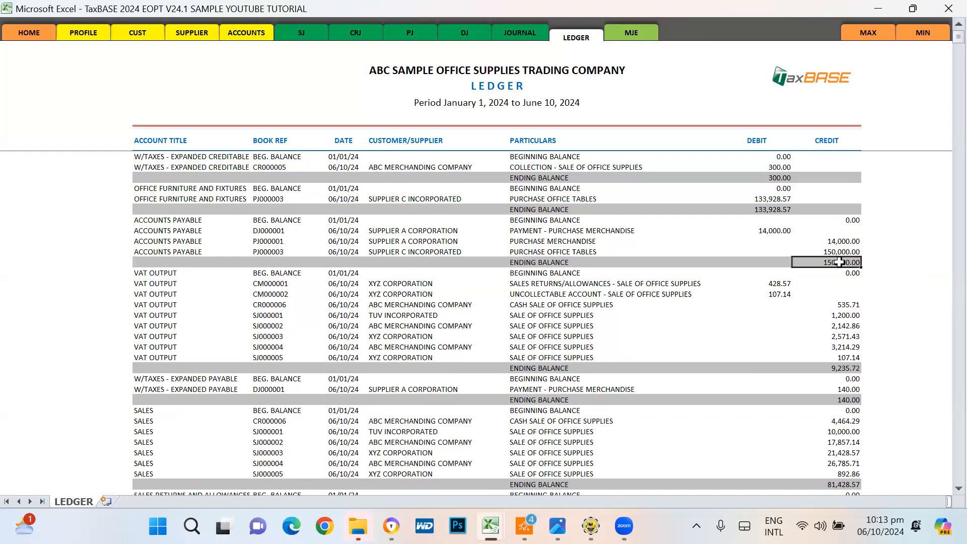
left_click(758, 231)
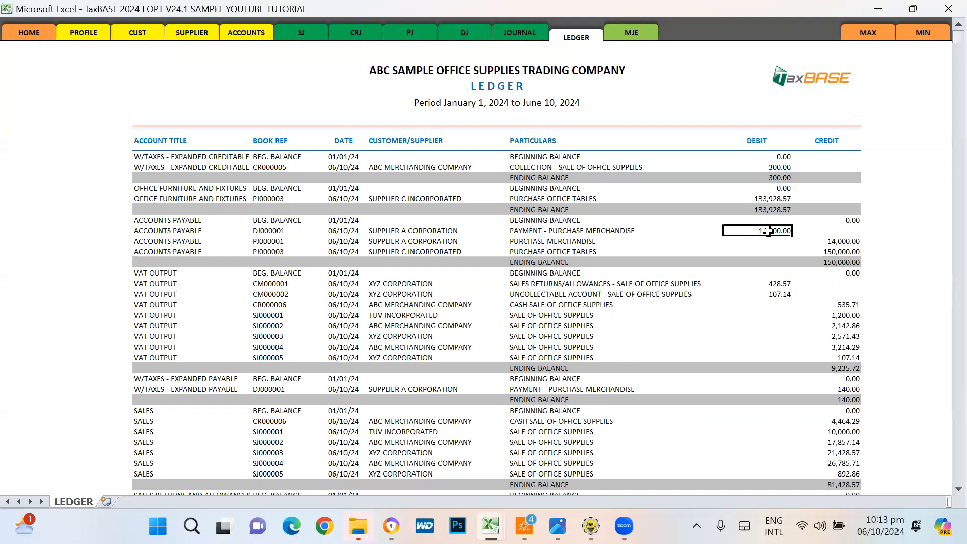
left_click(835, 242)
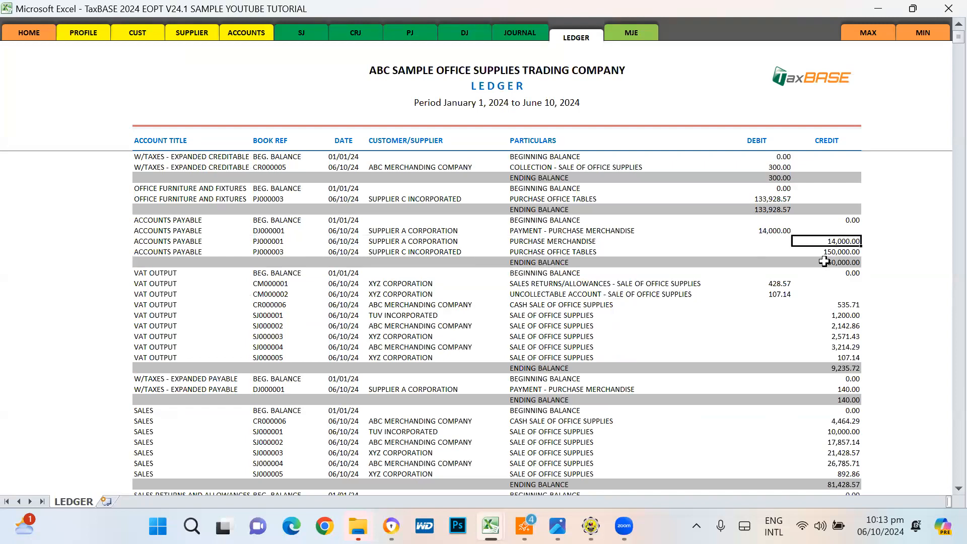
left_click(839, 251)
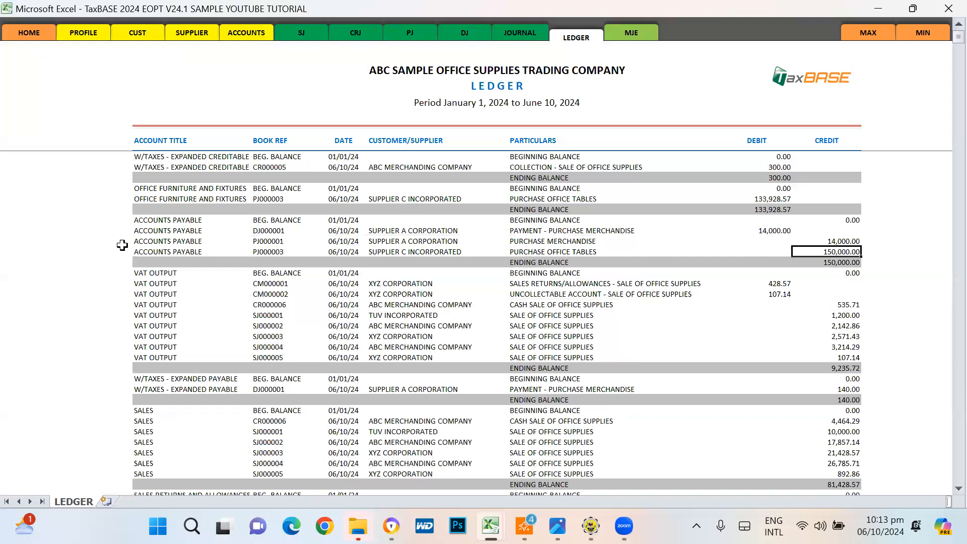
left_click(257, 252)
left_click(852, 252)
left_click(835, 262)
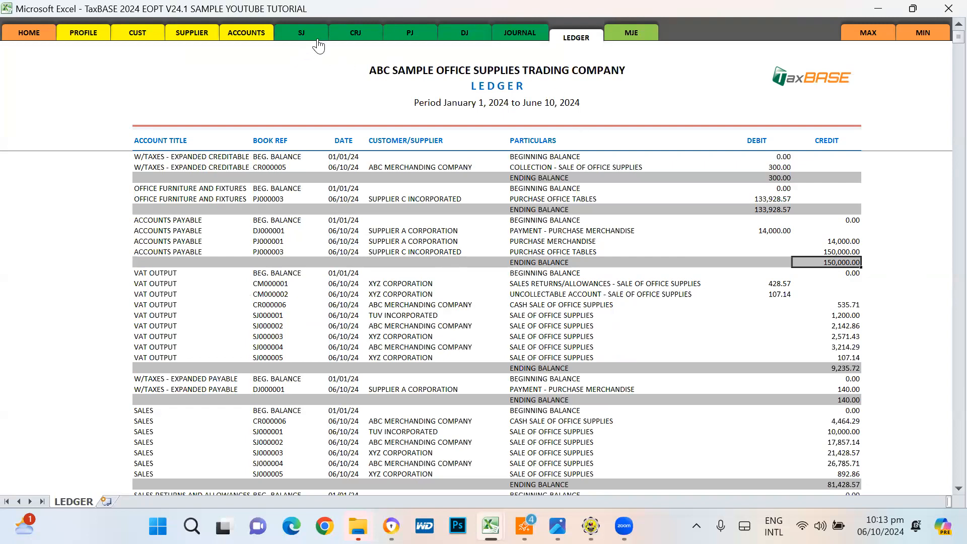
- Return to the Purchase Journal and load the Supplier C Incorporated entry PJ000003 into the entry form
left_click(422, 37)
left_click(462, 36)
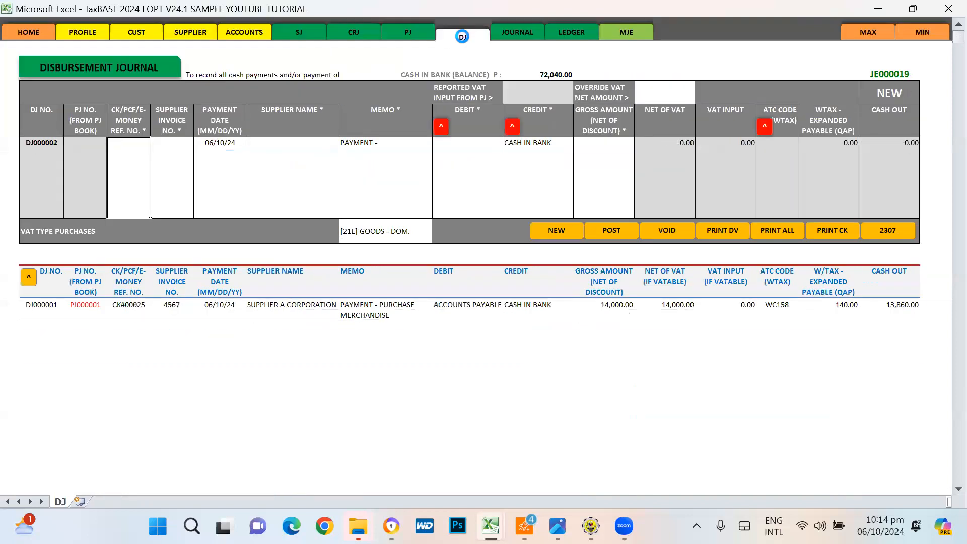
left_click(408, 32)
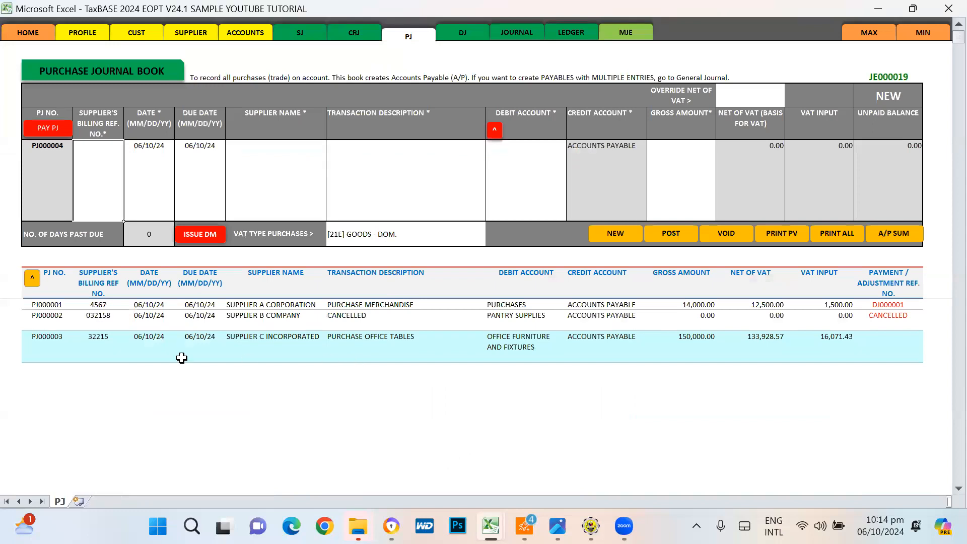
left_click(39, 341)
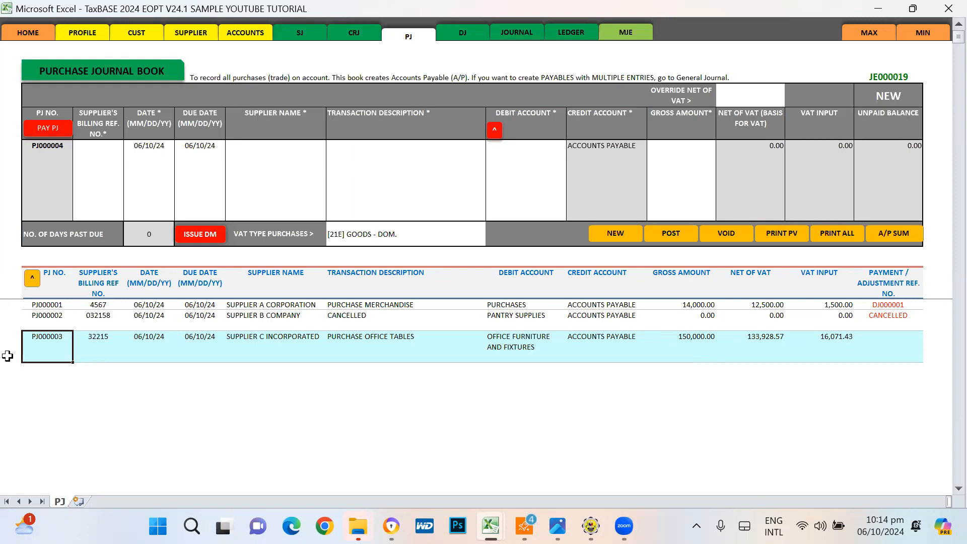
left_click(31, 278)
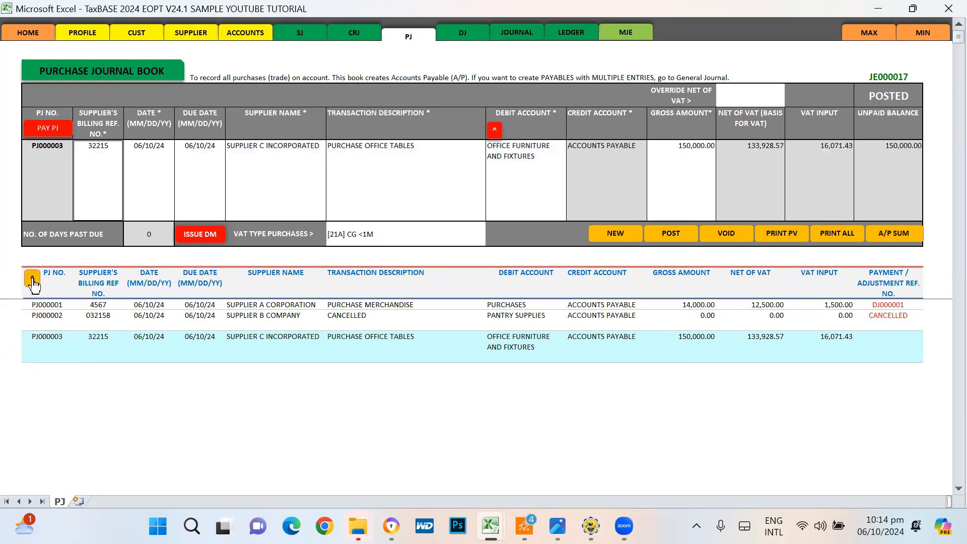
left_click(45, 338)
left_click(32, 278)
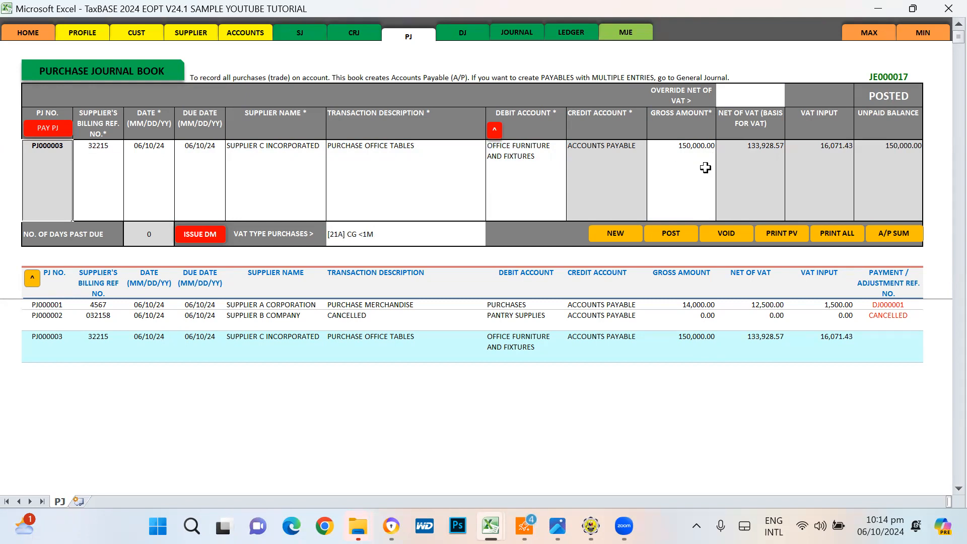
- Issue a debit memo for PJ000003 and review its prefilled references, supplier, description, and debit and credit accounts
left_click(212, 241)
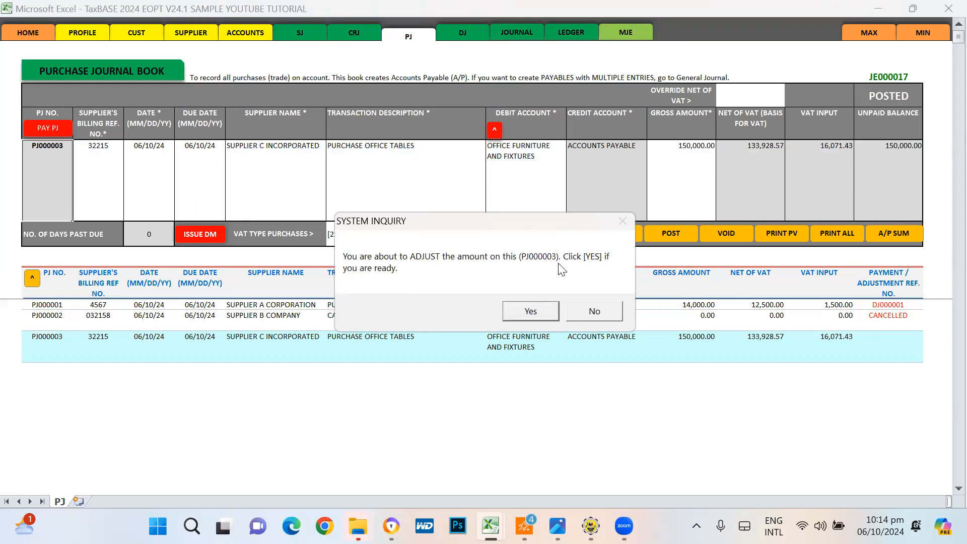
left_click(529, 311)
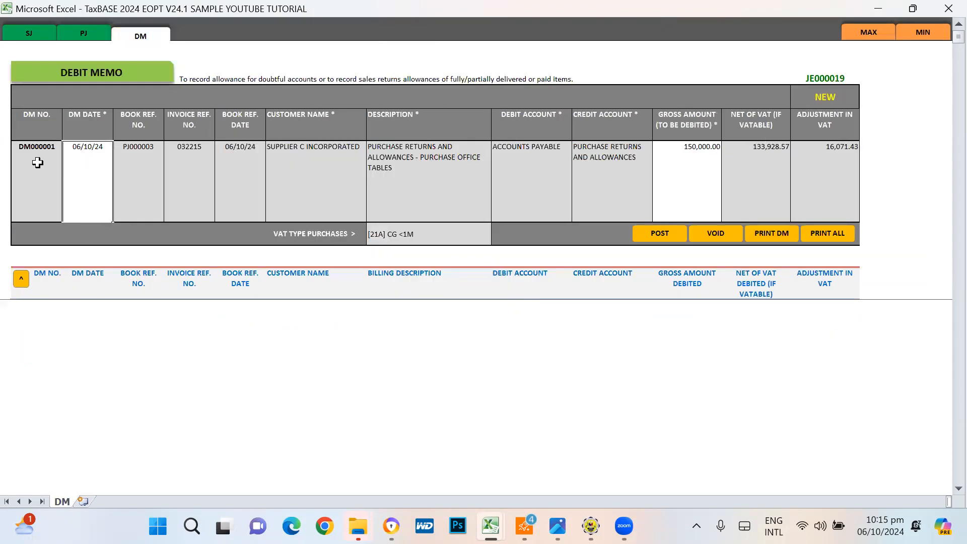
left_click(48, 154)
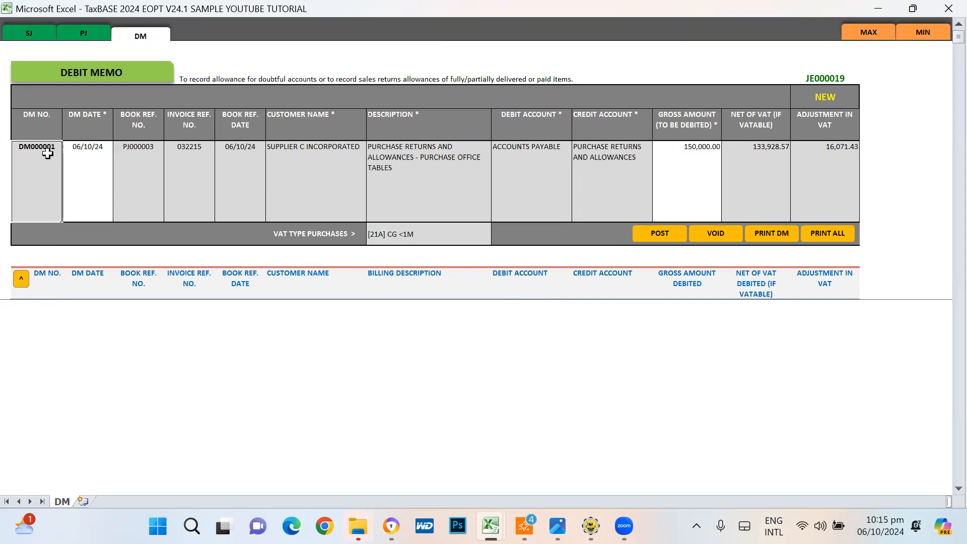
left_click(138, 160)
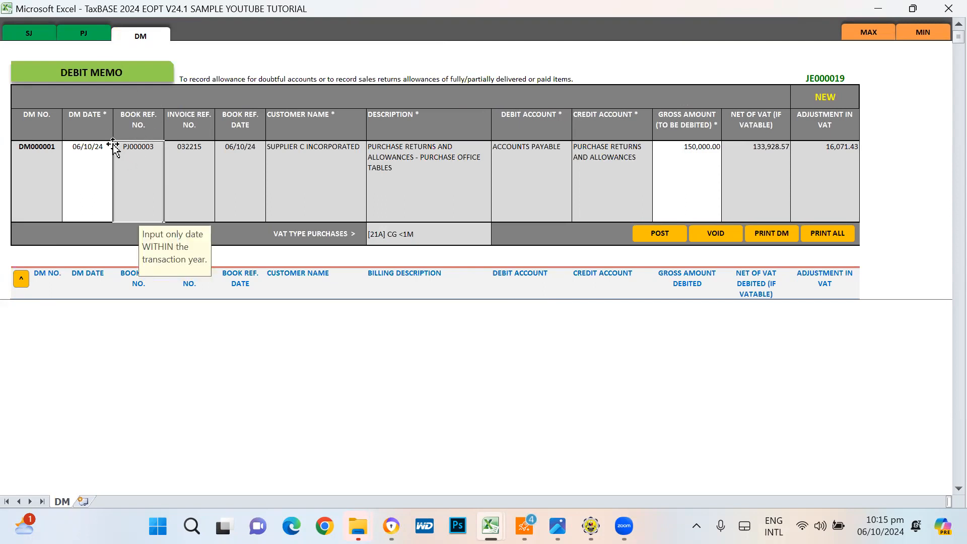
left_click(199, 165)
left_click(243, 161)
left_click(309, 167)
left_click(415, 172)
left_click(566, 166)
left_click(628, 163)
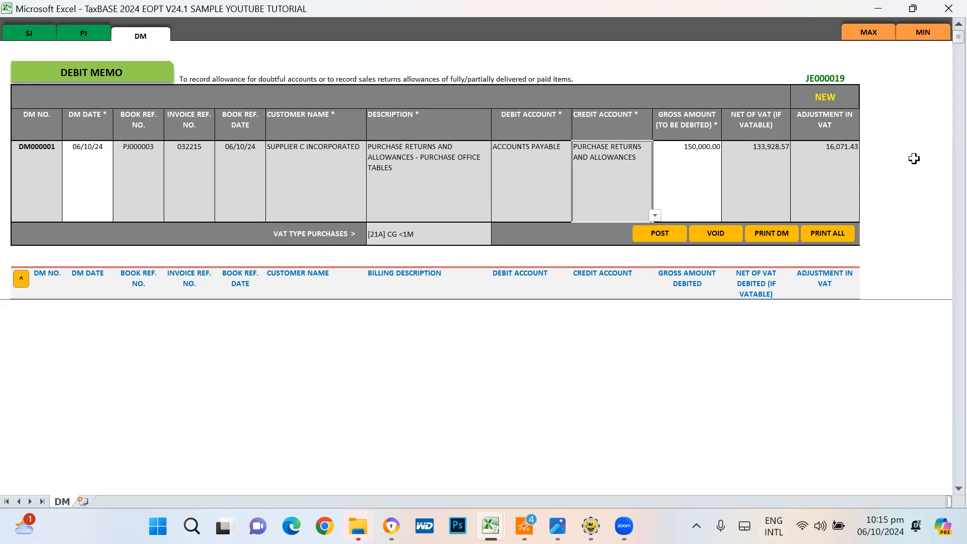
- Set the debit memo's gross amount to 15,000.00 and post the memo
left_click(700, 165)
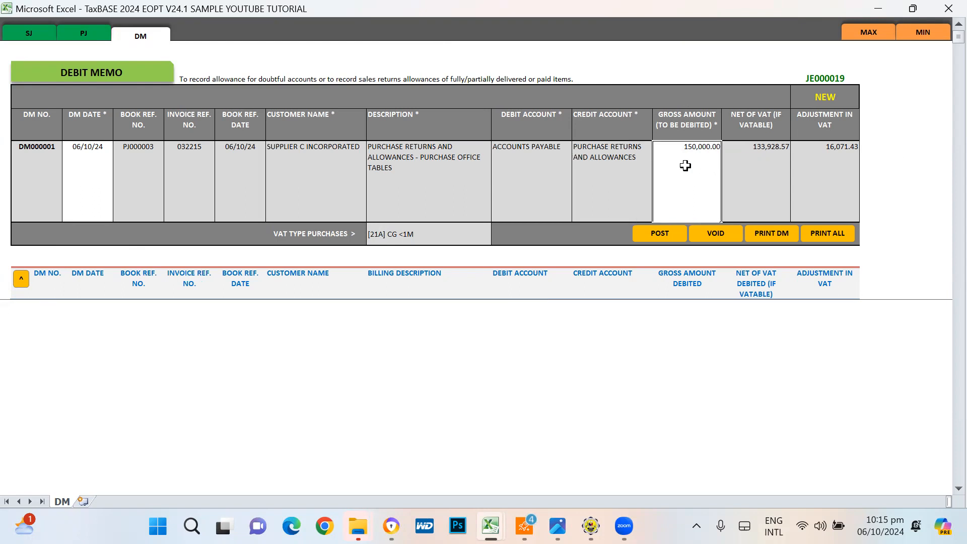
type("150")
key("Return")
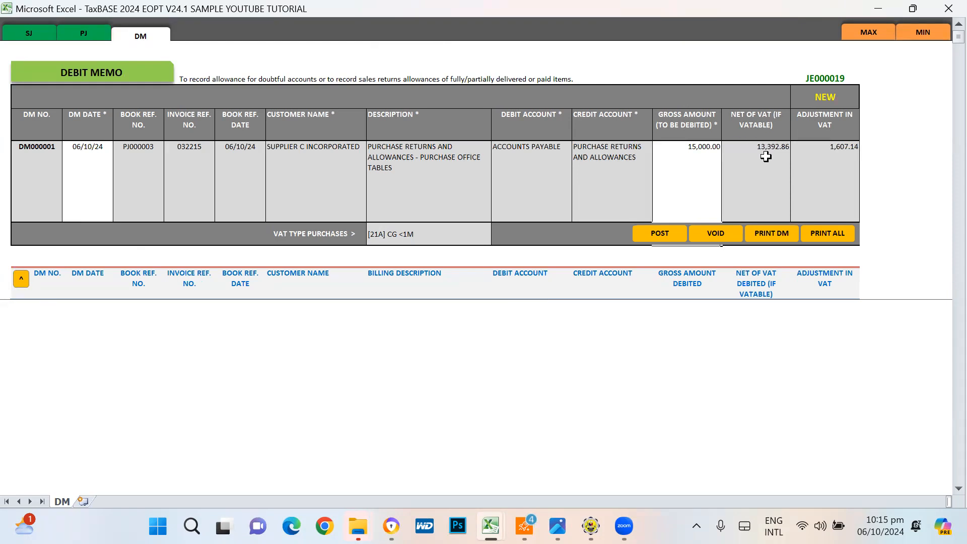
left_click(841, 154)
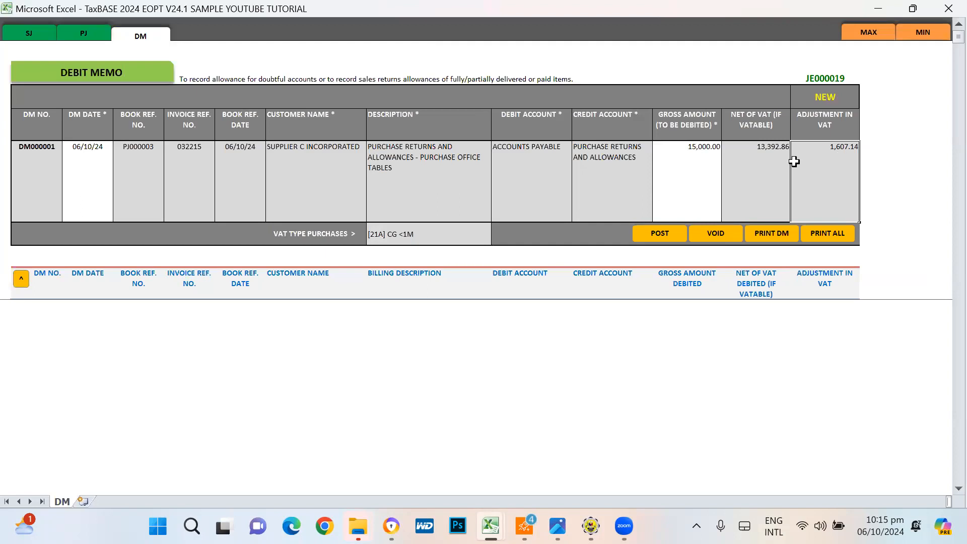
left_click(661, 234)
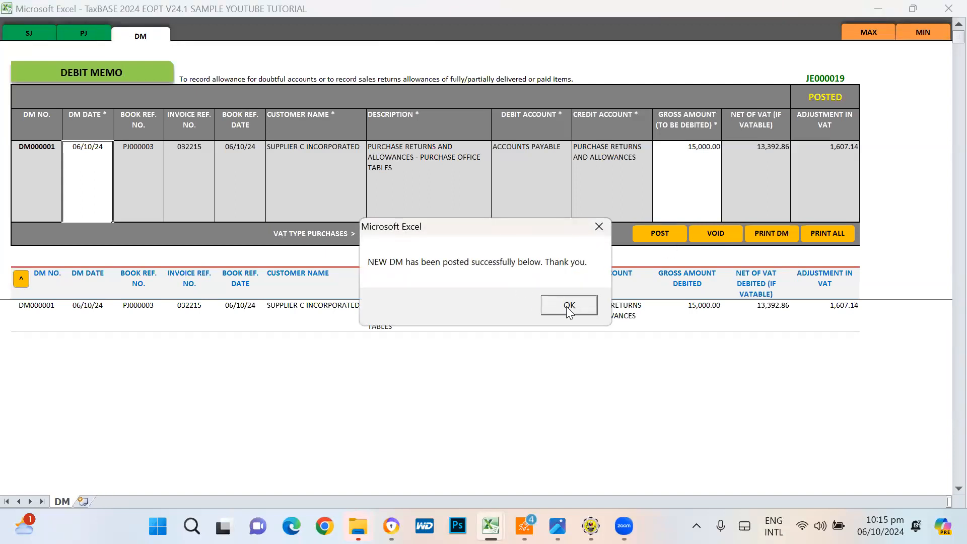
left_click(569, 305)
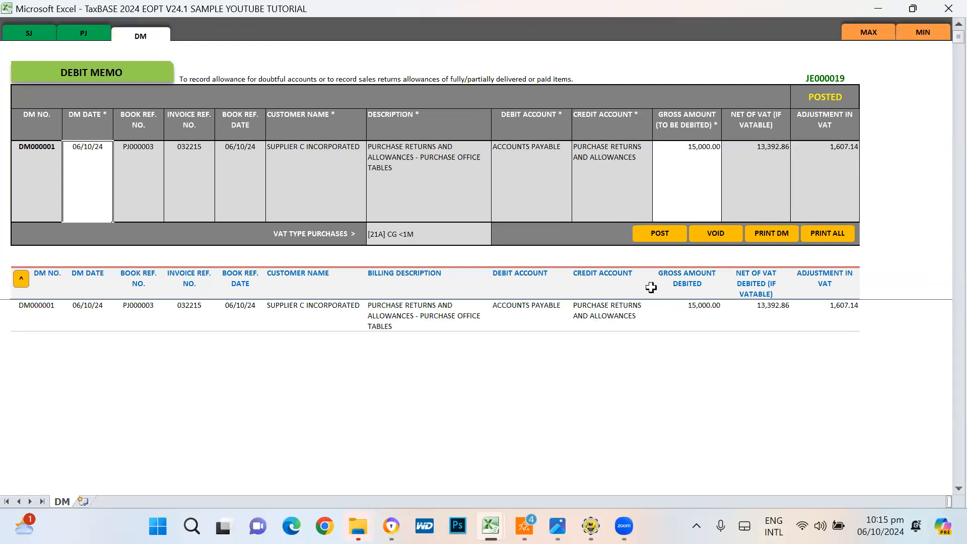
left_click(71, 314)
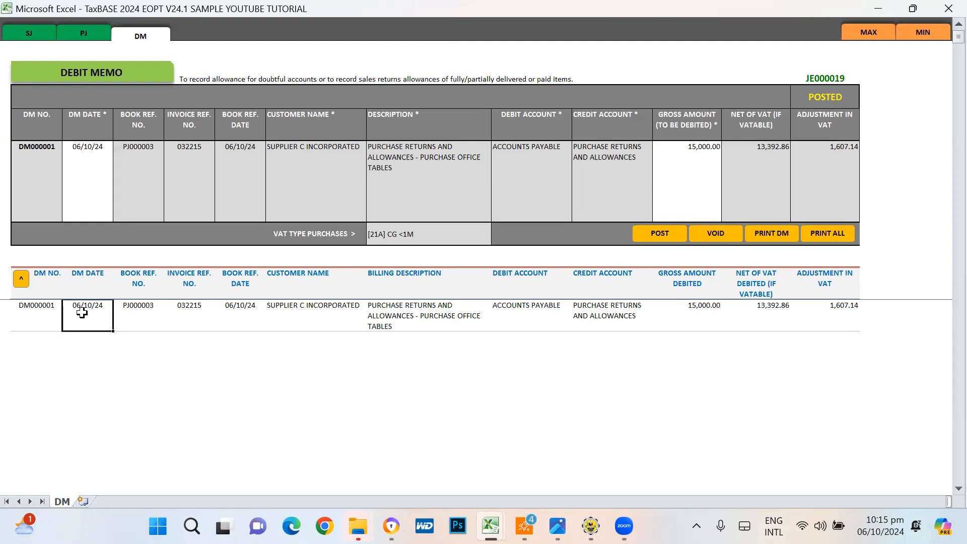
- Return from the posted debit memo to the Purchase Journal and check PJ000003's gross amount and adjustment reference
left_click(641, 308)
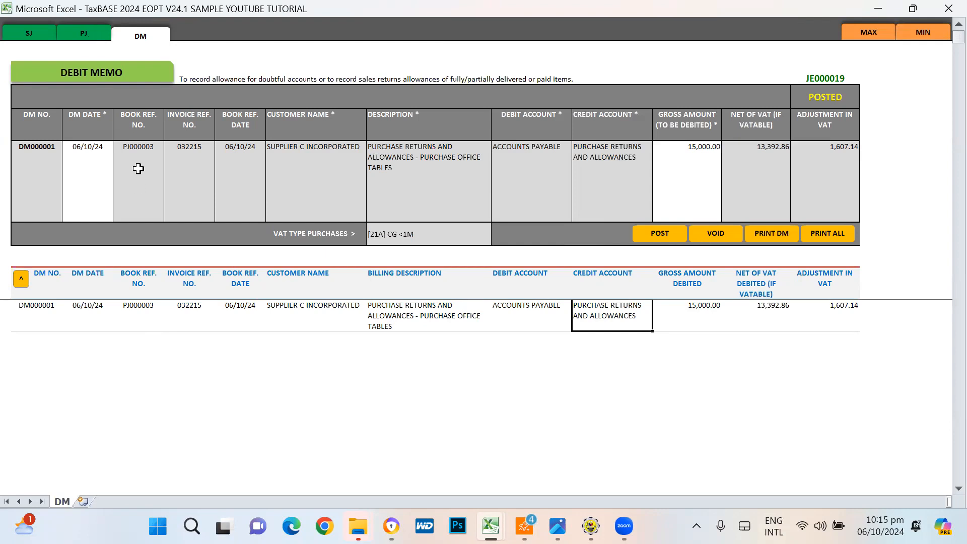
left_click(139, 169)
left_click(85, 36)
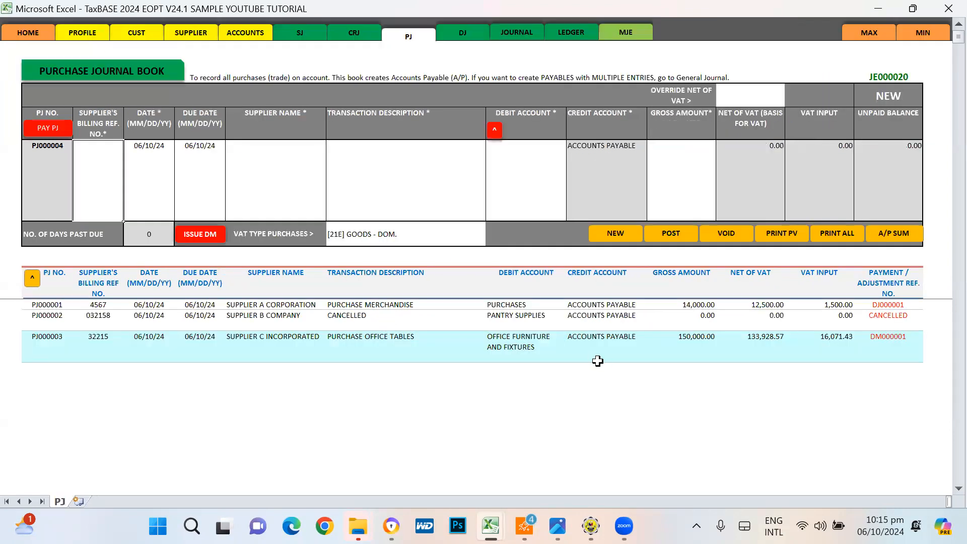
left_click(34, 337)
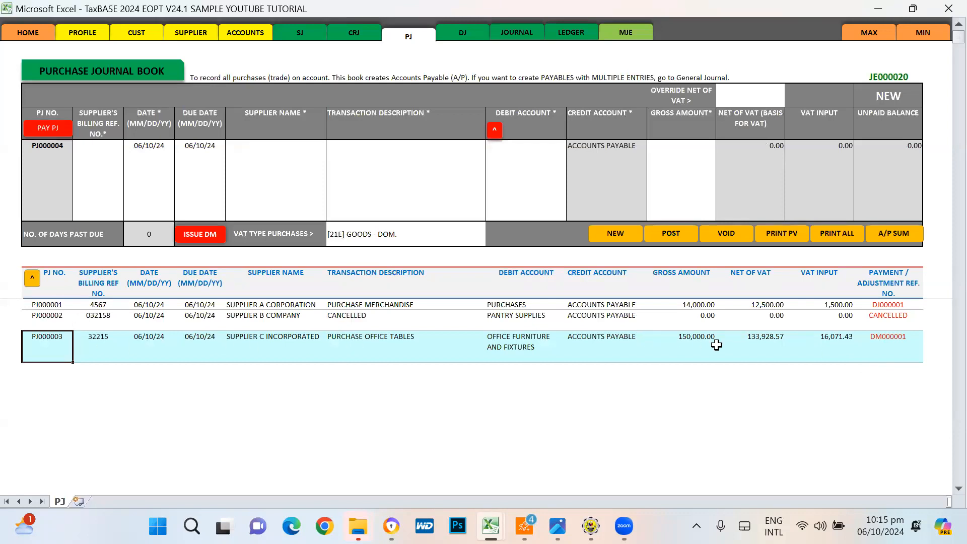
left_click(700, 336)
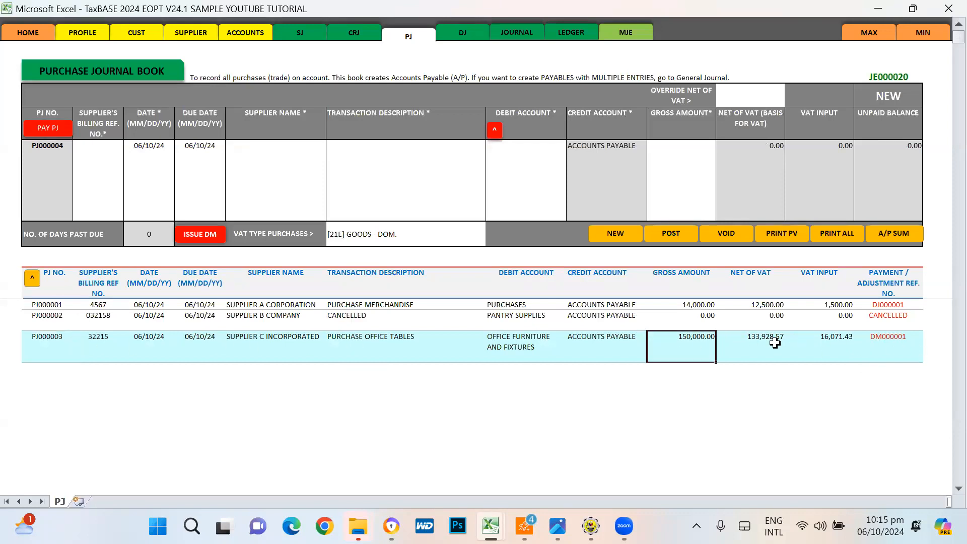
left_click(890, 343)
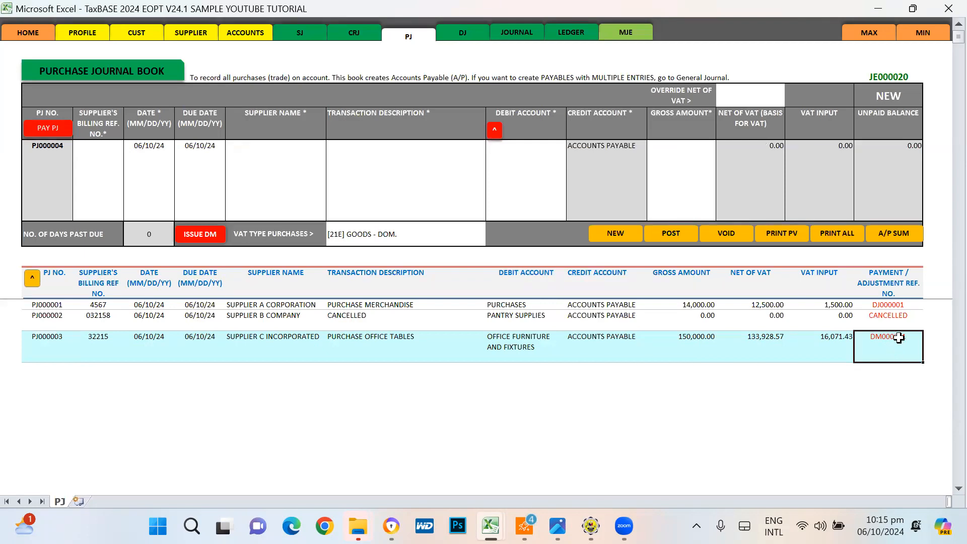
- Load PJ000003 into the entry form and compare its unpaid balance with the debit memo reference in its row
left_click(50, 337)
left_click(31, 278)
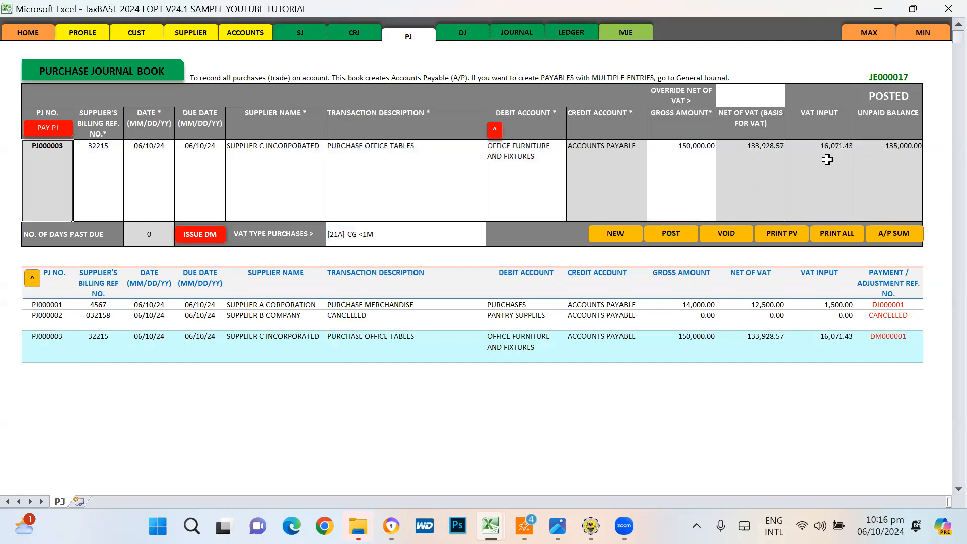
left_click(904, 153)
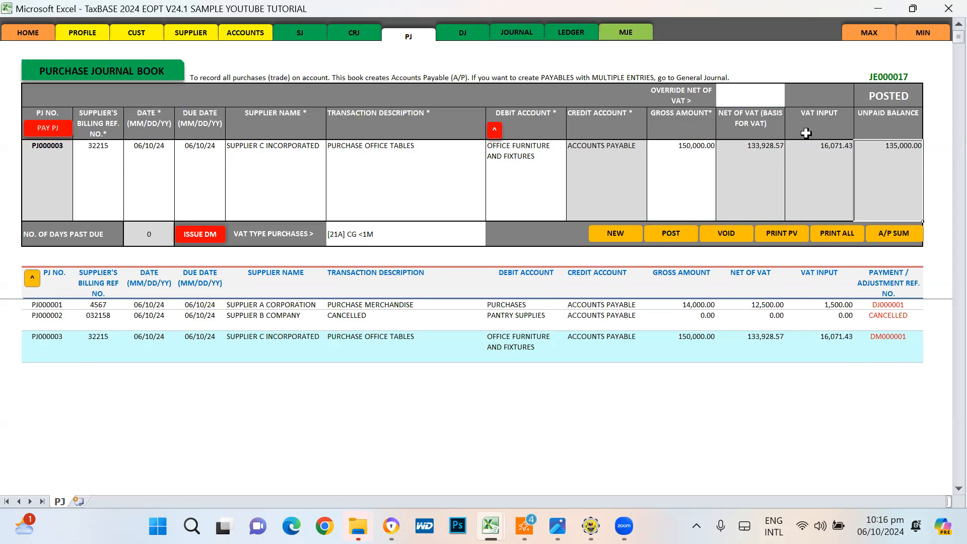
left_click(888, 336)
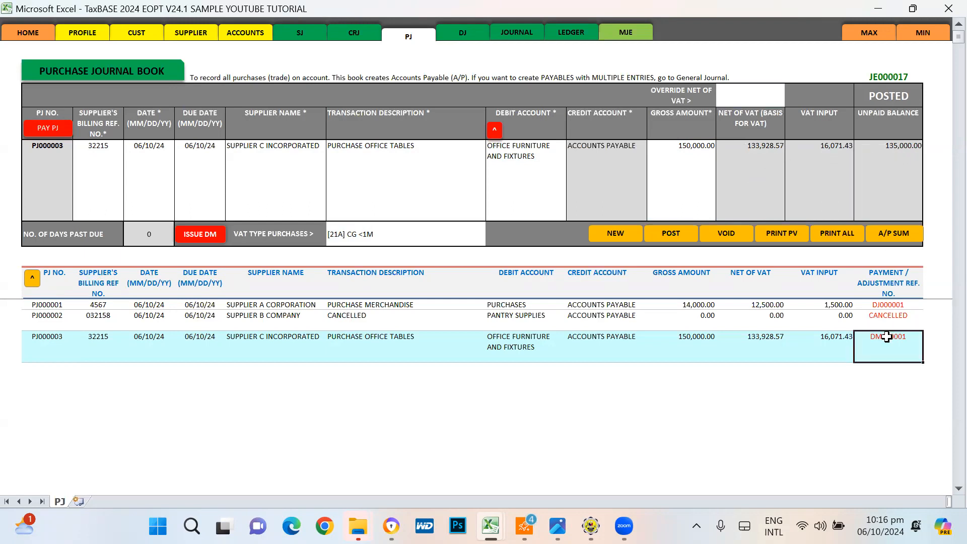
left_click(907, 147)
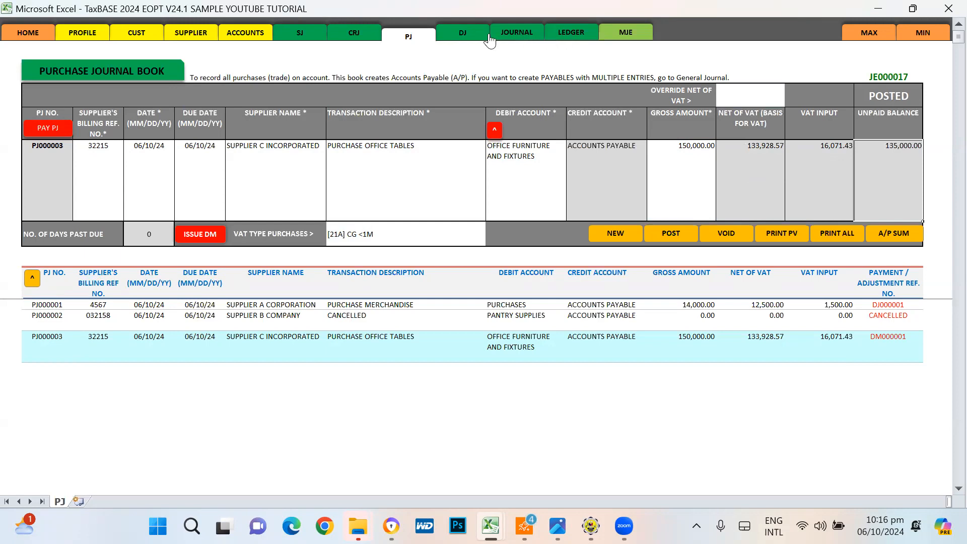
- Examine the journal entry for DM000001, checking its memo, Accounts Payable, VAT Output, and Purchase Returns and Allowances lines
left_click(513, 33)
scroll(562, 386, "down", 15)
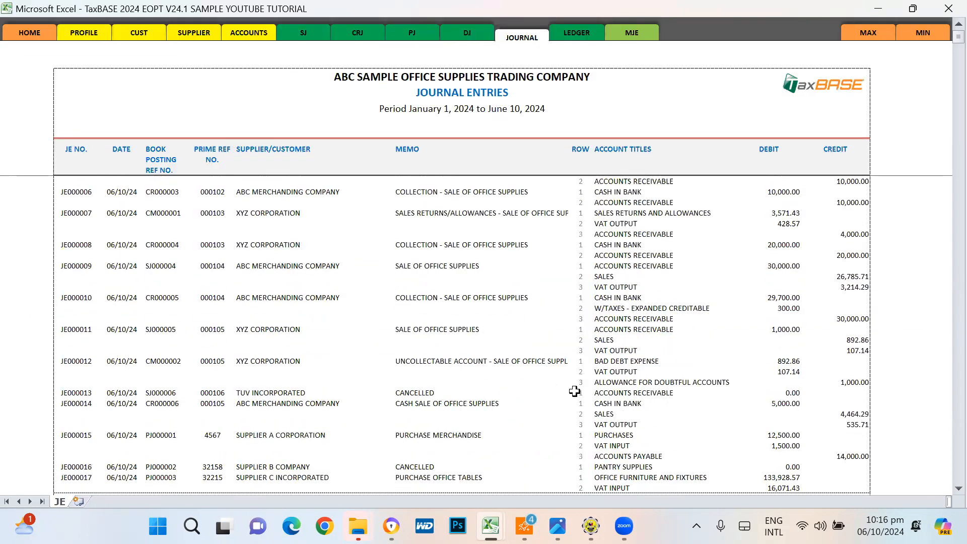
left_click(443, 259)
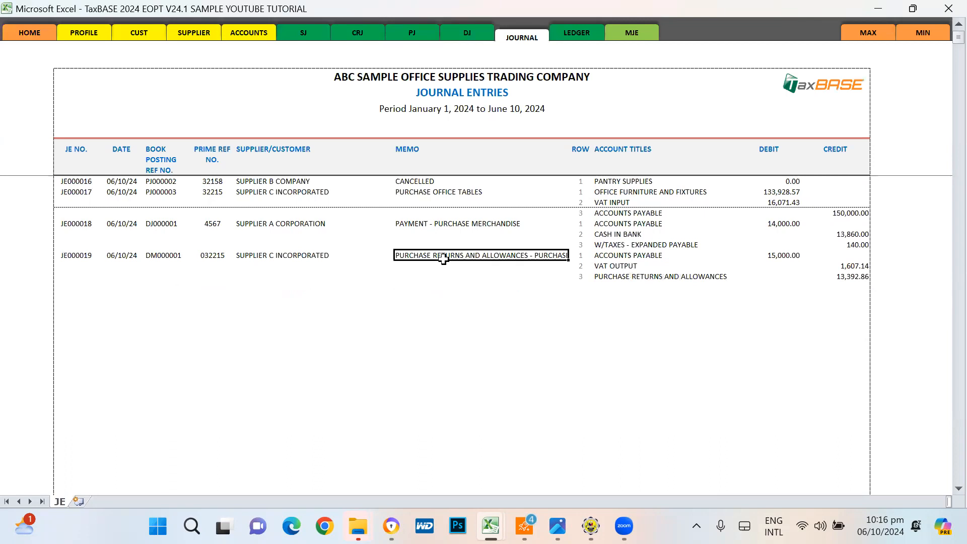
left_click(635, 257)
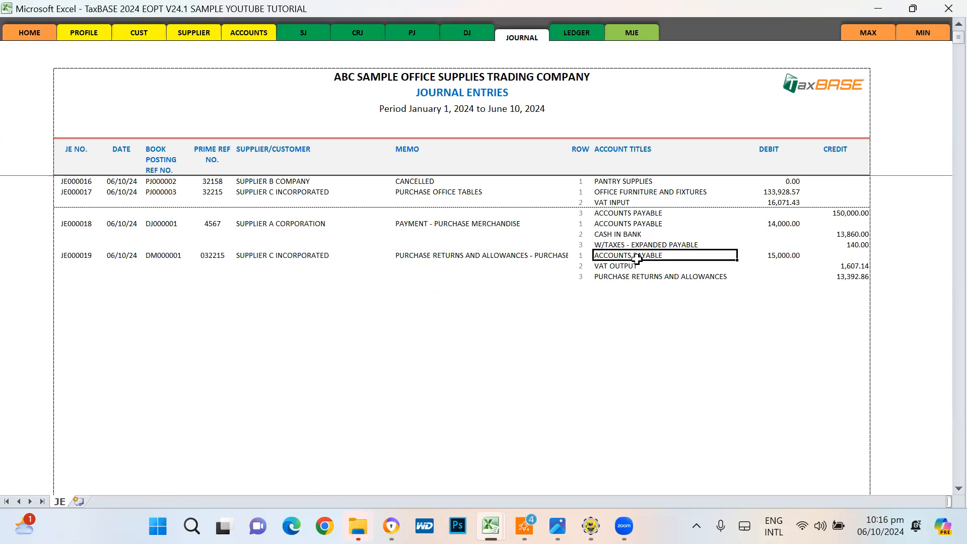
left_click(621, 267)
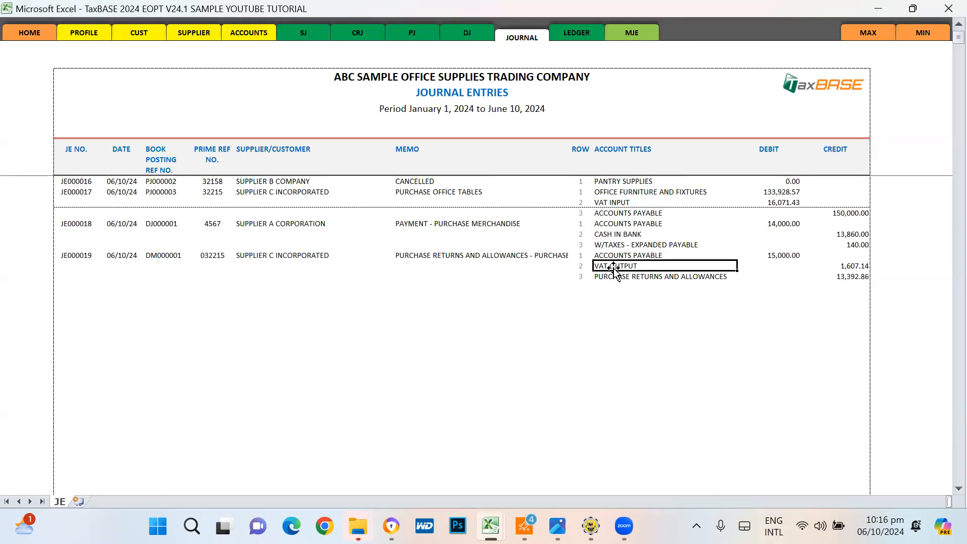
left_click(864, 263)
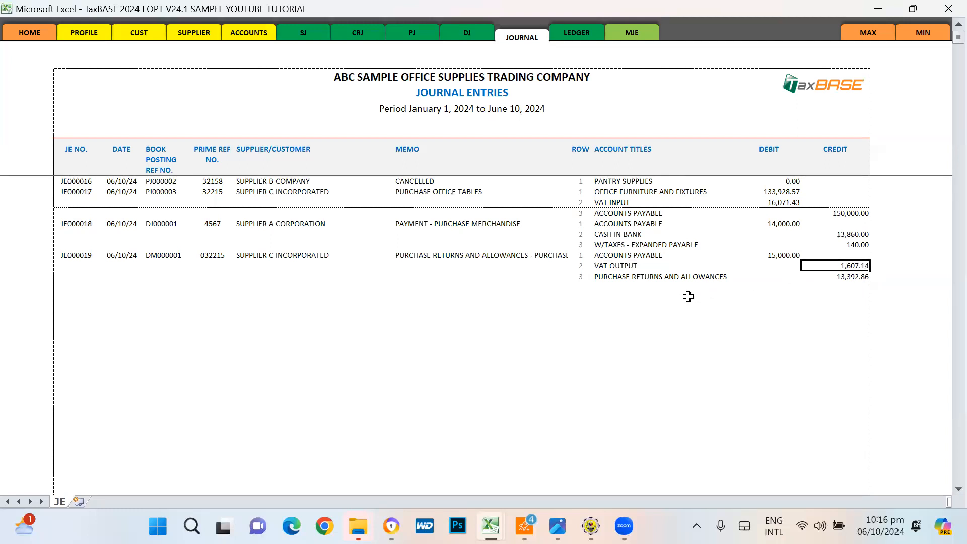
left_click(611, 277)
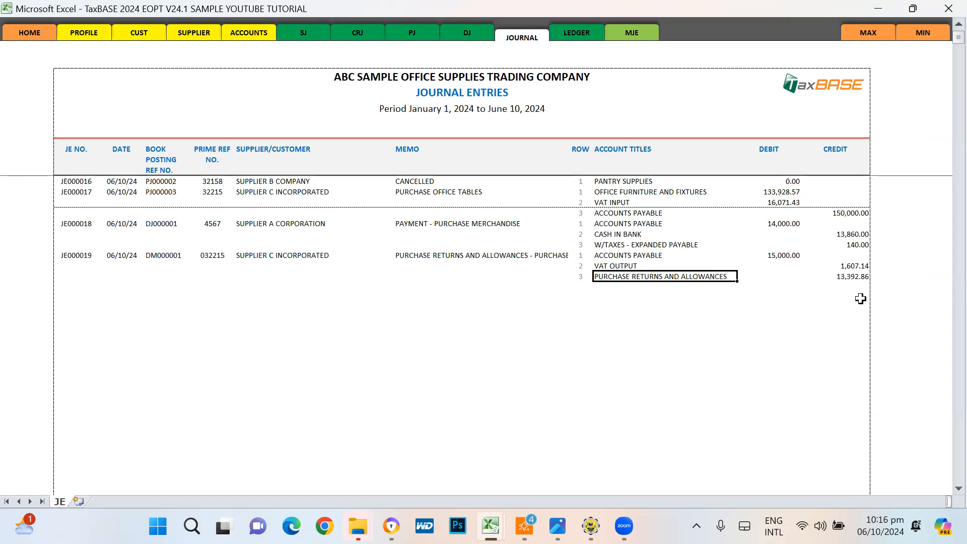
scroll(860, 298, "up", 3)
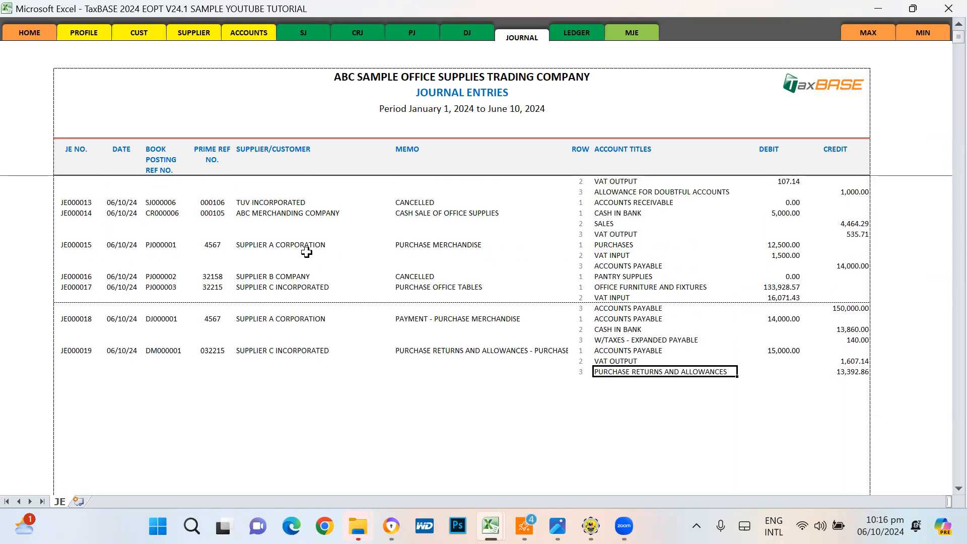
- Update the ledger and examine the DM000001 line under Purchase Returns and Allowances, including its credit amount and particulars
left_click(578, 35)
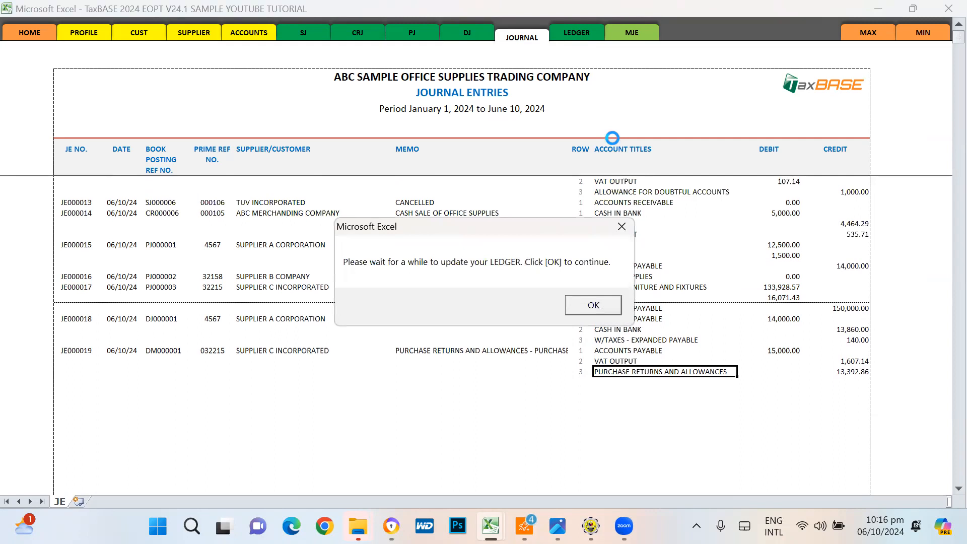
left_click(587, 305)
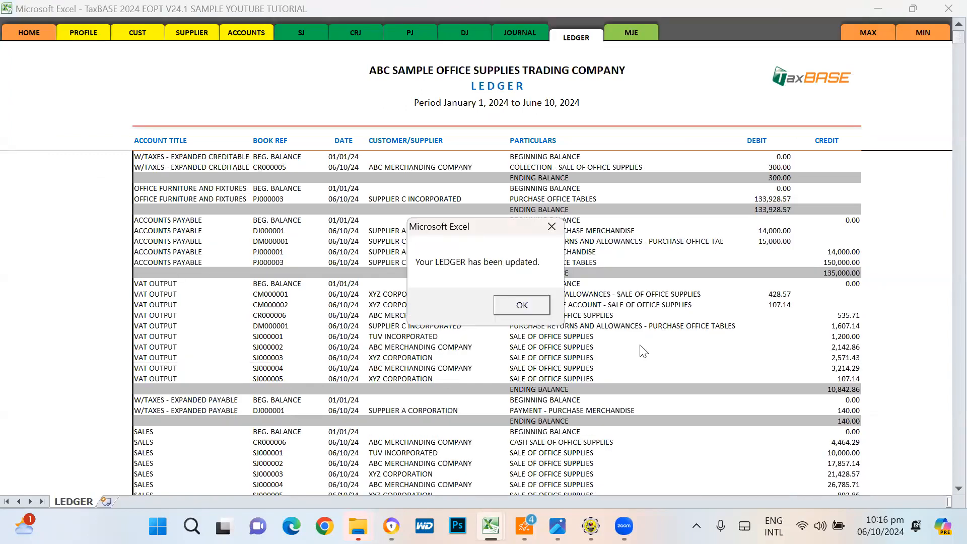
key("Return")
scroll(473, 373, "down", 4)
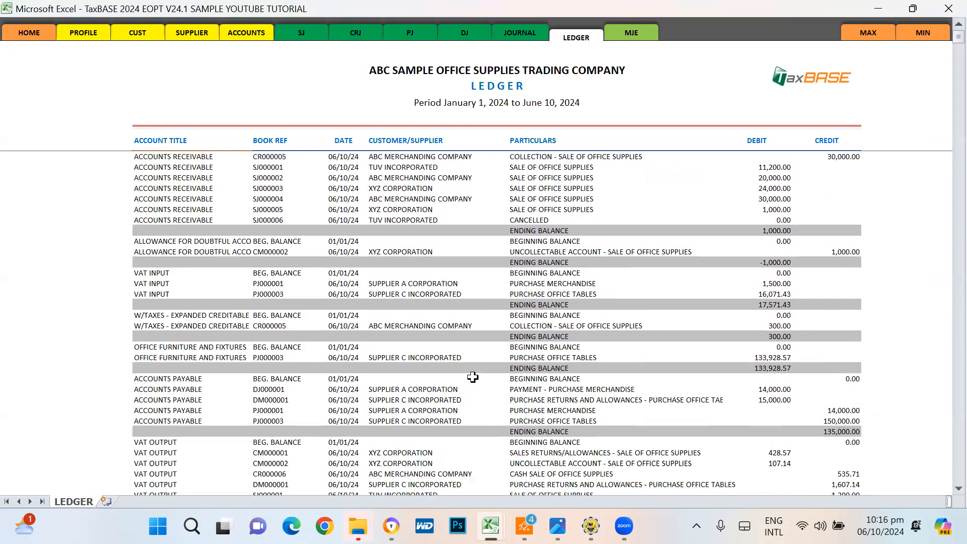
scroll(473, 377, "down", 7)
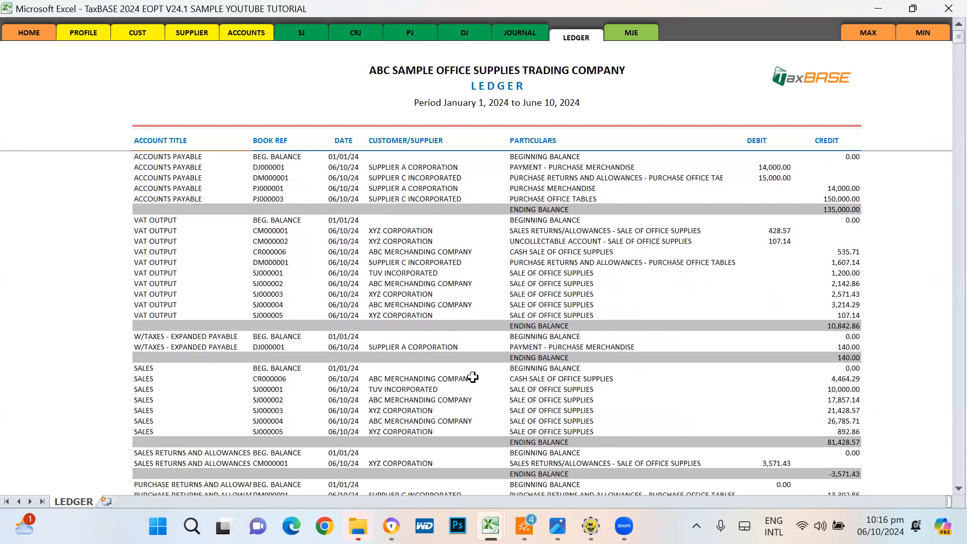
scroll(387, 317, "down", 3)
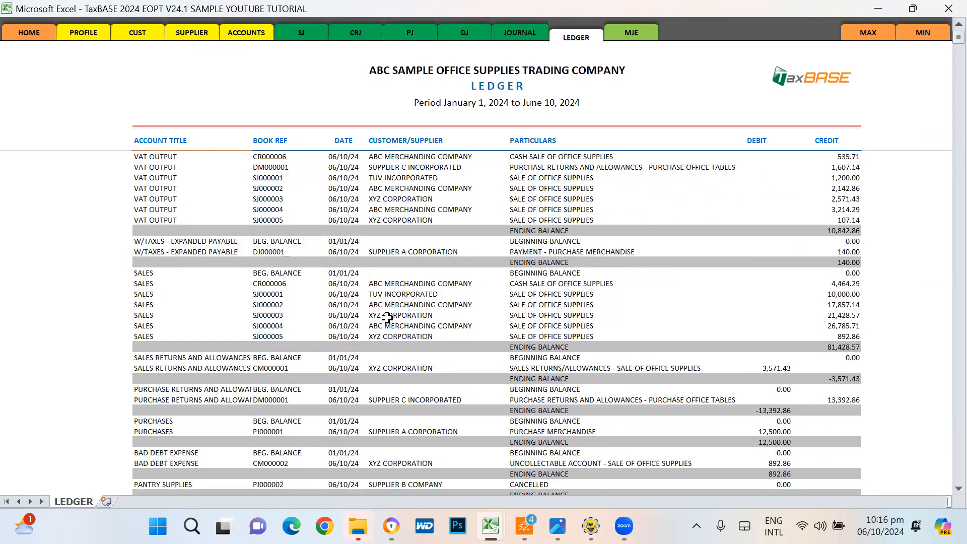
scroll(387, 317, "down", 1)
left_click(270, 364)
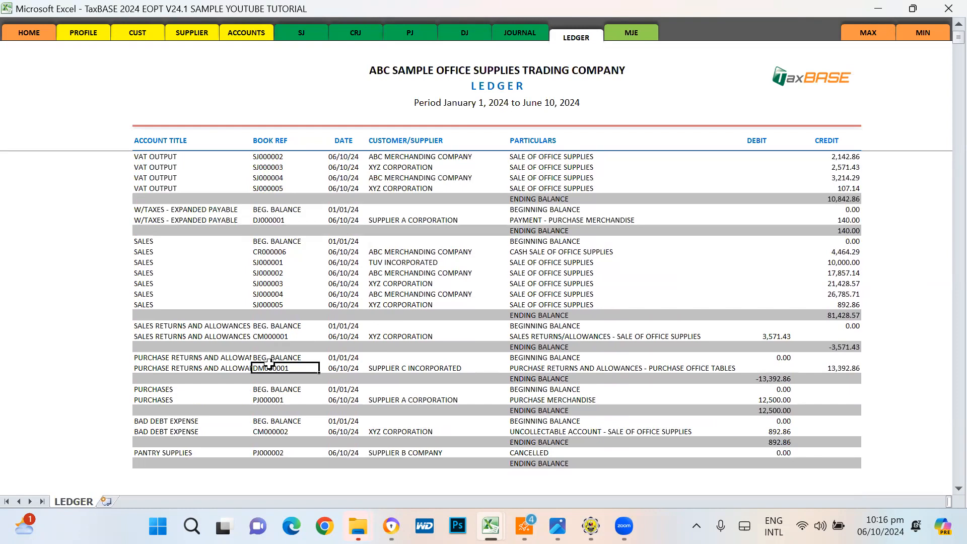
left_click_drag(840, 372, 842, 361)
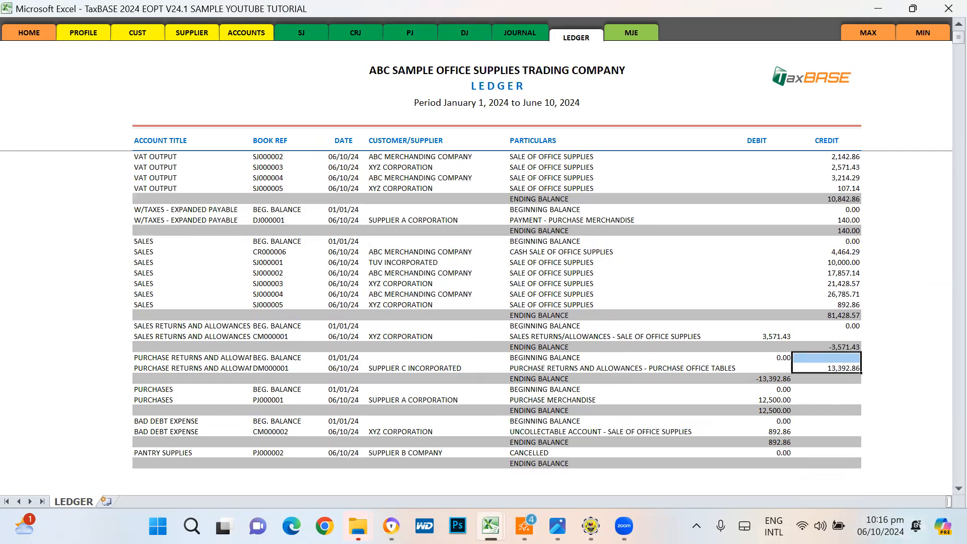
left_click(539, 368)
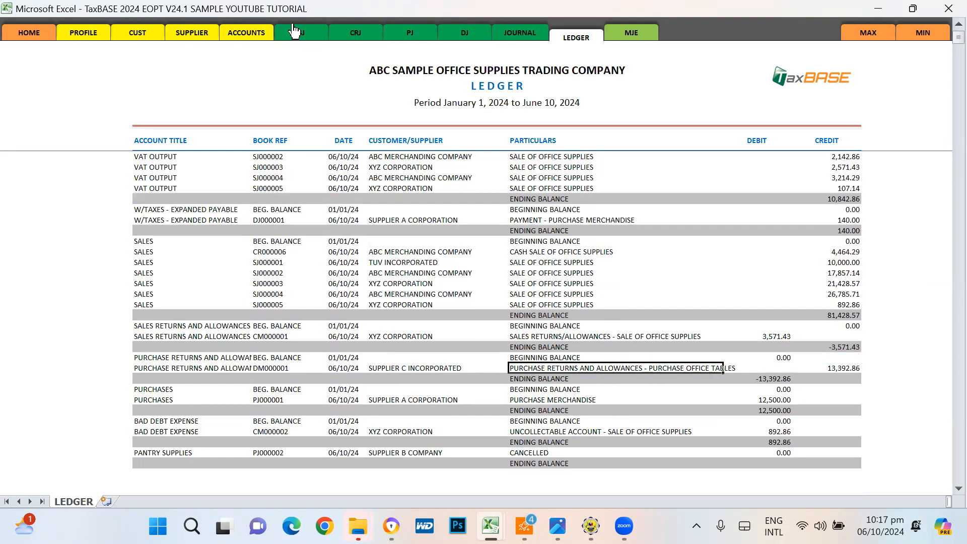
- Load PJ000003 in the Purchase Journal, check its unpaid balance, and start its payment in the Disbursement Journal
left_click(419, 37)
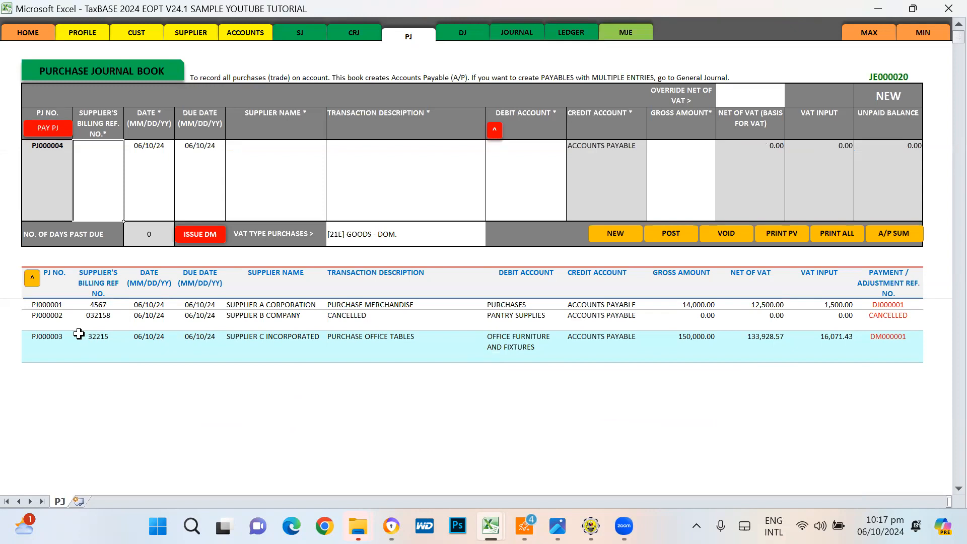
left_click(47, 340)
left_click(35, 281)
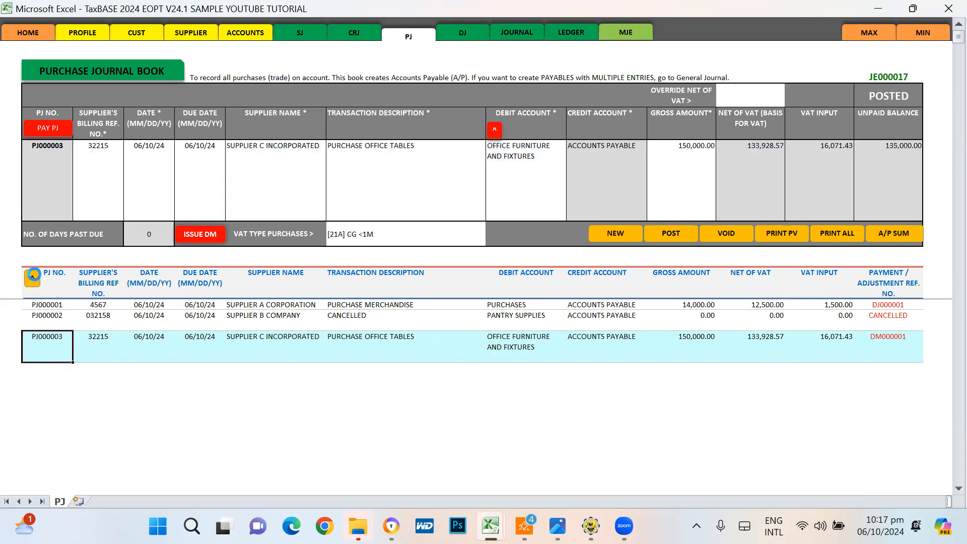
left_click(904, 154)
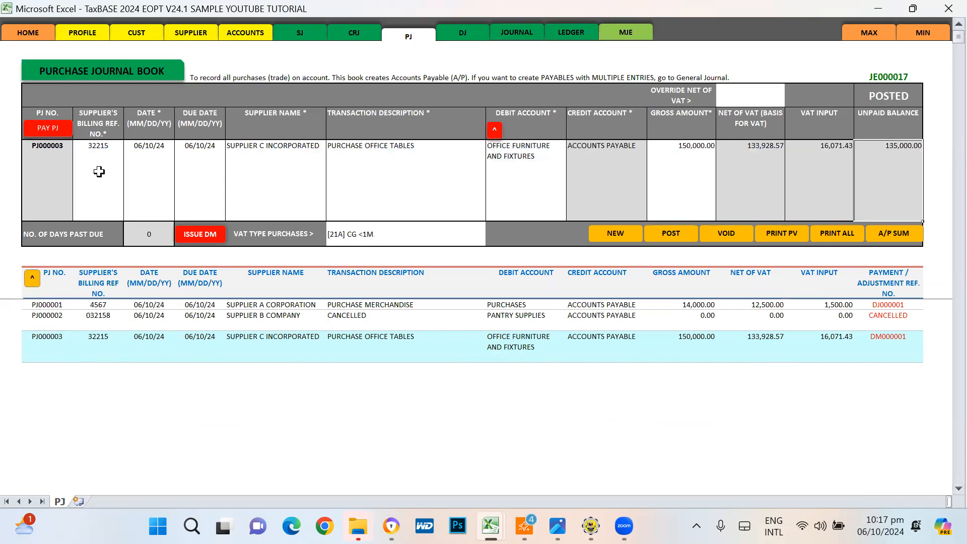
left_click(65, 335)
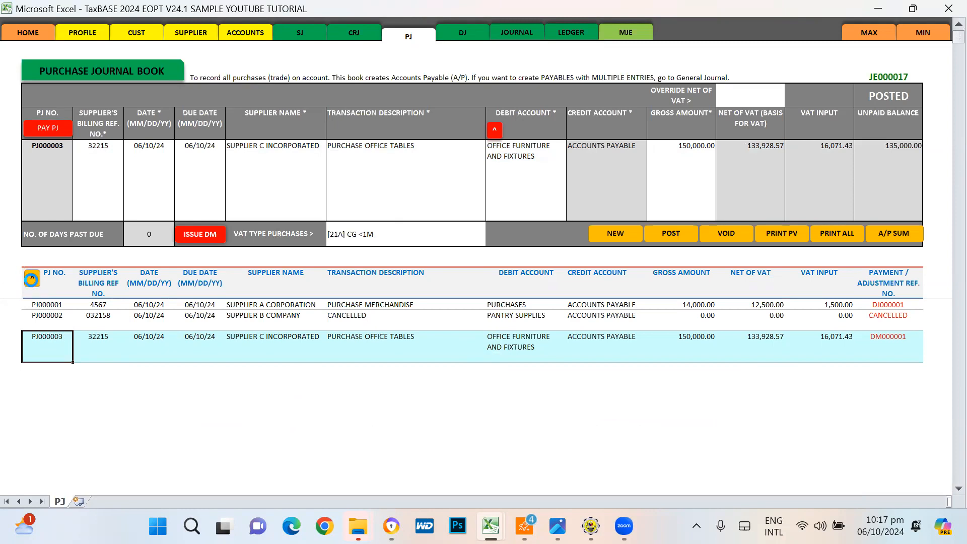
left_click(48, 128)
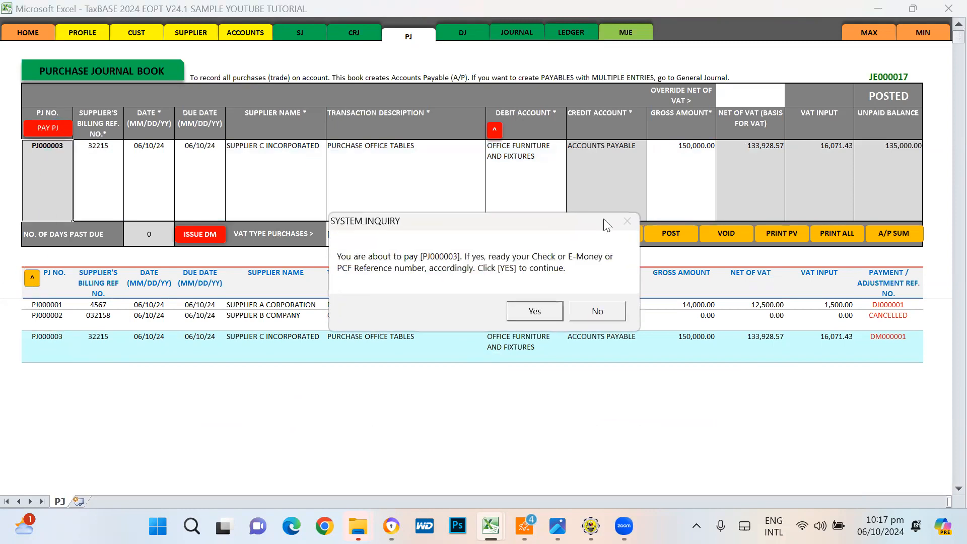
left_click(551, 308)
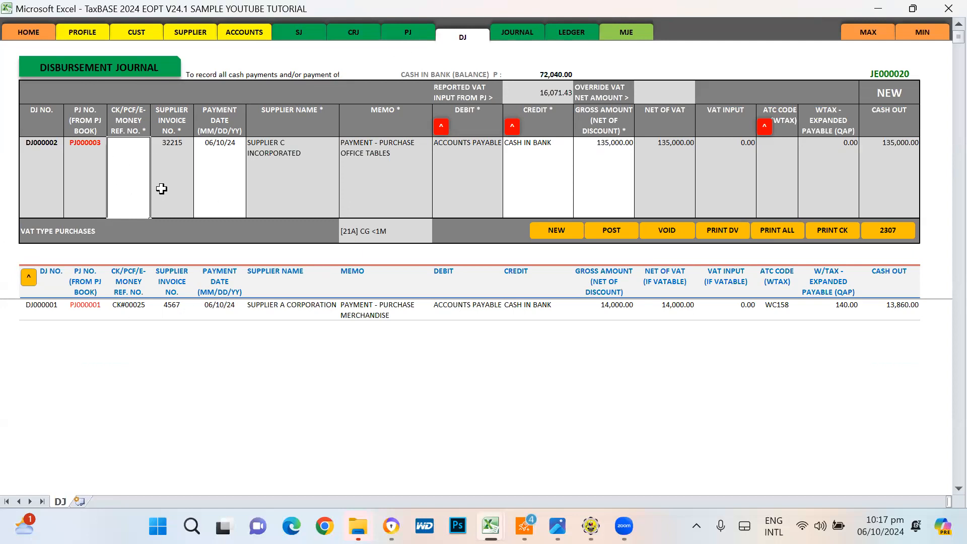
- Enter check reference CK#00026 for the PJ000003 payment, review its credit account and gross amount, and post the disbursement
type("CK#00026")
key("Tab")
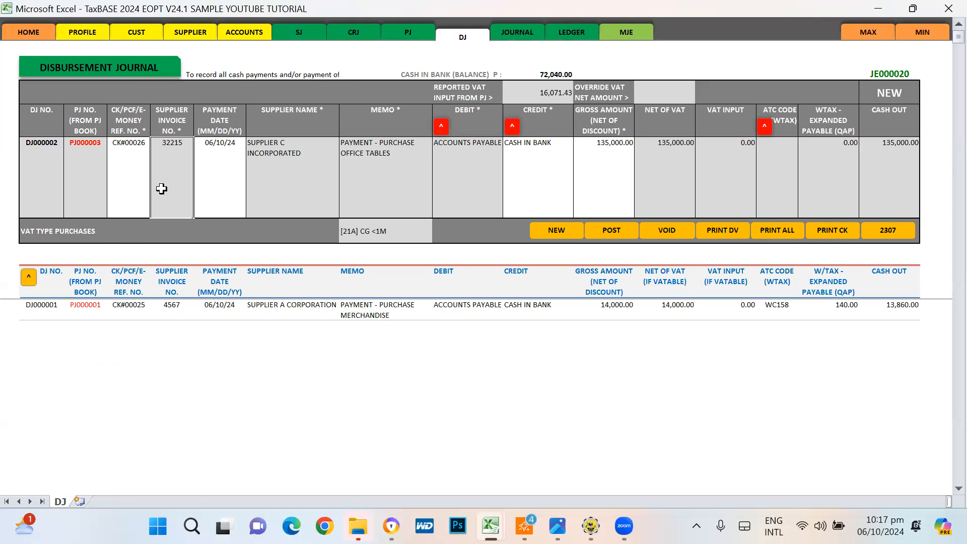
left_click(131, 309)
left_click(135, 159)
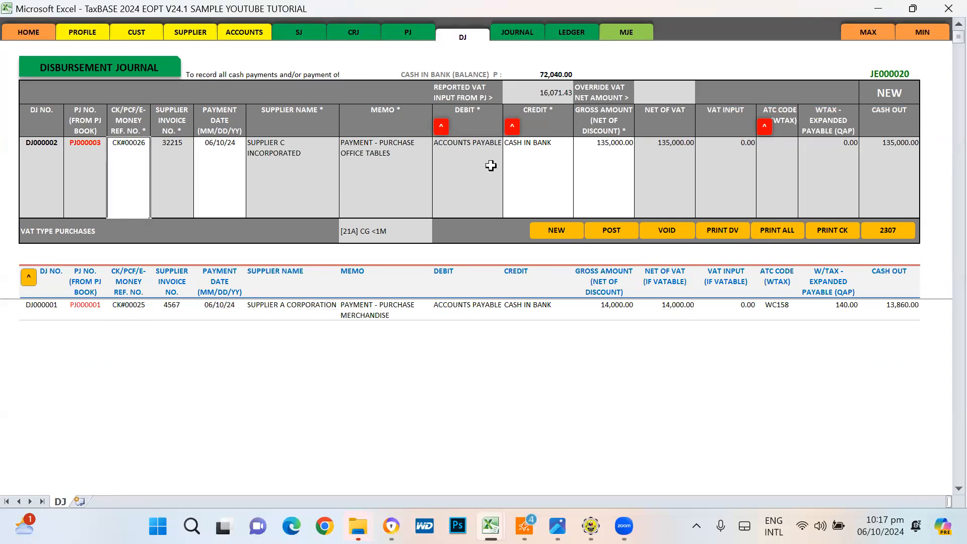
left_click(560, 158)
left_click(624, 156)
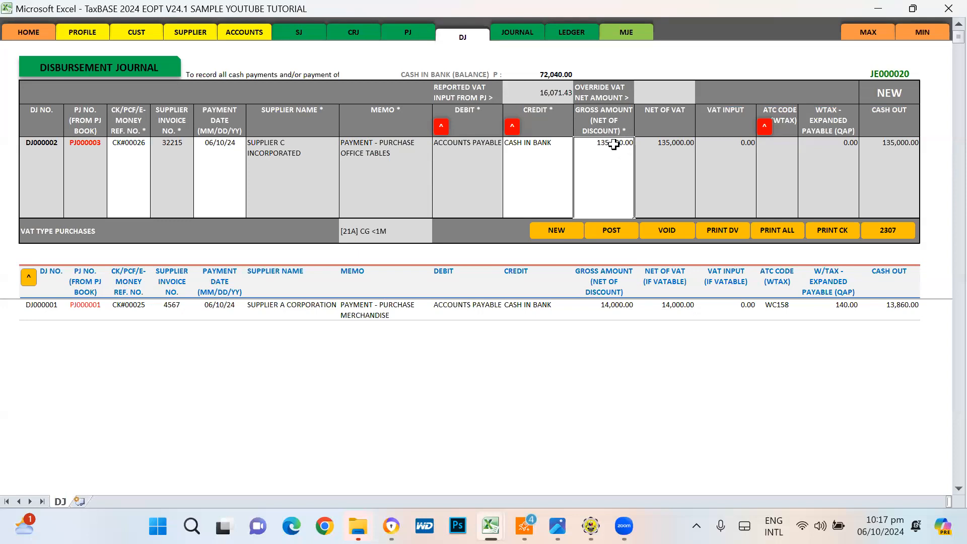
left_click(612, 229)
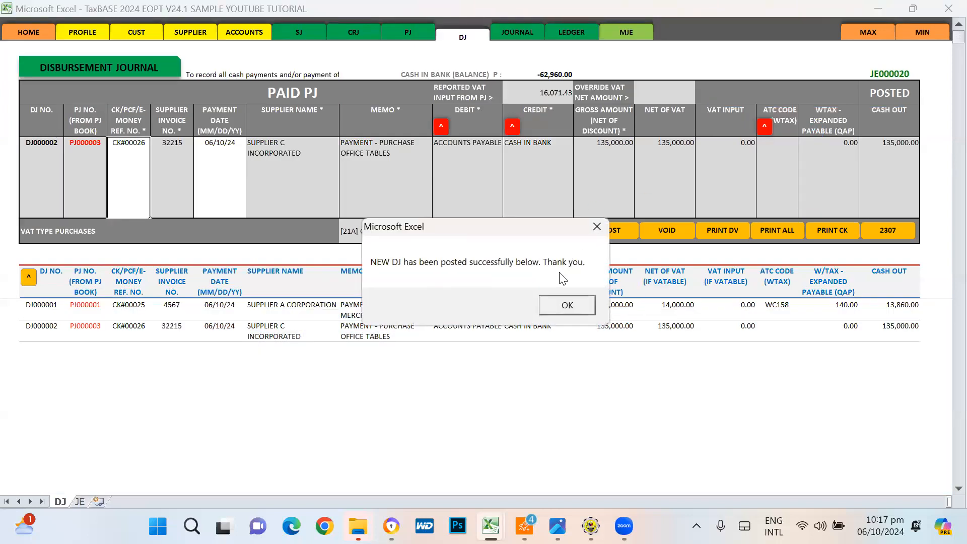
left_click(564, 304)
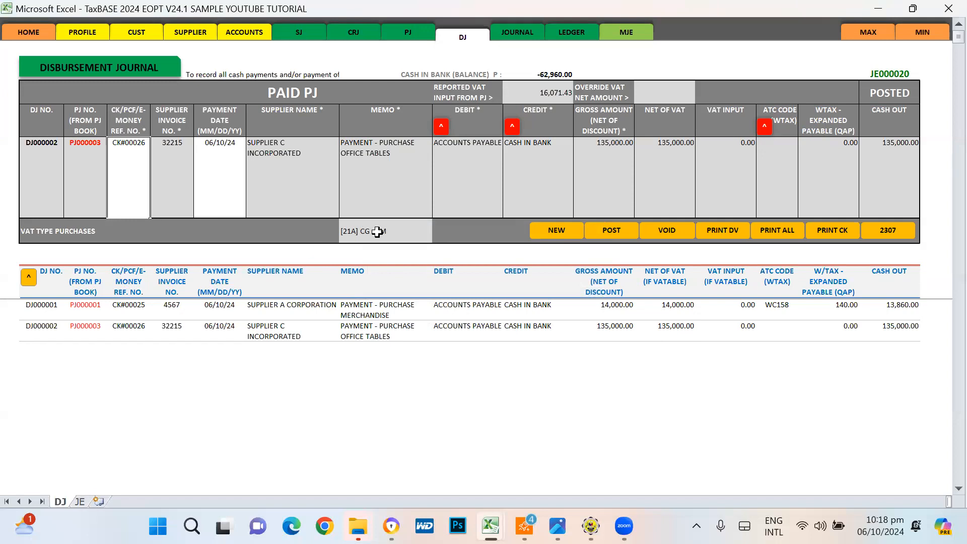
- Check the payment and adjustment references of PJ000003 in the Purchase Journal, and return to a new Disbursement Journal entry
left_click(408, 36)
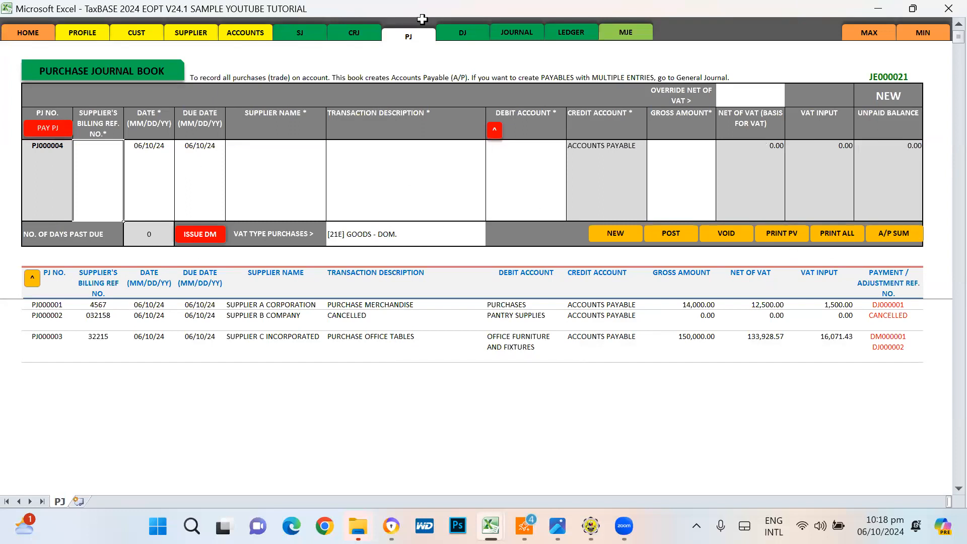
left_click(463, 34)
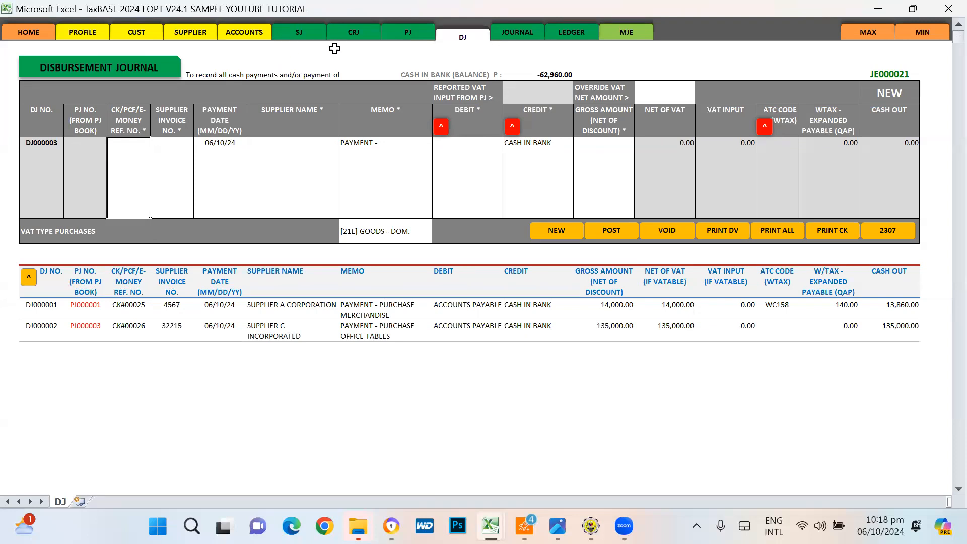
left_click(403, 28)
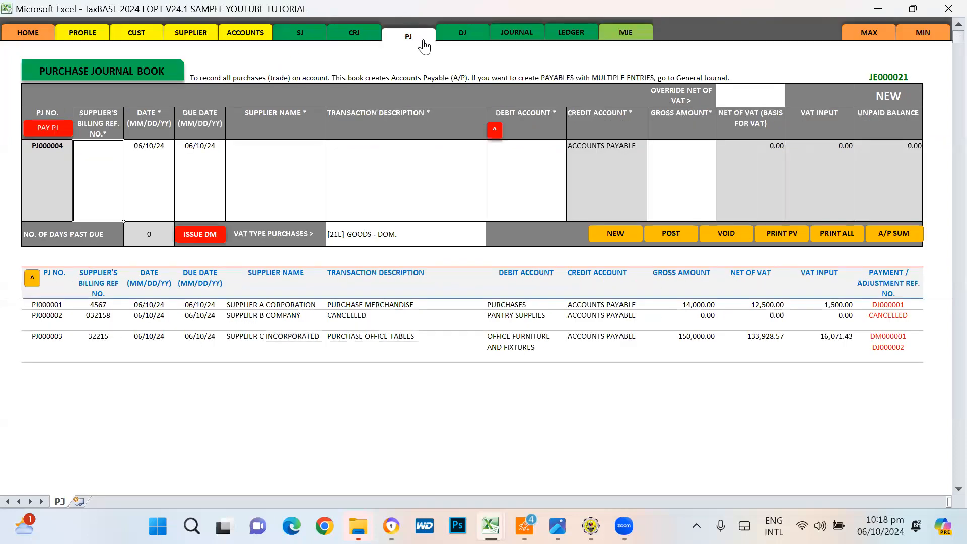
left_click(464, 33)
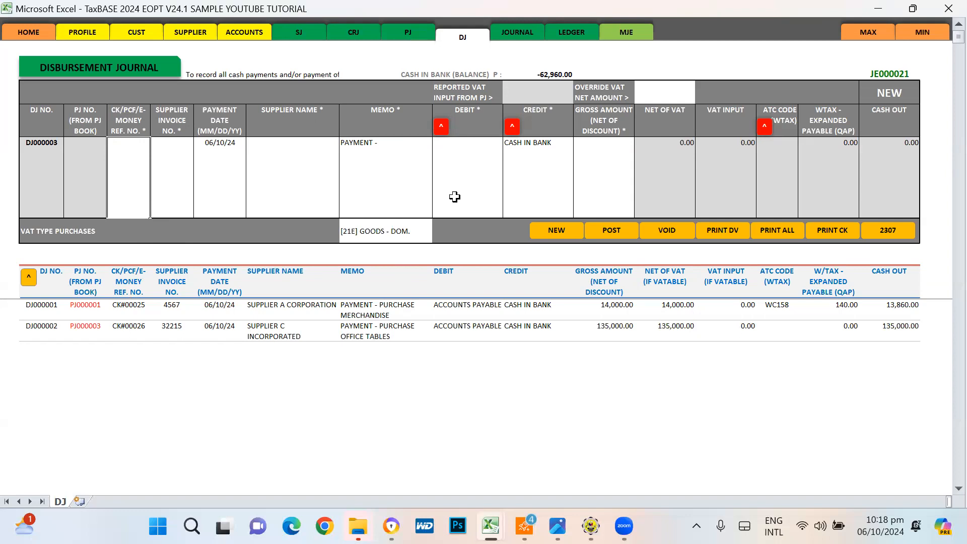
- Try GCASH REF# and PCF#0001 as sample payment references for the new disbursement entry
left_click(545, 235)
type("GCASH REF#")
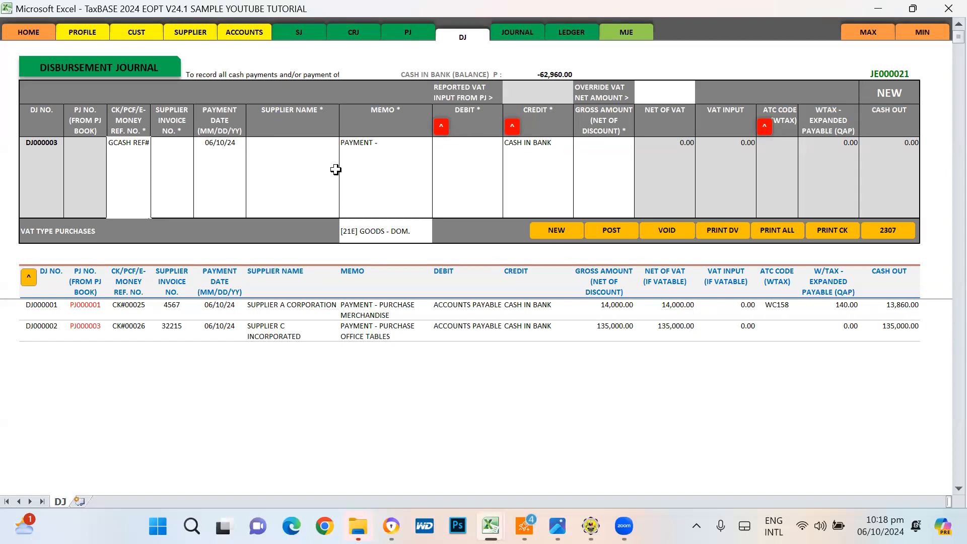
key("BackSpace")
key("BackSpace")
key("BackSpace")
key("BackSpace")
key("BackSpace")
key("BackSpace")
key("BackSpace")
key("BackSpace")
key("BackSpace")
type("PCF#0001")
key("Return")
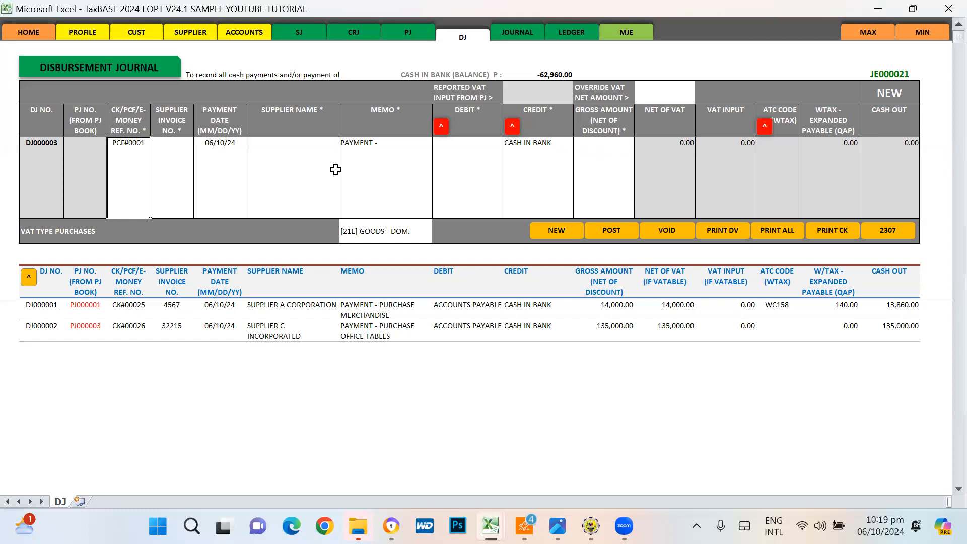
type("CK")
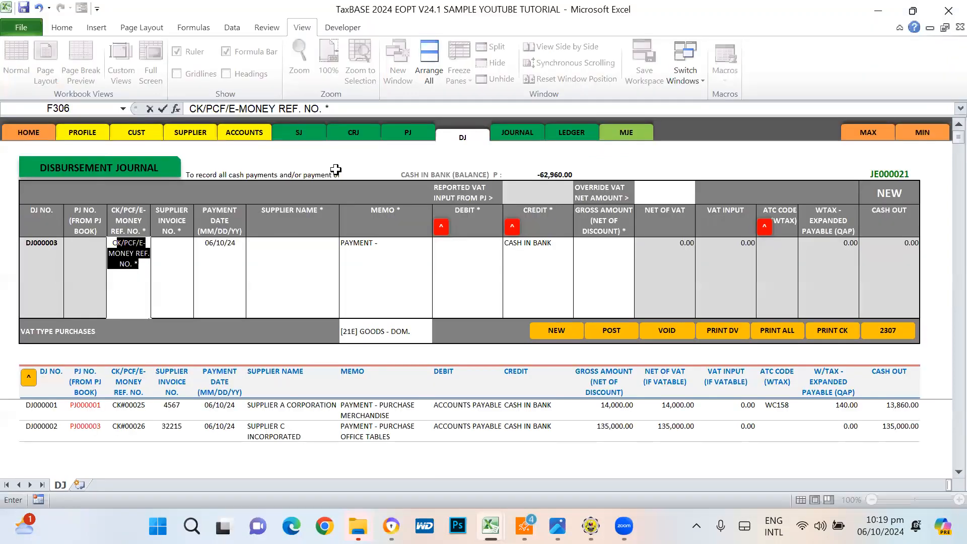
key("Escape")
left_click(861, 132)
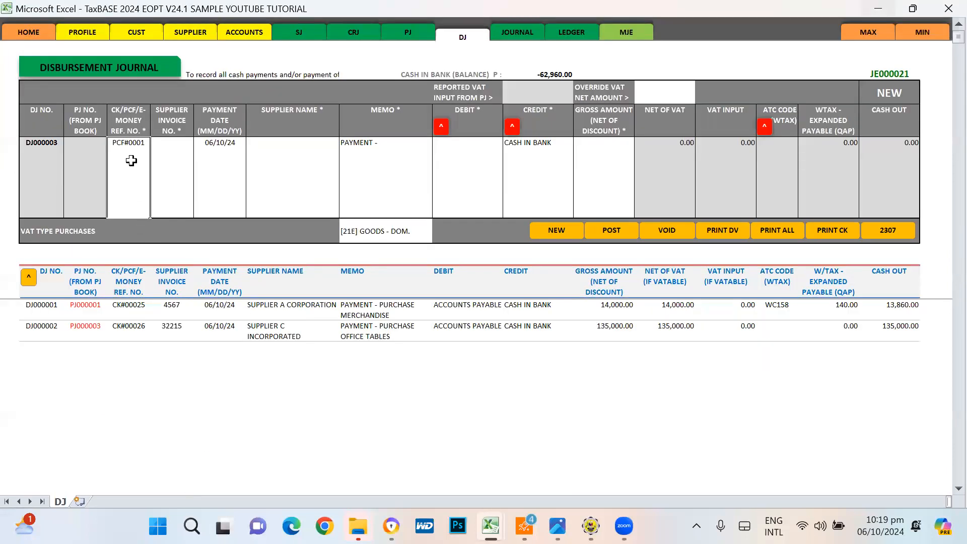
- Set the new disbursement's check reference to CK#00027 and its supplier invoice number to 315478
type("CK#00027")
key("Return")
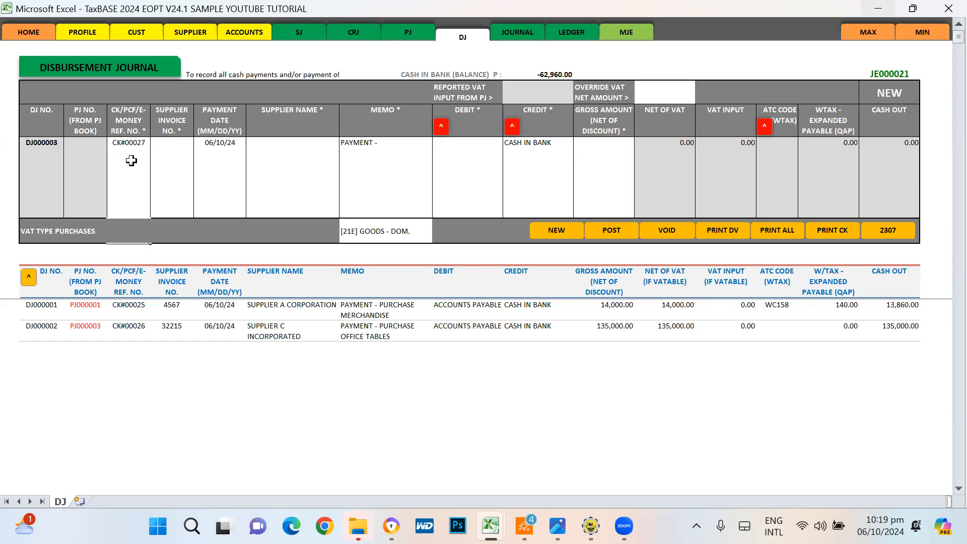
key("Right")
key("Right")
key("Up")
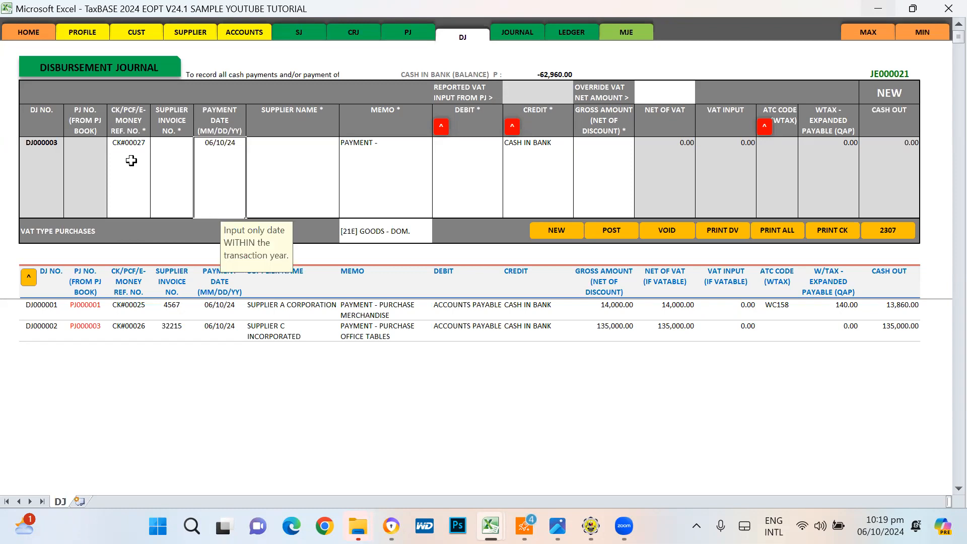
key("Left")
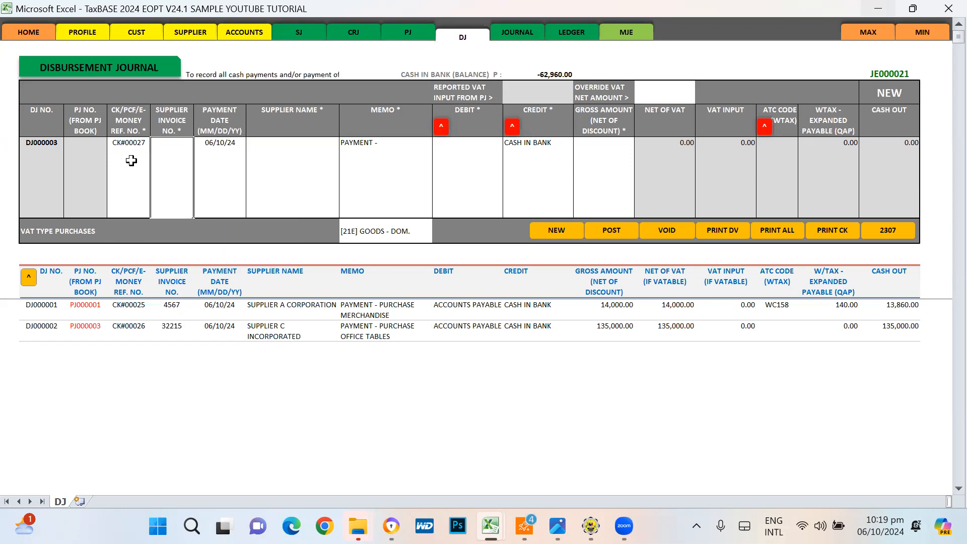
type("315478")
- Choose Supplier A Corporation as the disbursement's supplier and complete the memo as PAYMENT - TRANSPORTATION FEE
key("Right")
key("Right")
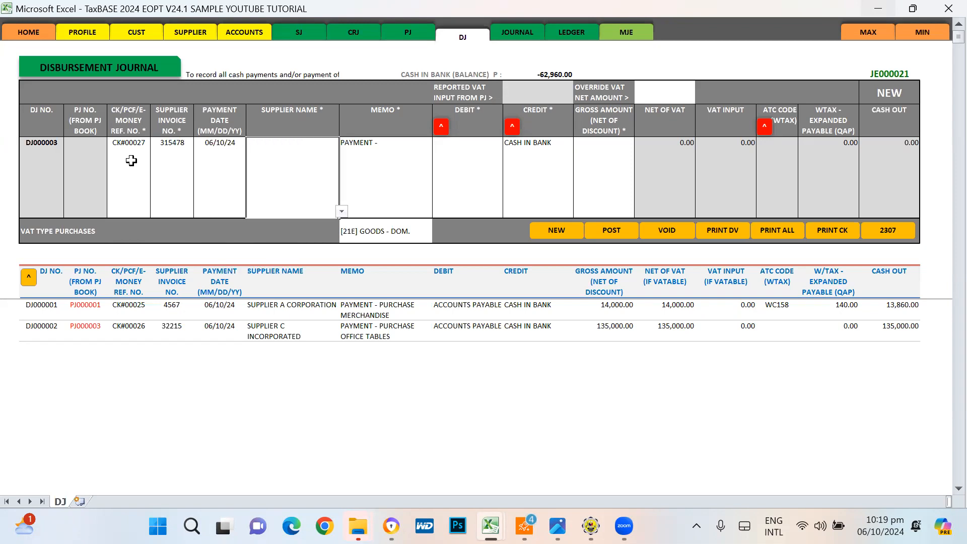
left_click(341, 214)
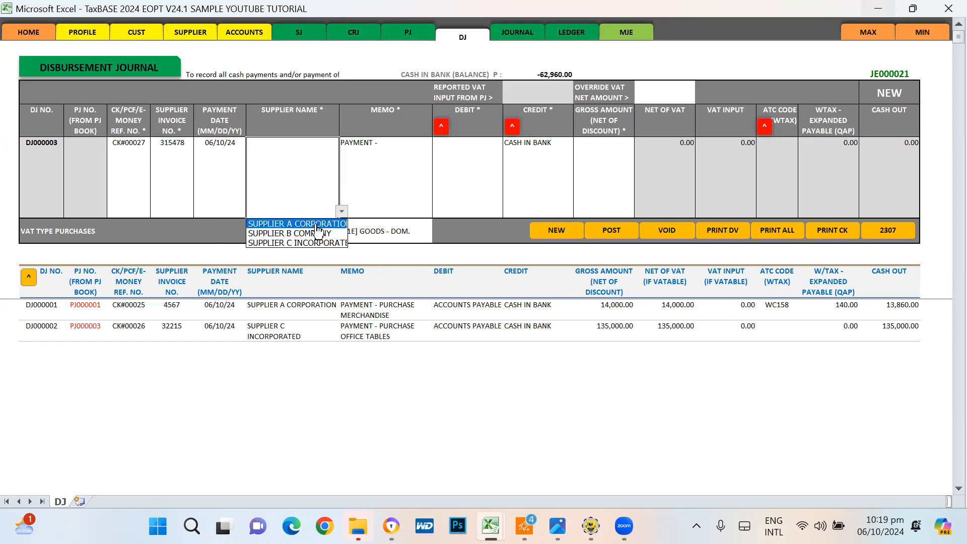
left_click(310, 223)
double_click(381, 143)
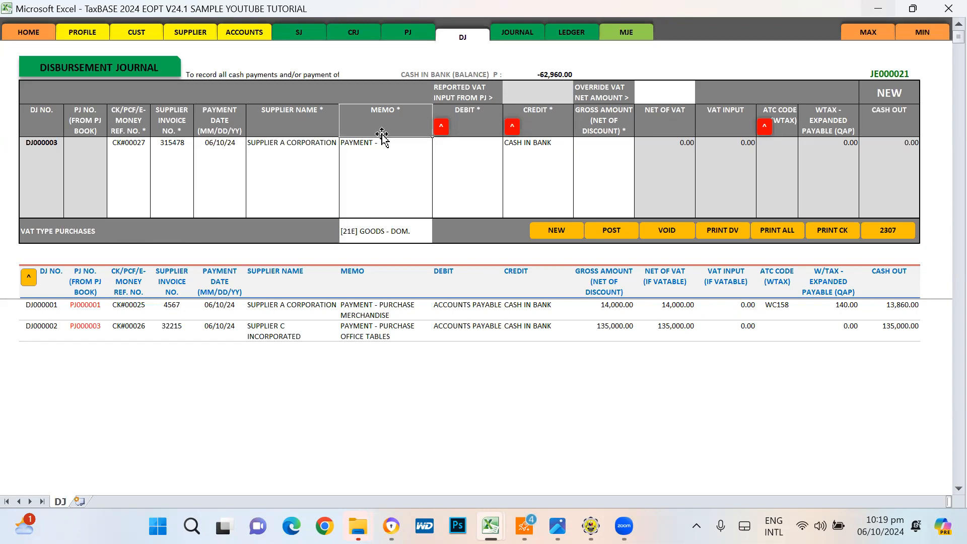
key("Escape")
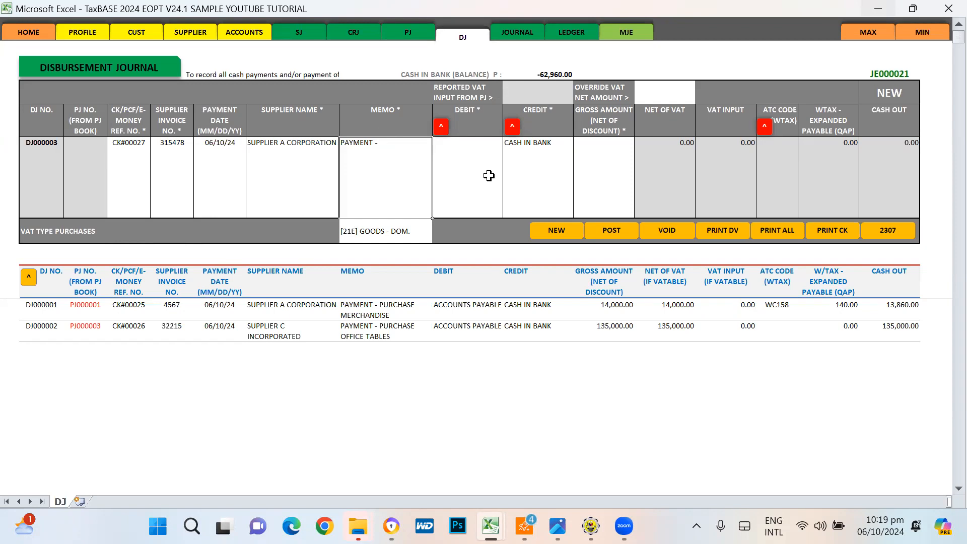
key("F2")
type("RANSPORTATION")
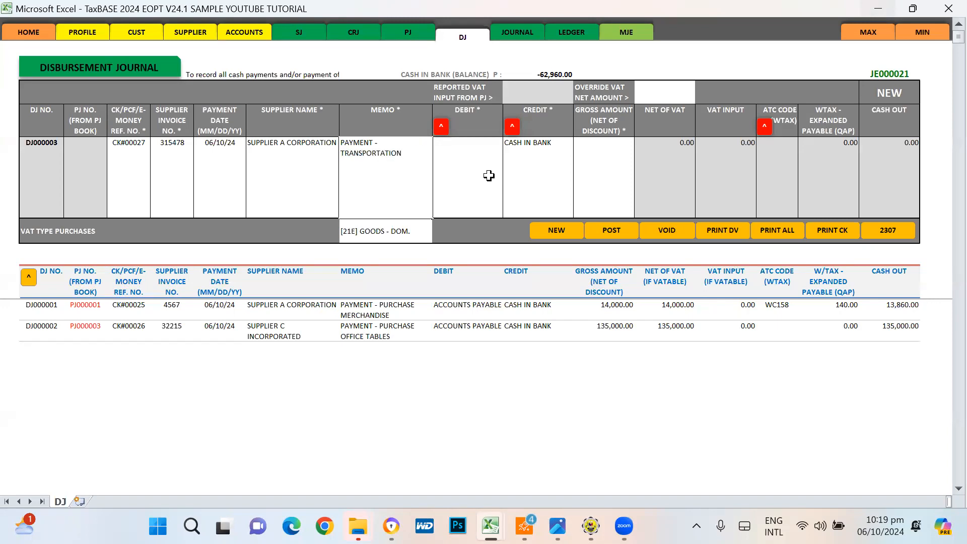
type(" FEE")
left_click(490, 180)
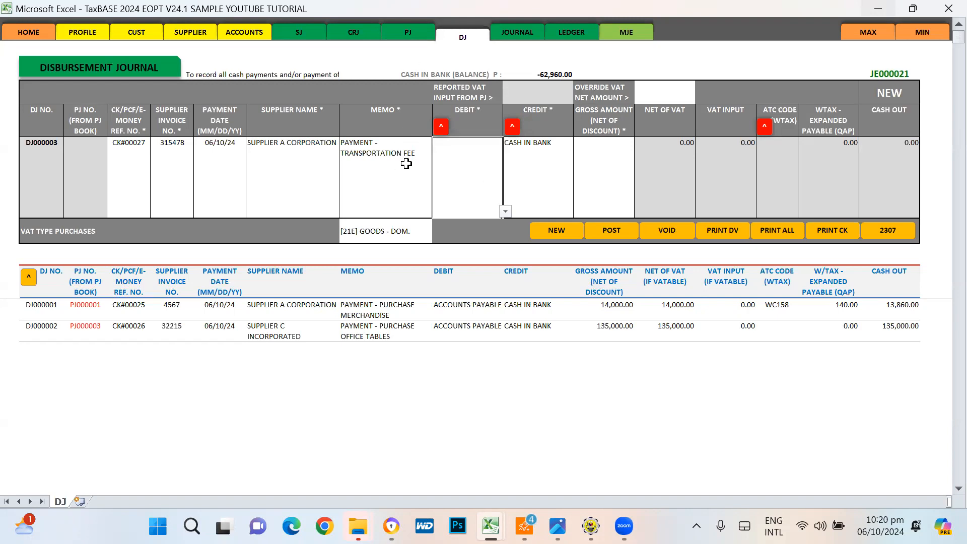
- Pick Transportation, Toll and Parking Expenses from the chart of accounts as the disbursement's debit account
type("TRA")
key("BackSpace")
left_click(441, 126)
scroll(540, 361, "down", 15)
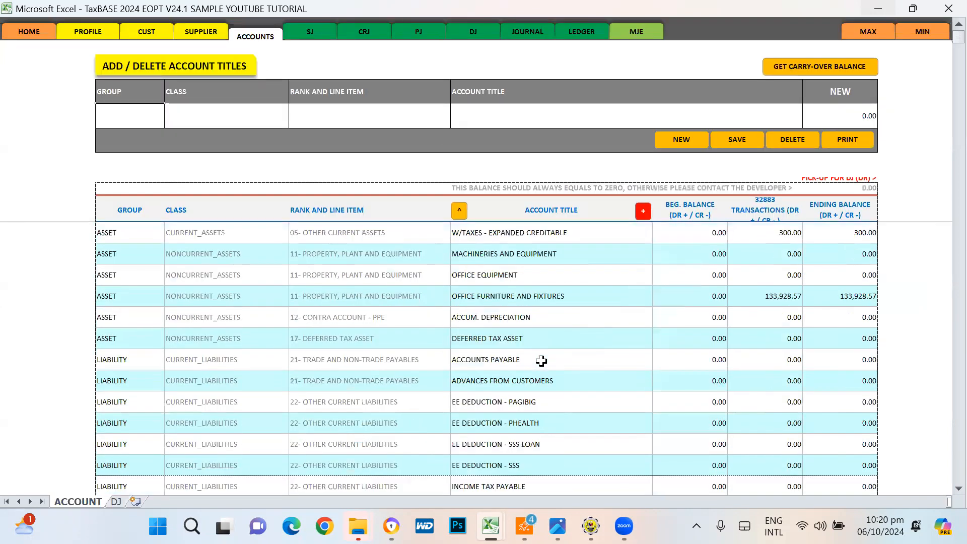
scroll(541, 362, "down", 2)
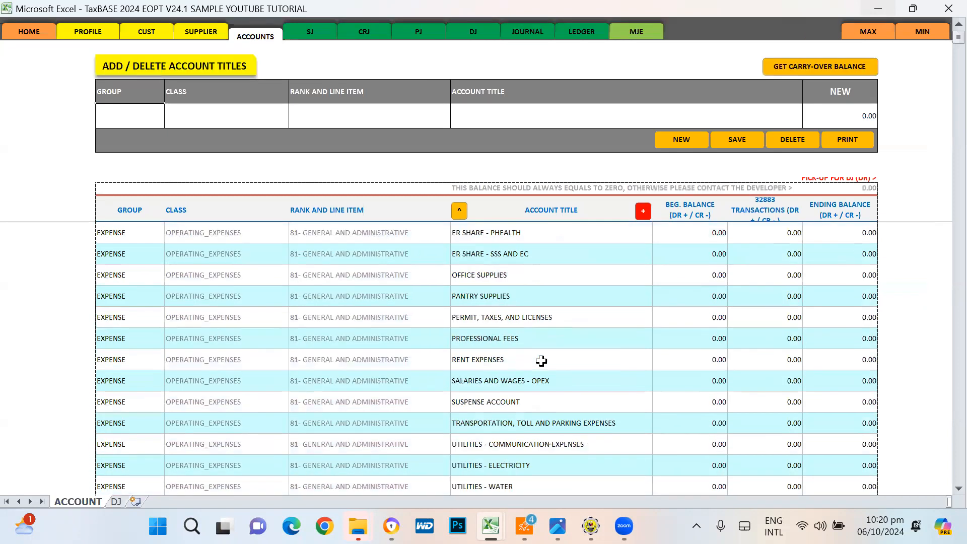
left_click(507, 426)
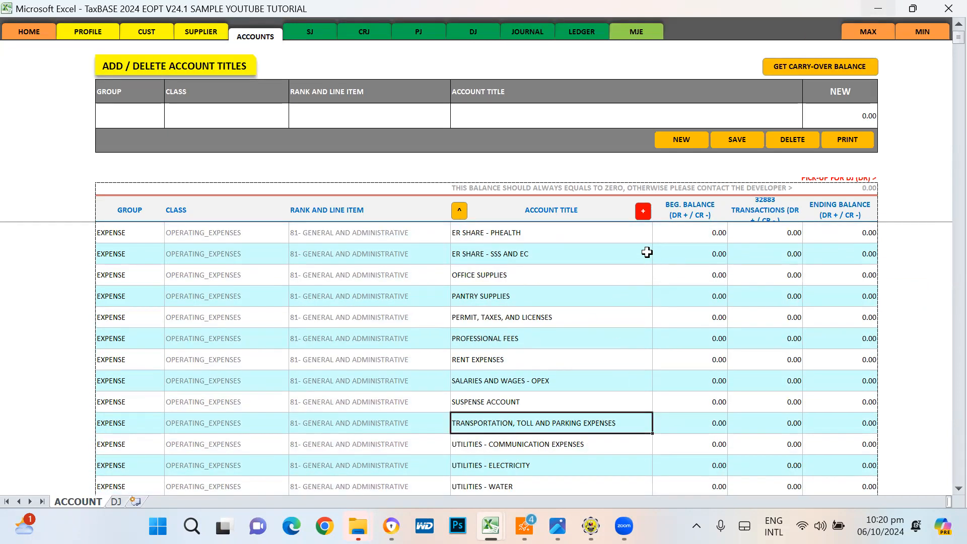
left_click(643, 213)
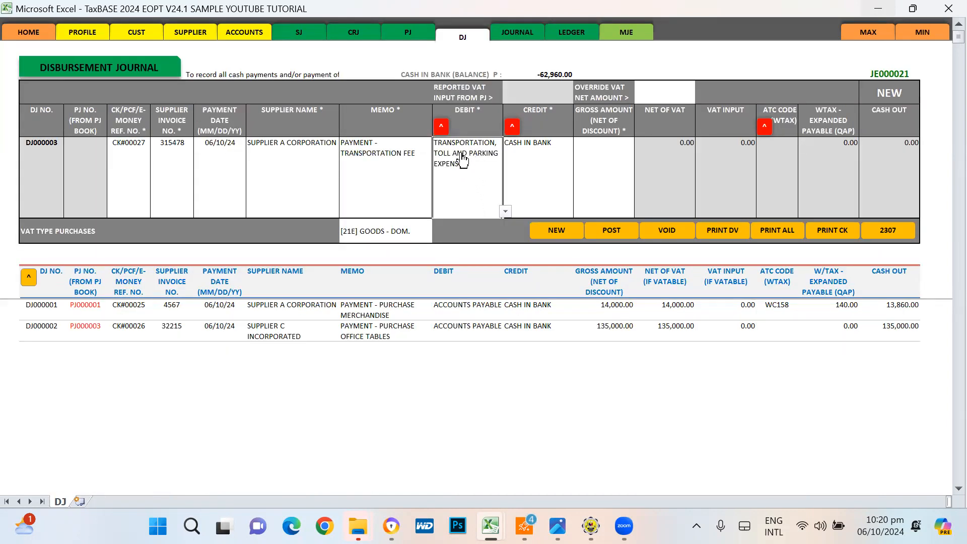
- Review the supplier, debit and credit fields, set the gross amount to 1,500.00, and post the transportation disbursement
left_click(591, 161)
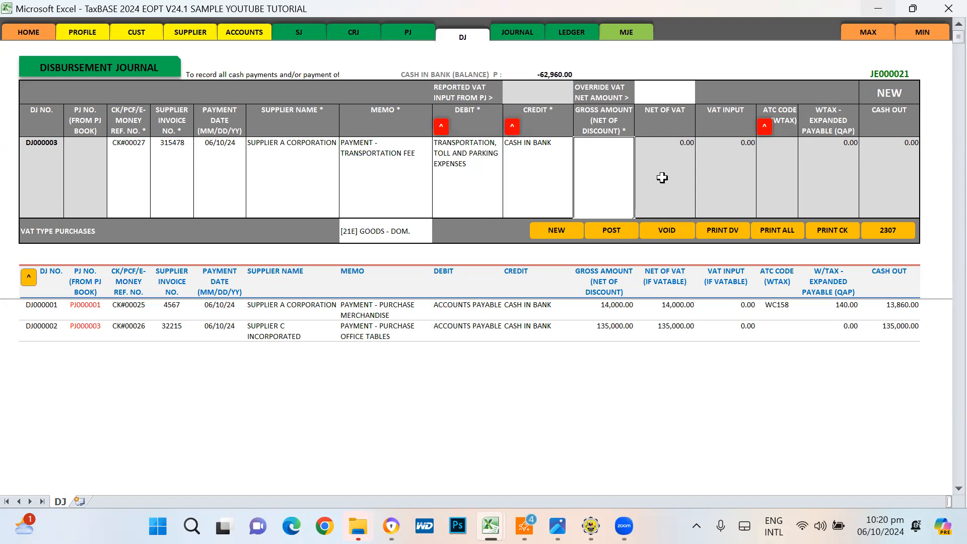
left_click(471, 180)
left_click(536, 185)
left_click(467, 181)
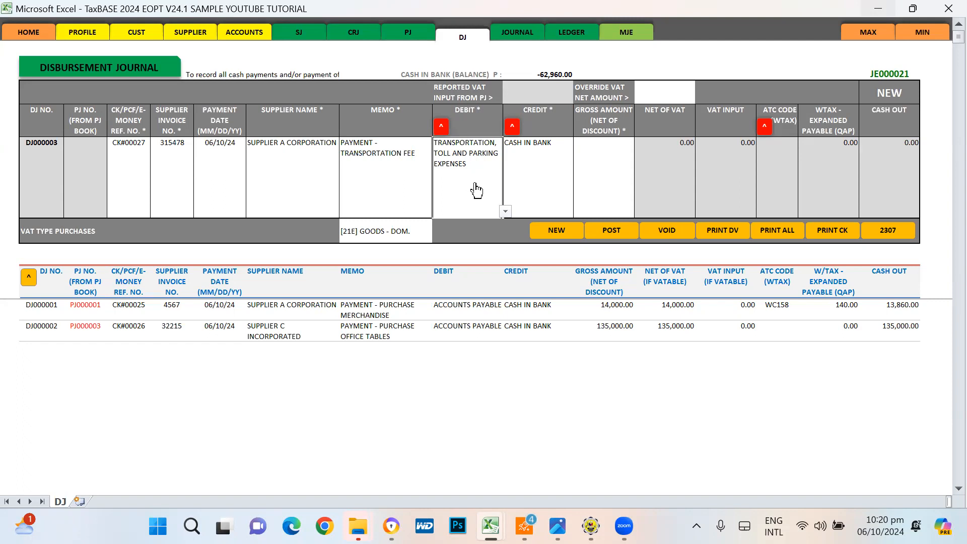
left_click(321, 174)
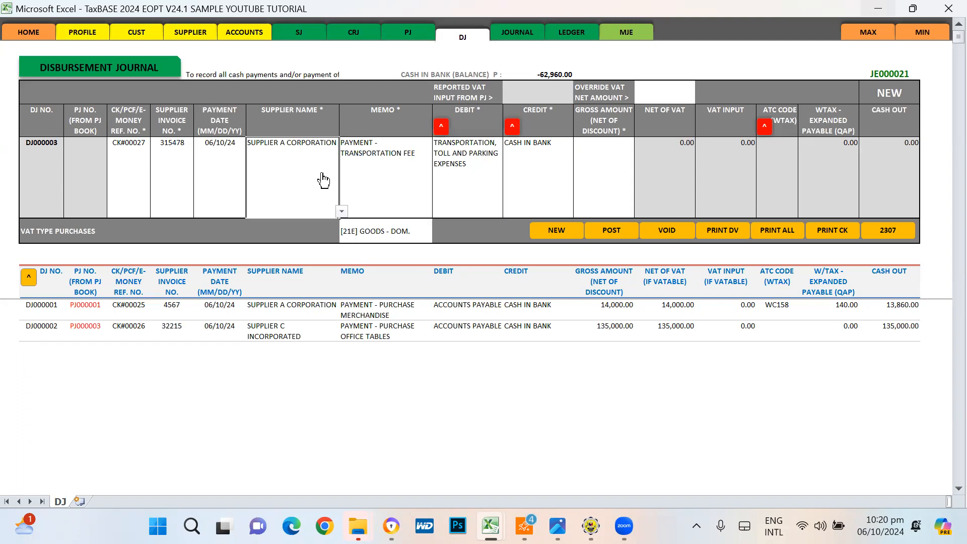
left_click(486, 180)
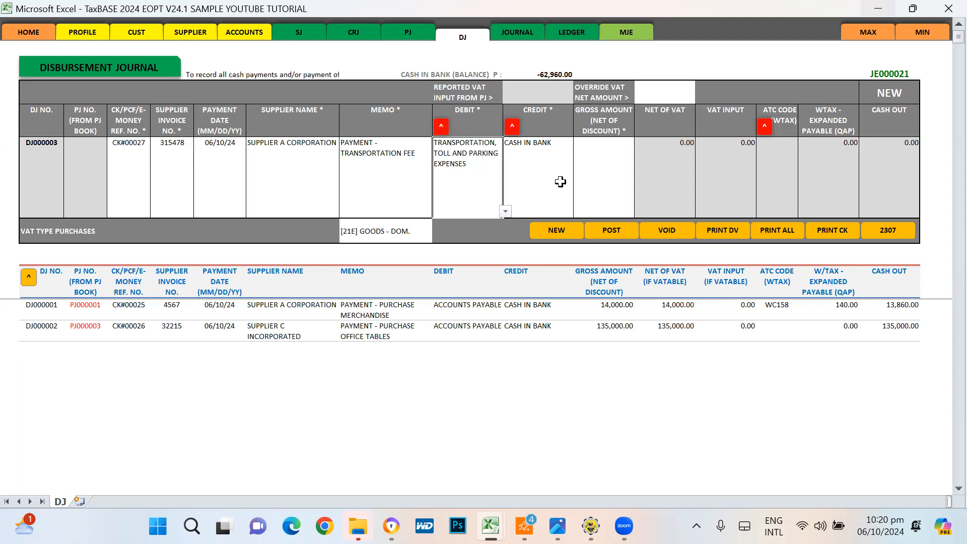
left_click(599, 171)
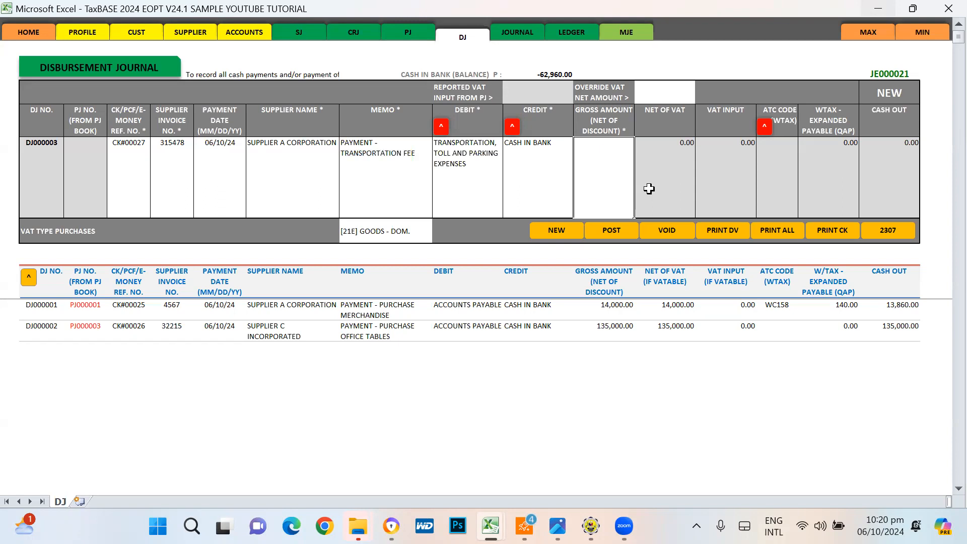
type("1")
key("Return")
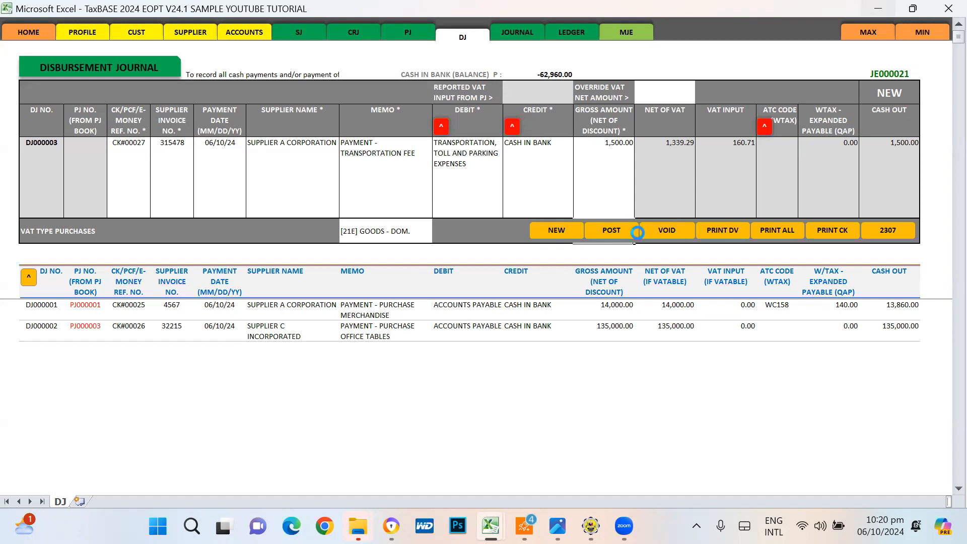
left_click(624, 231)
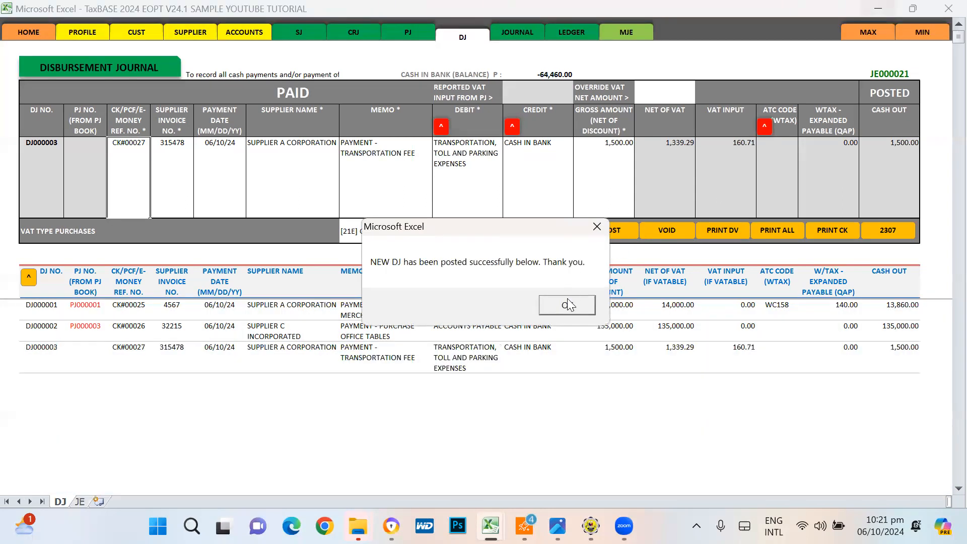
left_click(567, 302)
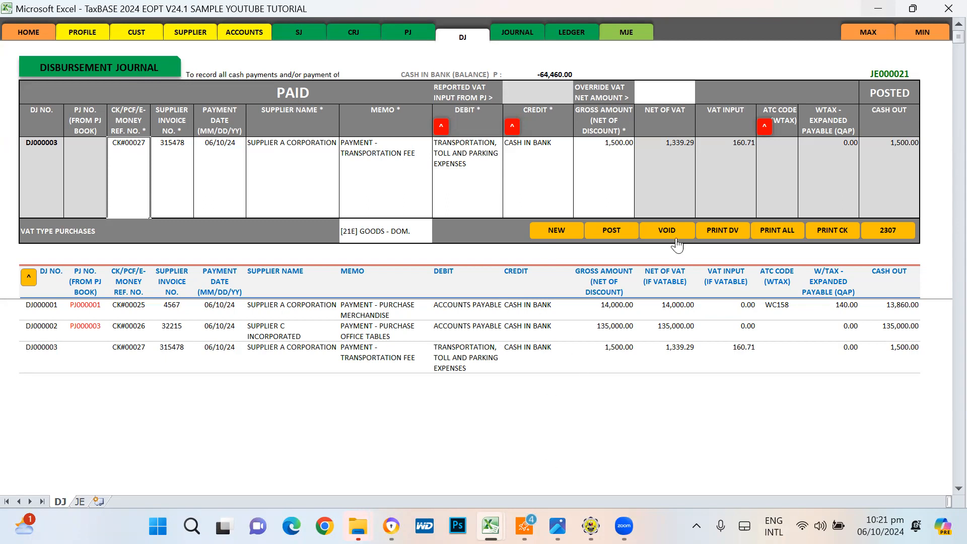
- Load the posted DJ000003 transportation payment from the disbursement list into the entry form
left_click(33, 325)
left_click(46, 361)
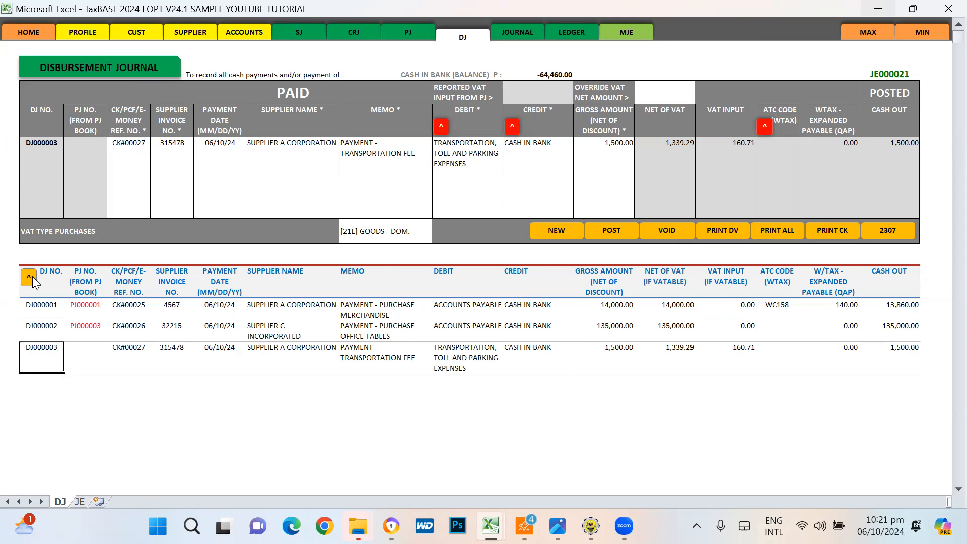
left_click(30, 279)
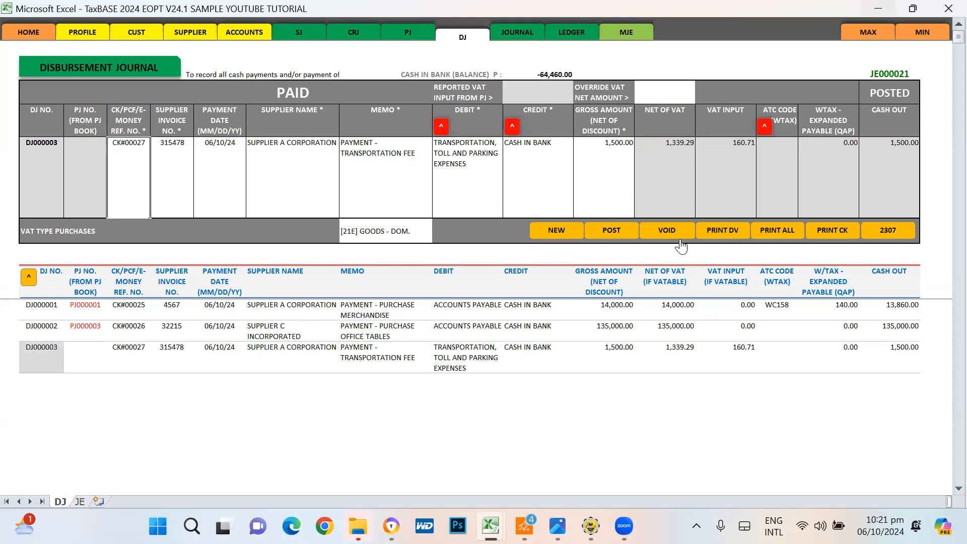
- Load PJ000001 in the Purchase Journal and try to void this purchase
left_click(408, 33)
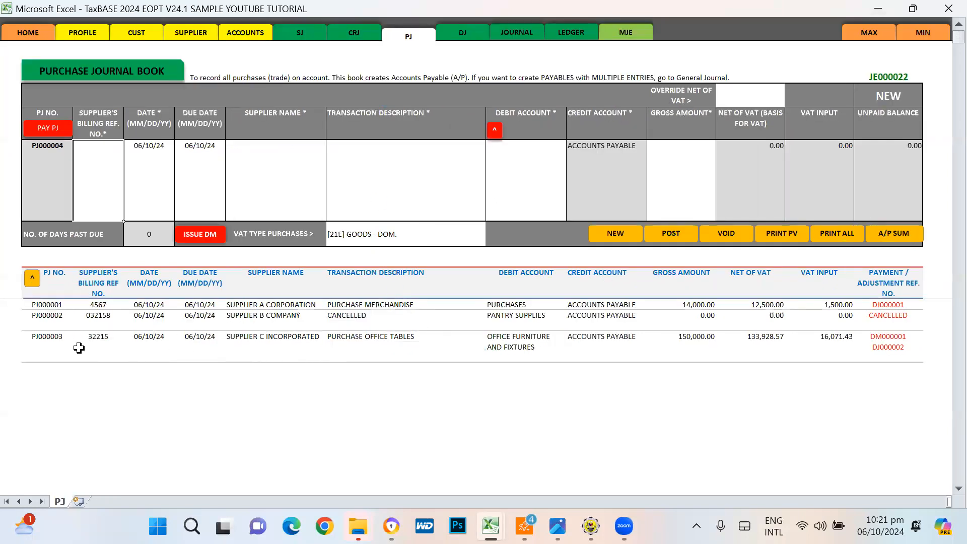
left_click(47, 305)
left_click(32, 278)
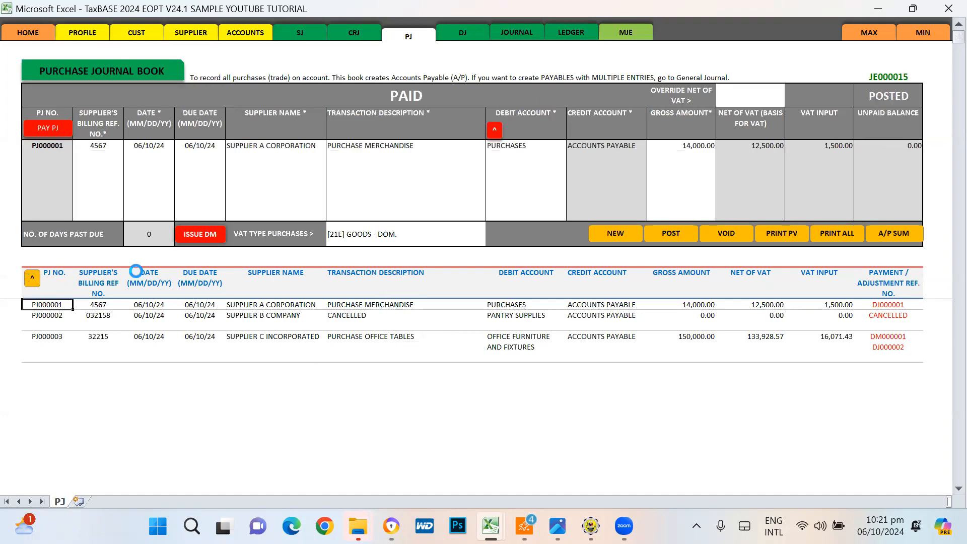
left_click(738, 231)
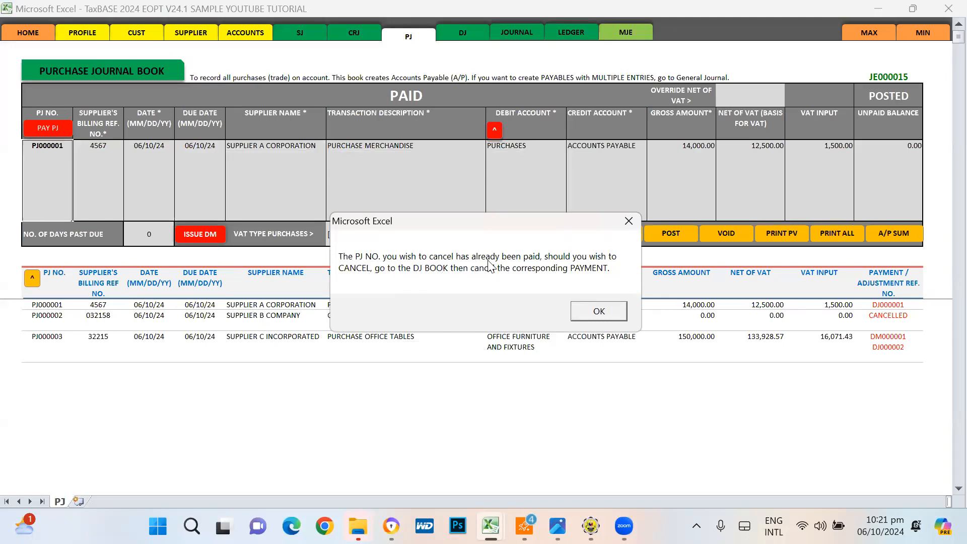
left_click(603, 314)
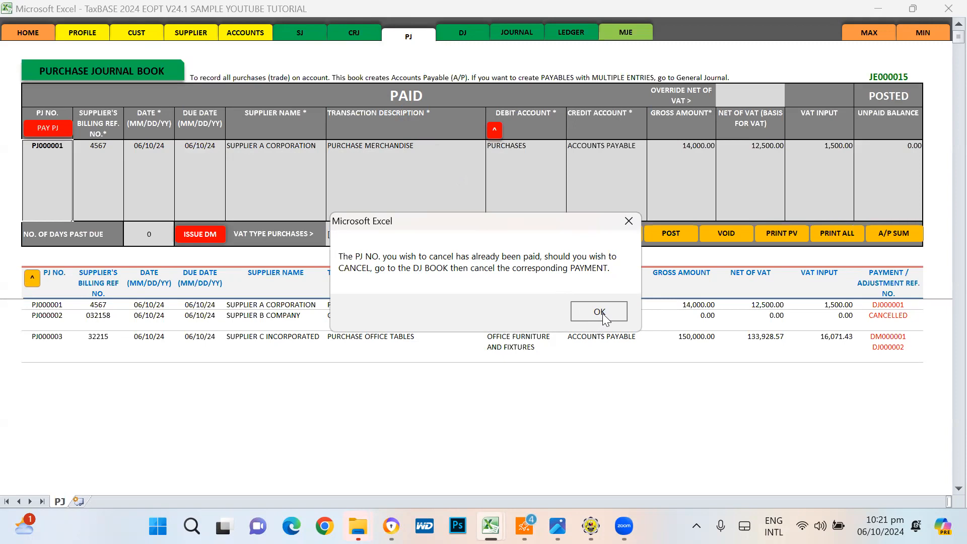
- Try again to void the PJ000001 merchandise purchase from Supplier A Corporation
left_click(602, 312)
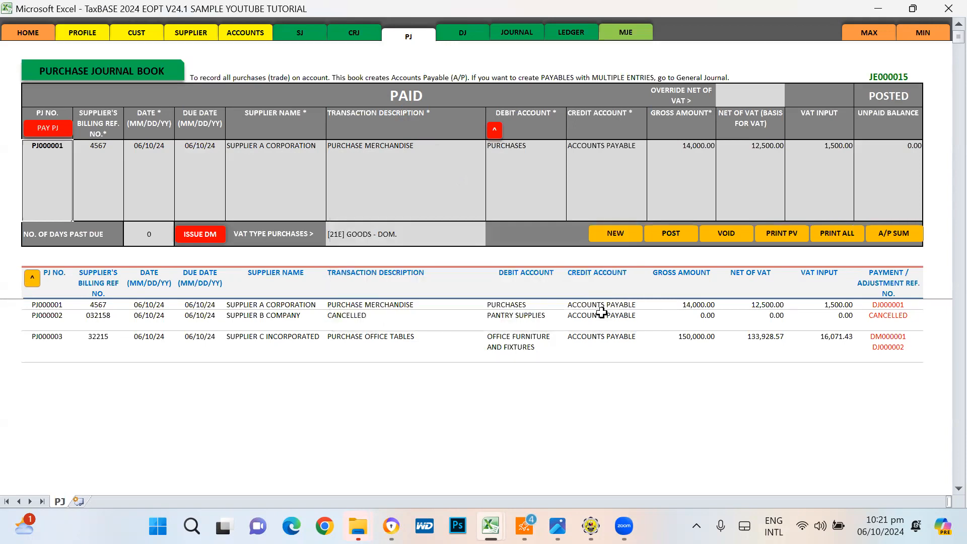
left_click(747, 236)
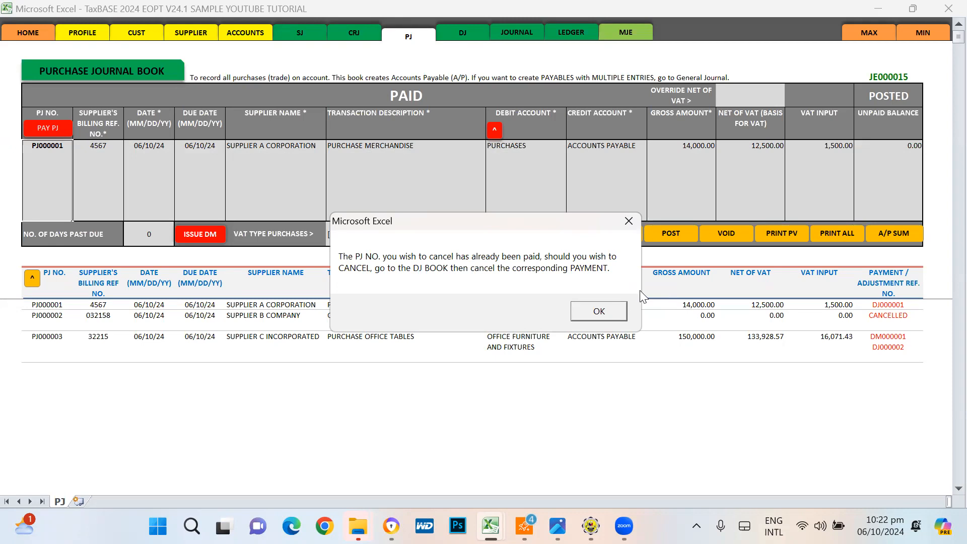
left_click(597, 311)
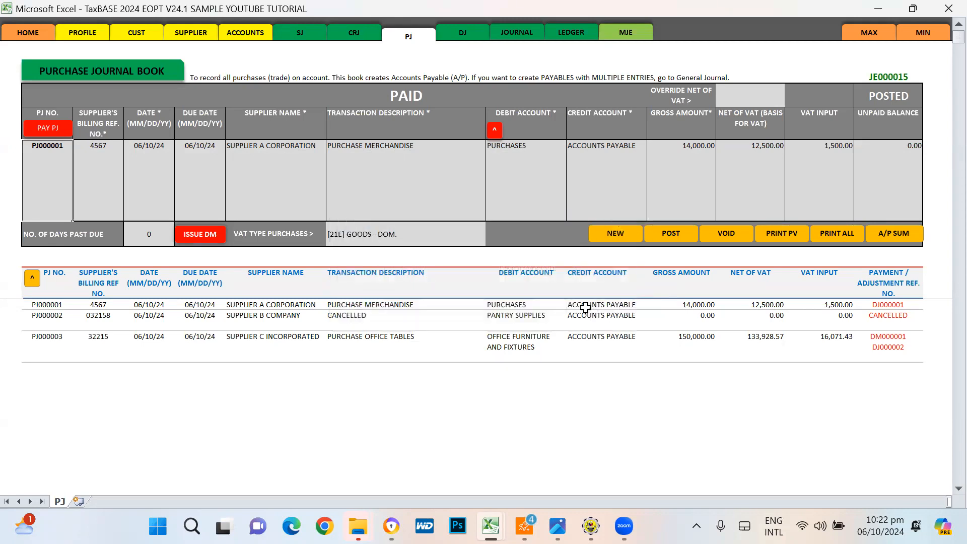
- Load the PJ000002 purchase from Supplier B Company into the entry form and try to void it
left_click(44, 320)
left_click(32, 277)
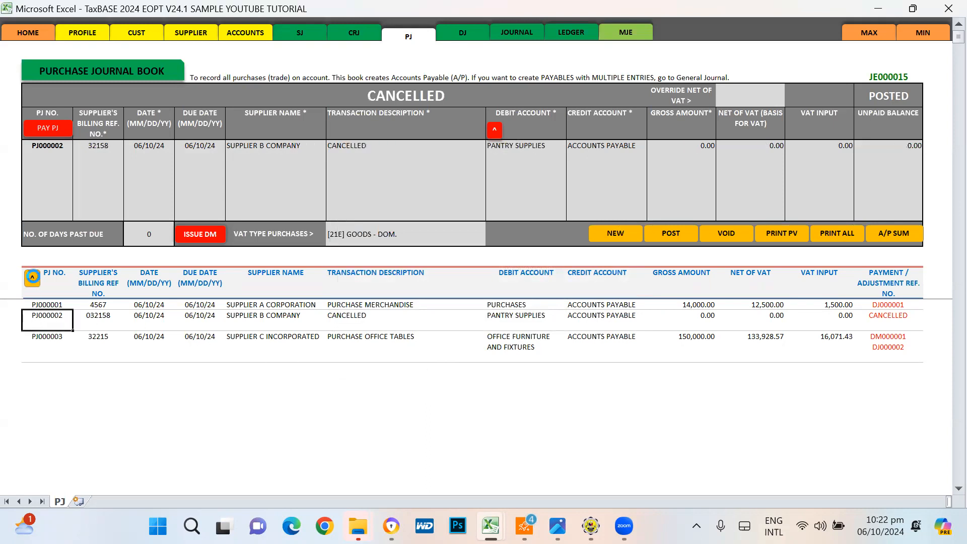
left_click(727, 236)
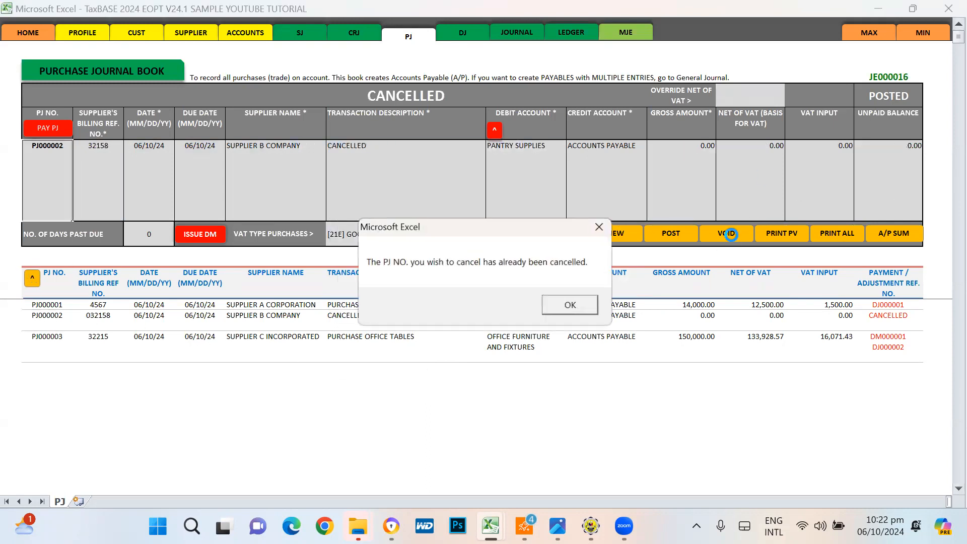
left_click(584, 305)
- Load the PJ000003 office tables purchase into the entry form and try to void it
left_click(47, 342)
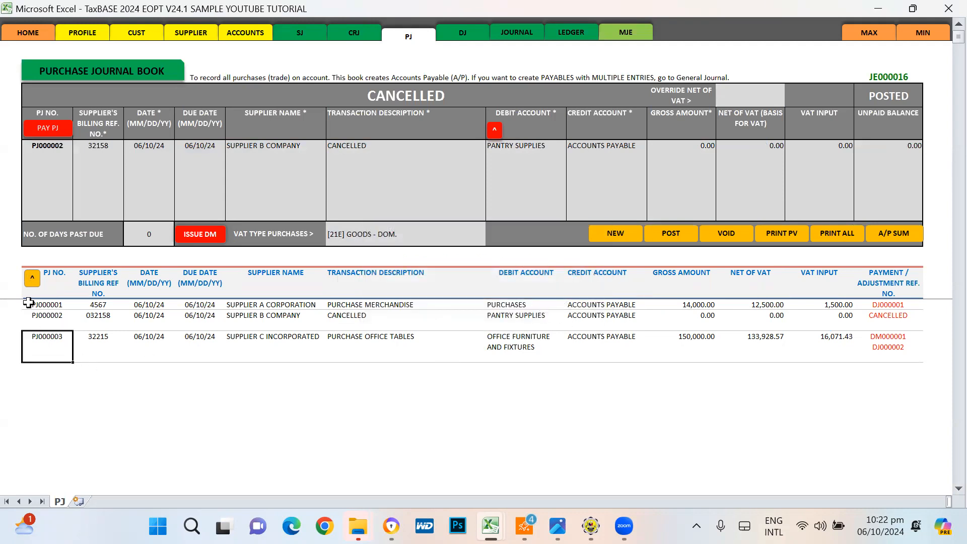
left_click(32, 278)
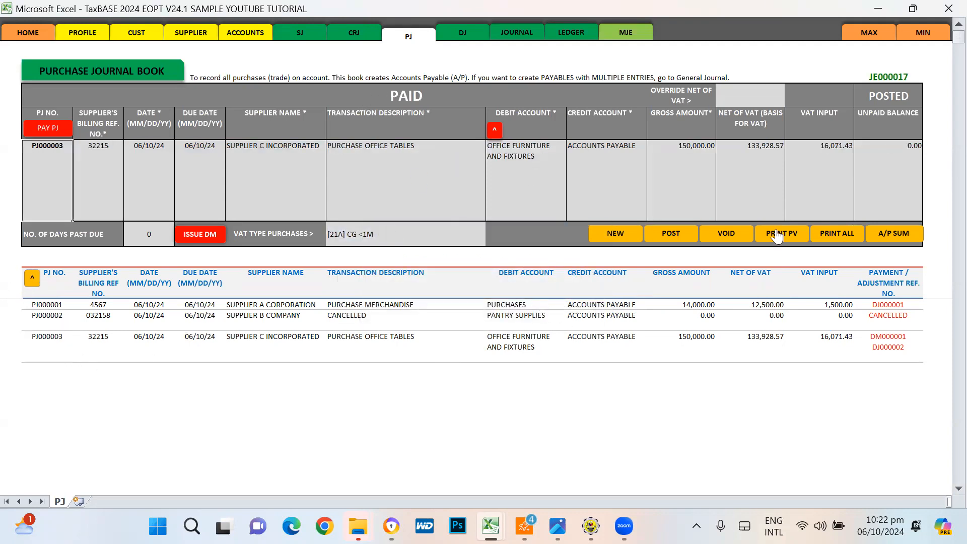
left_click(725, 234)
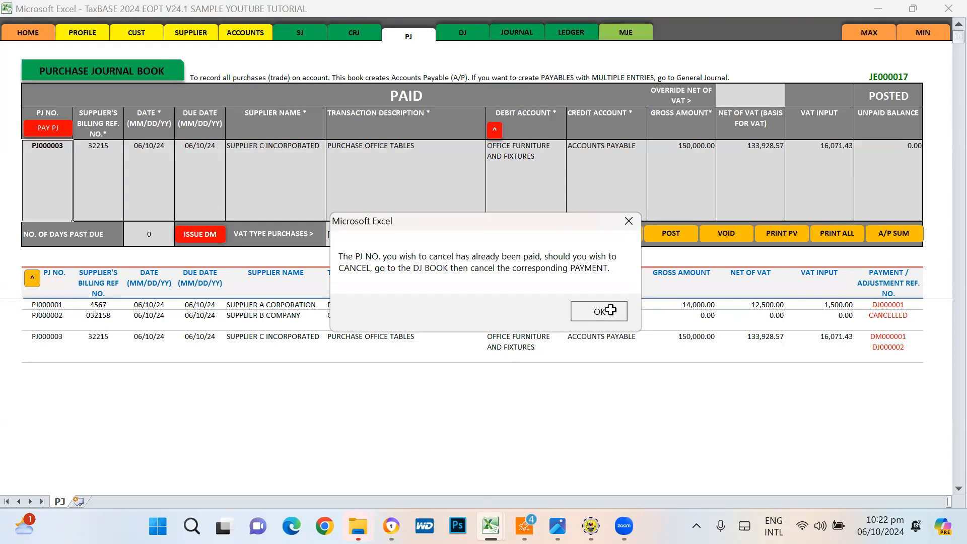
left_click(608, 312)
- Start a new purchase with billing reference 312258, supplier SUPPLIER B COMPANY, and description PURCHASE OF MERCHANDISE
left_click(631, 236)
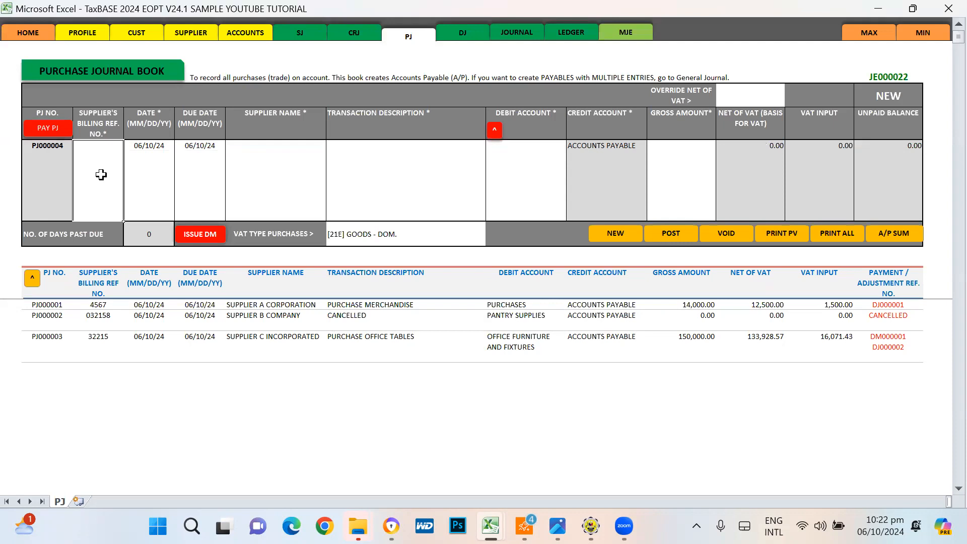
type("312258")
key("Return")
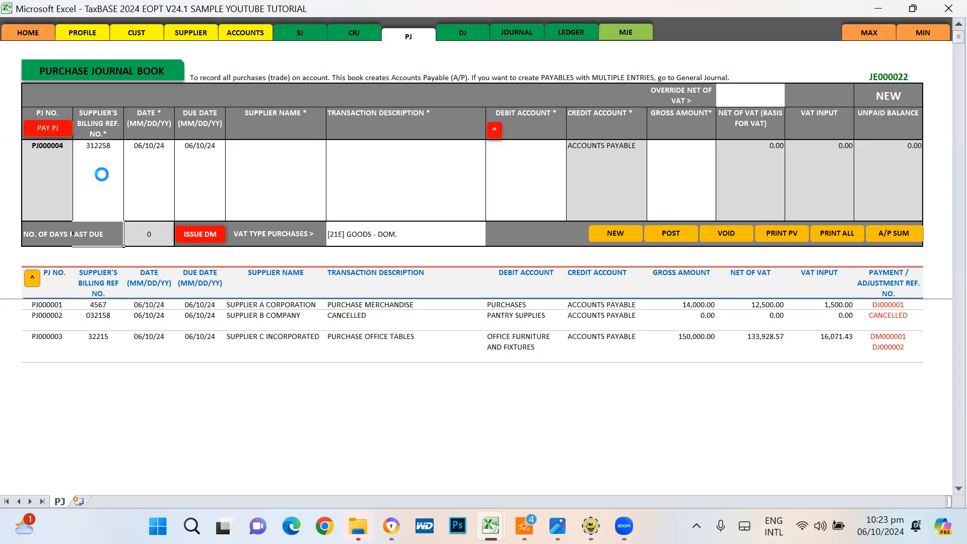
key("Return")
left_click(267, 166)
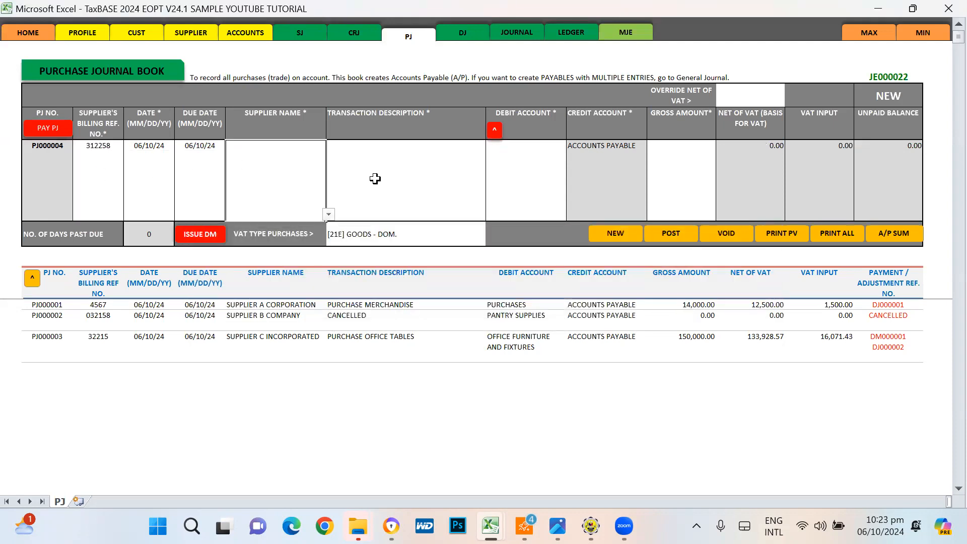
left_click(329, 215)
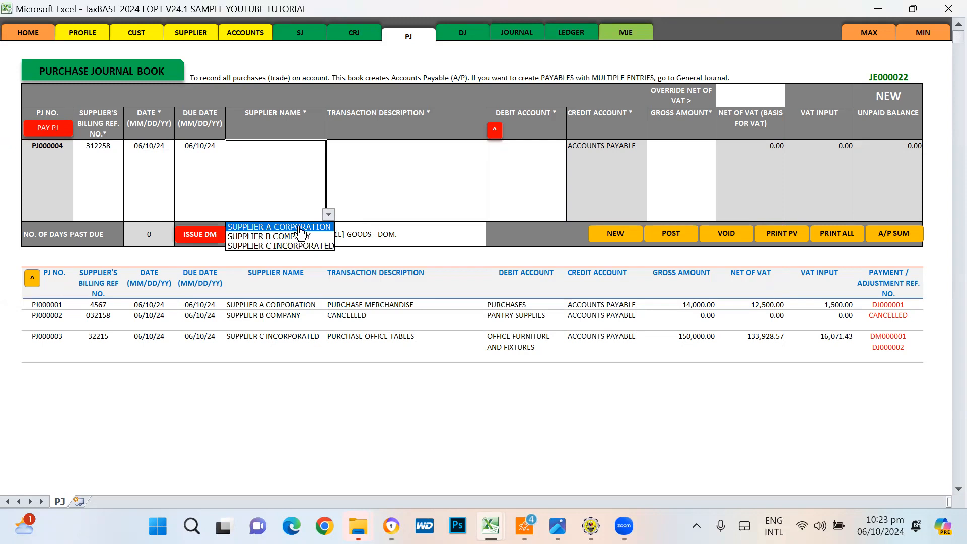
left_click(271, 236)
left_click(382, 190)
type("PURCHASE OF MERCHANDISE")
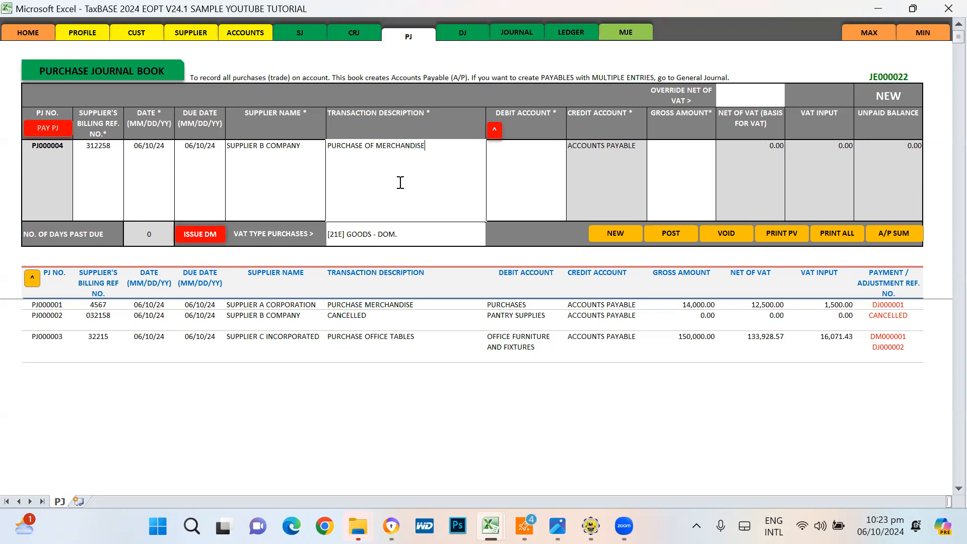
- Set the new purchase's debit account to PURCHASES and gross amount to 5,000.00, and post it
key("Tab")
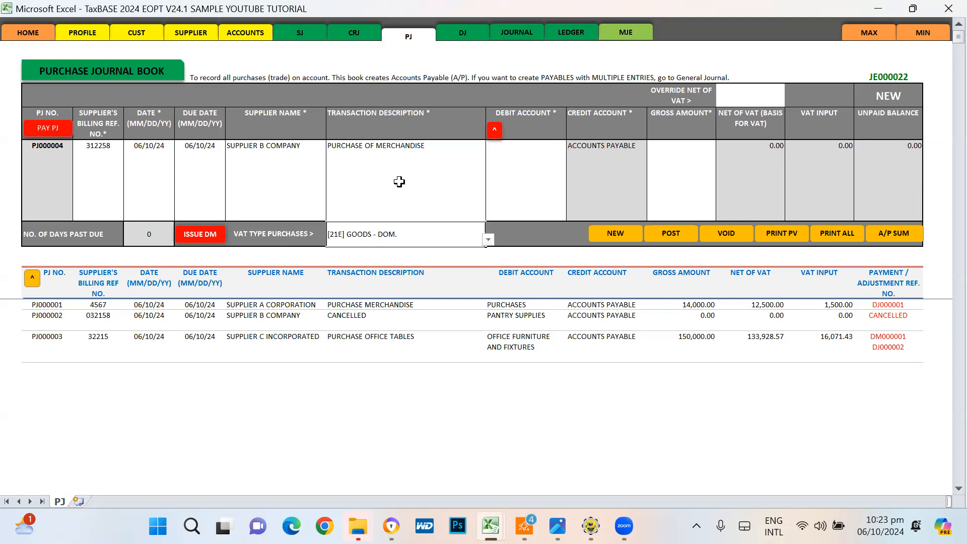
type("PURCHASES")
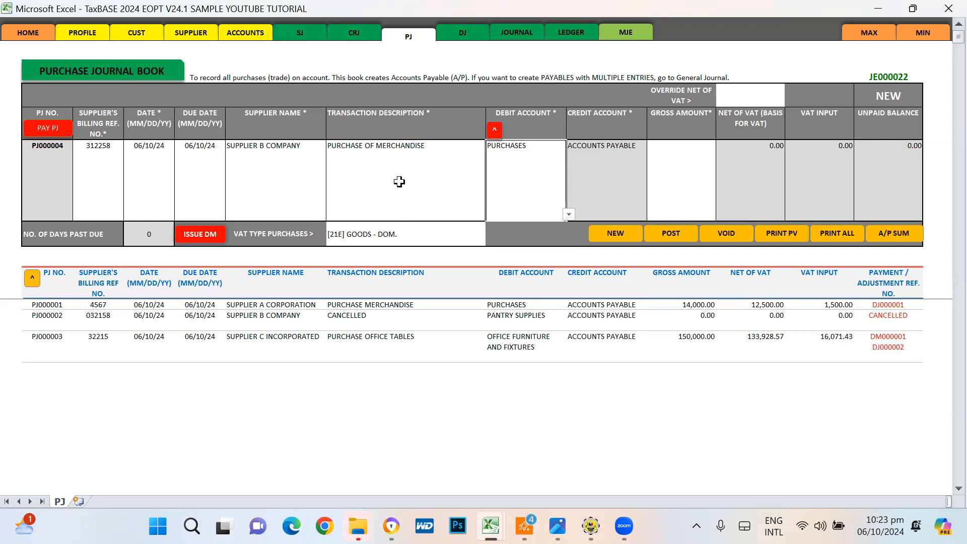
key("Tab")
type("5000")
key("Return")
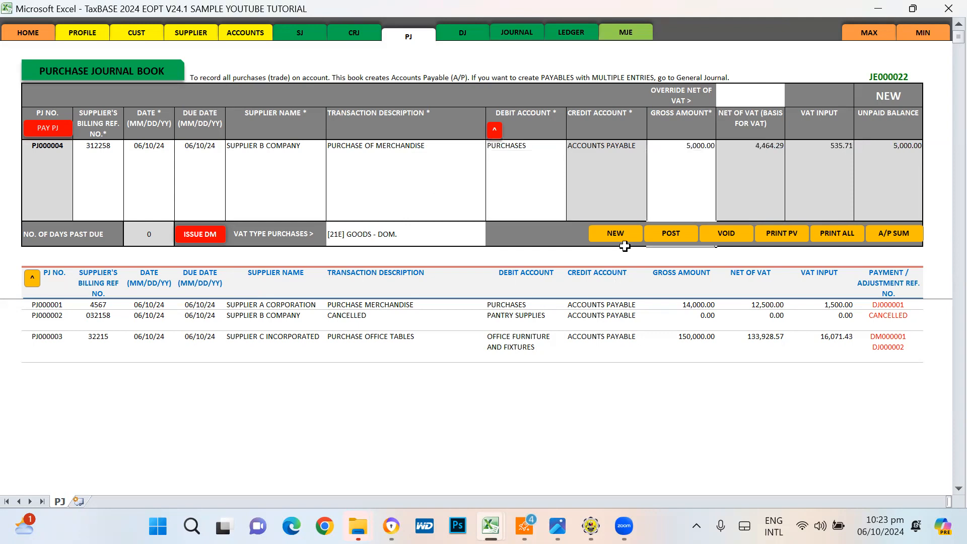
left_click(680, 230)
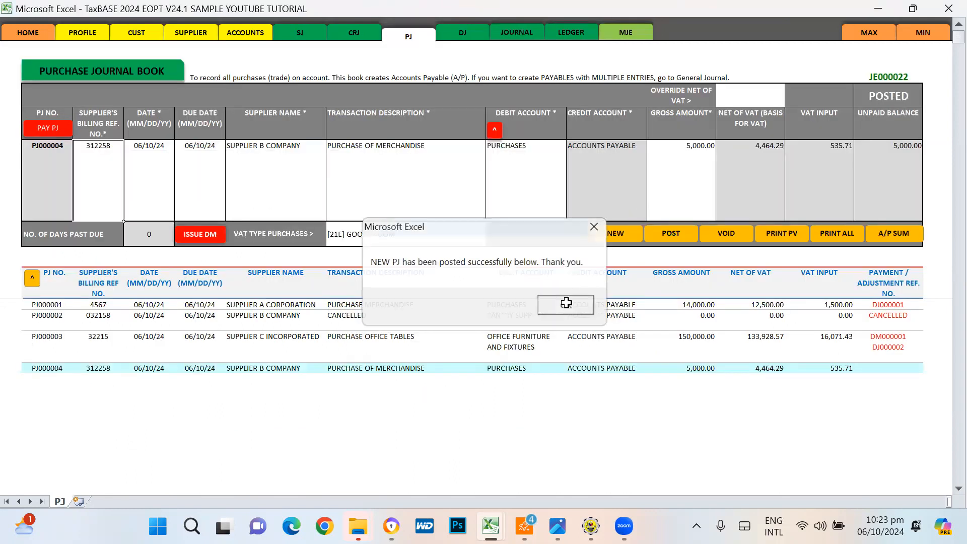
left_click(566, 304)
- Examine the journal entry JE000022 for the newly posted Supplier B Company purchase in the Journal Entries report
left_click(883, 76)
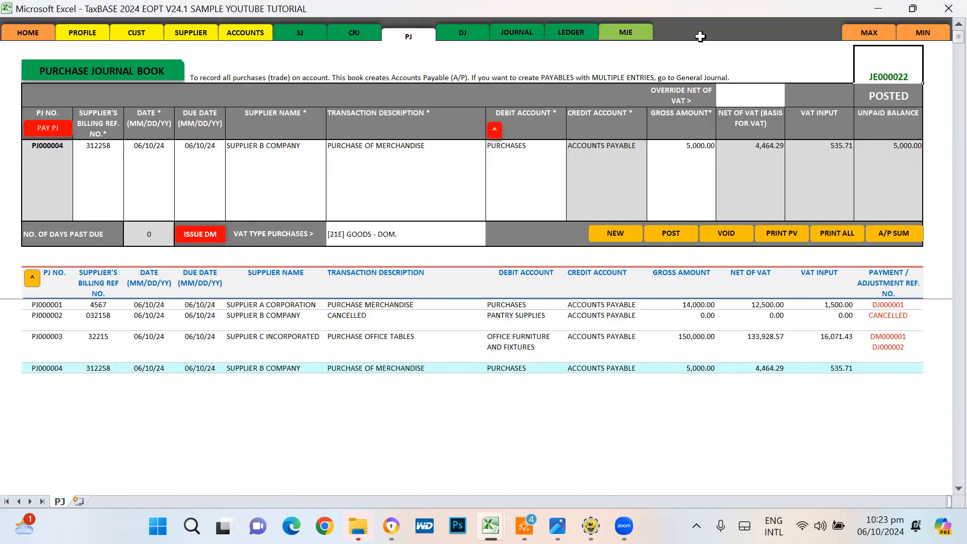
left_click(521, 33)
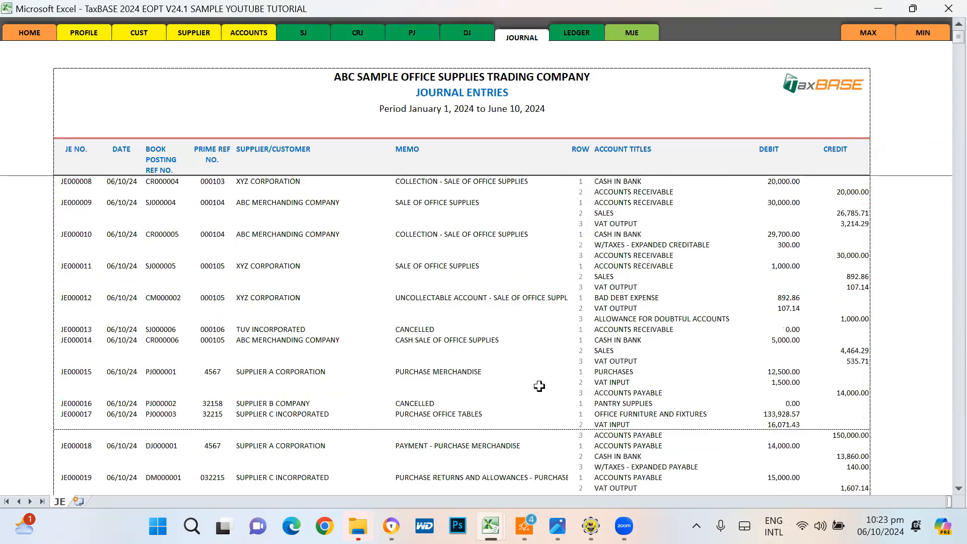
scroll(539, 386, "down", 9)
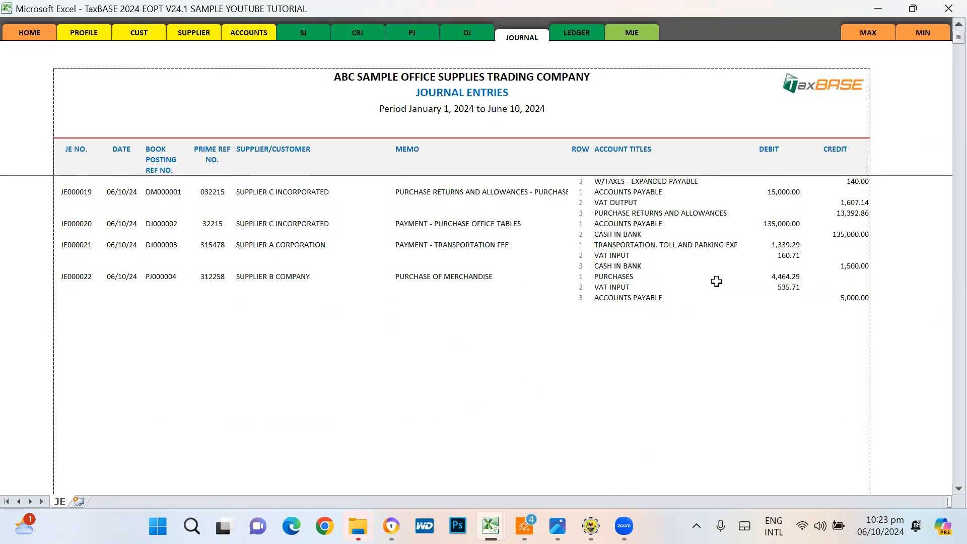
- Load PJ000004 in the Purchase Journal and void this purchase, confirming its cancellation
left_click(412, 34)
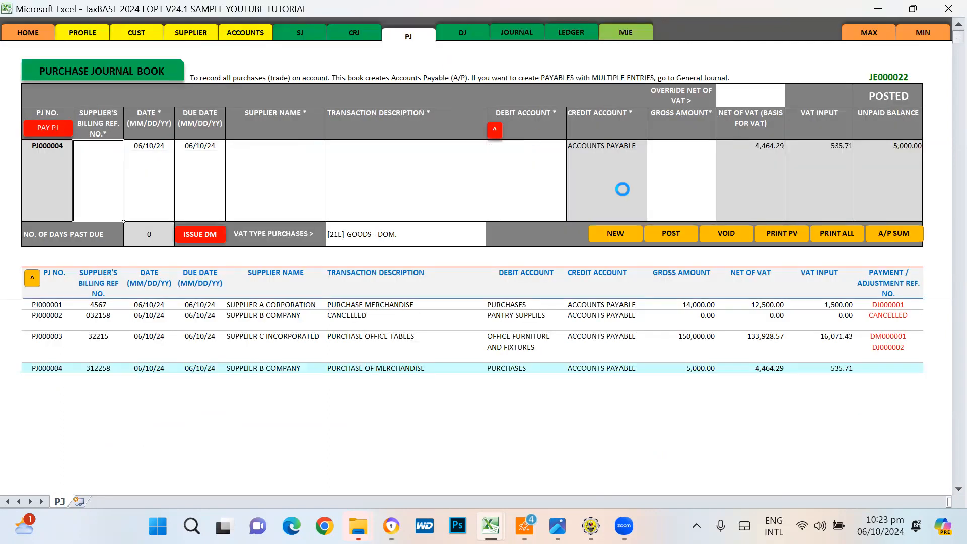
left_click(55, 367)
left_click(31, 278)
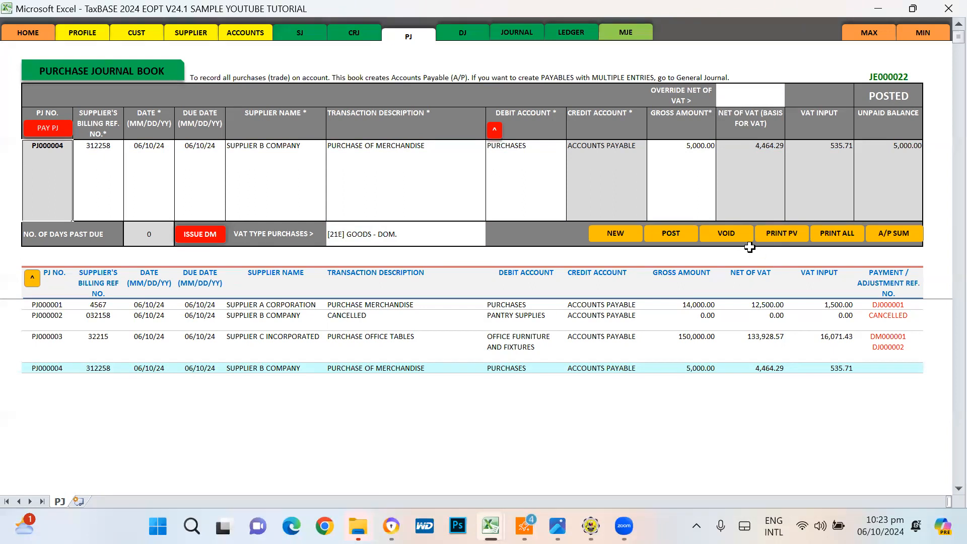
left_click(729, 235)
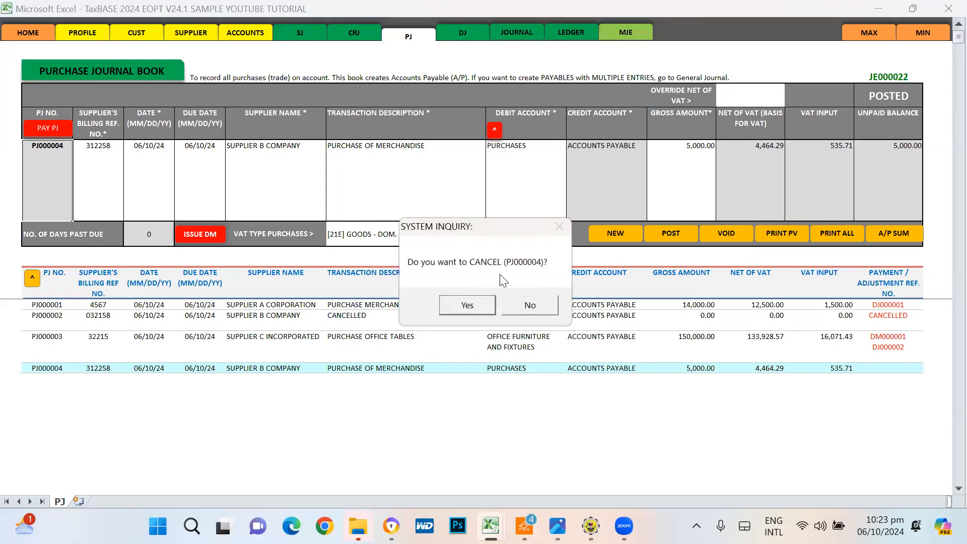
left_click(469, 309)
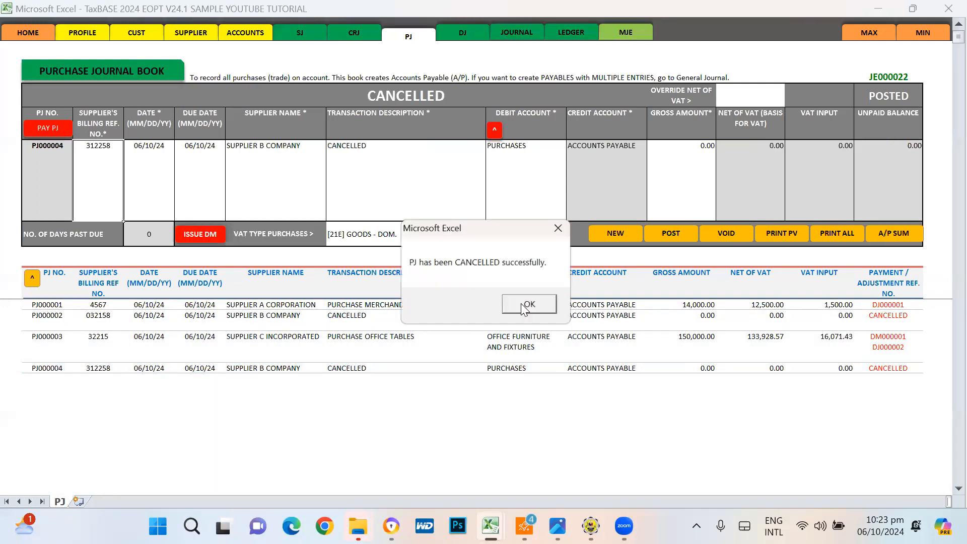
left_click(530, 306)
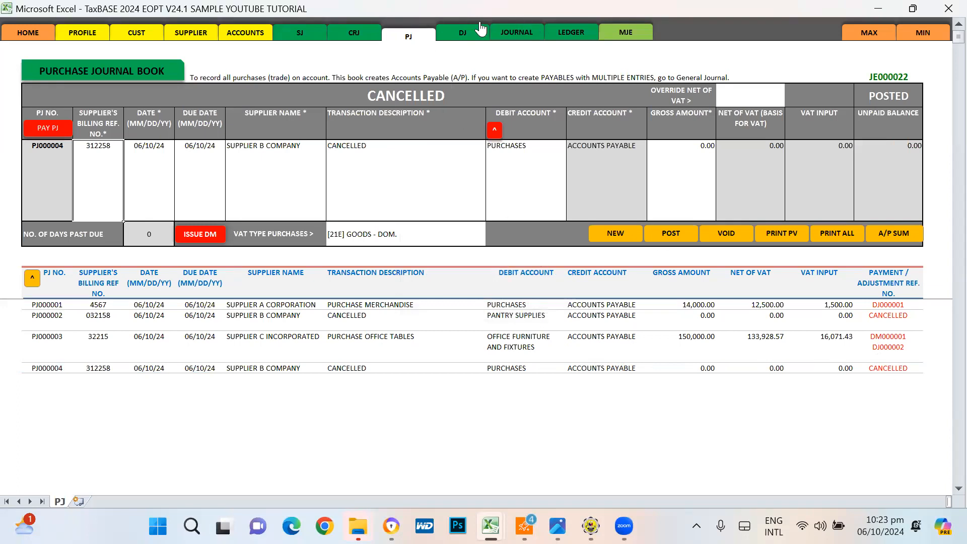
- Check the memo of voided purchase PJ000004 in the Journal Entries report
left_click(523, 30)
scroll(557, 405, "down", 13)
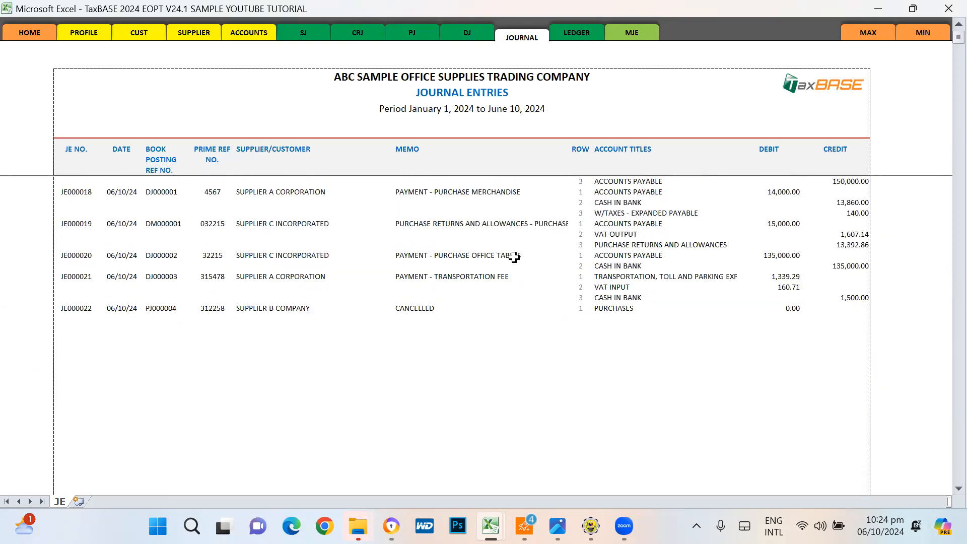
left_click(409, 310)
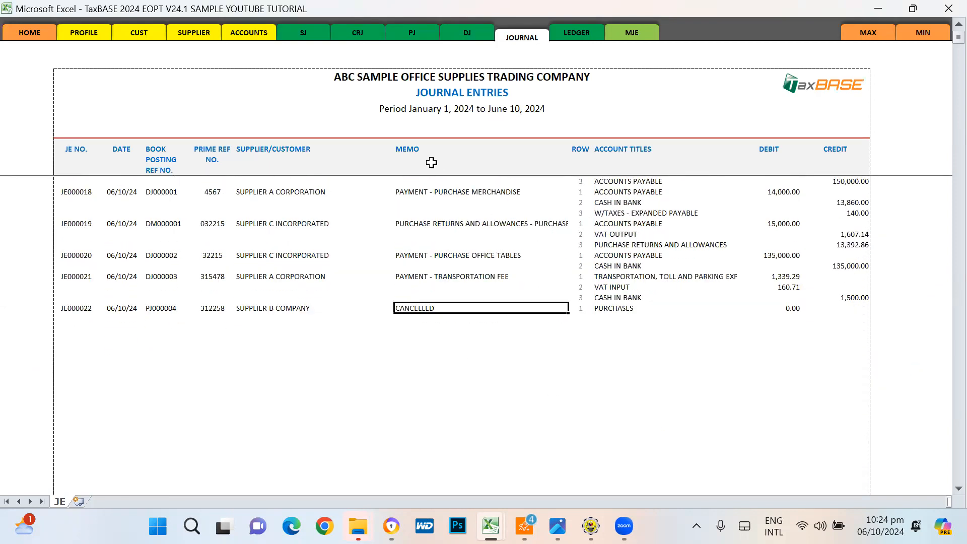
- Load the DJ000003 transportation fee payment in the Disbursement Journal to review its void option
left_click(413, 35)
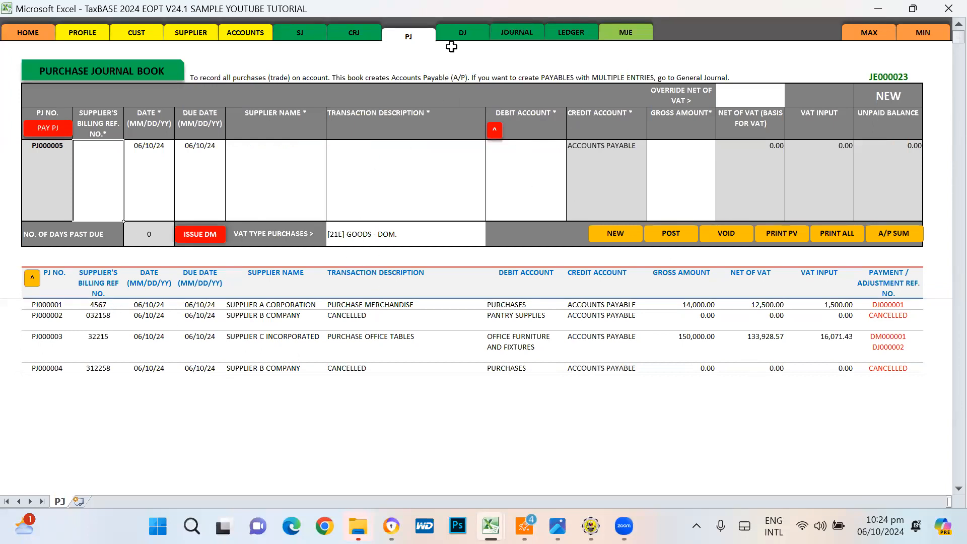
left_click(464, 34)
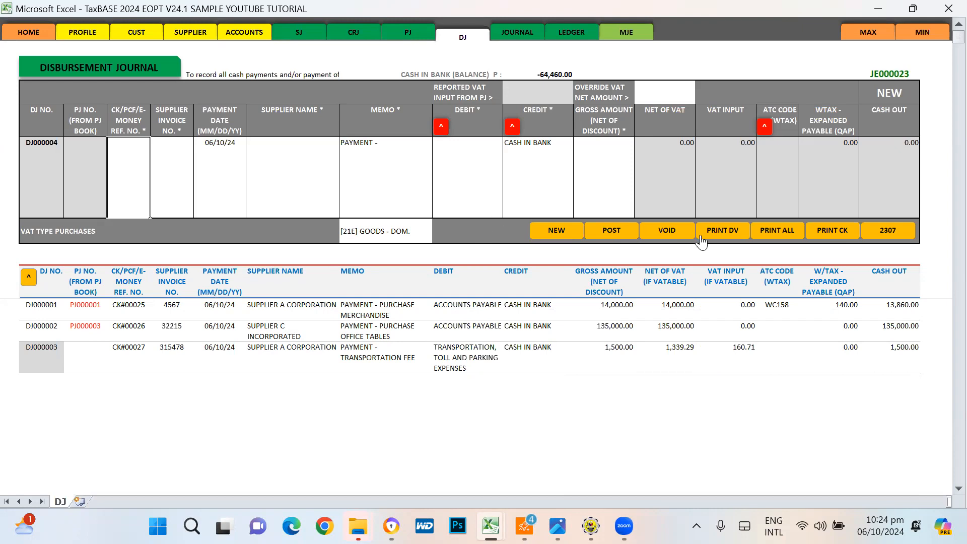
left_click(83, 352)
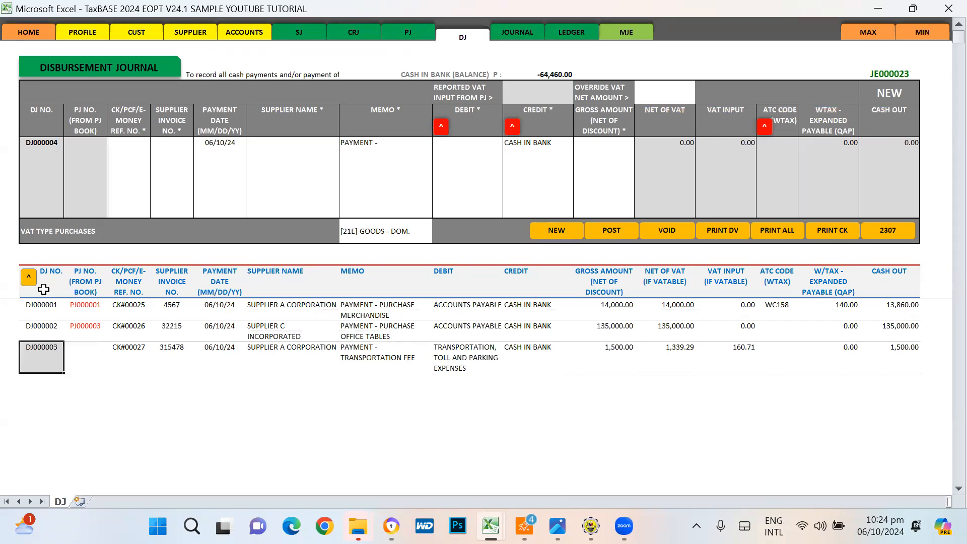
left_click(30, 279)
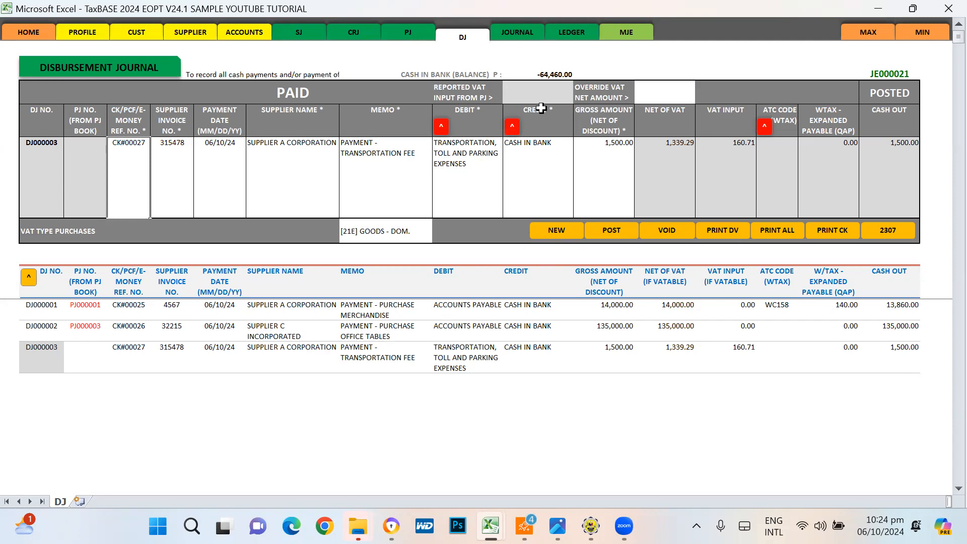
- Update the ledger from the recorded journal entries and return to the home page
left_click(518, 34)
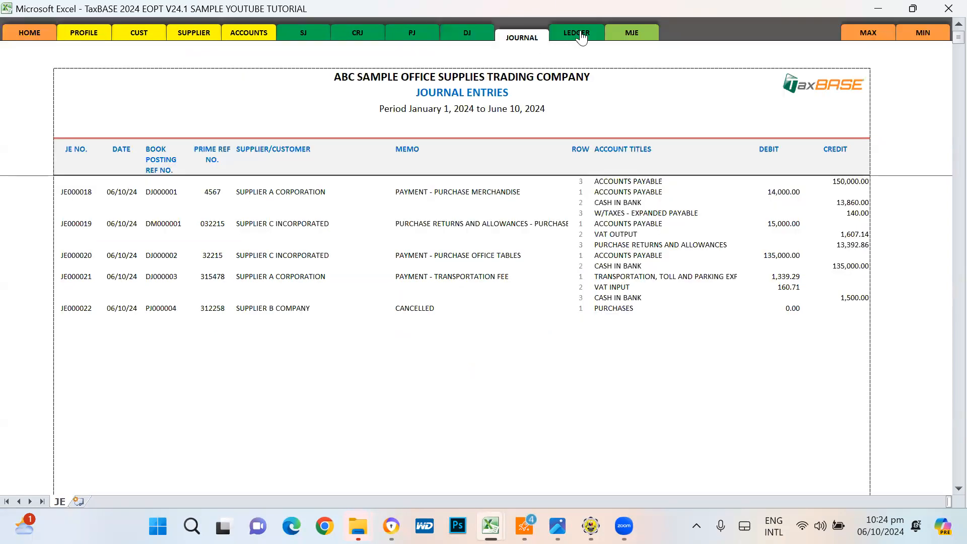
left_click(582, 37)
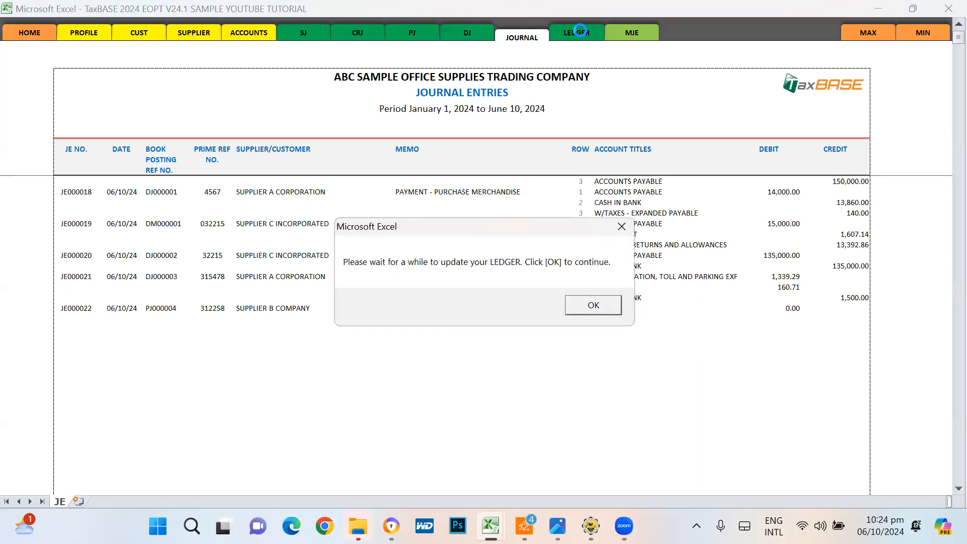
left_click(589, 300)
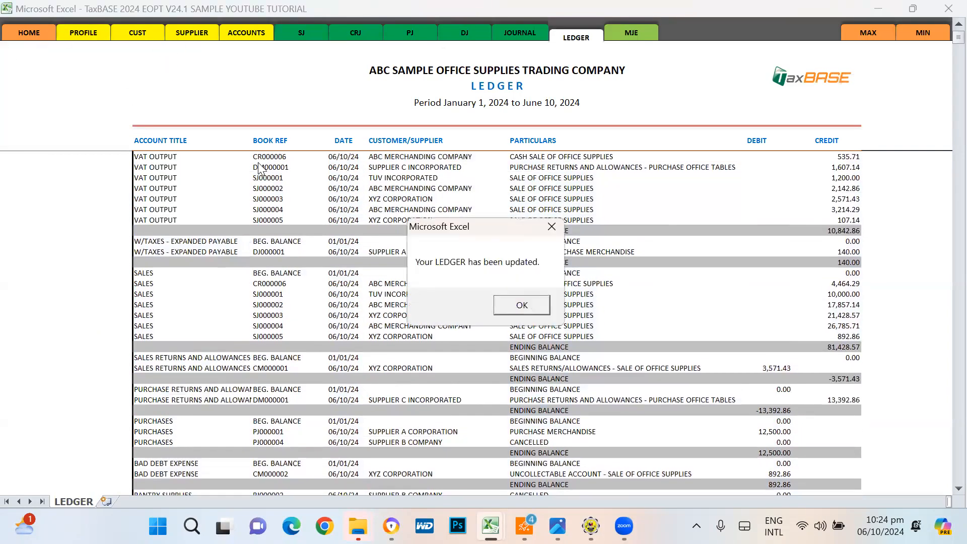
left_click(522, 306)
left_click(28, 33)
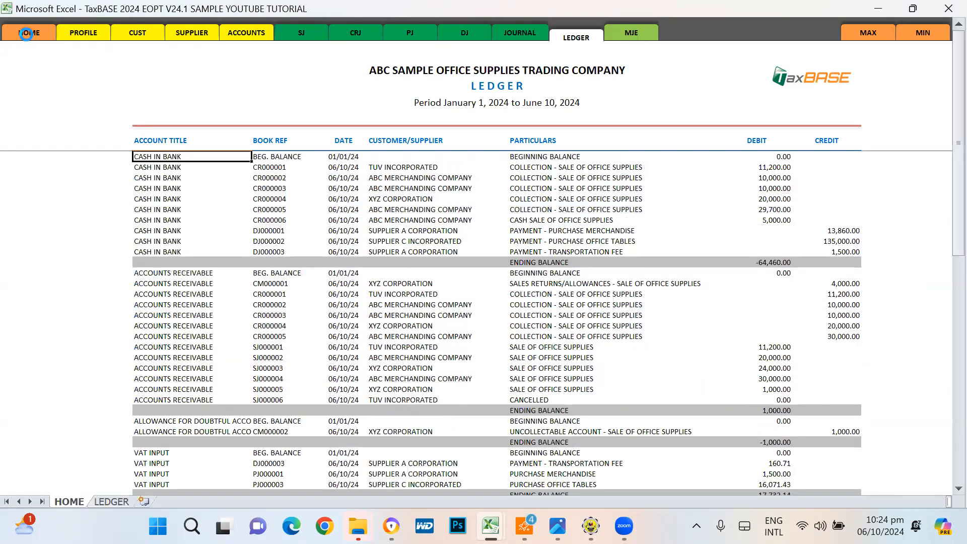